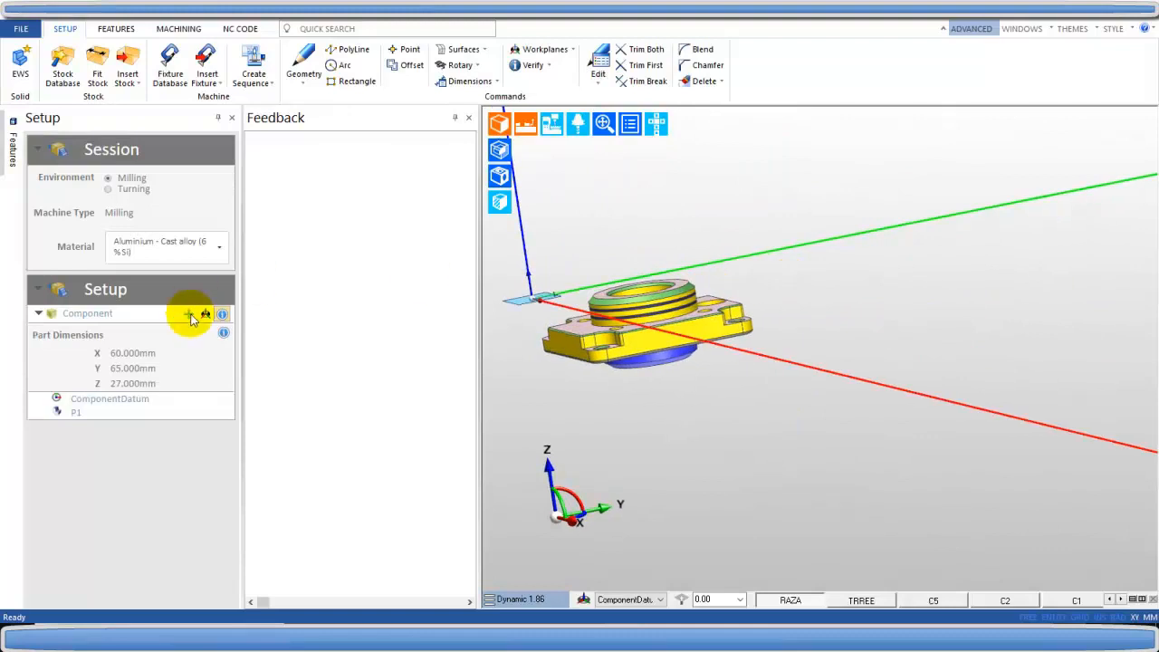
Step: Flip the part over with two 90-degree rotations and set the datum at the component's XY centre
{"action": "left_click", "coordinate": [190, 314]}
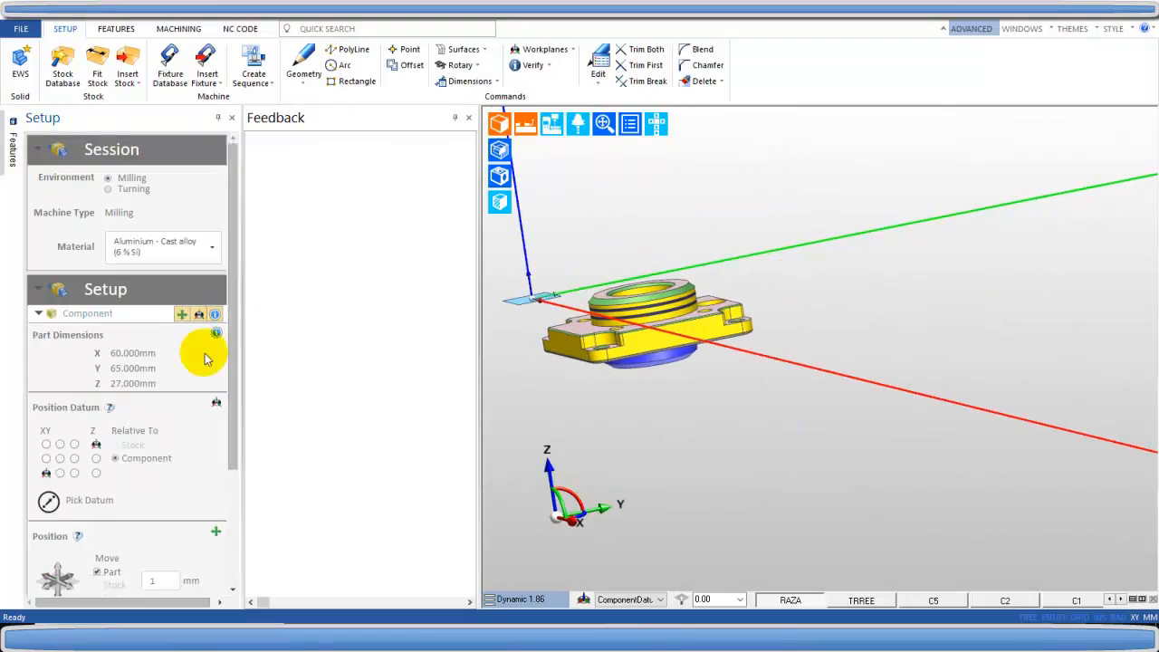
{"action": "left_click_drag", "start_coordinate": [230, 403], "coordinate": [247, 531]}
{"action": "left_click", "coordinate": [57, 513]}
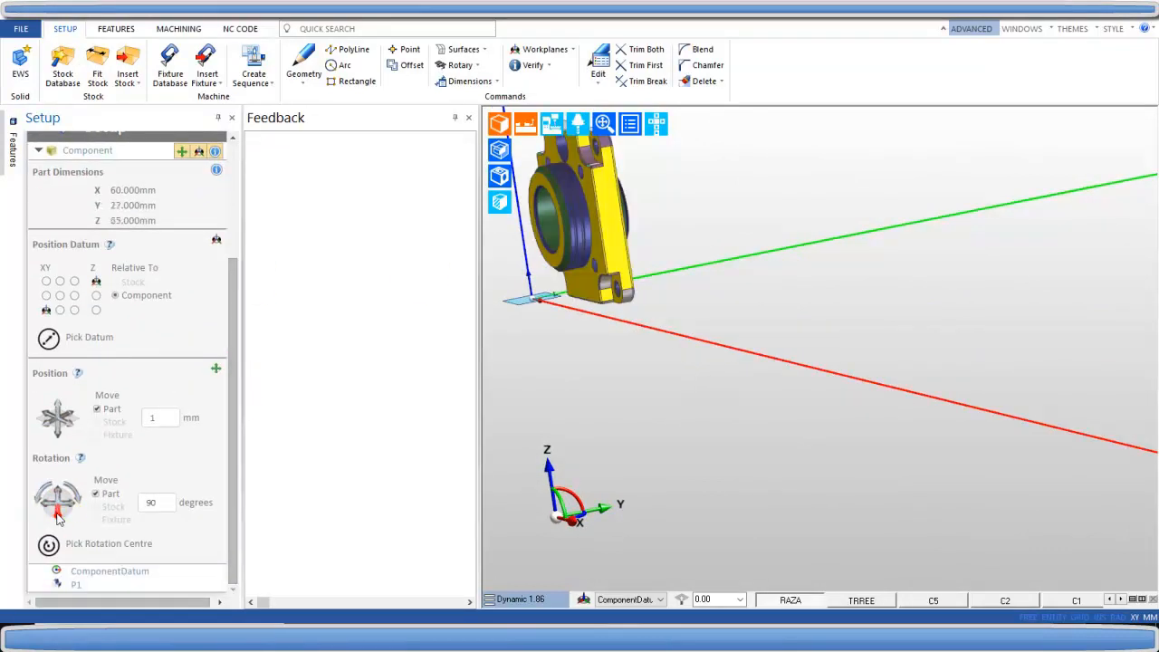
{"action": "left_click", "coordinate": [56, 512]}
{"action": "left_click", "coordinate": [60, 296]}
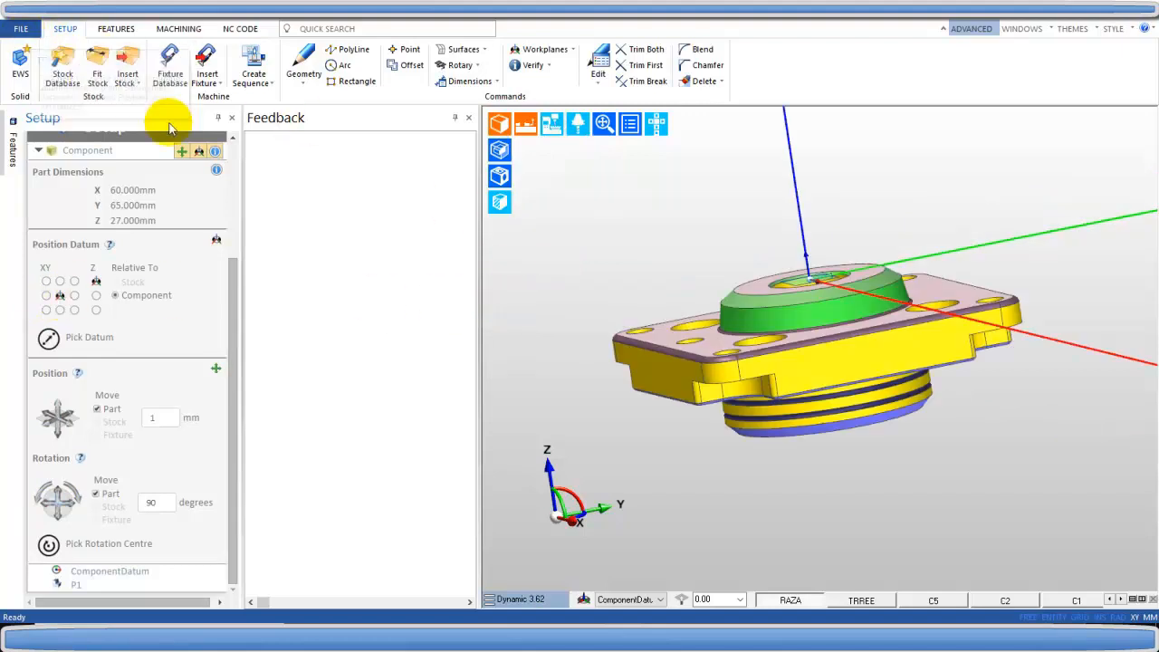
Step: Insert the stock model from a file and accept the default insertion location
{"action": "left_click", "coordinate": [128, 65]}
{"action": "left_click", "coordinate": [534, 233]}
{"action": "left_click", "coordinate": [893, 499]}
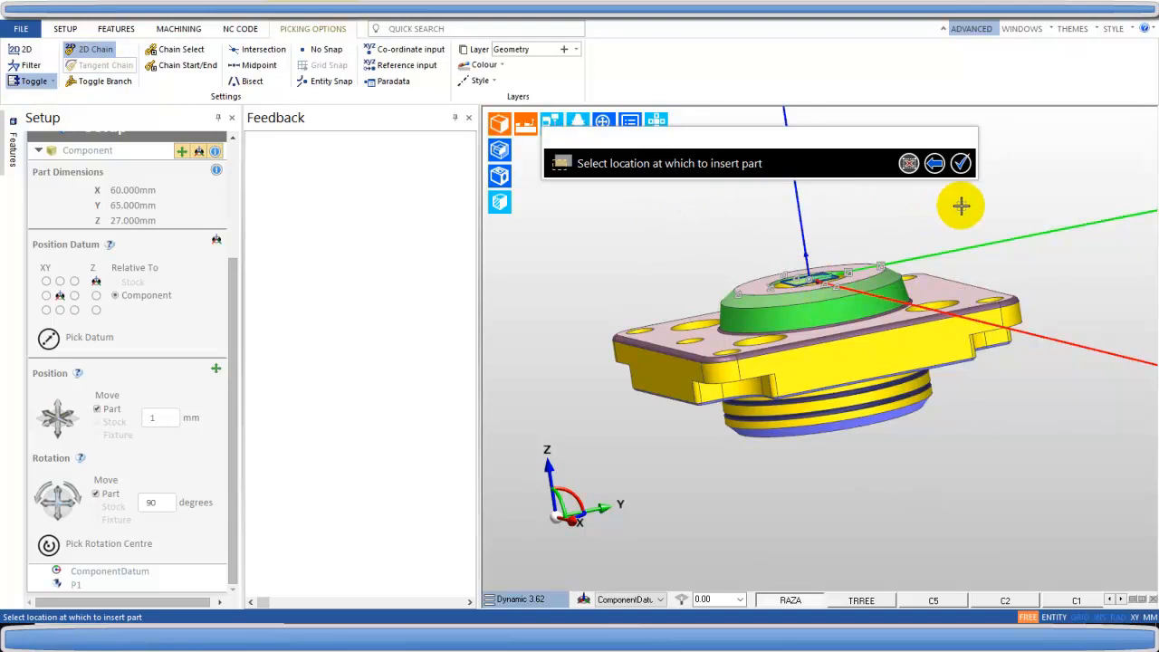
{"action": "left_click", "coordinate": [961, 164]}
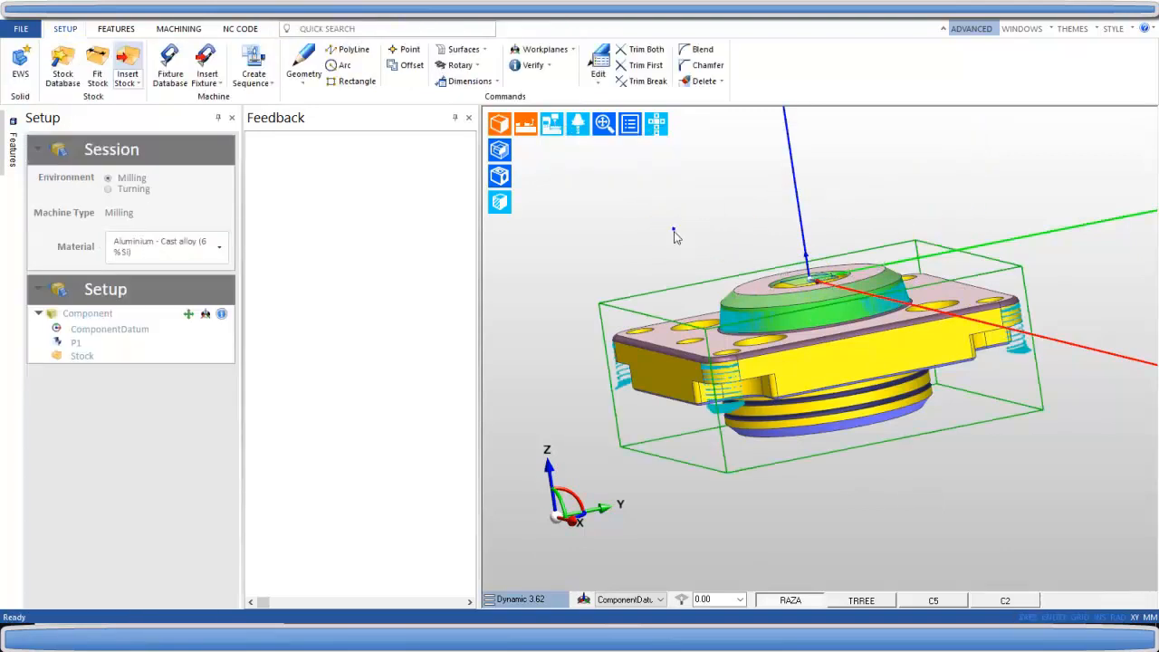
Step: Show the stock model without the solid part in the front view
{"action": "left_click", "coordinate": [496, 152]}
{"action": "left_click", "coordinate": [655, 122]}
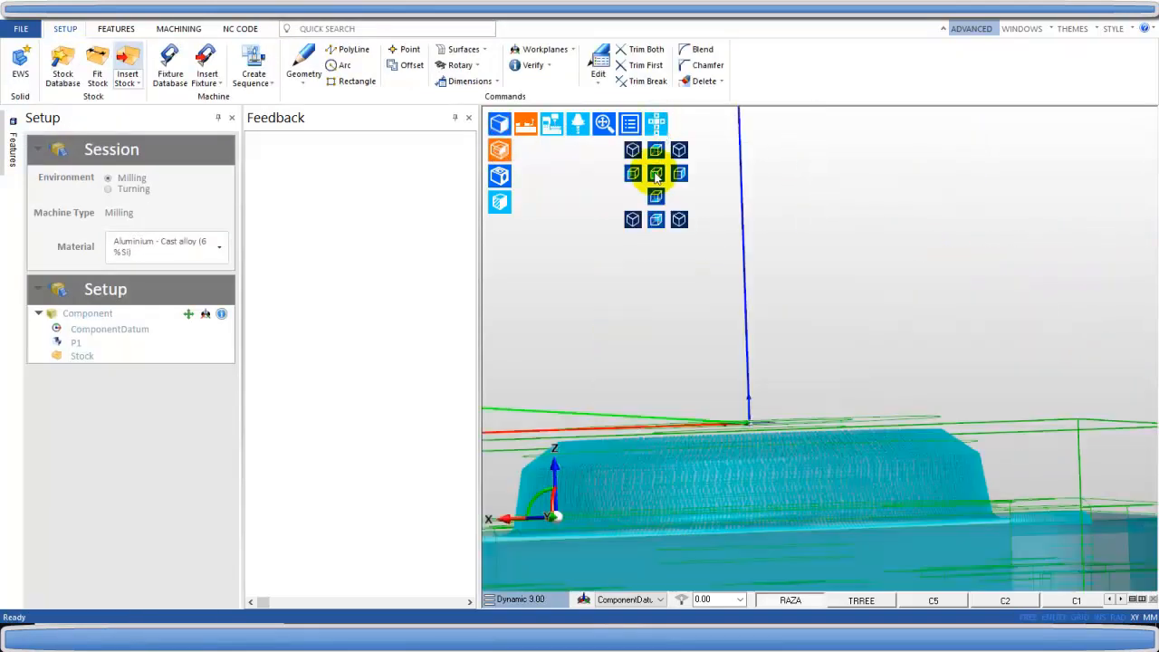
{"action": "left_click", "coordinate": [656, 175]}
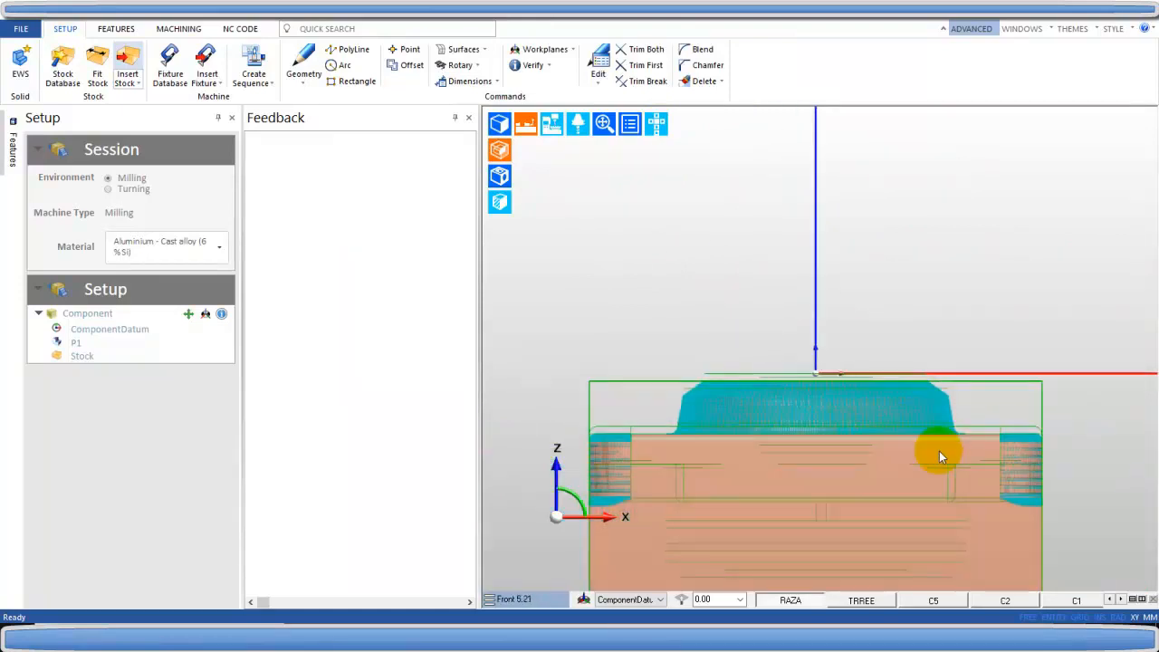
{"action": "left_click", "coordinate": [501, 125]}
{"action": "left_click", "coordinate": [498, 127]}
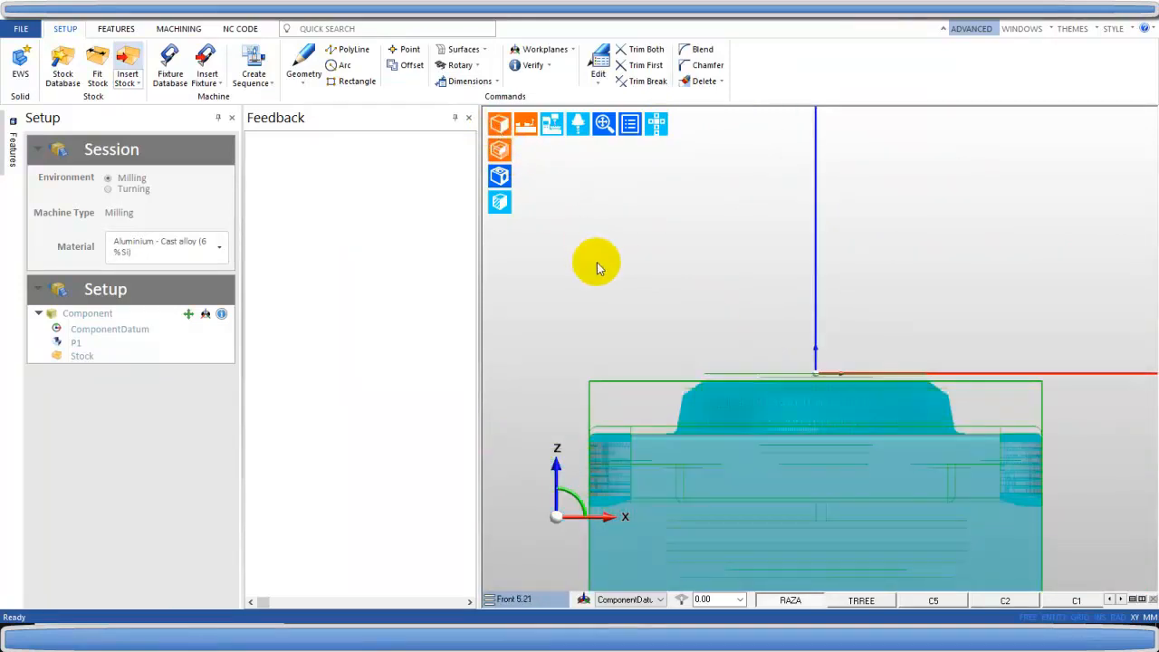
Step: Move only the stock 1 mm upward in Z, leaving the part out of the move
{"action": "left_click", "coordinate": [188, 313]}
{"action": "left_click", "coordinate": [98, 374]}
{"action": "left_click", "coordinate": [56, 369]}
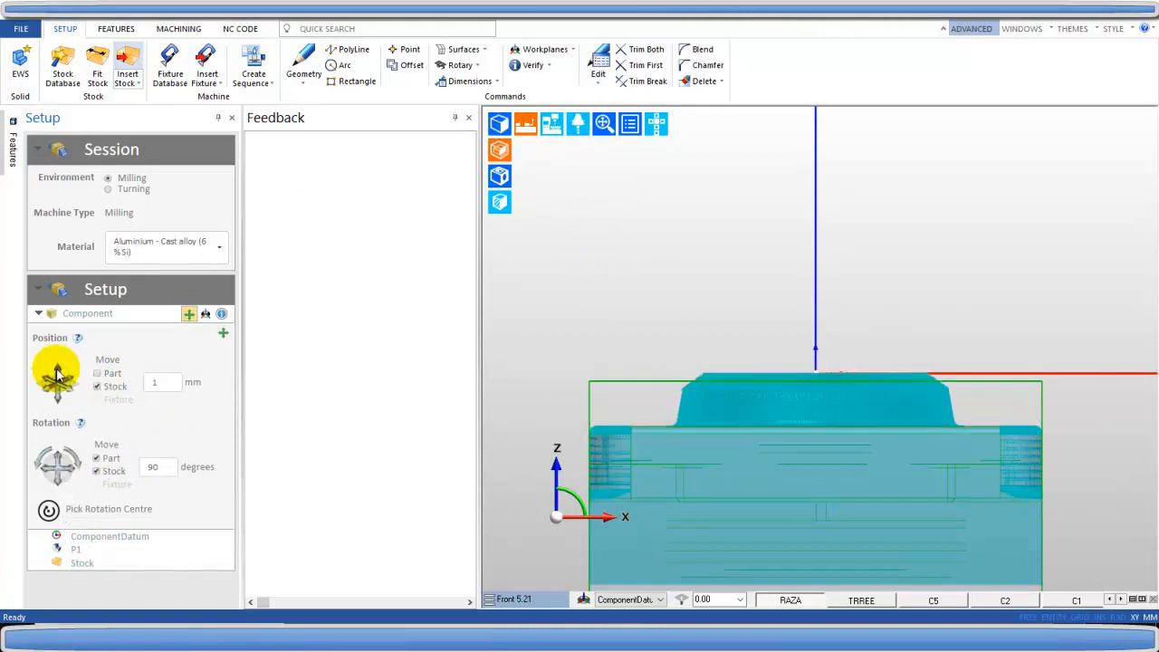
Step: Flip the part and stock over together with two 90-degree rotations
{"action": "scroll", "coordinate": [774, 367], "scroll_direction": "down", "scroll_amount": 3}
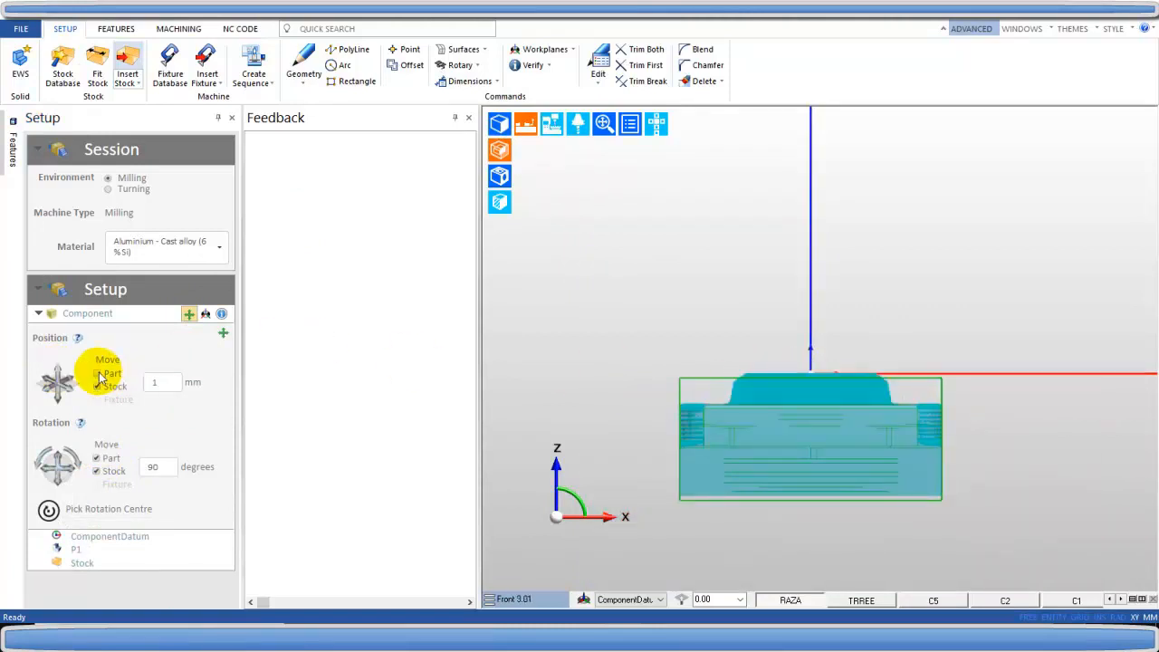
{"action": "left_click", "coordinate": [57, 484]}
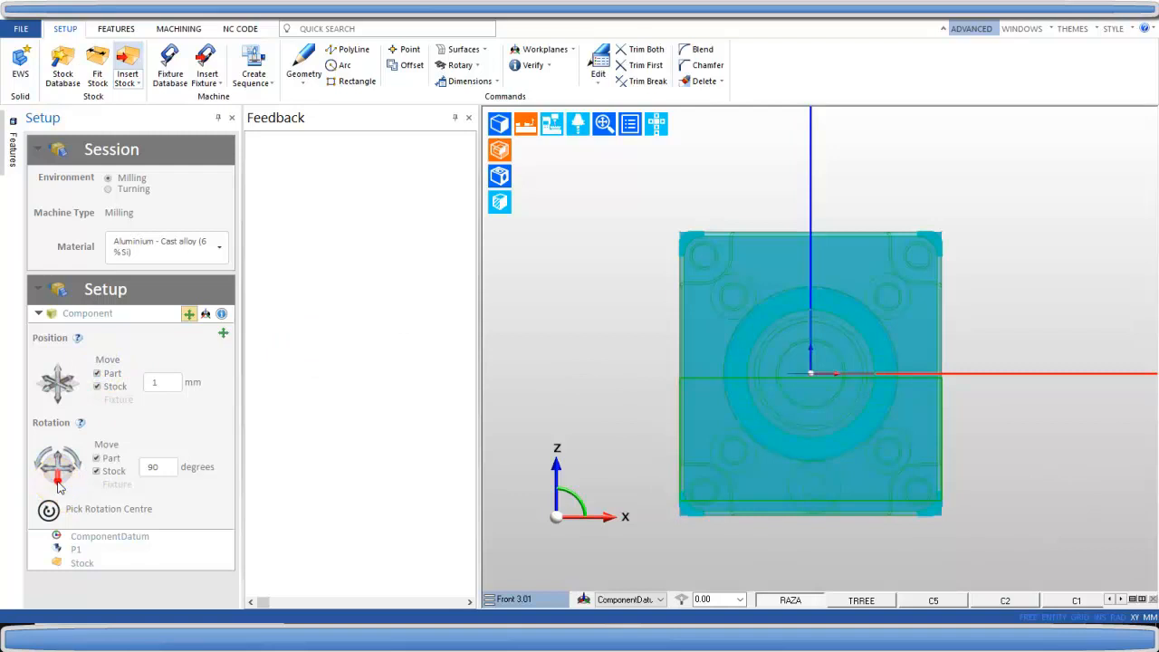
{"action": "left_click", "coordinate": [57, 485]}
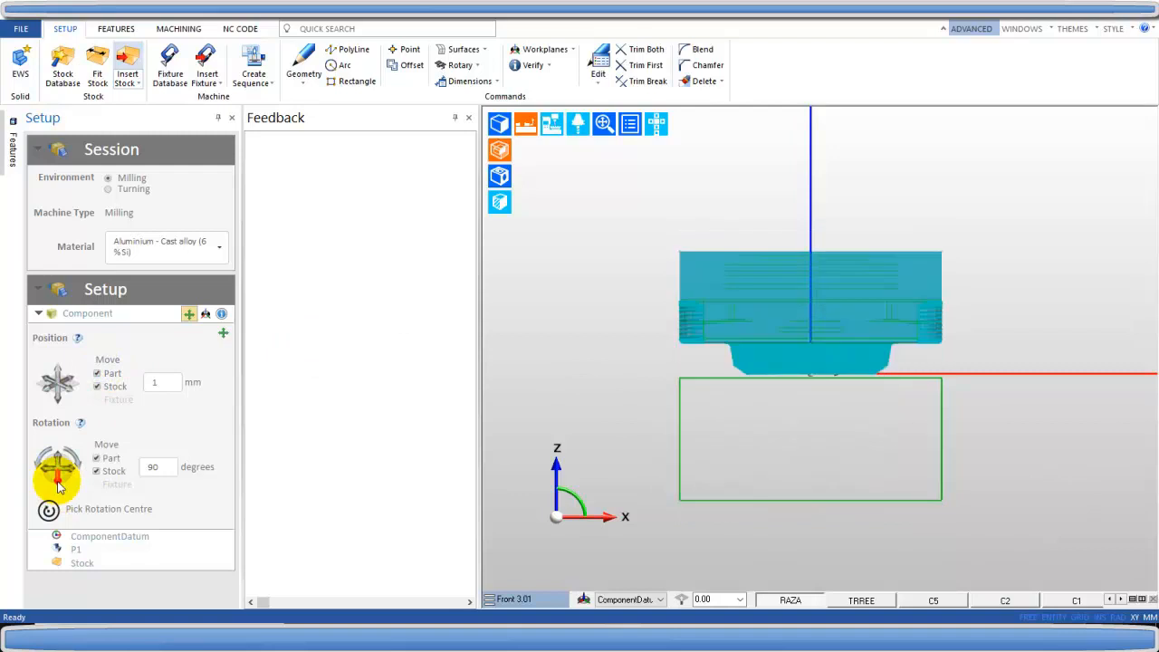
Step: Set the datum at the XY centre and top Z, relative to the component, and check its position against the stock
{"action": "left_click", "coordinate": [206, 316]}
{"action": "left_click", "coordinate": [61, 390]}
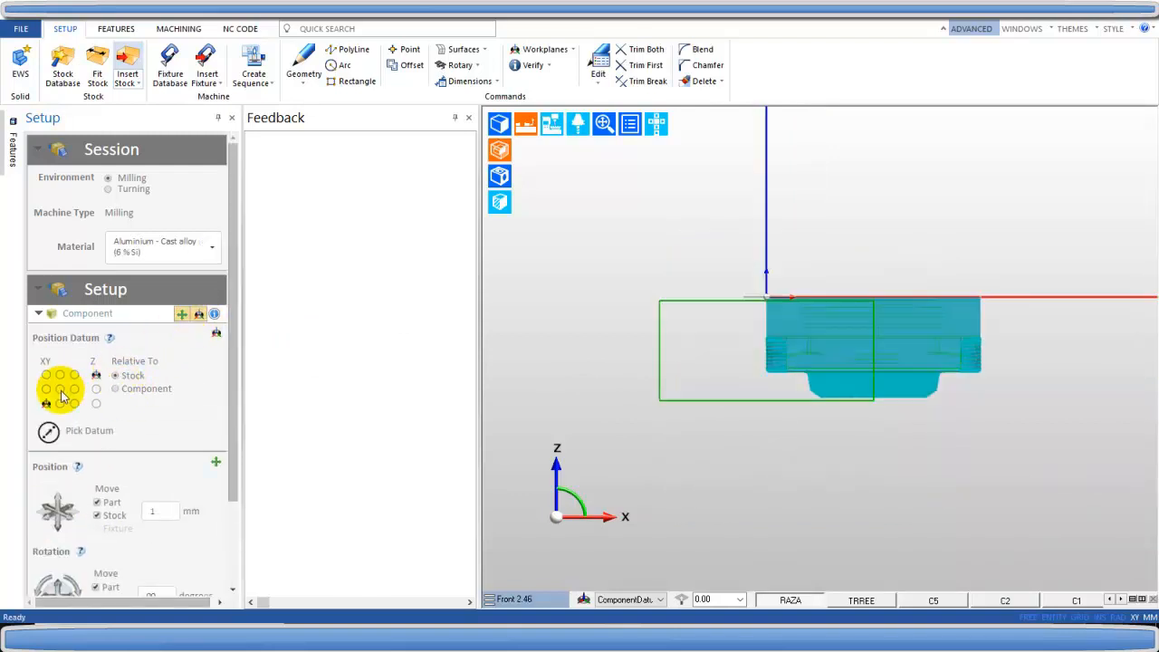
{"action": "left_click", "coordinate": [61, 390]}
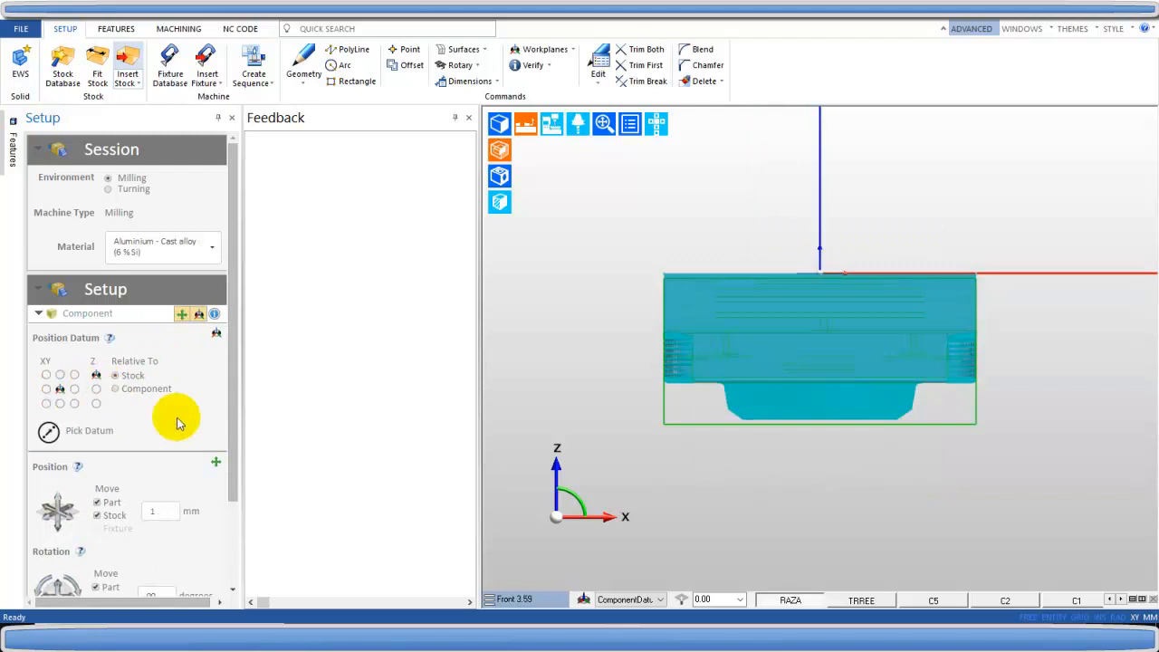
{"action": "left_click", "coordinate": [116, 388]}
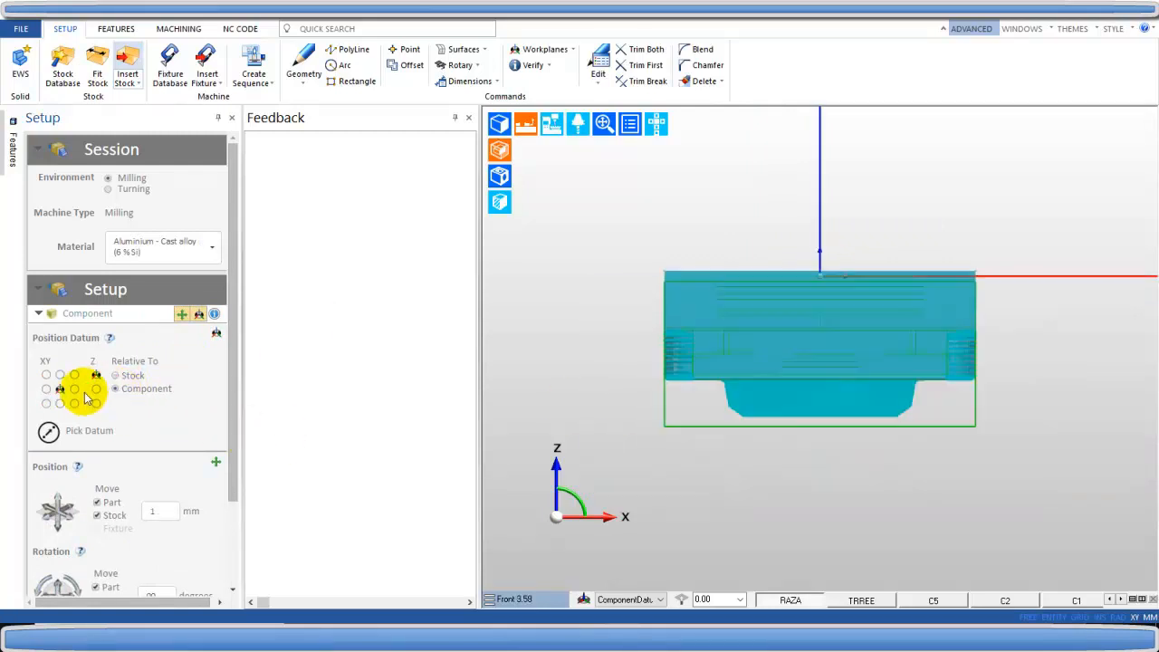
{"action": "left_click", "coordinate": [96, 375]}
{"action": "scroll", "coordinate": [838, 261], "scroll_direction": "up", "scroll_amount": 5}
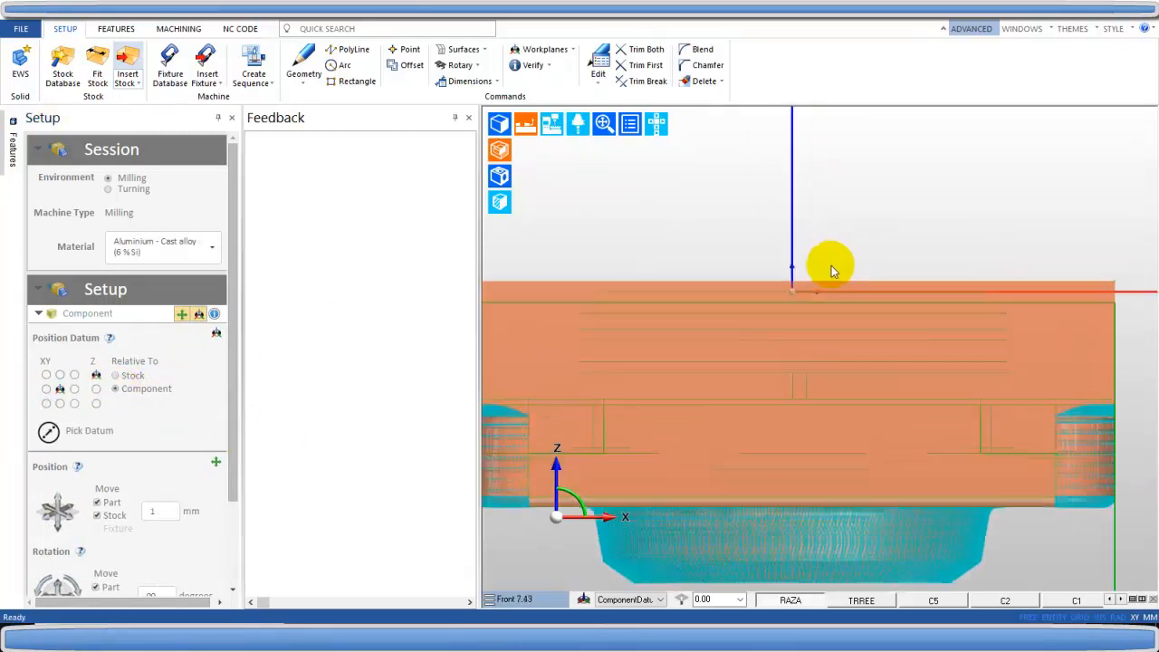
{"action": "scroll", "coordinate": [831, 265], "scroll_direction": "down", "scroll_amount": 7}
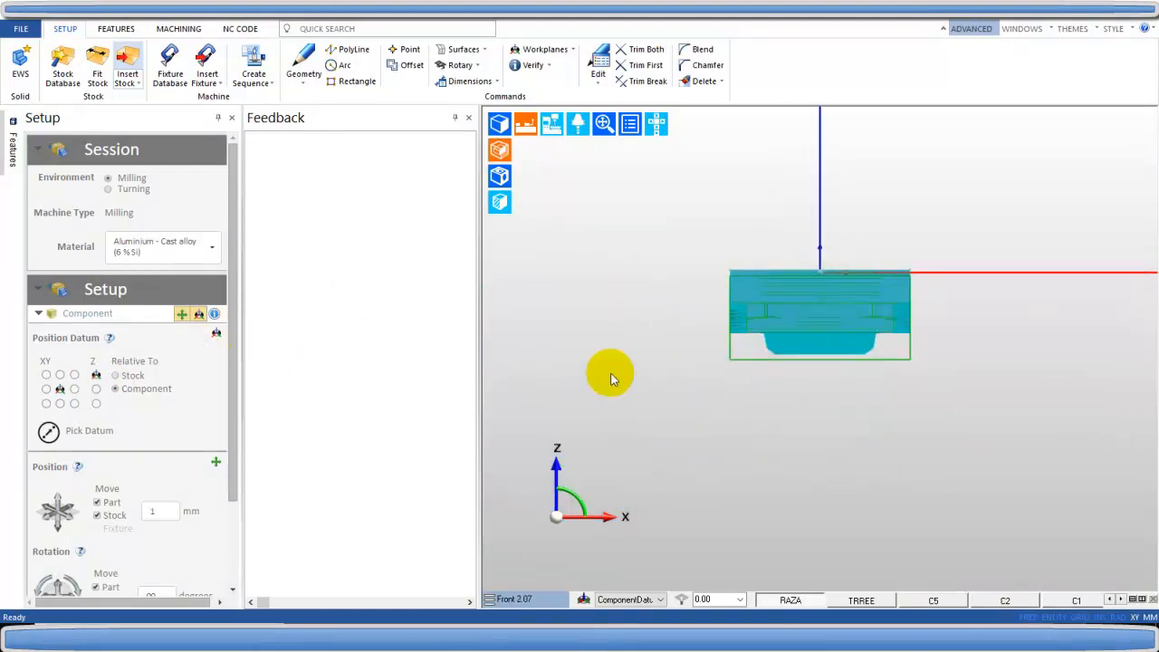
{"action": "middle_click_drag", "start_coordinate": [577, 286], "coordinate": [694, 302]}
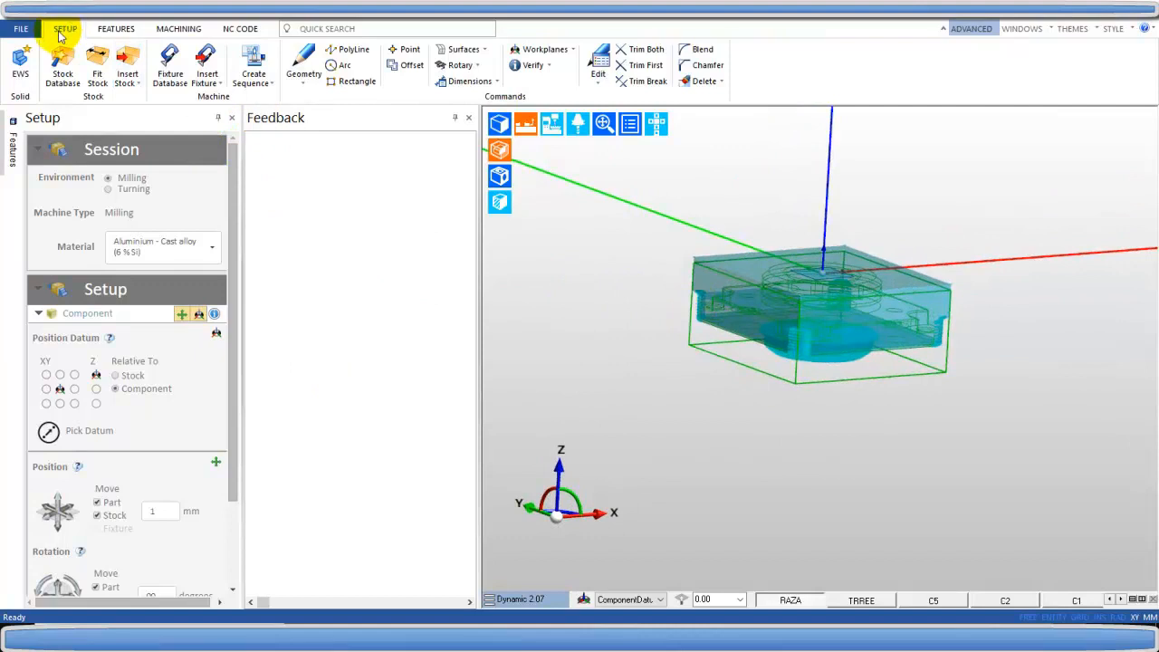
Step: Save the part as a new EPF file in the 2.5D milling folder, adding a suffix to the name Part1
{"action": "left_click", "coordinate": [20, 28]}
{"action": "left_click", "coordinate": [36, 222]}
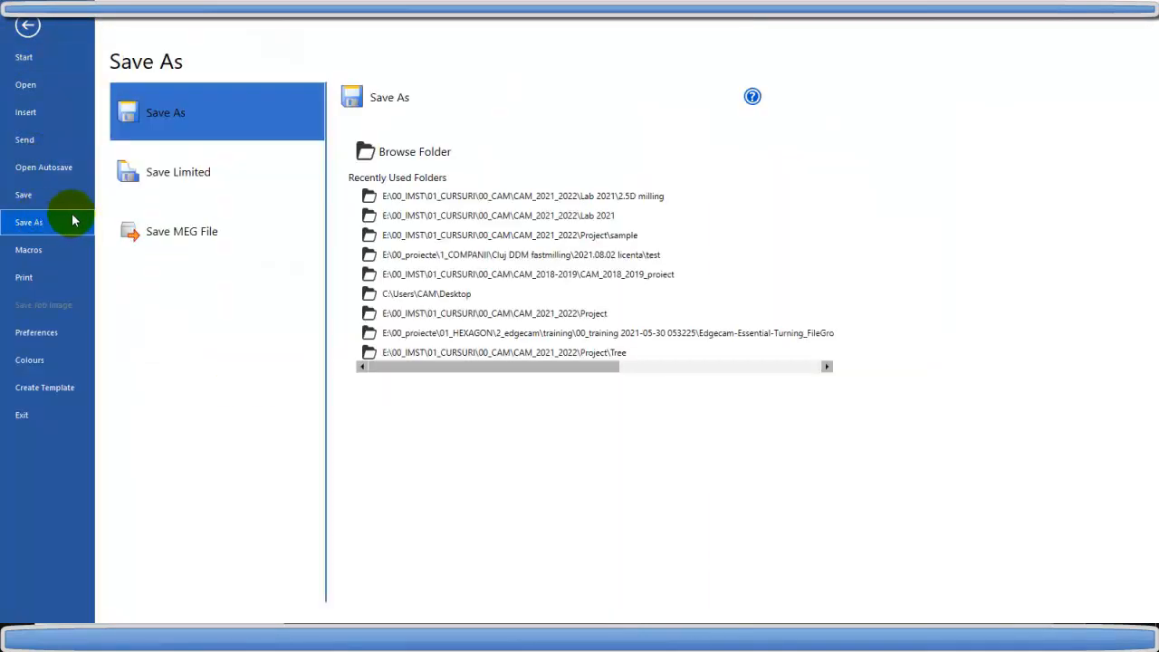
{"action": "left_click", "coordinate": [399, 152]}
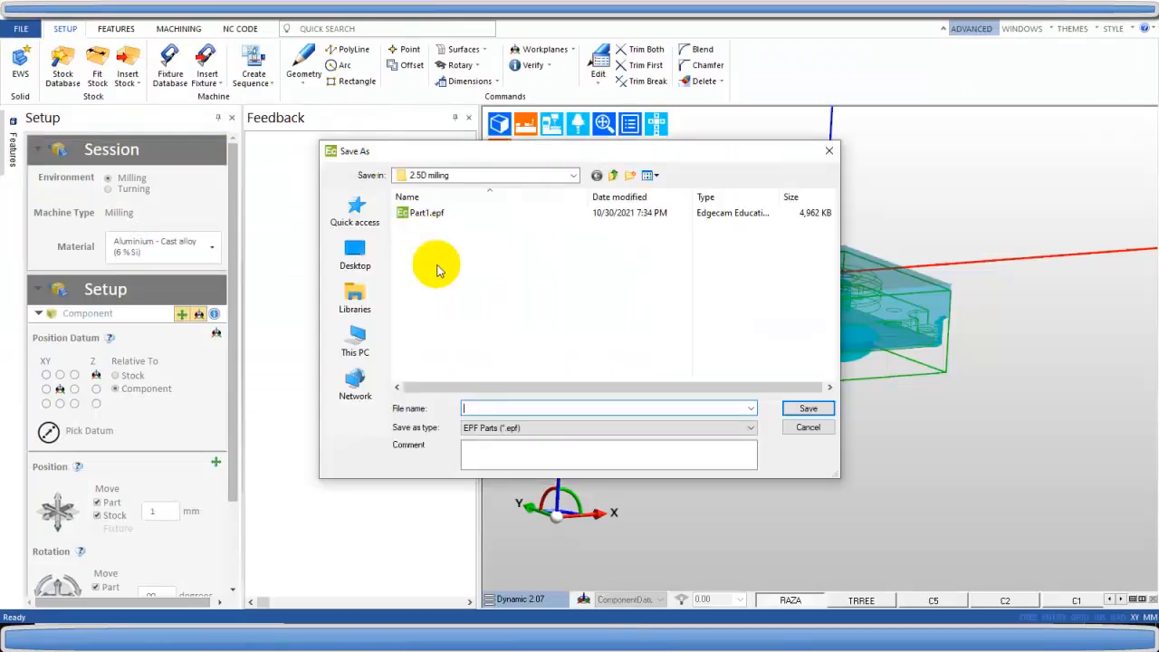
{"action": "left_click", "coordinate": [419, 214]}
{"action": "left_click", "coordinate": [480, 409]}
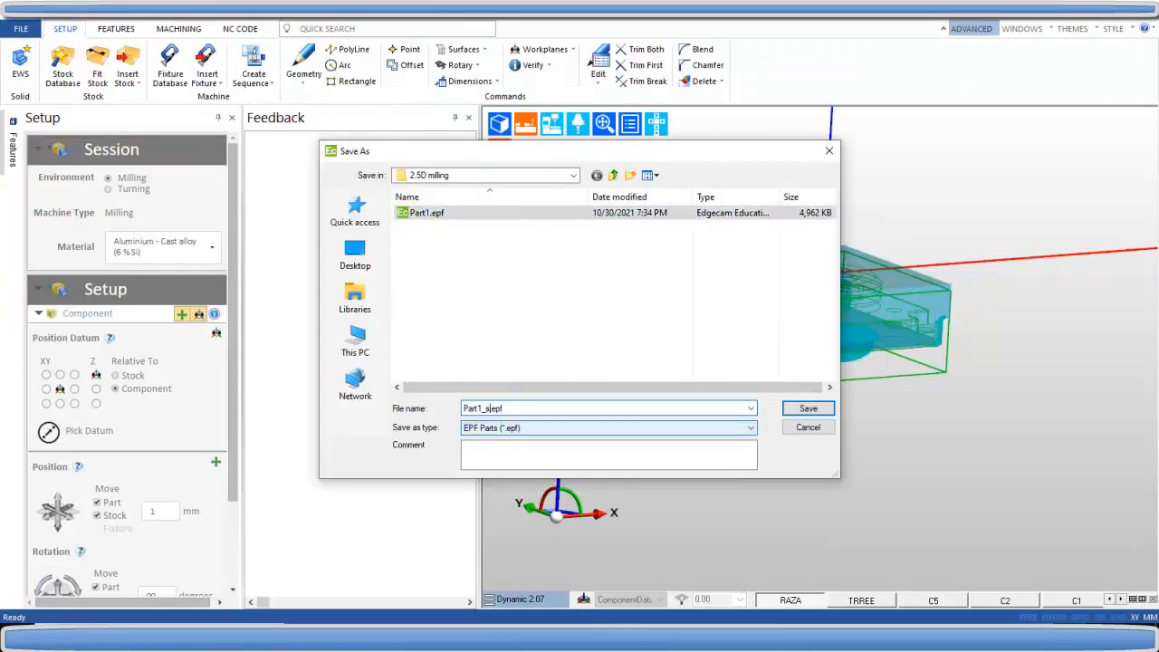
{"action": "key", "text": "Return"}
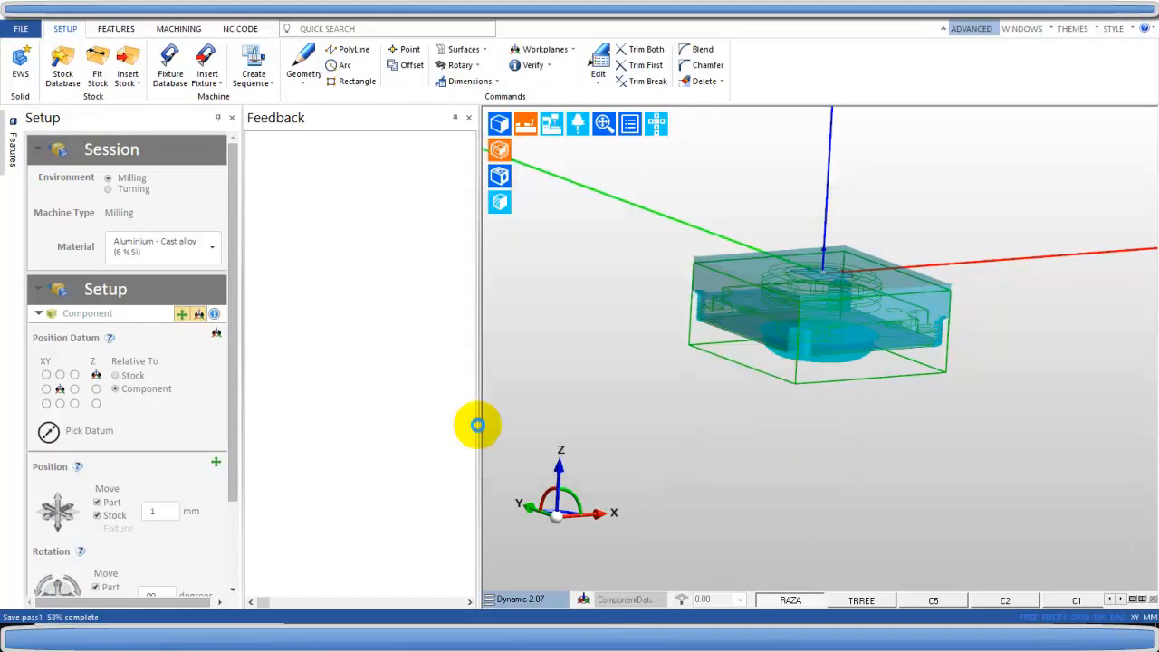
Step: Add the Light Duty Vice as the fixture, with a rotation angle of 0 and auto positioning on
{"action": "left_click", "coordinate": [168, 72]}
{"action": "left_click", "coordinate": [154, 407]}
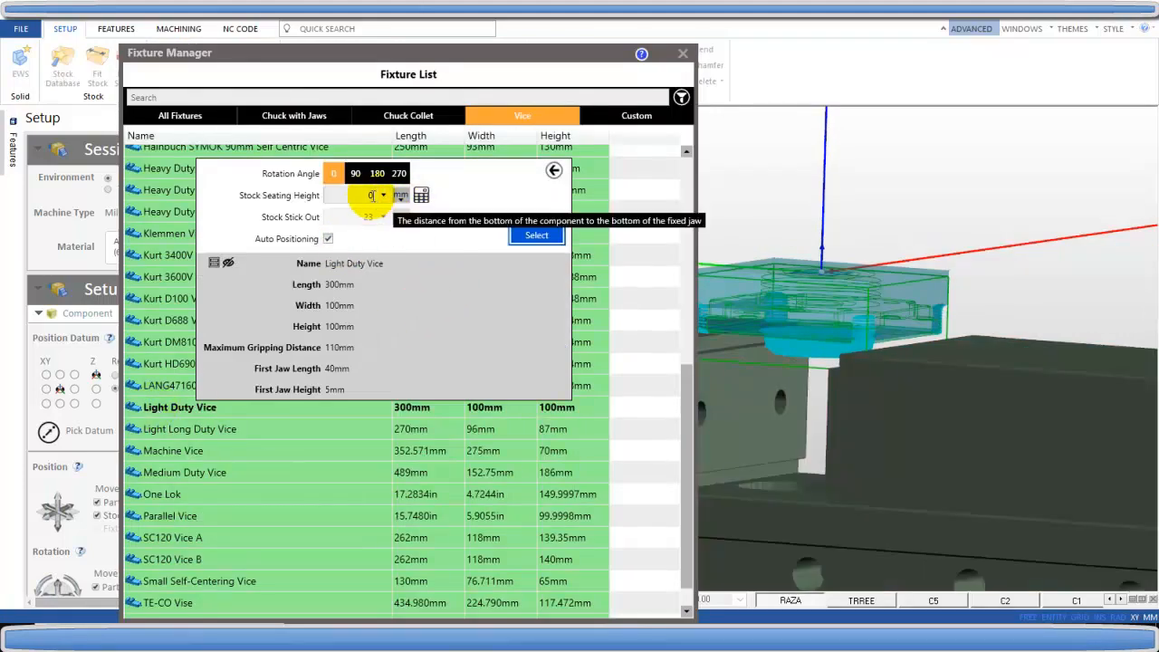
{"action": "left_click", "coordinate": [535, 235]}
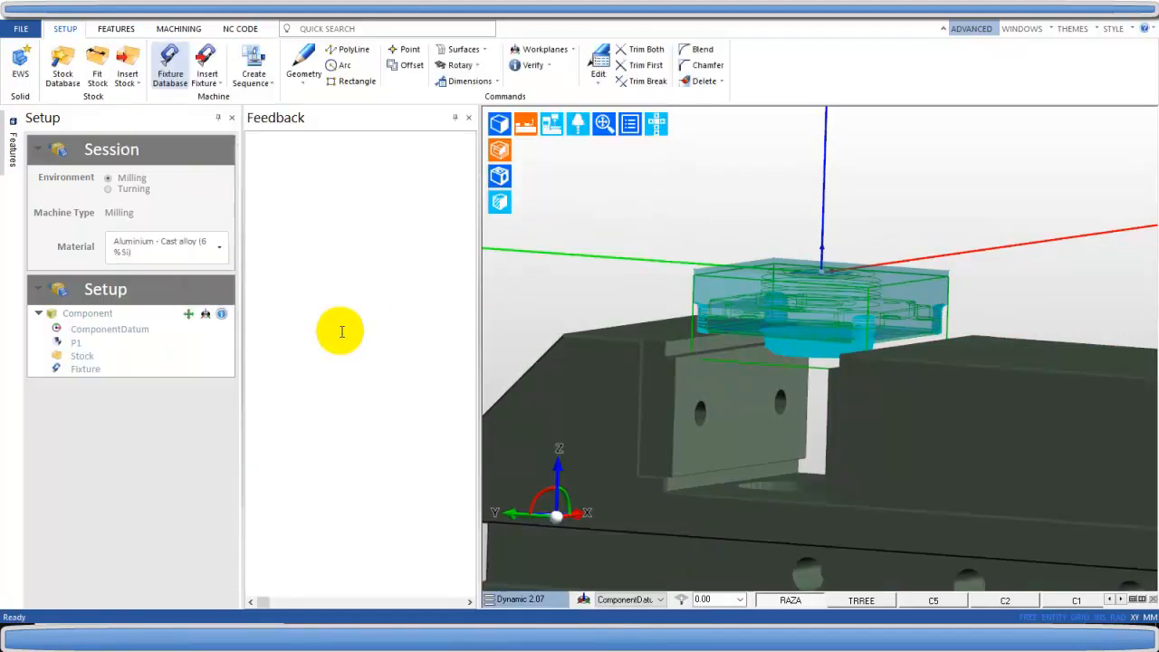
Step: Raise only the fixture in 1 mm increments, excluding the part and stock from the move
{"action": "scroll", "coordinate": [703, 375], "scroll_direction": "down", "scroll_amount": 2}
{"action": "middle_click_drag", "start_coordinate": [655, 380], "coordinate": [844, 282]}
{"action": "left_click", "coordinate": [188, 314]}
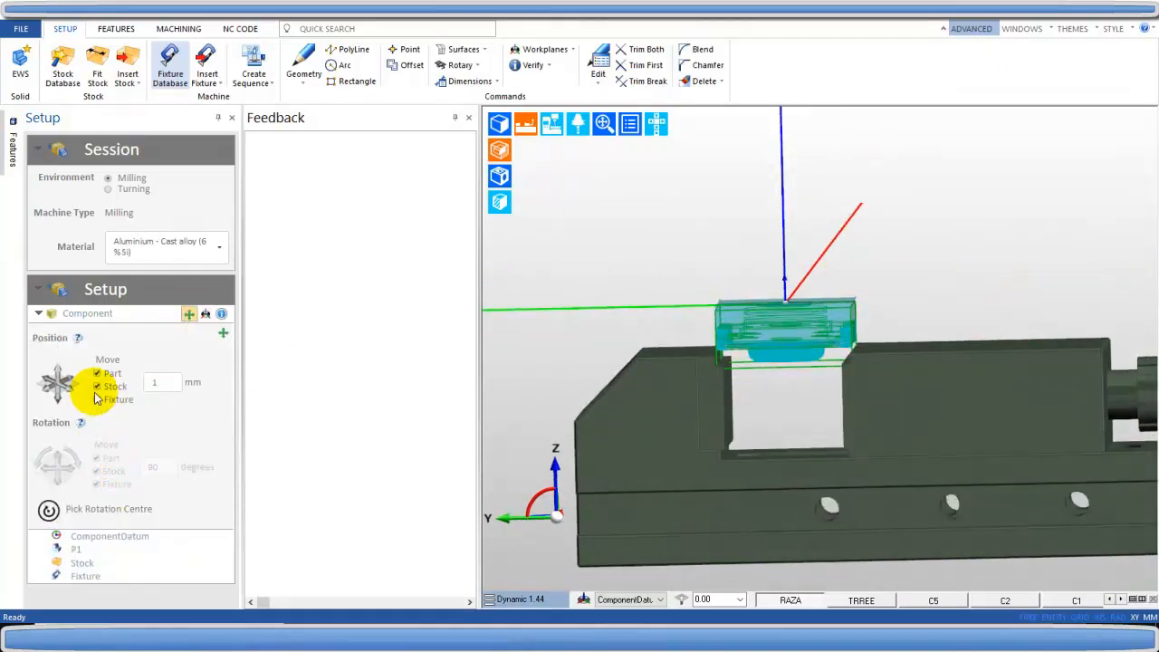
{"action": "left_click", "coordinate": [57, 373]}
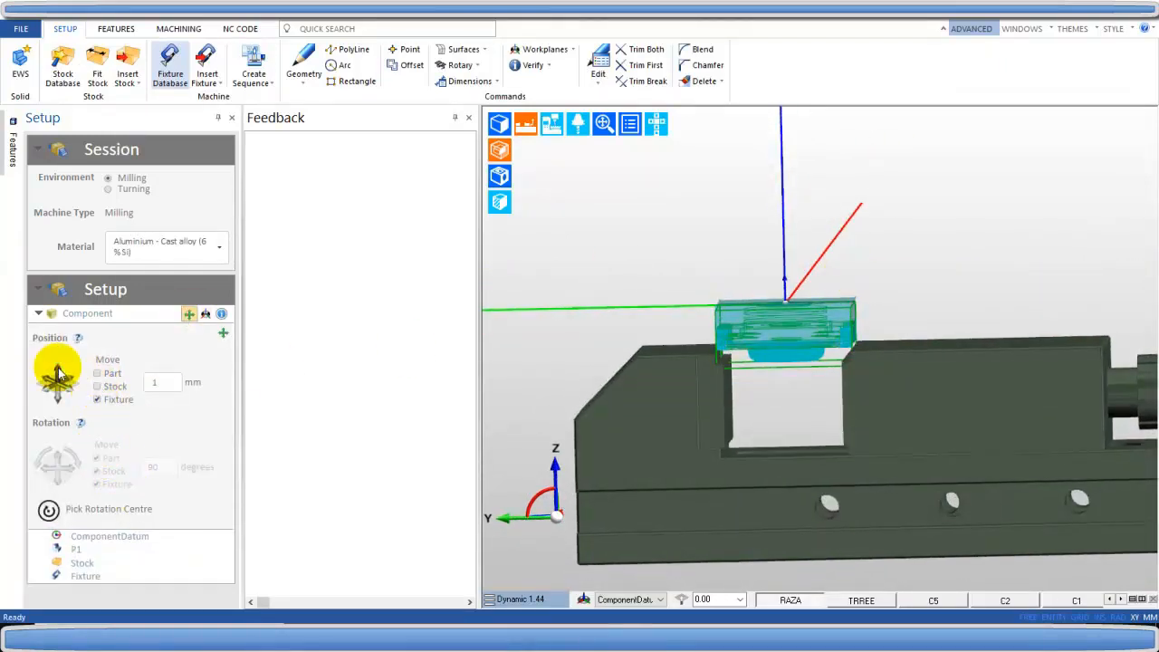
{"action": "left_click", "coordinate": [57, 373]}
{"action": "left_click", "coordinate": [57, 373]}
{"action": "left_click", "coordinate": [57, 373]}
Step: Raise the vice further in 1 mm increments while checking its jaws against the stock in the left view
{"action": "mouse_move", "coordinate": [657, 123]}
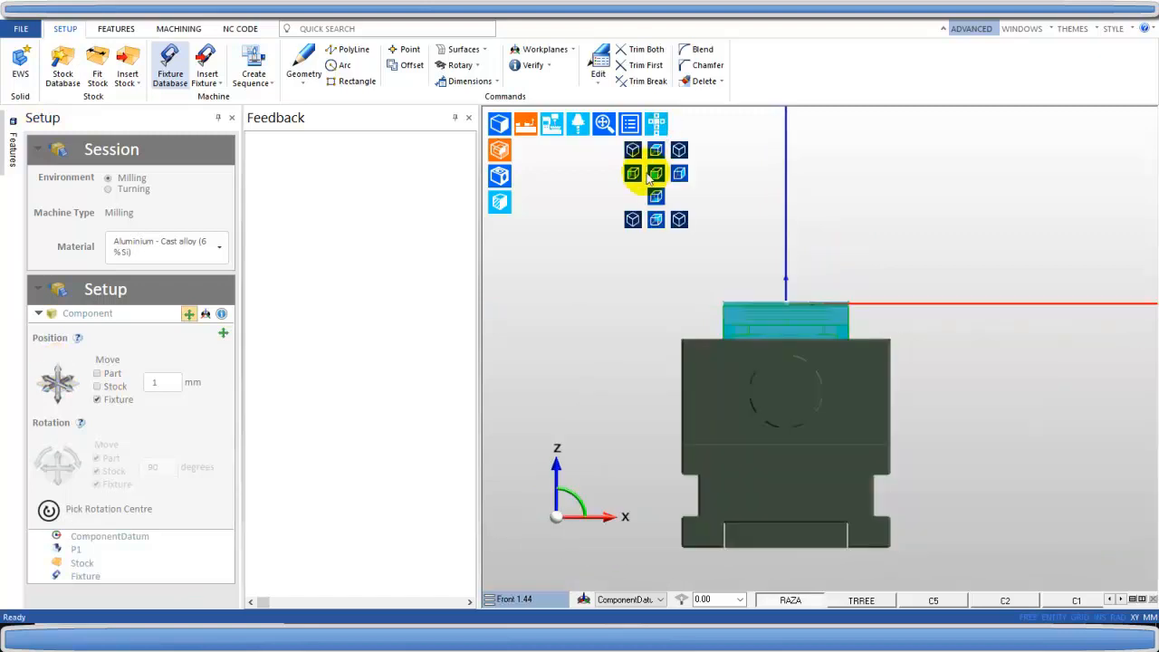
{"action": "left_click", "coordinate": [628, 175]}
{"action": "scroll", "coordinate": [762, 296], "scroll_direction": "up", "scroll_amount": 4}
{"action": "scroll", "coordinate": [645, 332], "scroll_direction": "up", "scroll_amount": 3}
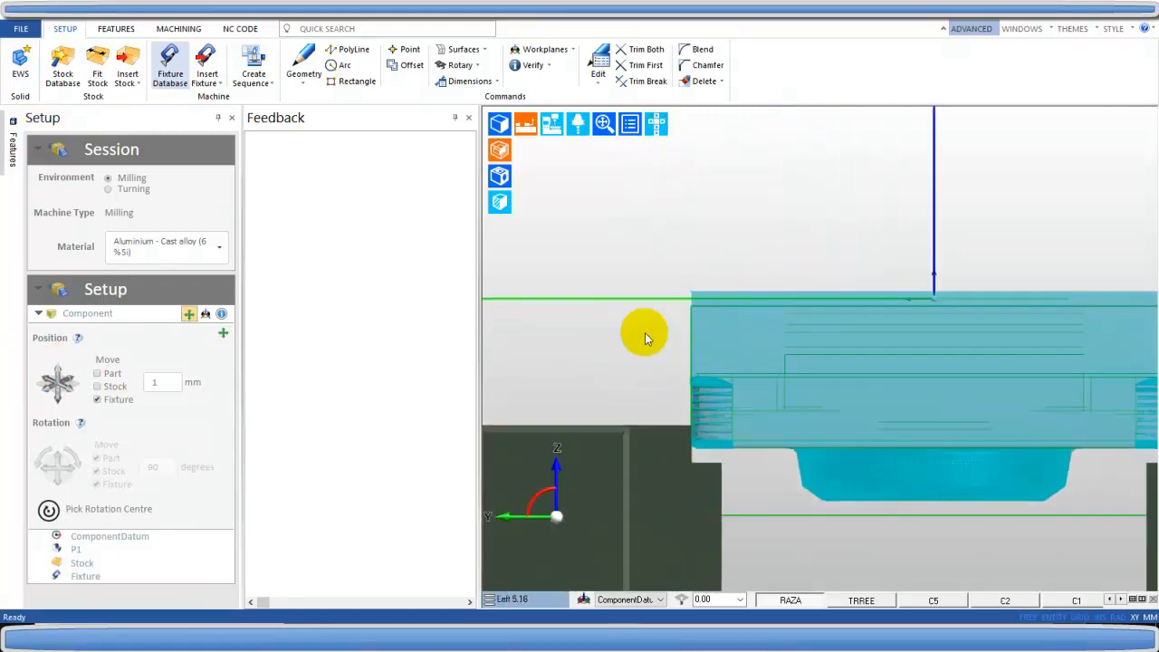
{"action": "mouse_move", "coordinate": [646, 336]}
{"action": "middle_mouse_down"}
{"action": "mouse_move", "coordinate": [679, 332]}
{"action": "mouse_move", "coordinate": [661, 326]}
{"action": "middle_mouse_up"}
{"action": "mouse_move", "coordinate": [656, 123]}
{"action": "left_click", "coordinate": [628, 175]}
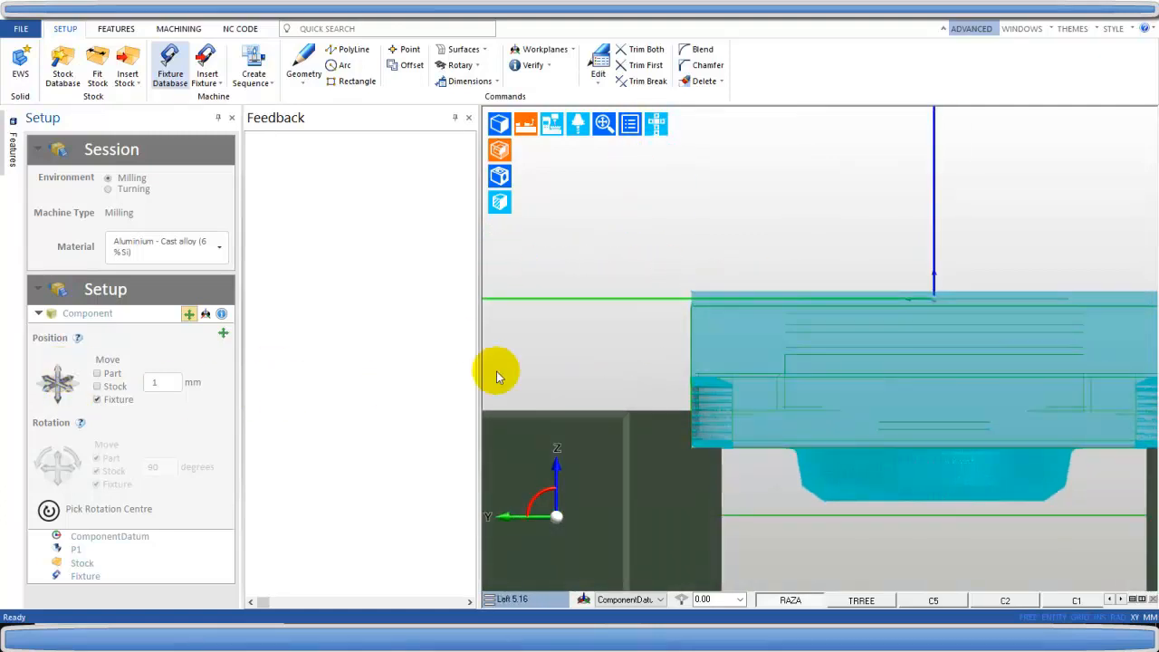
{"action": "scroll", "coordinate": [607, 353], "scroll_direction": "down", "scroll_amount": 2}
{"action": "scroll", "coordinate": [607, 354], "scroll_direction": "down", "scroll_amount": 2}
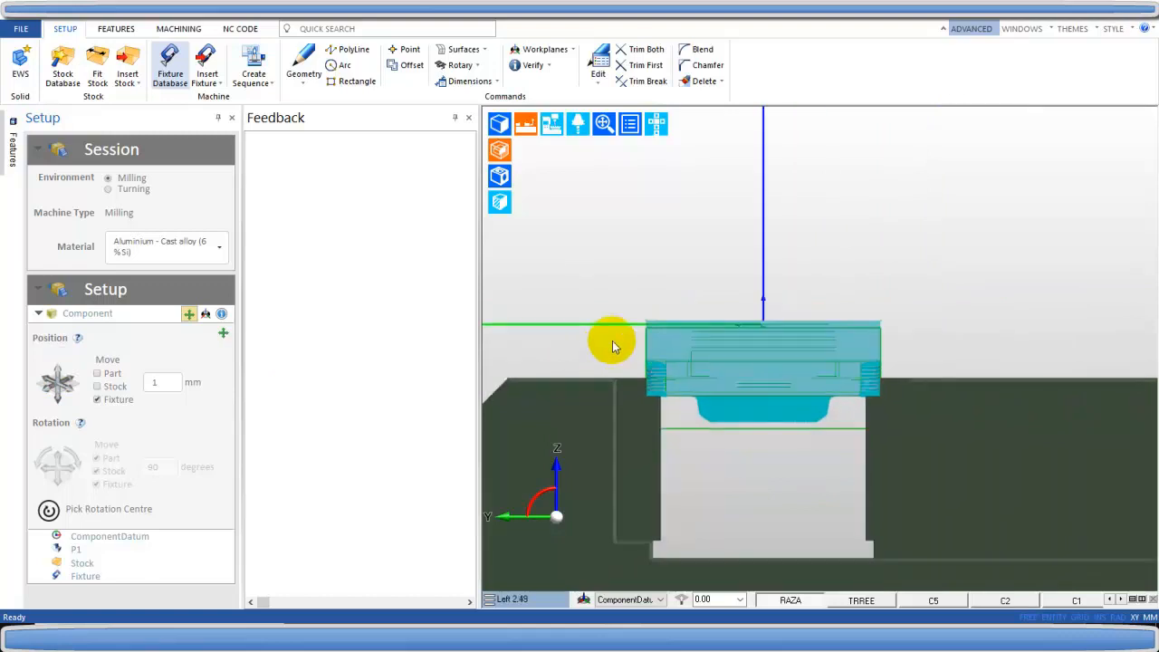
Step: Set the datum at the component's XY centre and inspect closely how the vice jaw holds the stock's lower edge
{"action": "left_click", "coordinate": [205, 314]}
{"action": "left_click", "coordinate": [60, 389]}
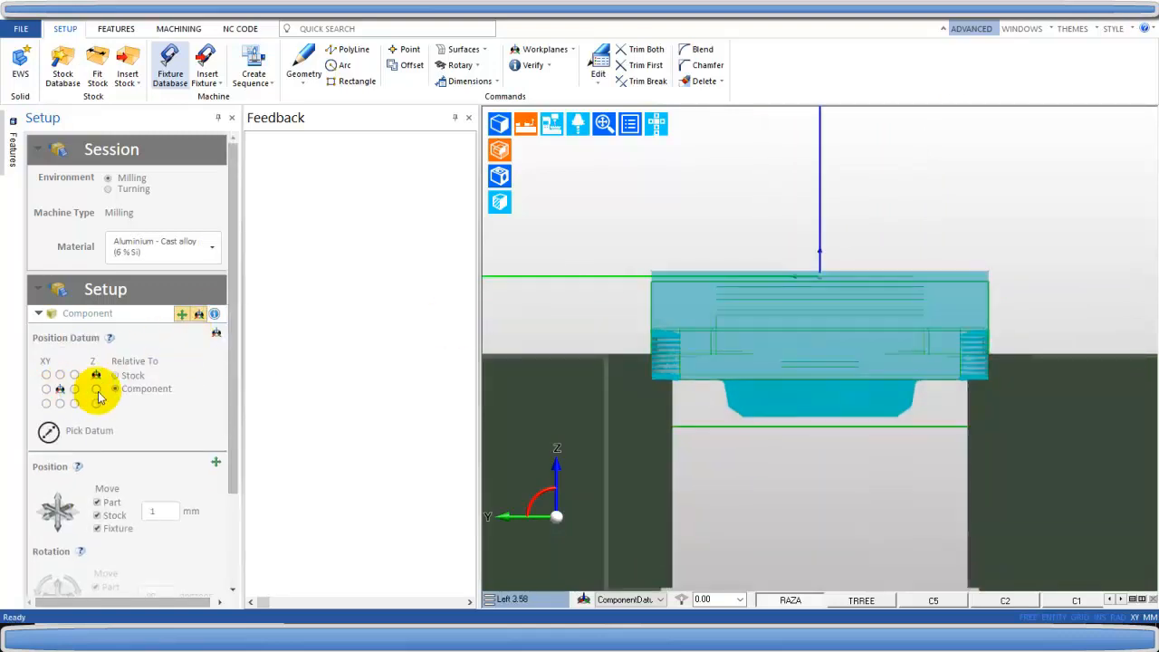
{"action": "mouse_move", "coordinate": [773, 231]}
{"action": "middle_mouse_down"}
{"action": "mouse_move", "coordinate": [810, 222]}
{"action": "mouse_move", "coordinate": [807, 280]}
{"action": "mouse_move", "coordinate": [824, 259]}
{"action": "mouse_move", "coordinate": [767, 226]}
{"action": "middle_mouse_up"}
{"action": "scroll", "coordinate": [676, 361], "scroll_direction": "up", "scroll_amount": 5}
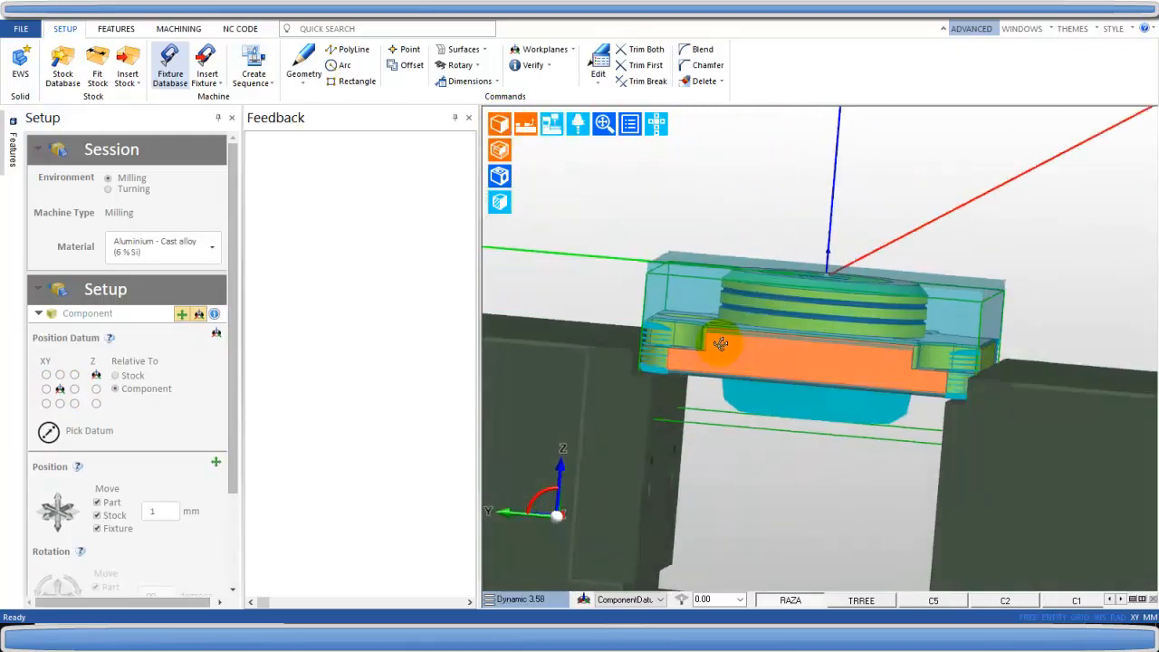
{"action": "scroll", "coordinate": [675, 356], "scroll_direction": "up", "scroll_amount": 6}
{"action": "middle_click_drag", "start_coordinate": [714, 361], "coordinate": [797, 308]}
{"action": "scroll", "coordinate": [747, 303], "scroll_direction": "down", "scroll_amount": 4}
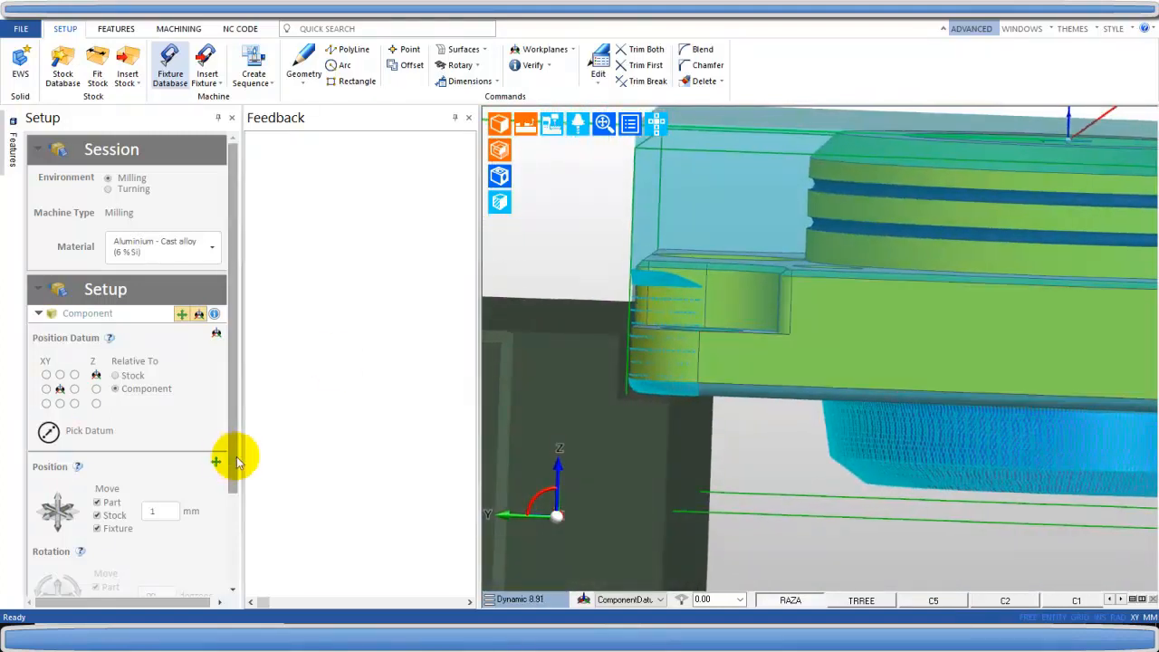
Step: Lower only the fixture using the 1 mm increment and view the jaw contact from the left
{"action": "left_click_drag", "start_coordinate": [233, 456], "coordinate": [220, 538]}
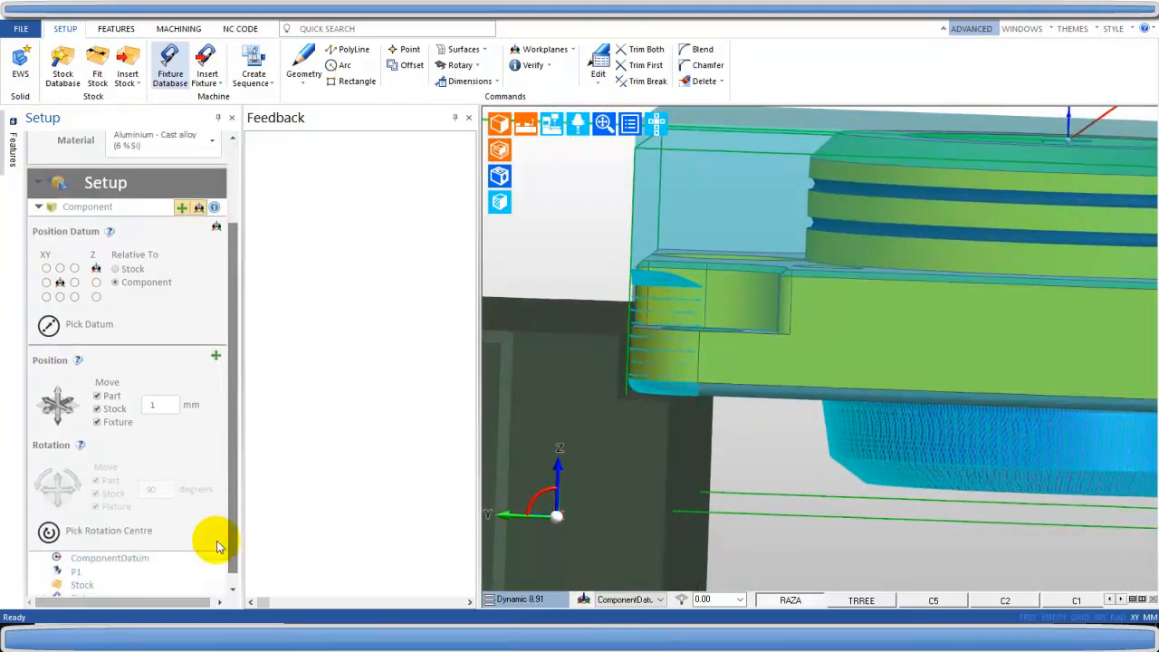
{"action": "left_click", "coordinate": [57, 421]}
{"action": "left_click", "coordinate": [630, 123]}
{"action": "left_click", "coordinate": [630, 172]}
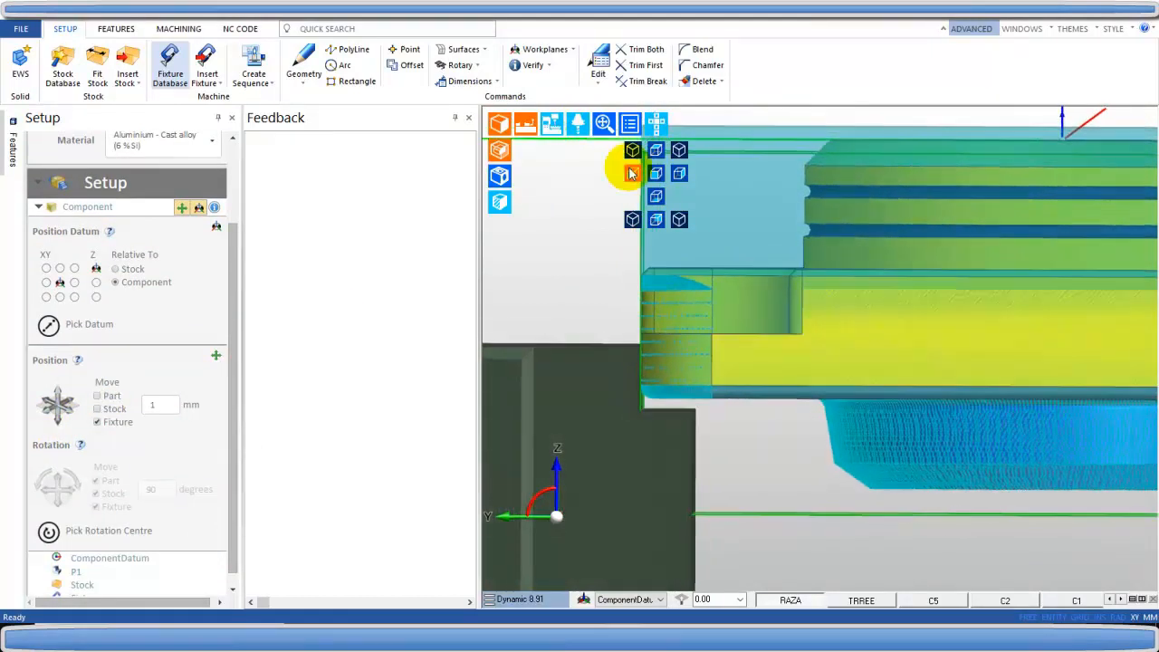
Step: Lower only the fixture by the 1 mm increment and check the jaw fit against the stock from the left
{"action": "left_click", "coordinate": [57, 421]}
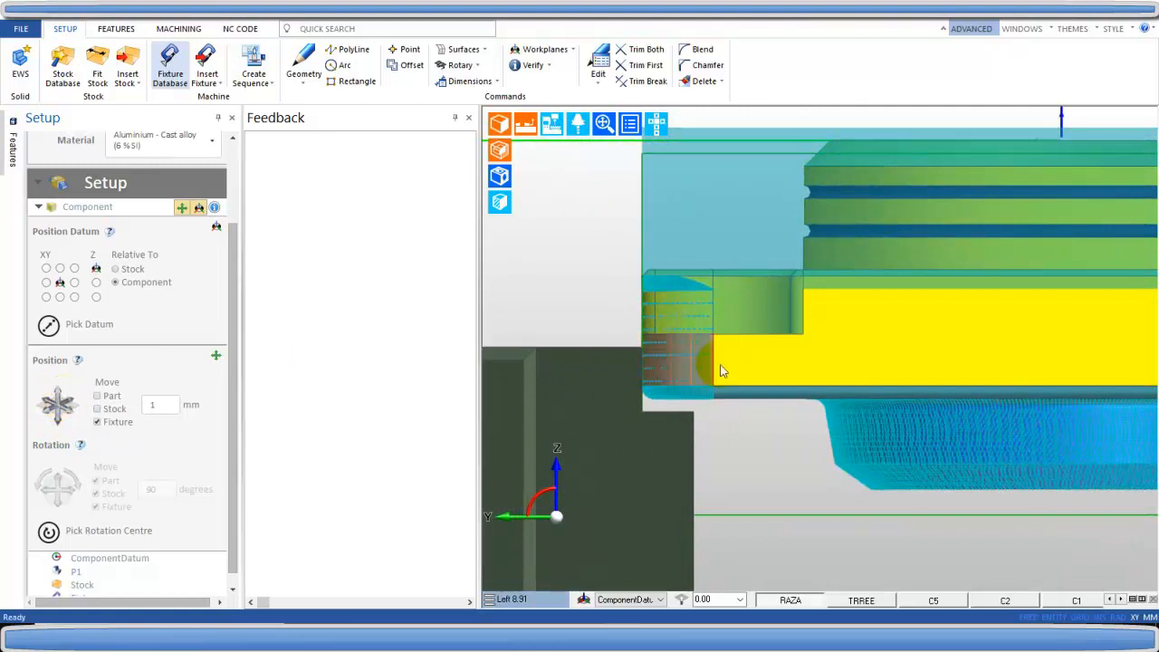
{"action": "scroll", "coordinate": [764, 338], "scroll_direction": "up", "scroll_amount": 3}
{"action": "scroll", "coordinate": [765, 338], "scroll_direction": "down", "scroll_amount": 5}
{"action": "scroll", "coordinate": [765, 340], "scroll_direction": "down", "scroll_amount": 2}
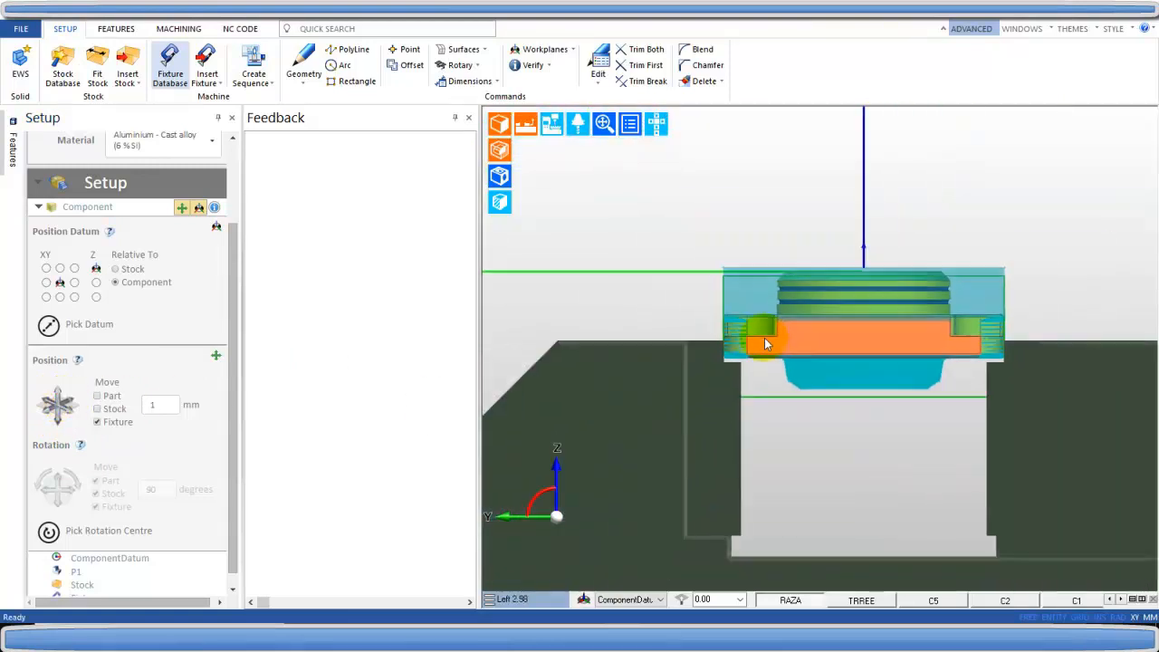
Step: Create a milling sequence on the Sample Mill Vertical mm.mcp machine, using ComponentDatum and the Primary Component Location
{"action": "left_click", "coordinate": [253, 68]}
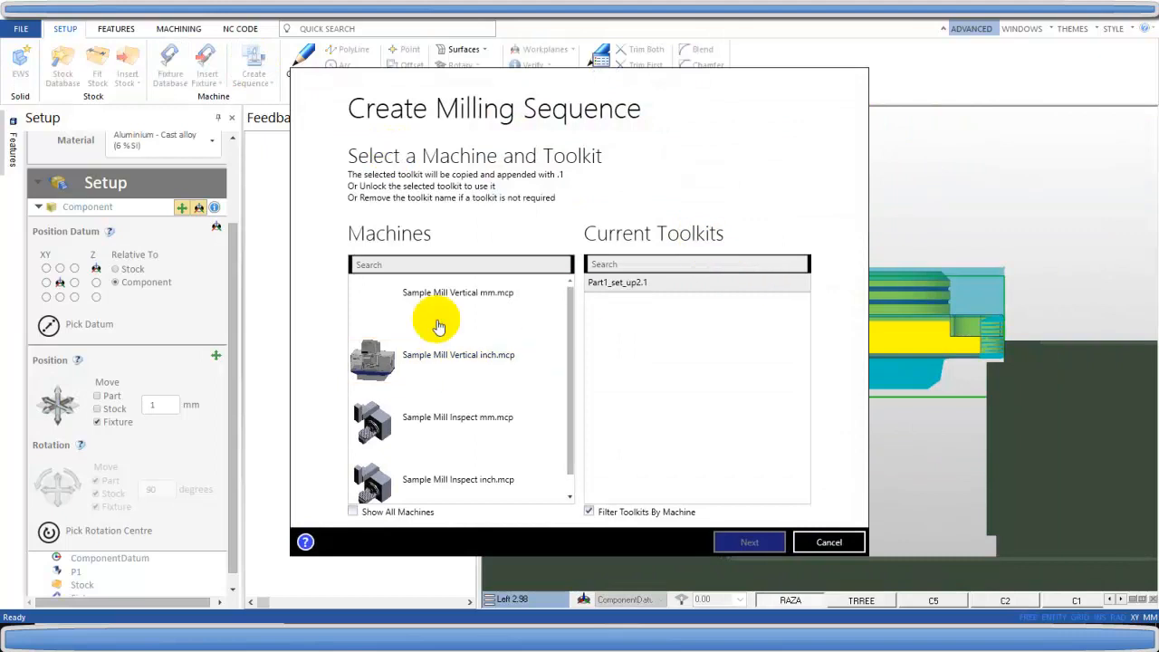
{"action": "left_click", "coordinate": [418, 294]}
{"action": "left_click", "coordinate": [748, 542]}
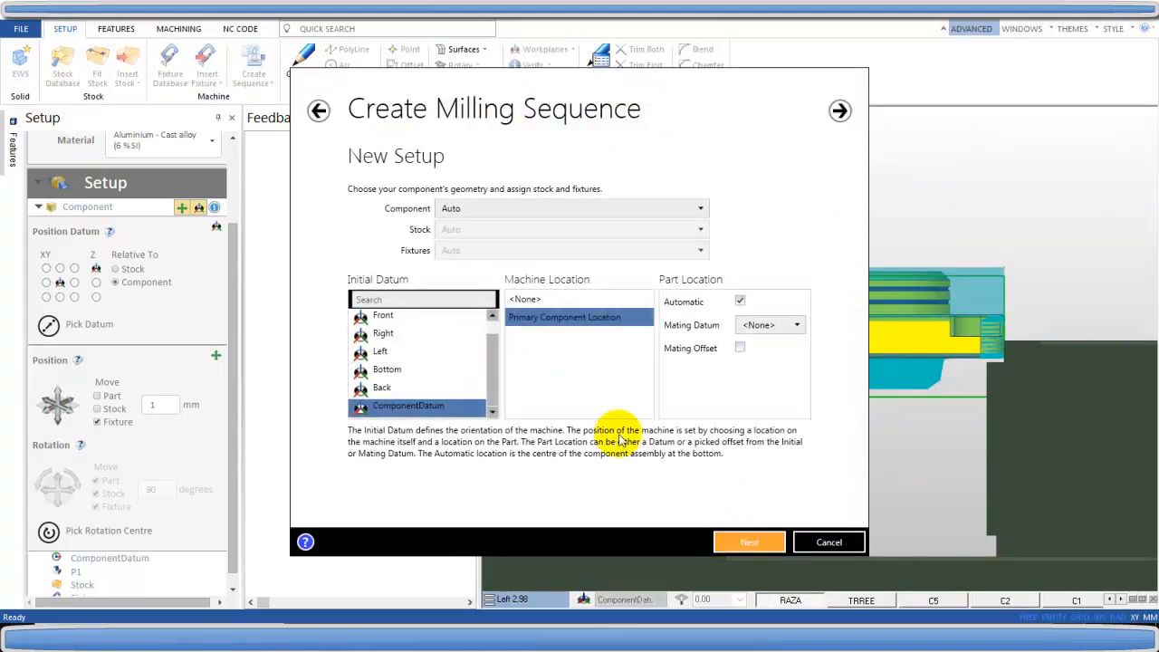
{"action": "left_click", "coordinate": [739, 541]}
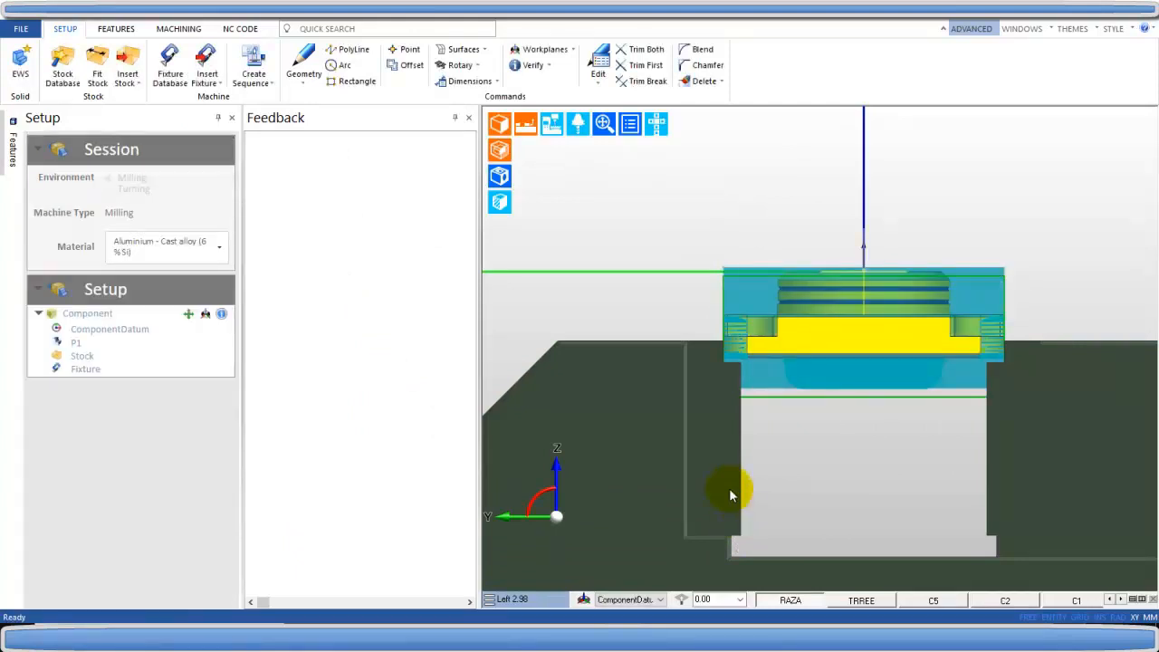
Step: Display the machine model around the vice and inspect the whole setup from an angle
{"action": "scroll", "coordinate": [659, 286], "scroll_direction": "down", "scroll_amount": 5}
{"action": "mouse_move", "coordinate": [547, 128]}
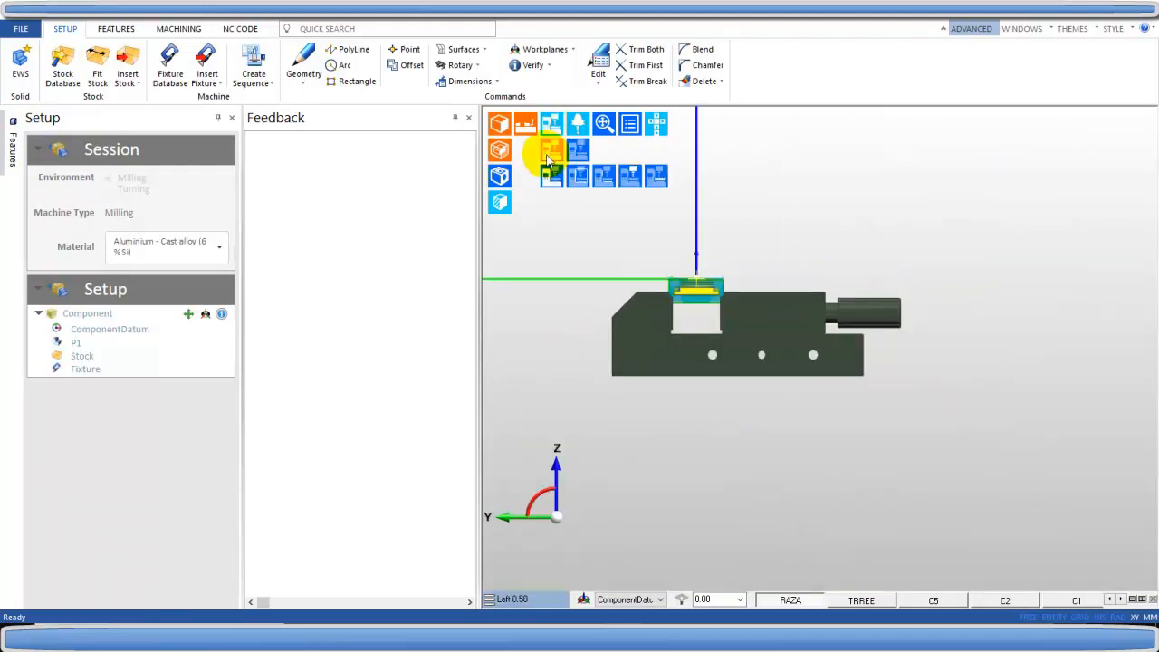
{"action": "left_click", "coordinate": [549, 153]}
{"action": "scroll", "coordinate": [738, 293], "scroll_direction": "down", "scroll_amount": 3}
{"action": "middle_click_drag", "start_coordinate": [771, 307], "coordinate": [722, 261]}
{"action": "scroll", "coordinate": [722, 261], "scroll_direction": "up", "scroll_amount": 3}
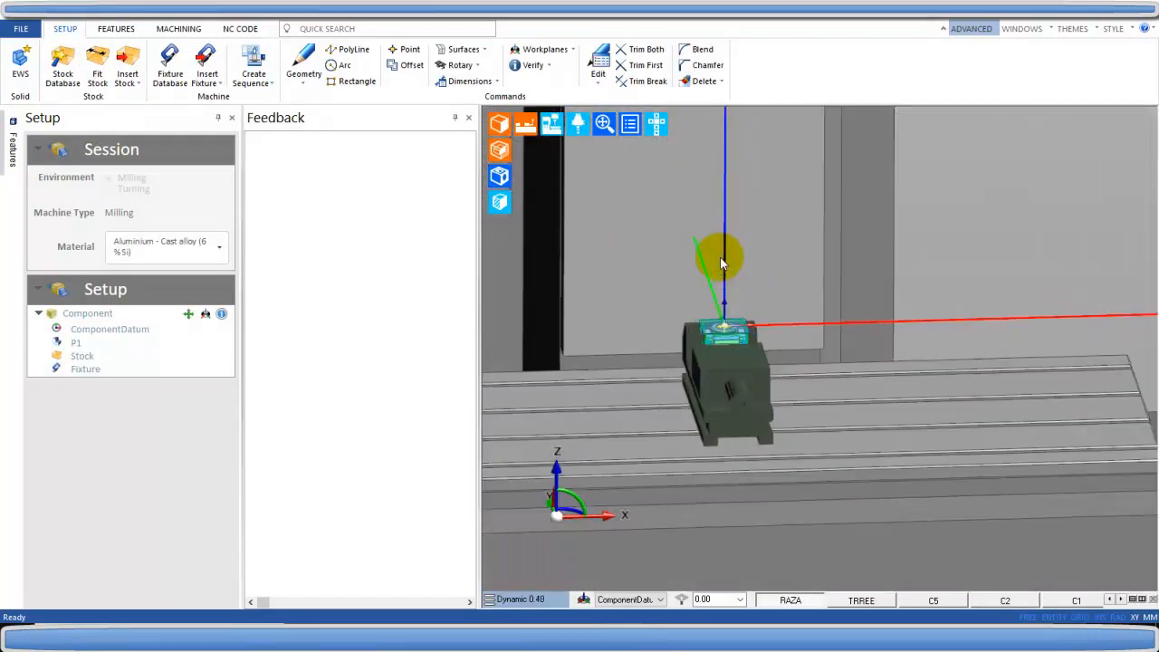
{"action": "scroll", "coordinate": [720, 257], "scroll_direction": "down", "scroll_amount": 5}
{"action": "mouse_move", "coordinate": [552, 124]}
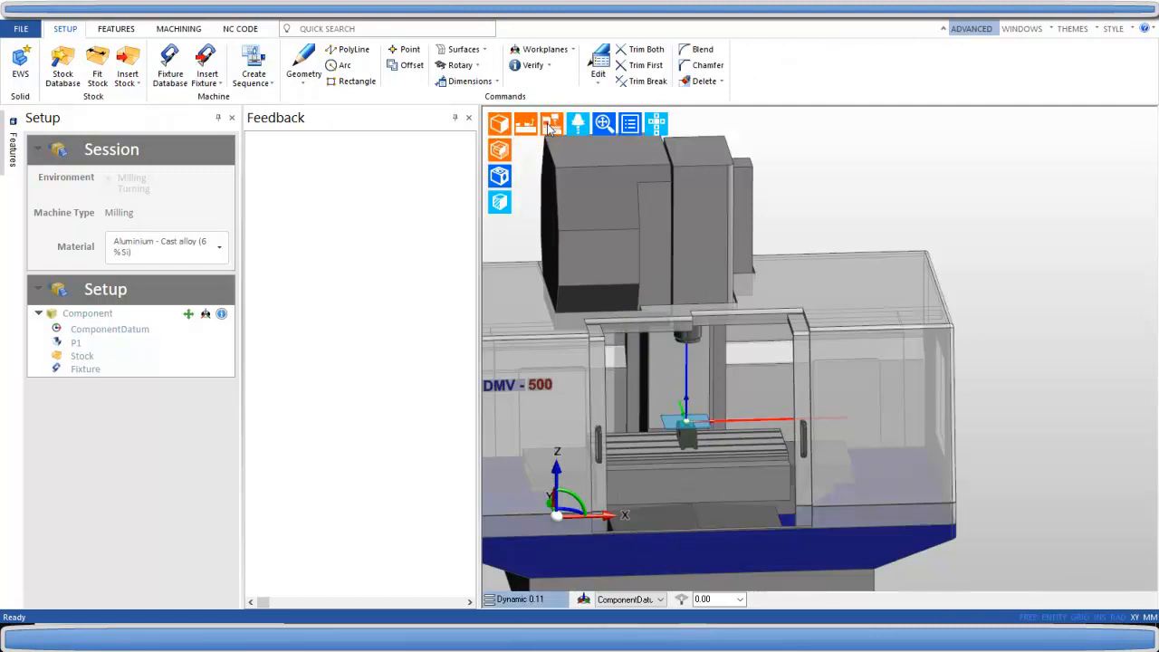
Step: Hide the machine and the stock, and view the part held in the vice jaws up close
{"action": "left_click", "coordinate": [580, 148]}
{"action": "scroll", "coordinate": [688, 422], "scroll_direction": "up", "scroll_amount": 5}
{"action": "right_click_drag", "start_coordinate": [614, 316], "coordinate": [715, 320]}
{"action": "scroll", "coordinate": [669, 406], "scroll_direction": "up", "scroll_amount": 4}
{"action": "mouse_move", "coordinate": [739, 423]}
{"action": "right_mouse_down"}
{"action": "mouse_move", "coordinate": [808, 399]}
{"action": "mouse_move", "coordinate": [736, 405]}
{"action": "right_mouse_up"}
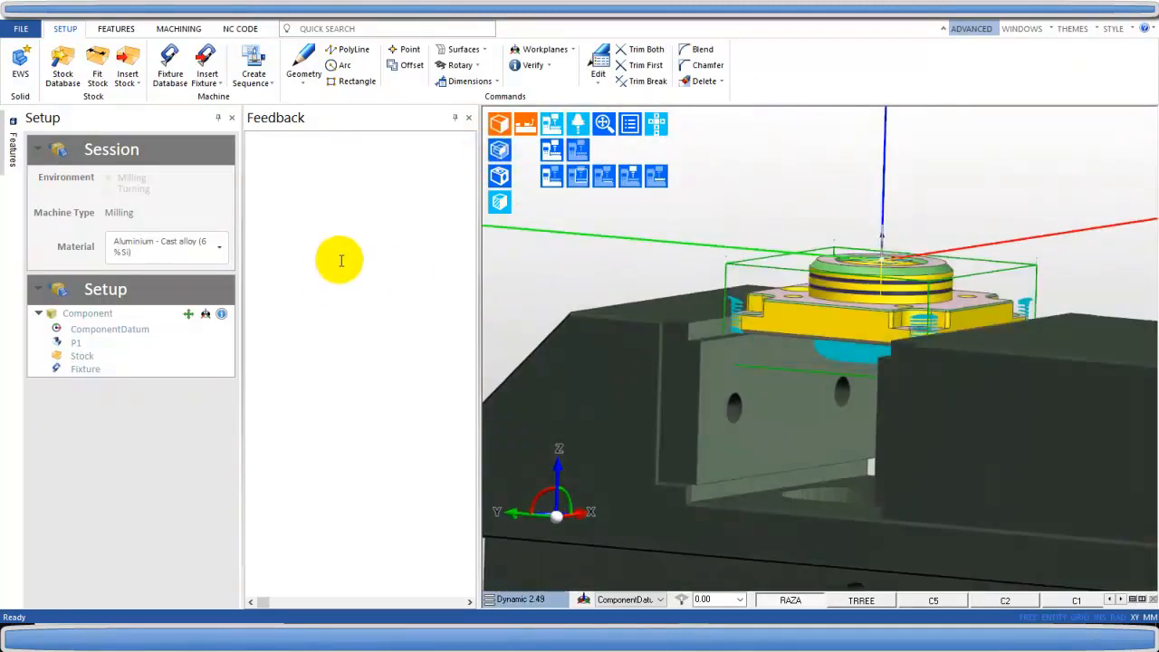
Step: Load the 50 mm diameter x 90 degree face mill from the tool store into position 1
{"action": "left_click", "coordinate": [178, 28]}
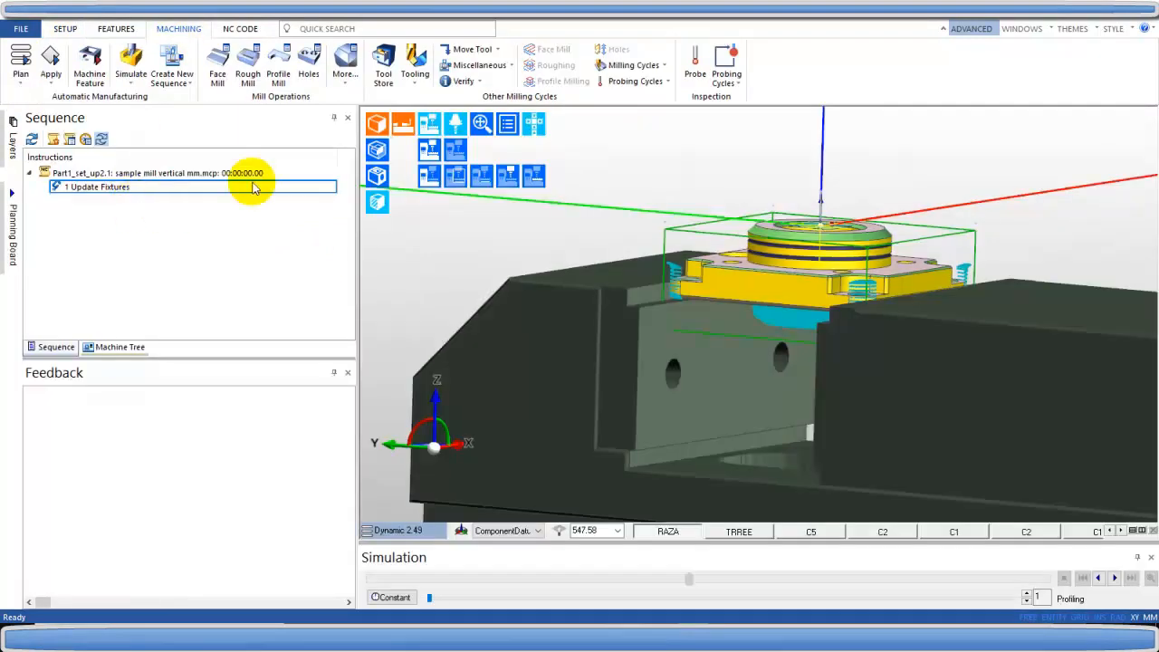
{"action": "left_click", "coordinate": [384, 68]}
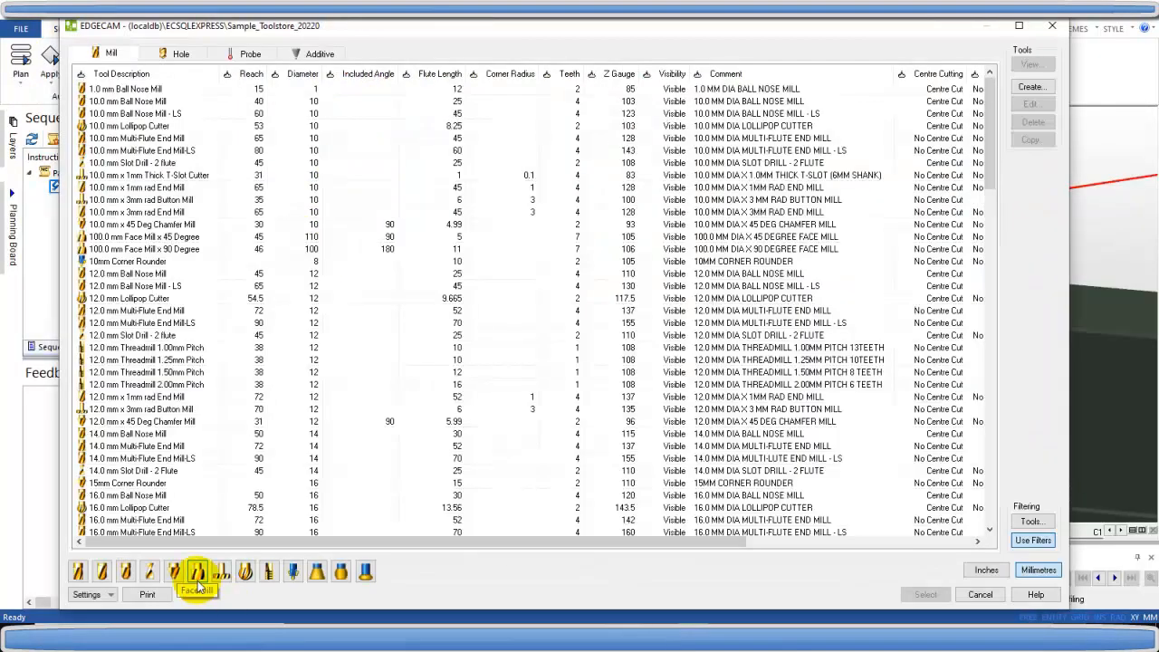
{"action": "left_click", "coordinate": [197, 572]}
{"action": "left_click", "coordinate": [102, 126]}
{"action": "left_click", "coordinate": [926, 594]}
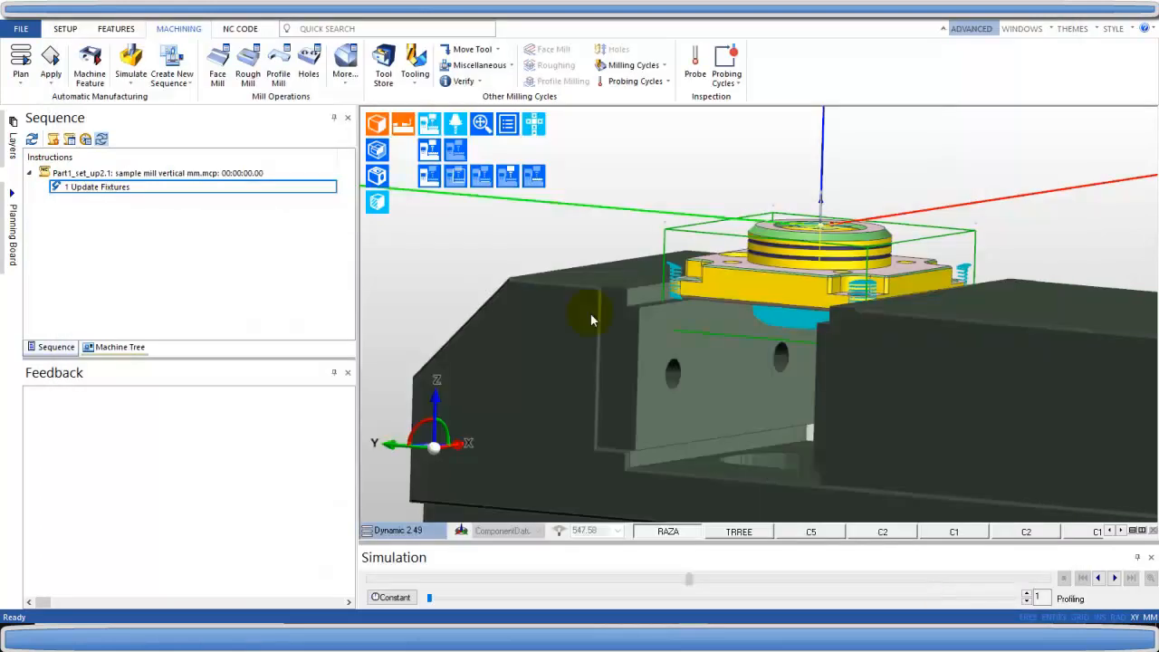
{"action": "left_click", "coordinate": [453, 124]}
{"action": "left_click", "coordinate": [712, 468]}
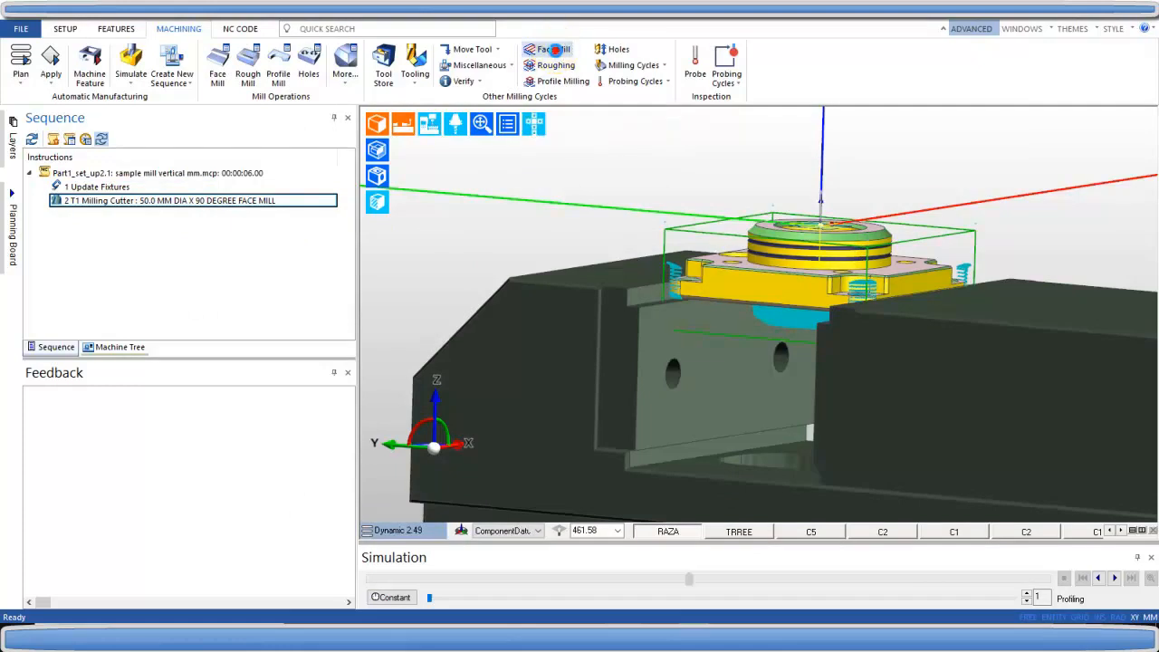
Step: Start a Face Mill cycle with both its level and depth set to <Pick>
{"action": "left_click", "coordinate": [553, 50]}
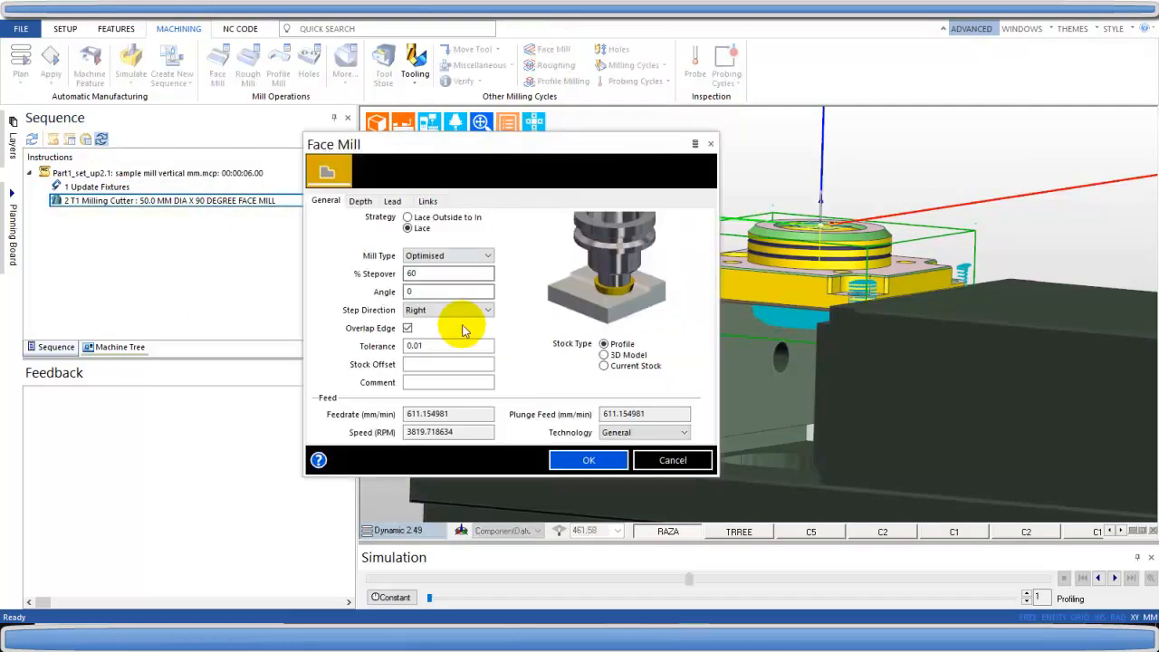
{"action": "left_click", "coordinate": [360, 201]}
{"action": "left_click", "coordinate": [488, 364]}
{"action": "left_click", "coordinate": [494, 383]}
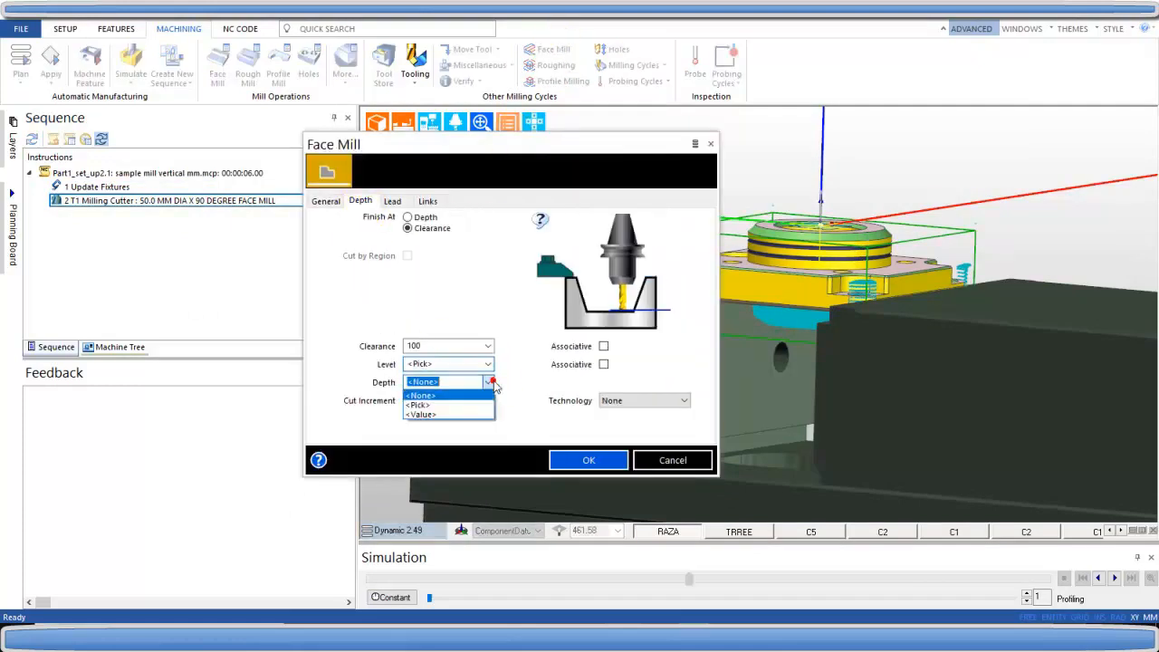
{"action": "left_click", "coordinate": [452, 406]}
{"action": "left_click", "coordinate": [326, 202]}
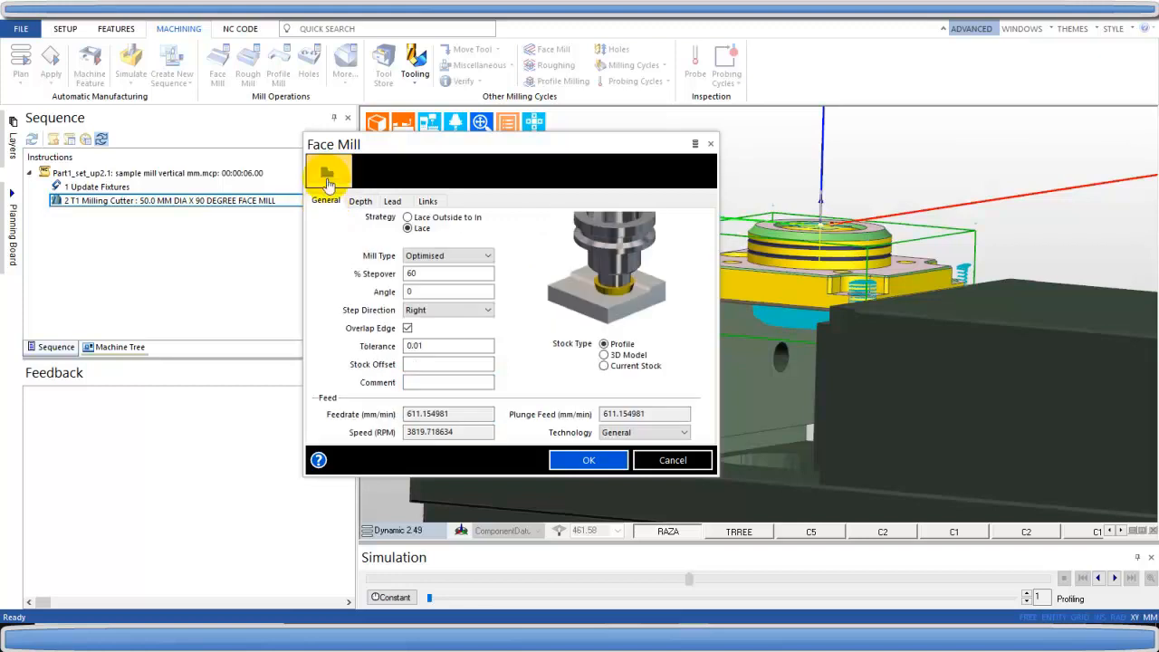
{"action": "left_click", "coordinate": [588, 458]}
Step: Pick the stock's top corner as level, the part's top face as depth, and the stock outline as the facing profile
{"action": "scroll", "coordinate": [829, 231], "scroll_direction": "up", "scroll_amount": 5}
{"action": "scroll", "coordinate": [851, 227], "scroll_direction": "down", "scroll_amount": 2}
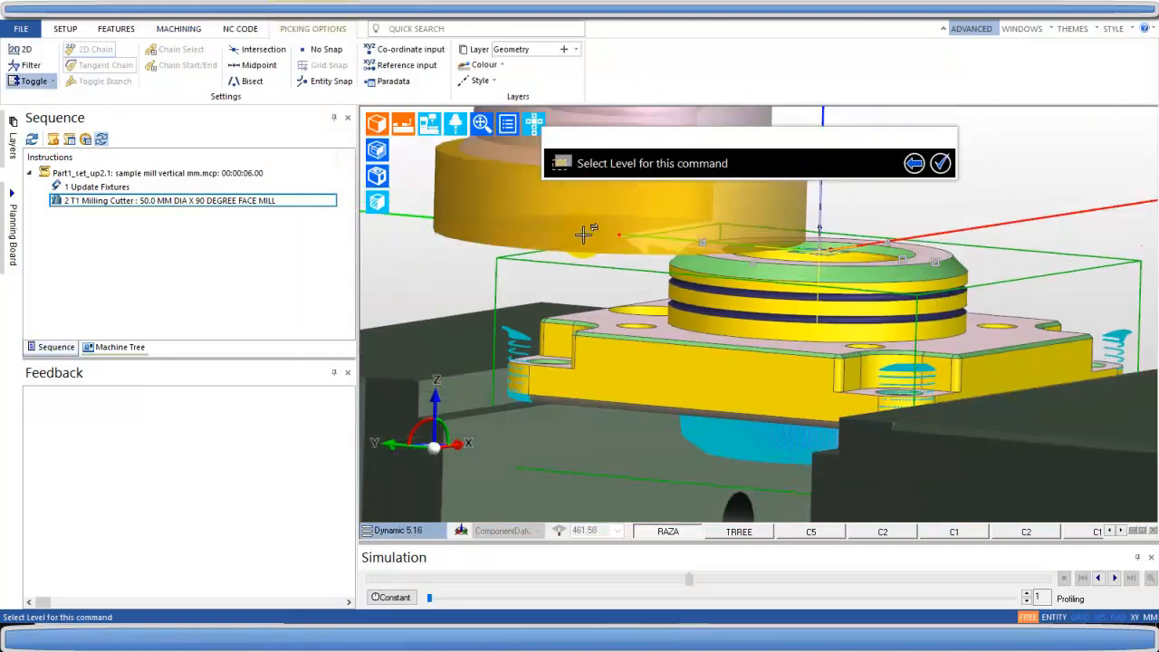
{"action": "left_click", "coordinate": [778, 260]}
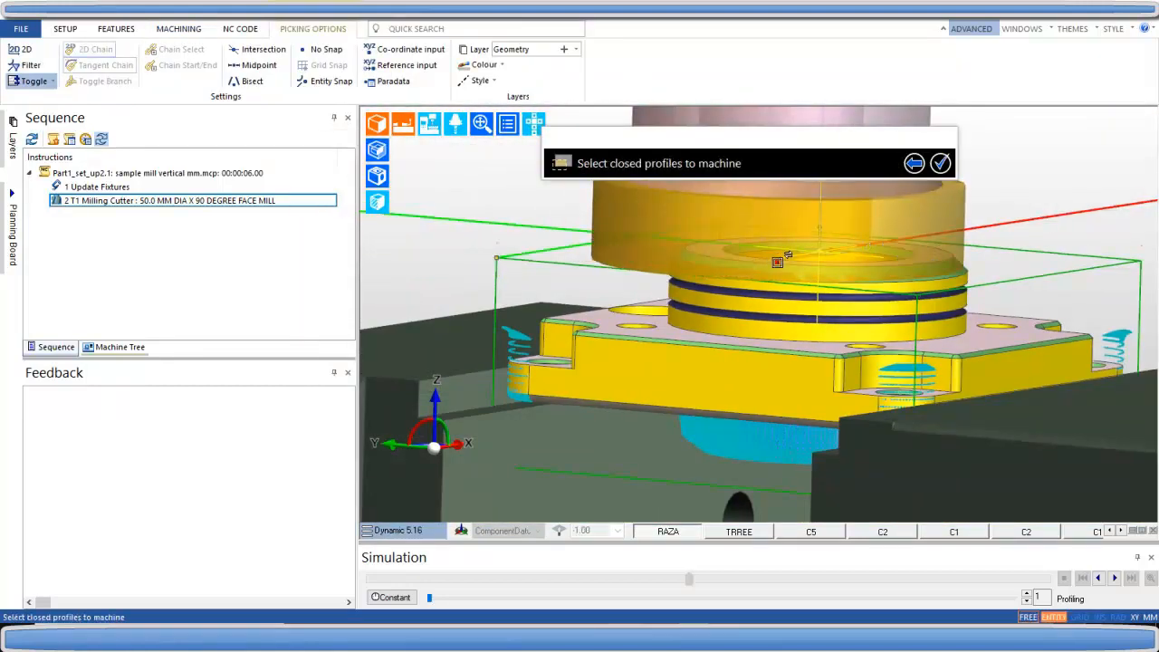
{"action": "left_click", "coordinate": [807, 196]}
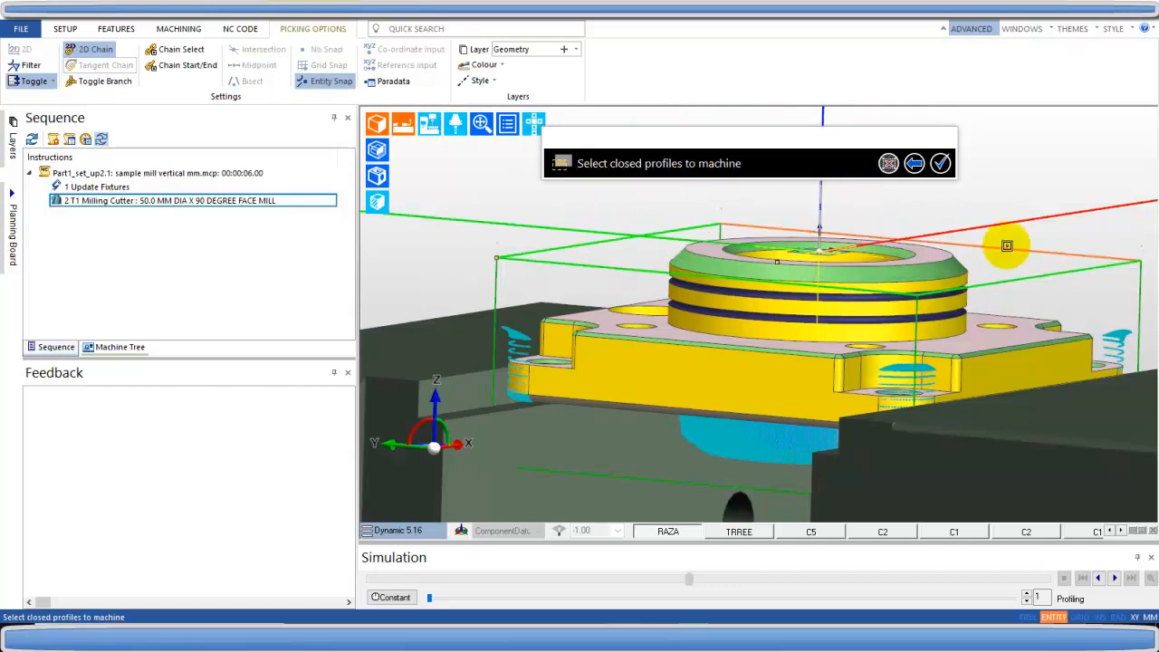
{"action": "left_click", "coordinate": [941, 163]}
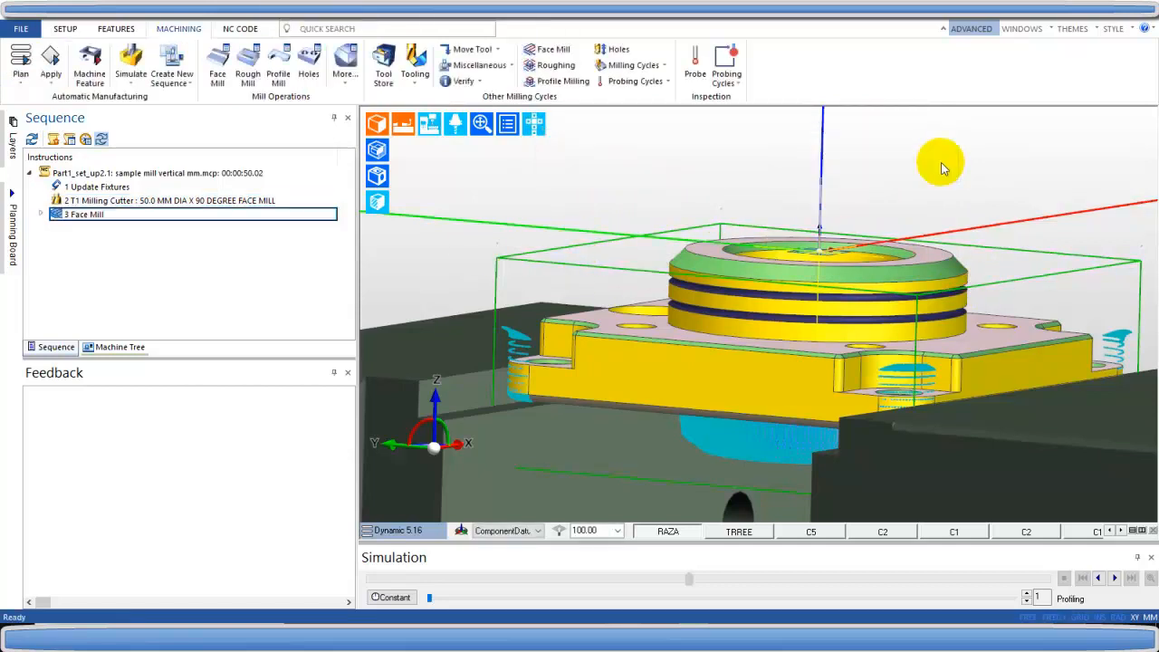
Step: Check the view's tool display settings and hide the Face Mill cycle's toolpath
{"action": "left_click", "coordinate": [508, 125]}
{"action": "left_click", "coordinate": [496, 219]}
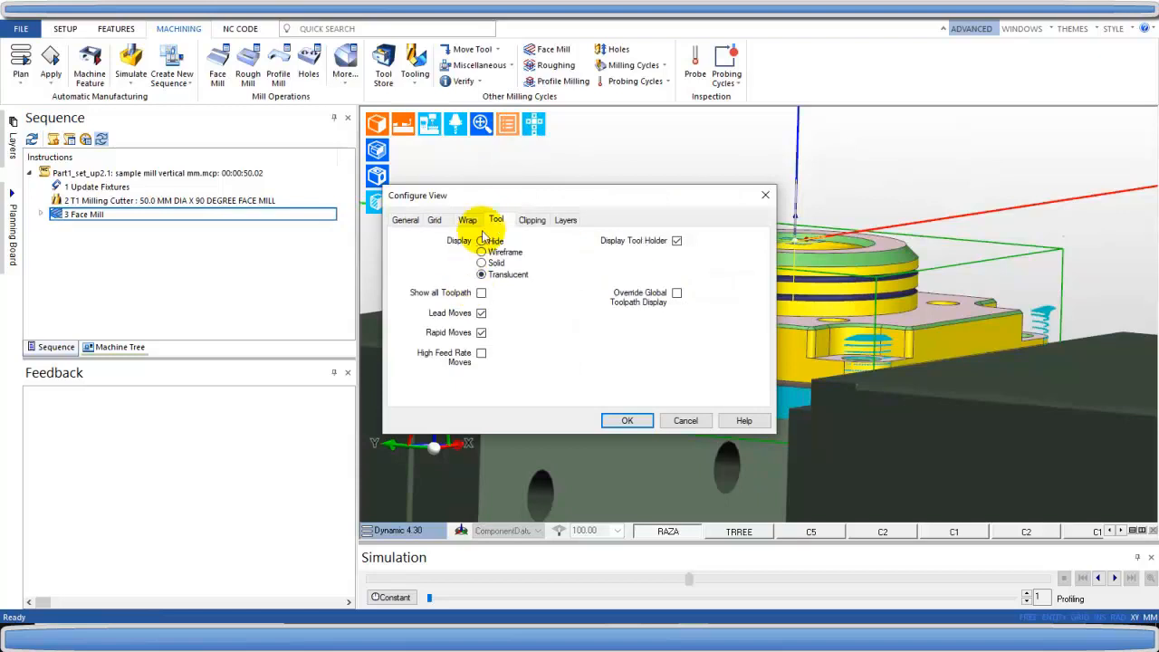
{"action": "left_click", "coordinate": [633, 423]}
{"action": "scroll", "coordinate": [653, 228], "scroll_direction": "down", "scroll_amount": 3}
{"action": "middle_click_drag", "start_coordinate": [655, 227], "coordinate": [702, 258]}
{"action": "right_click", "coordinate": [94, 214]}
{"action": "left_click", "coordinate": [113, 338]}
Step: Add a Move to Toolchange instruction after the Face Mill cycle
{"action": "left_click", "coordinate": [489, 49]}
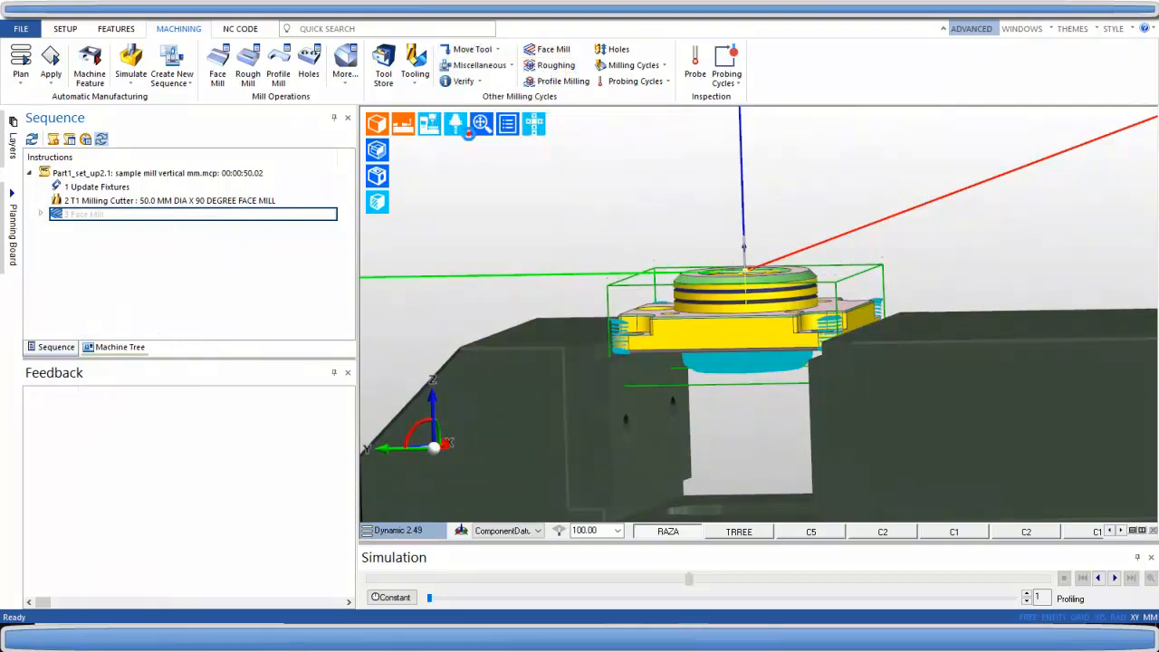
{"action": "left_click", "coordinate": [474, 150]}
{"action": "left_click", "coordinate": [484, 245]}
Step: Sort the end mills by descending diameter and load the 32.0 mm Multi-Flute End Mill into position 2
{"action": "left_click", "coordinate": [384, 61]}
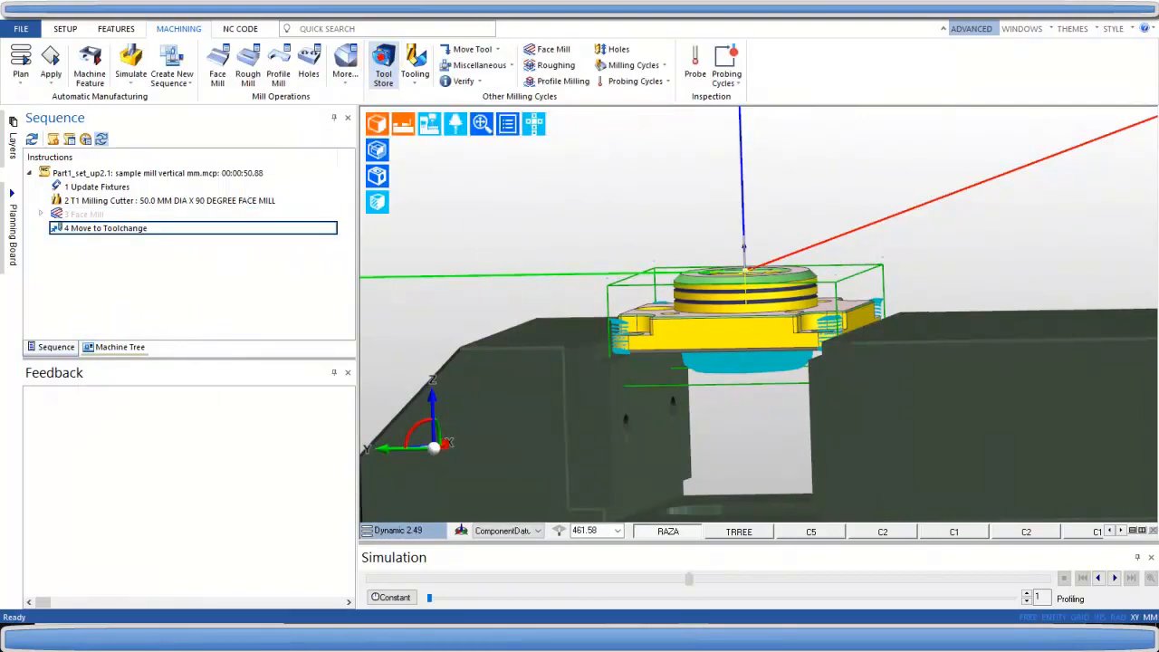
{"action": "left_click", "coordinate": [79, 573]}
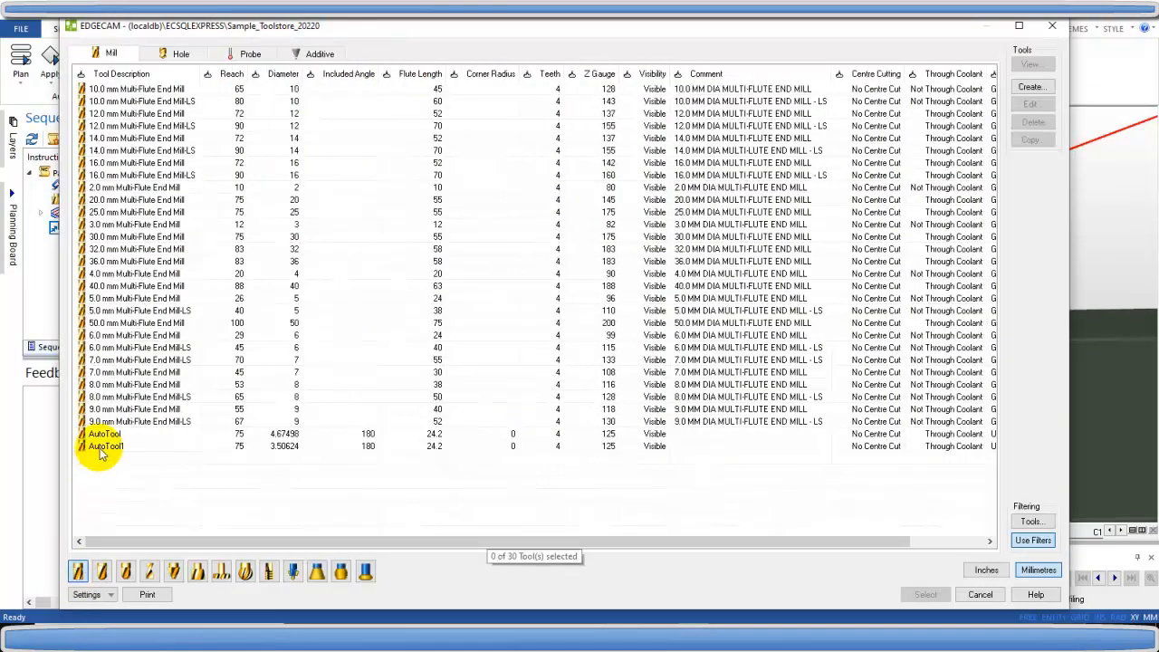
{"action": "left_click", "coordinate": [282, 74]}
{"action": "left_click", "coordinate": [282, 73]}
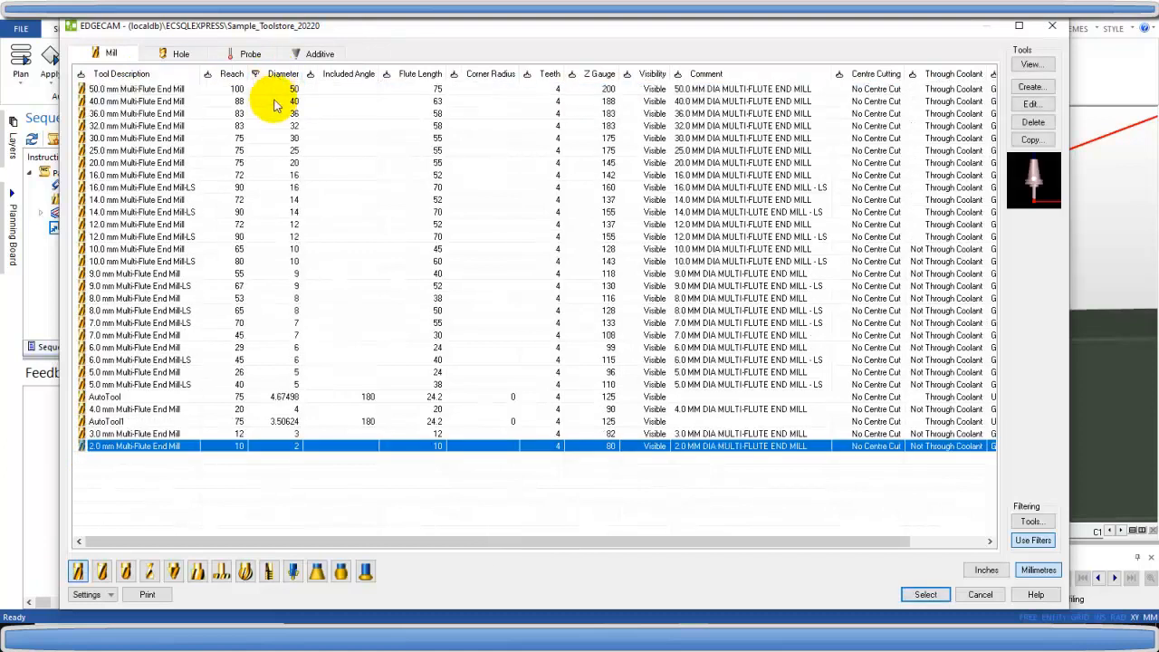
{"action": "left_click", "coordinate": [117, 114]}
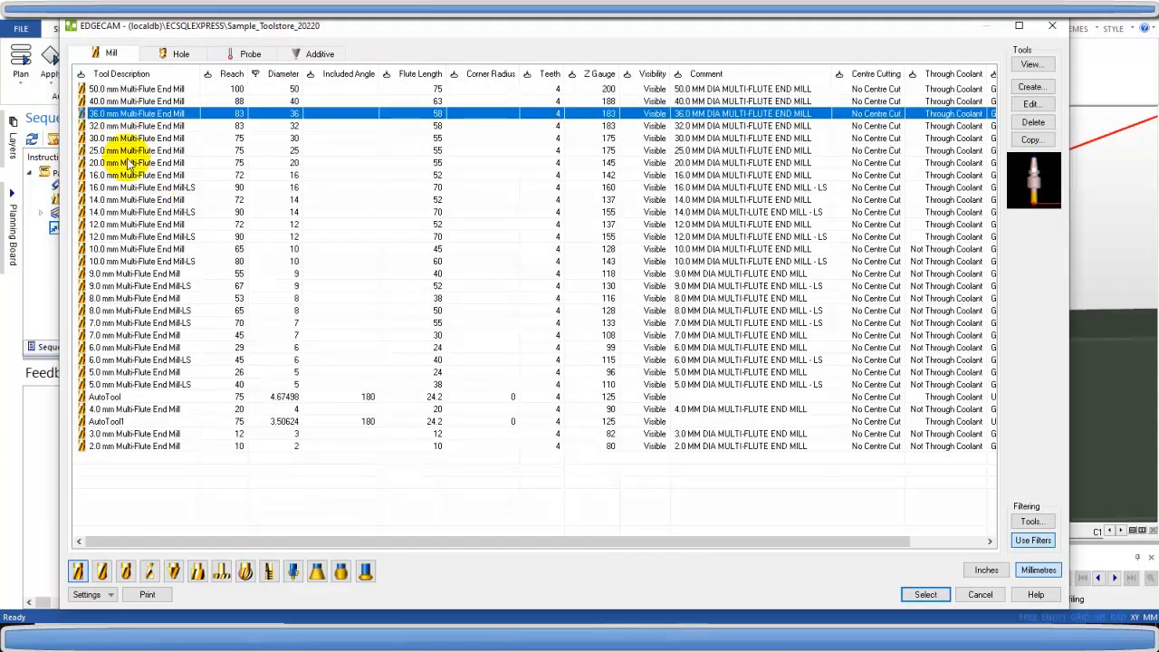
{"action": "left_click", "coordinate": [113, 126]}
{"action": "left_click", "coordinate": [914, 594]}
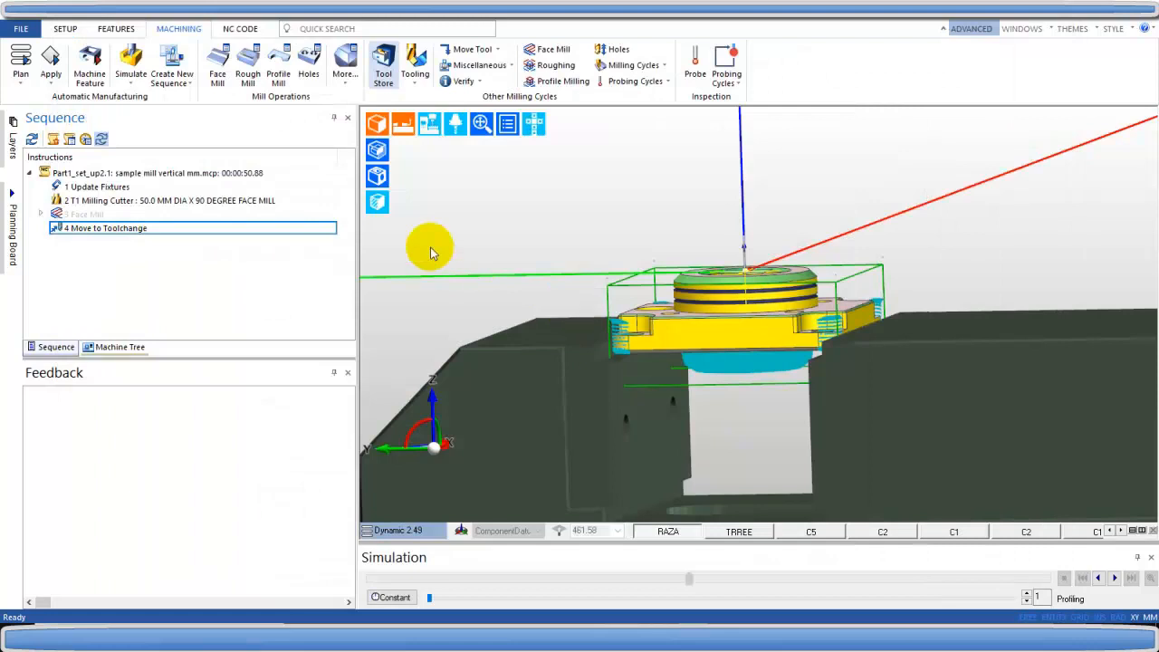
{"action": "left_click", "coordinate": [462, 244]}
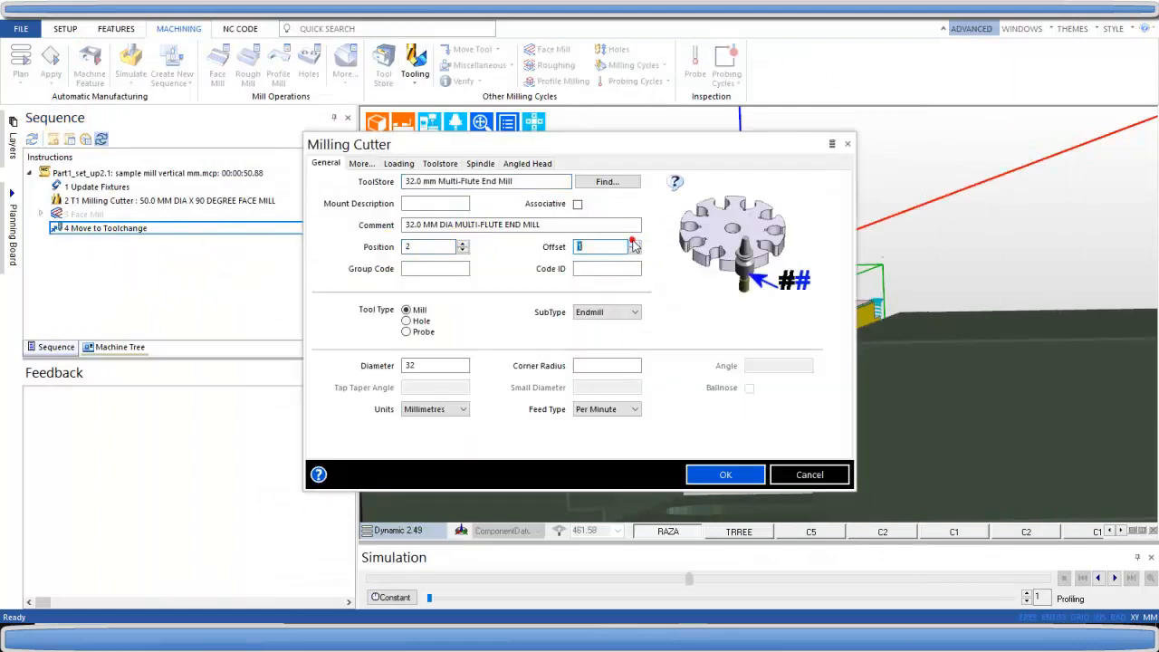
{"action": "left_click", "coordinate": [717, 472]}
Step: Start a Roughing cycle with a 40% stepover, depth set to <Pick>, and a cut increment of 2
{"action": "left_click", "coordinate": [546, 65]}
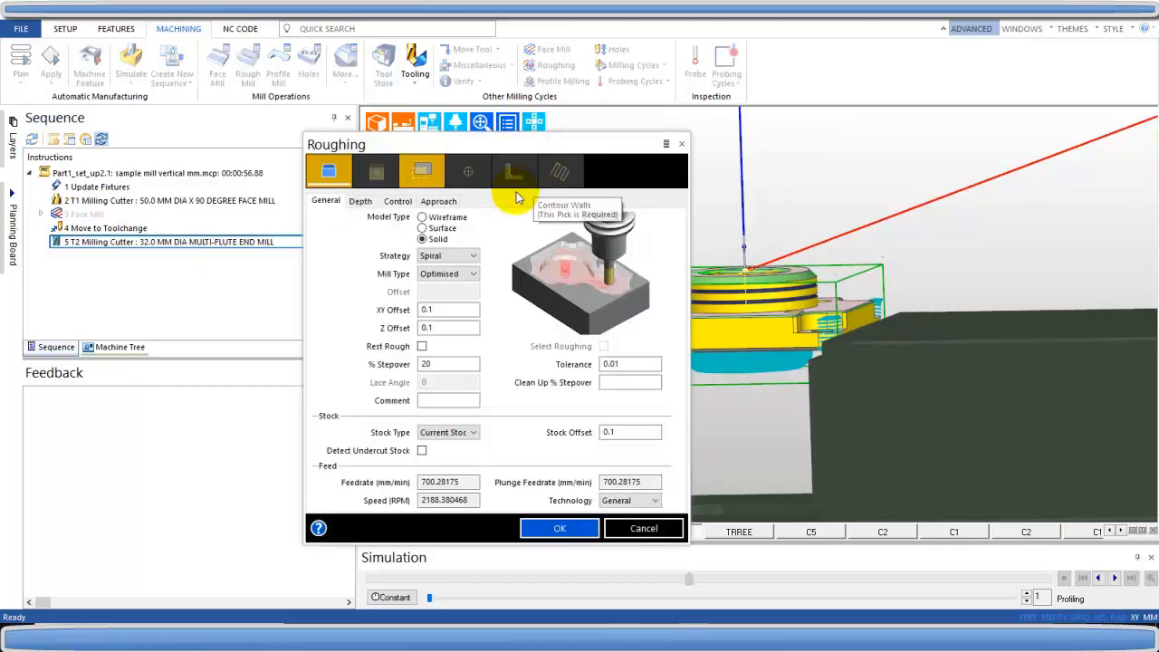
{"action": "left_click", "coordinate": [449, 360]}
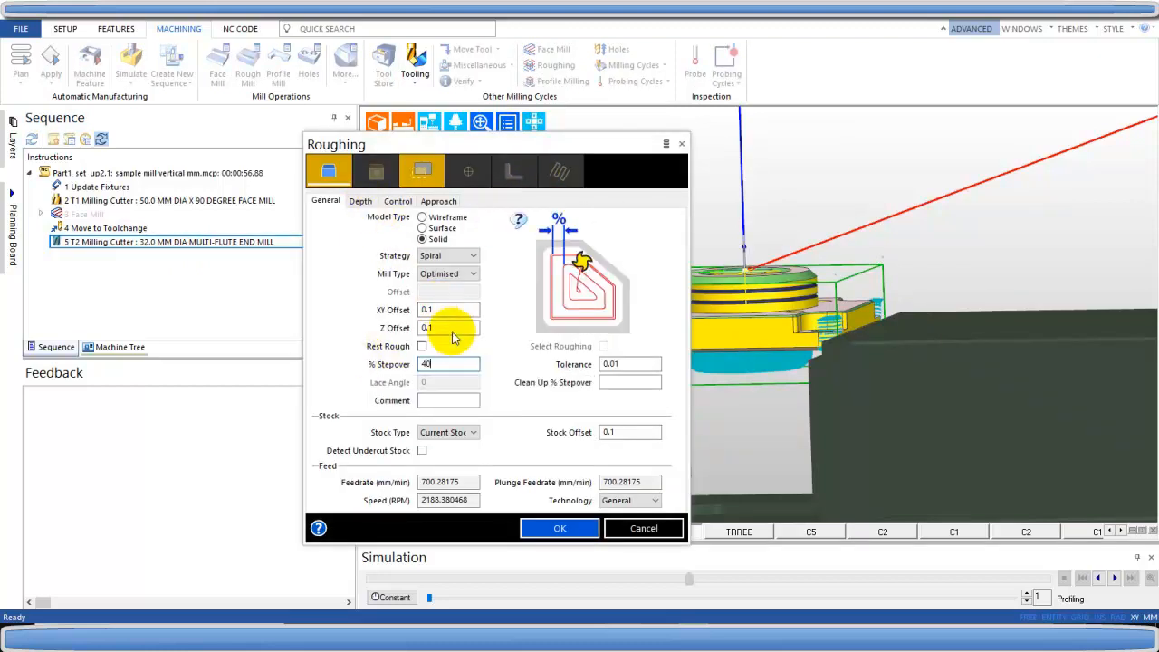
{"action": "left_click", "coordinate": [362, 200]}
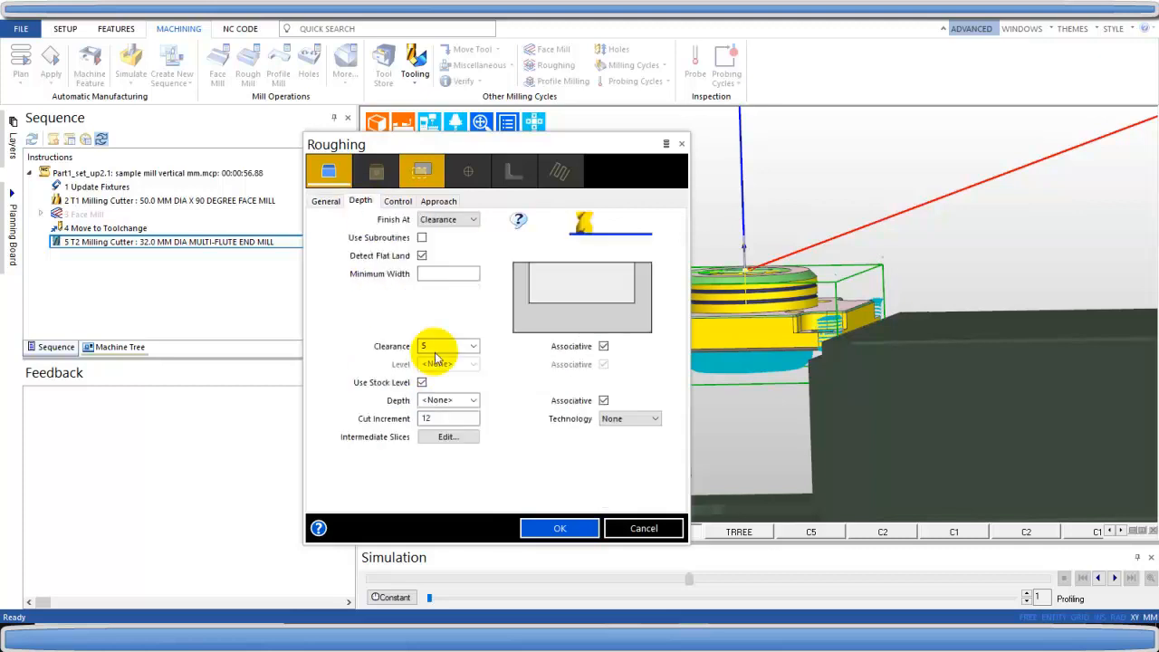
{"action": "left_click", "coordinate": [473, 401]}
{"action": "left_click", "coordinate": [472, 419]}
{"action": "type", "text": "2"}
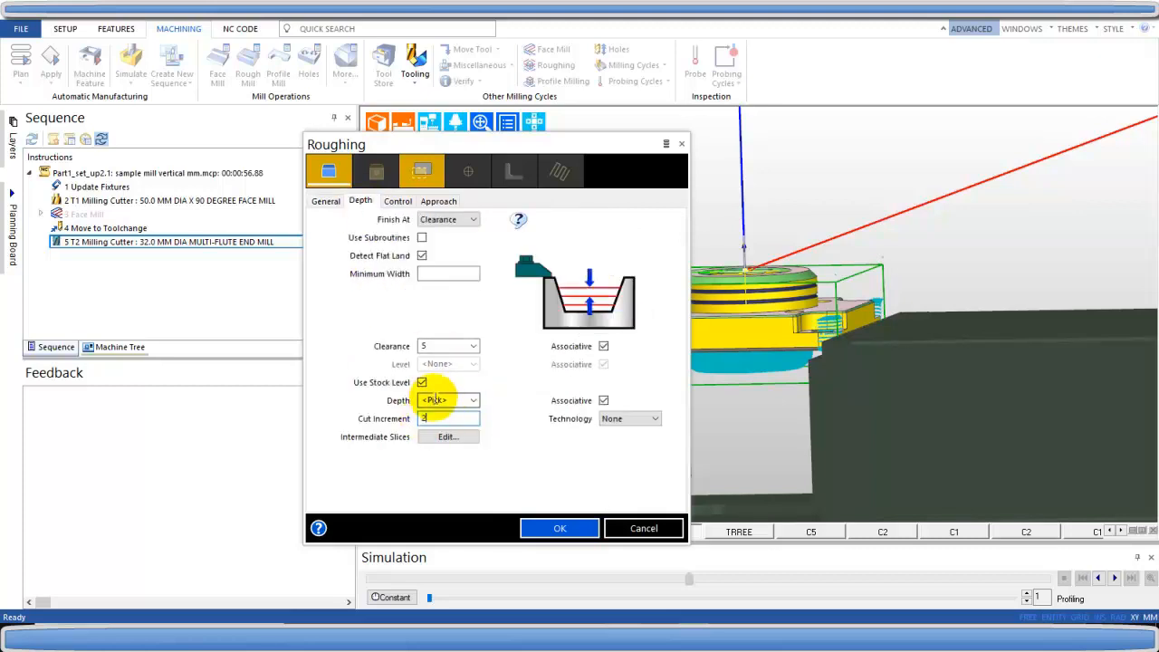
Step: Set the Roughing cycle's ramp angle to 3 and its stepover to 35%, and accept the cycle settings
{"action": "left_click", "coordinate": [438, 202]}
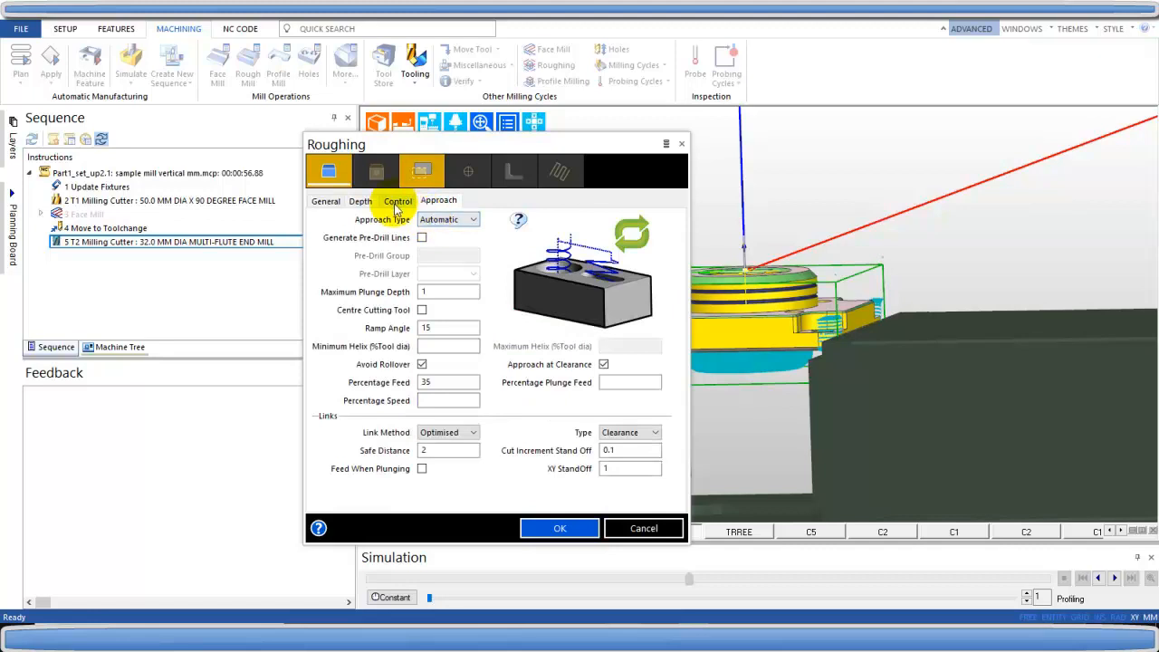
{"action": "left_click", "coordinate": [424, 328]}
{"action": "type", "text": "3"}
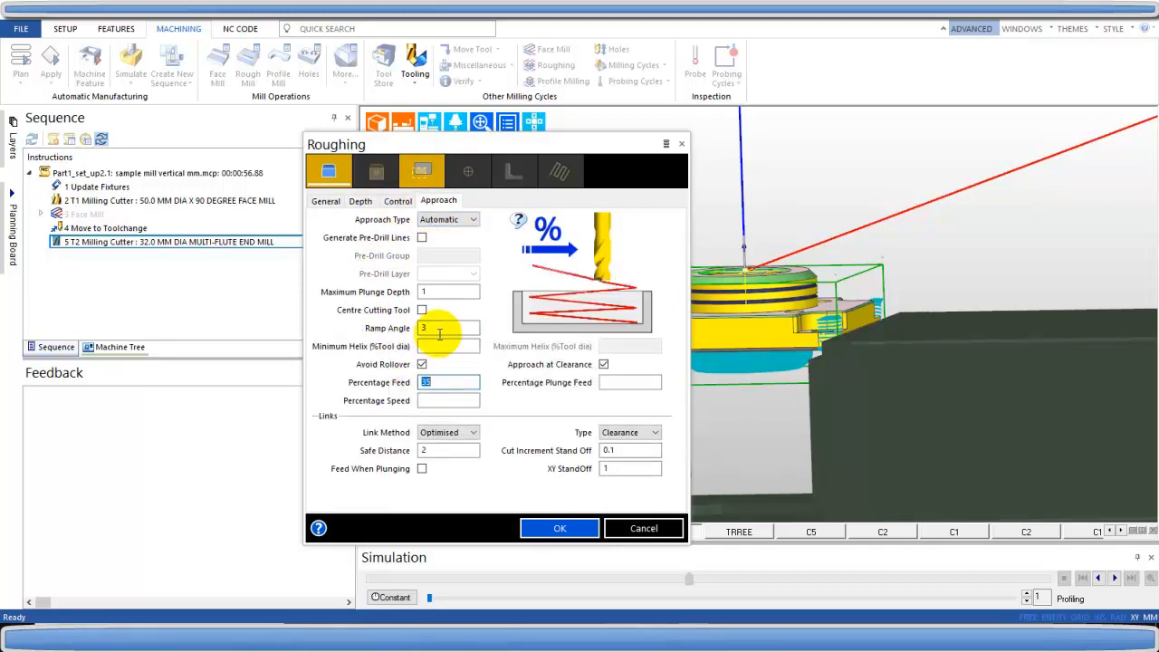
{"action": "left_click", "coordinate": [397, 201]}
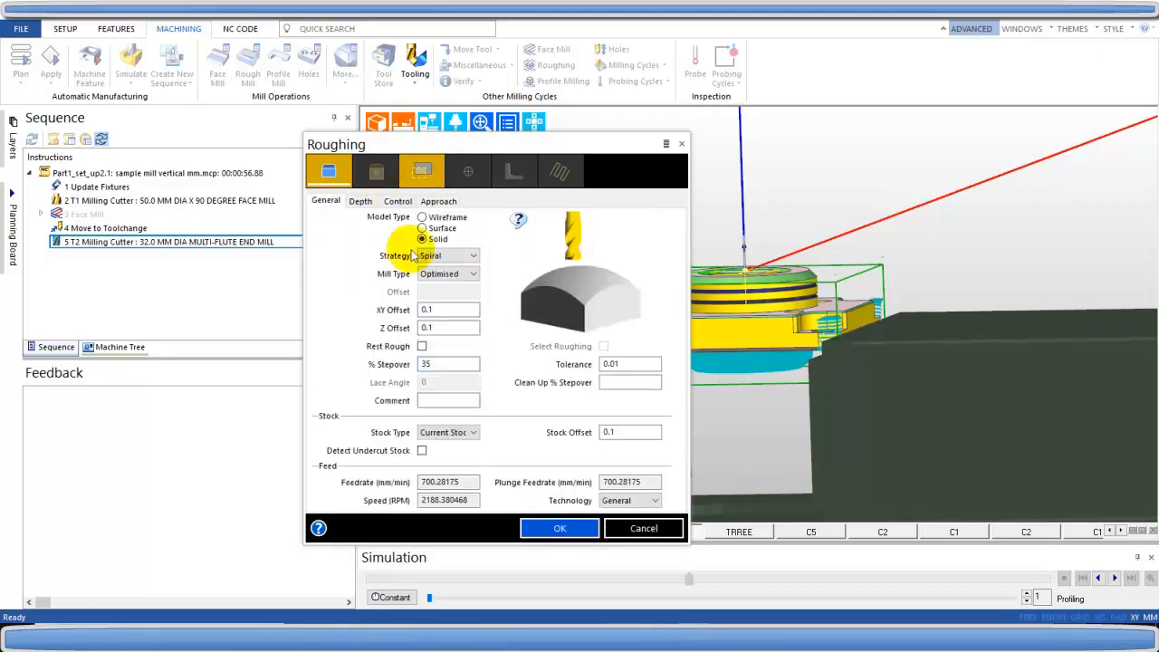
{"action": "left_click", "coordinate": [448, 253]}
{"action": "left_click", "coordinate": [444, 272]}
{"action": "left_click", "coordinate": [559, 530]}
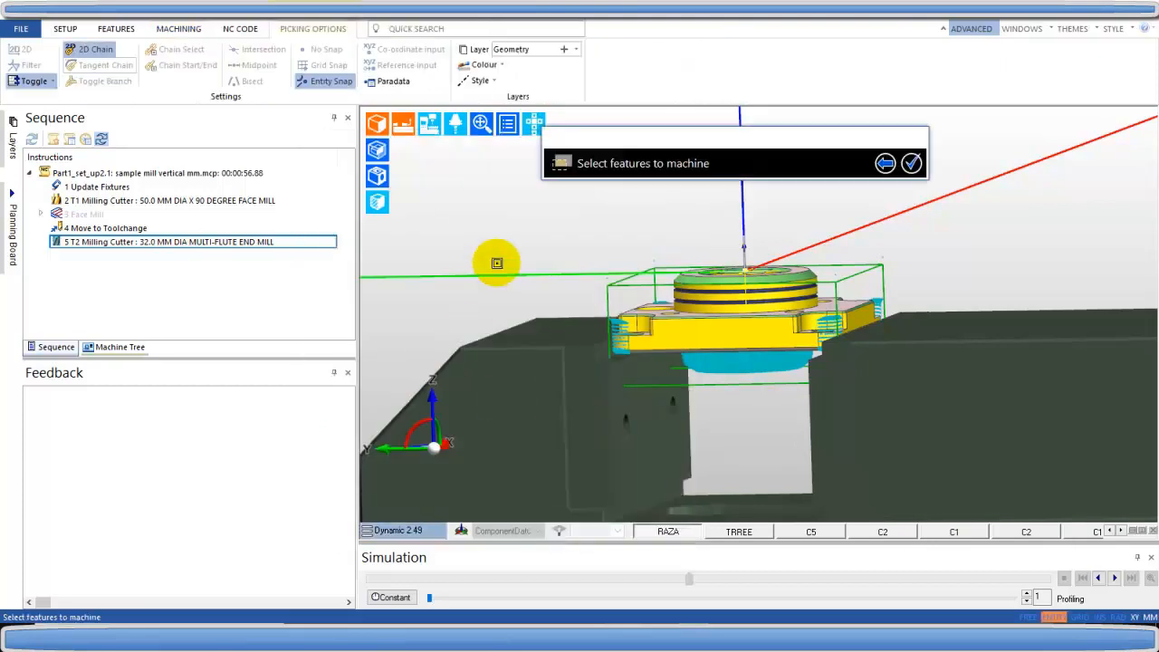
Step: Generate the roughing with its depth at the base plate's upper edge and no containment boundary, and hide its toolpath
{"action": "scroll", "coordinate": [625, 391], "scroll_direction": "up", "scroll_amount": 5}
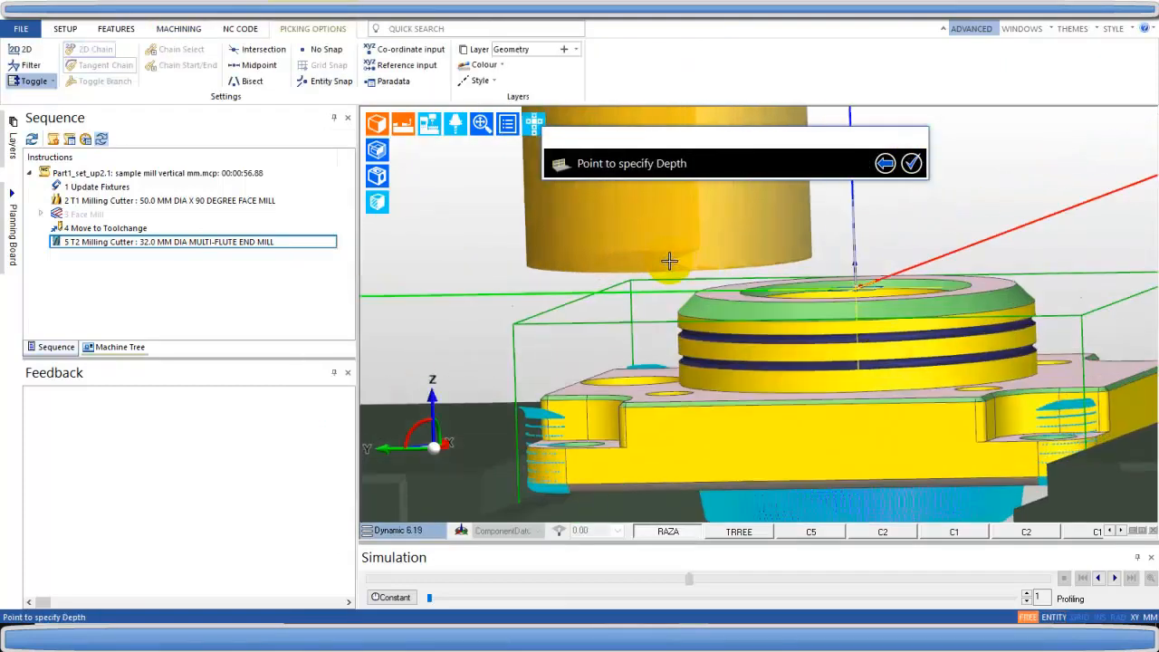
{"action": "scroll", "coordinate": [625, 391], "scroll_direction": "down", "scroll_amount": 3}
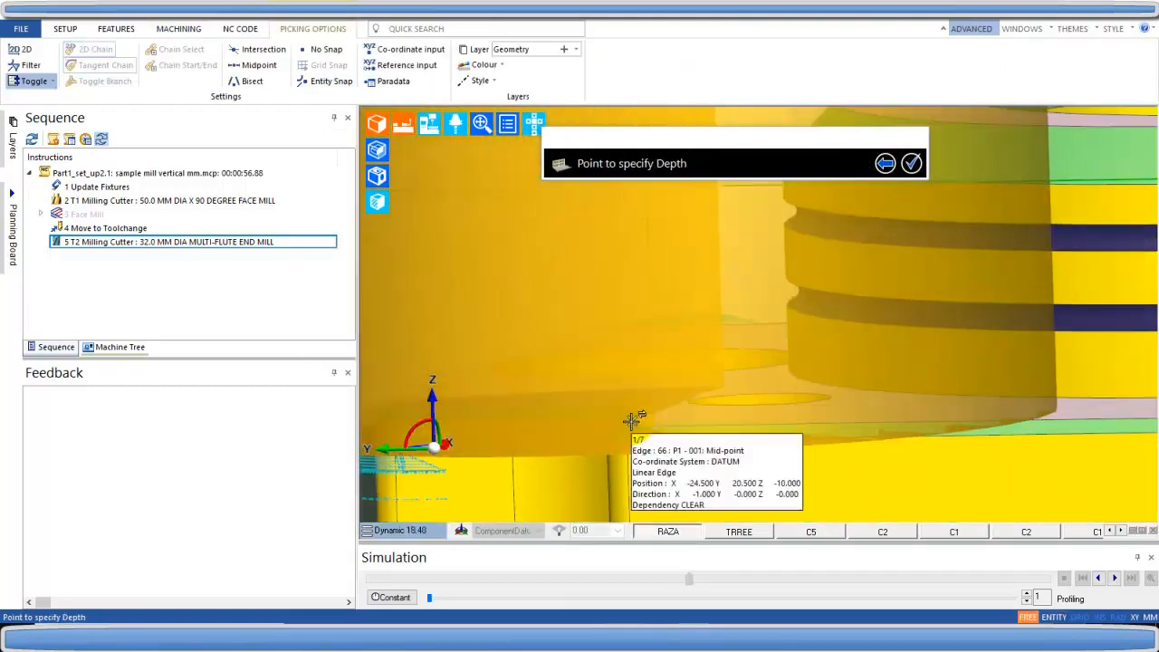
{"action": "left_click", "coordinate": [628, 422]}
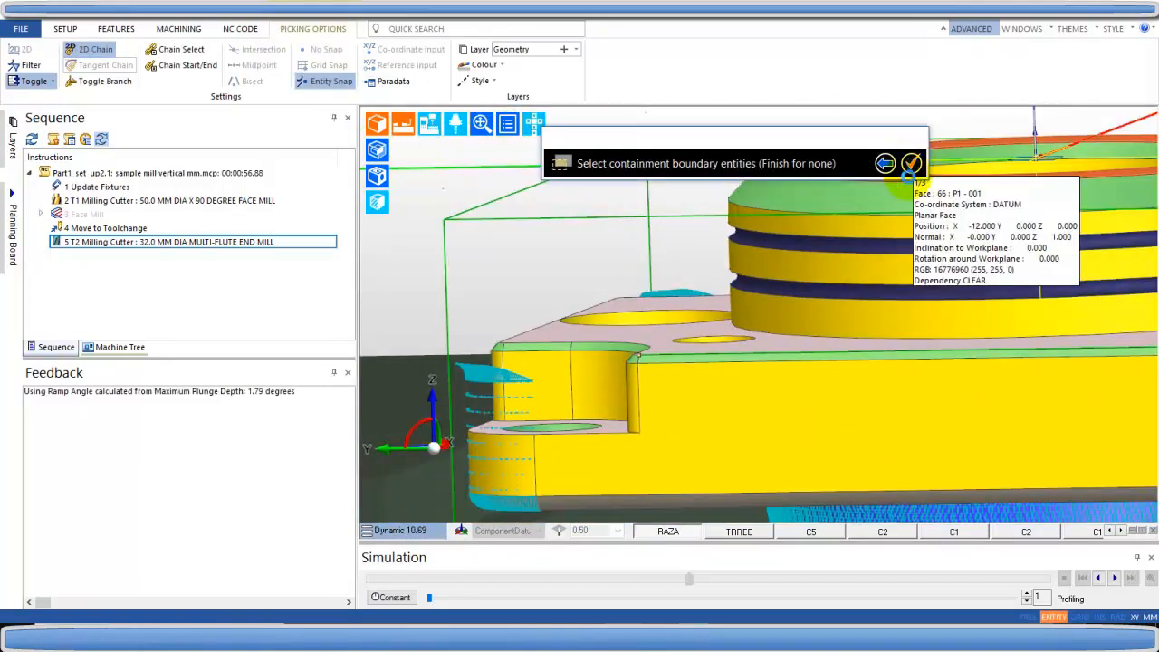
{"action": "left_click", "coordinate": [910, 165]}
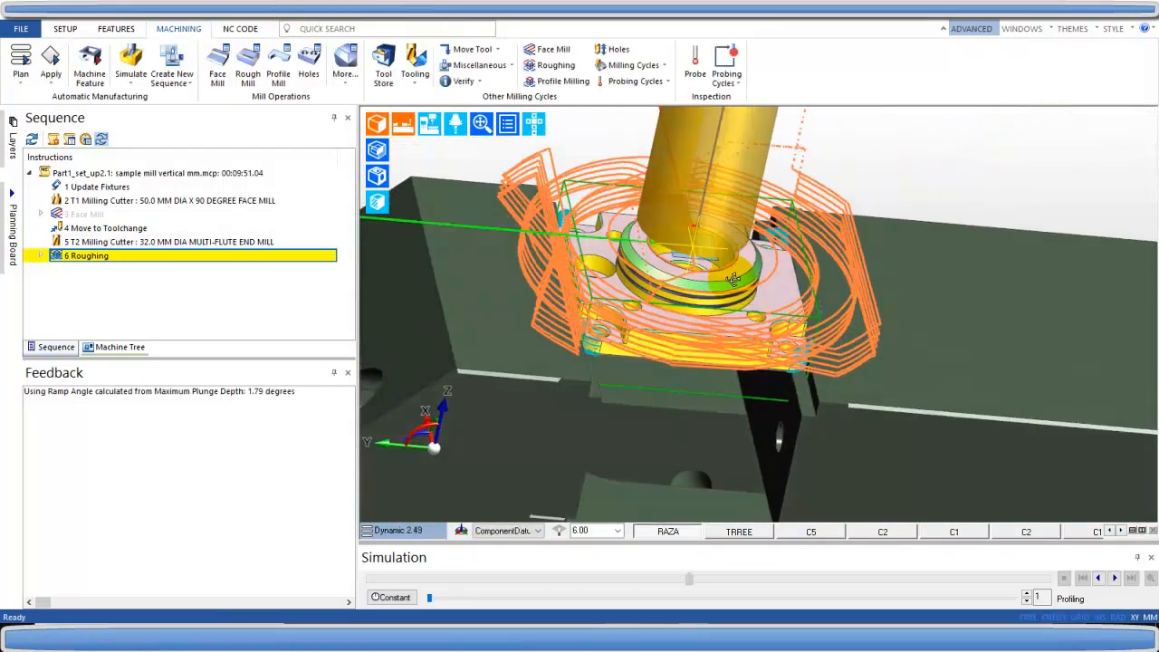
{"action": "right_click", "coordinate": [65, 255]}
{"action": "left_click", "coordinate": [124, 378]}
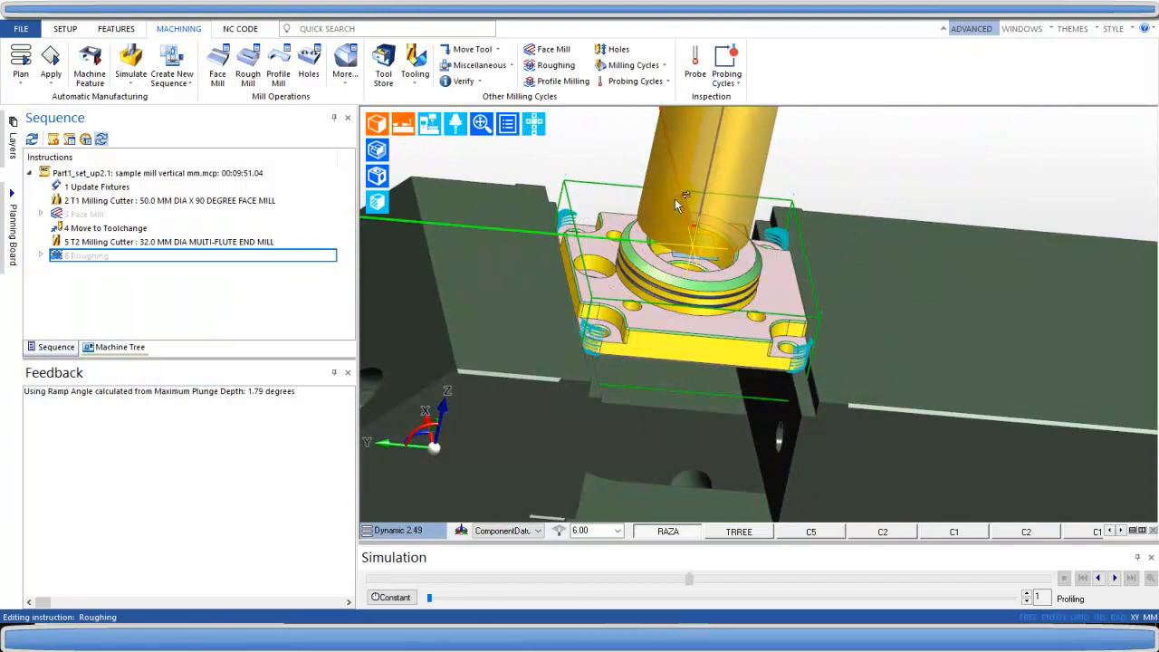
Step: Start a helical Profiling cycle with level and depth set to <Pick>, cut increment 12, and a horizontal lead of radius 13 and length 30
{"action": "left_click", "coordinate": [545, 79]}
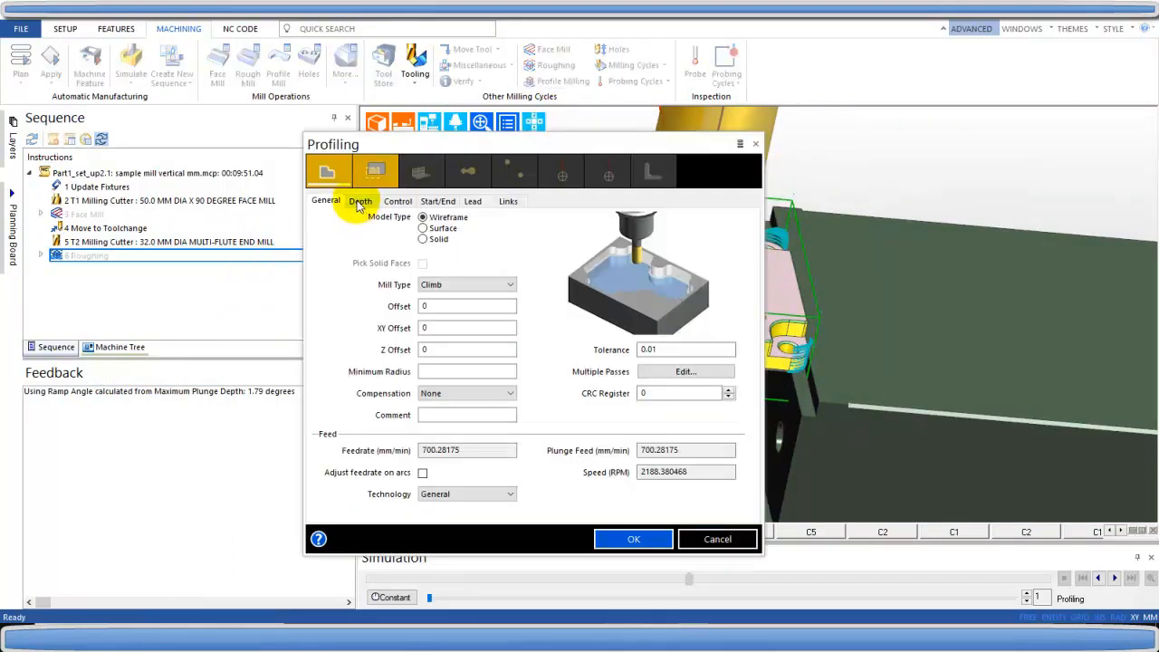
{"action": "left_click", "coordinate": [359, 202]}
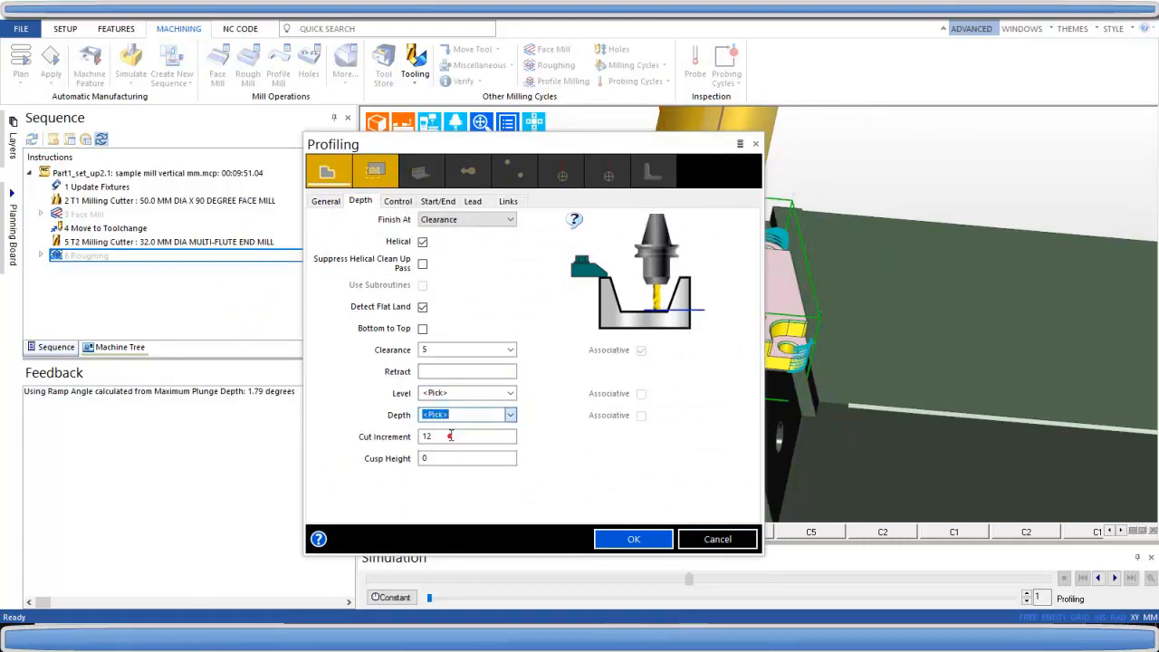
{"action": "left_click", "coordinate": [472, 202]}
{"action": "double_click", "coordinate": [668, 364]}
{"action": "type", "text": "13"}
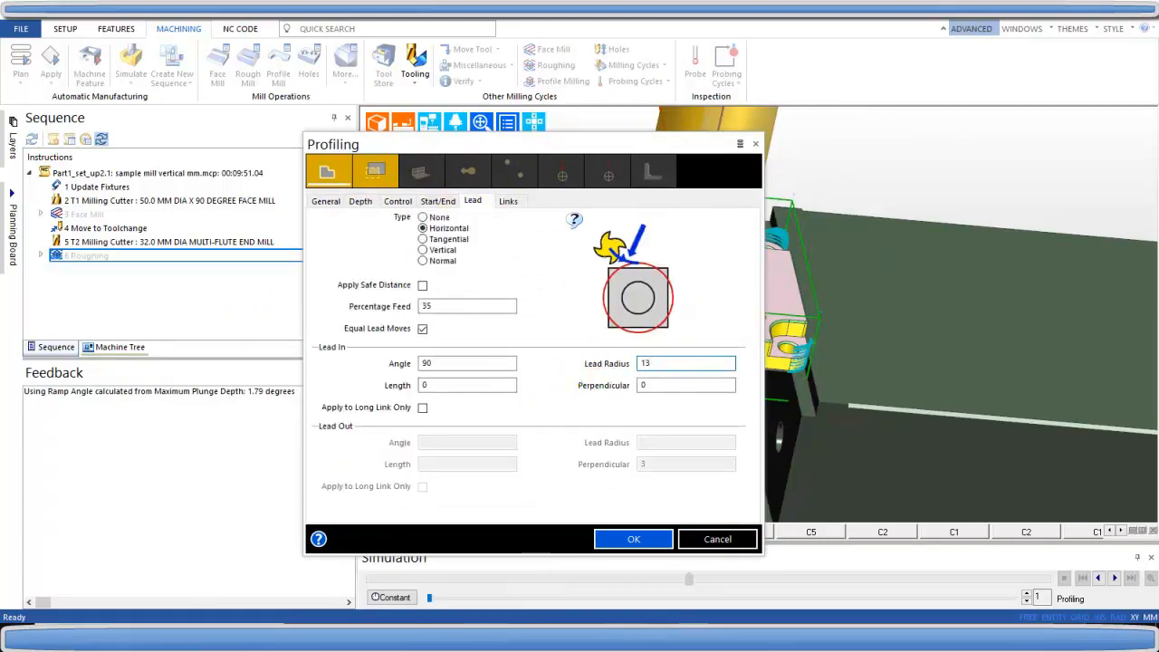
{"action": "left_click", "coordinate": [452, 388]}
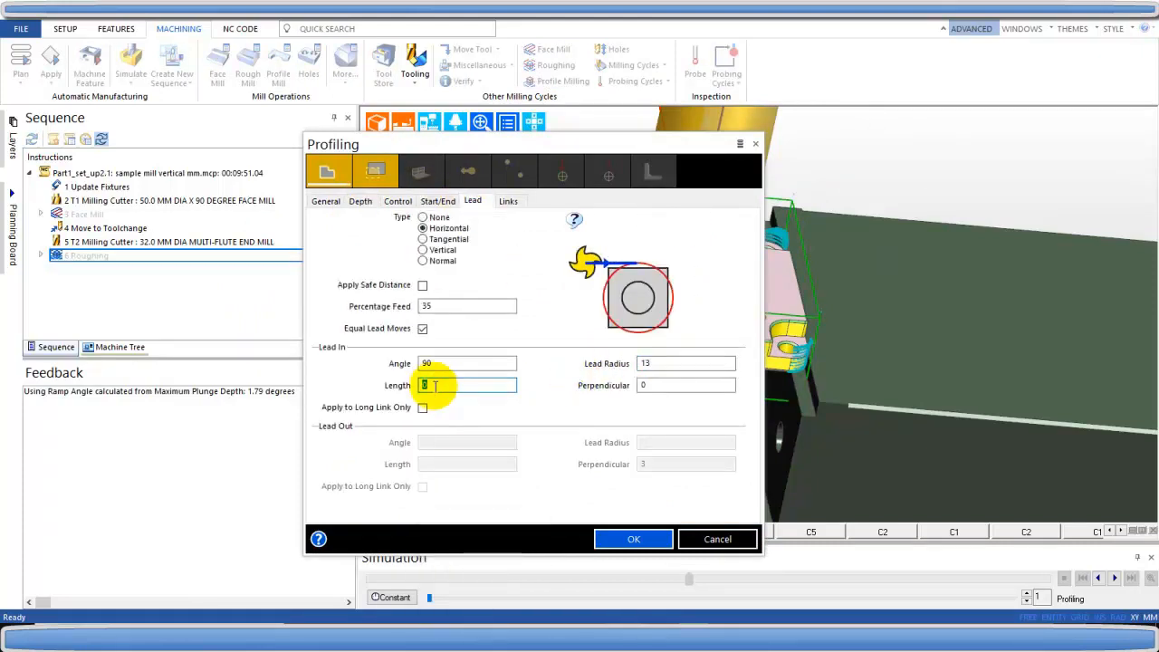
{"action": "type", "text": "30"}
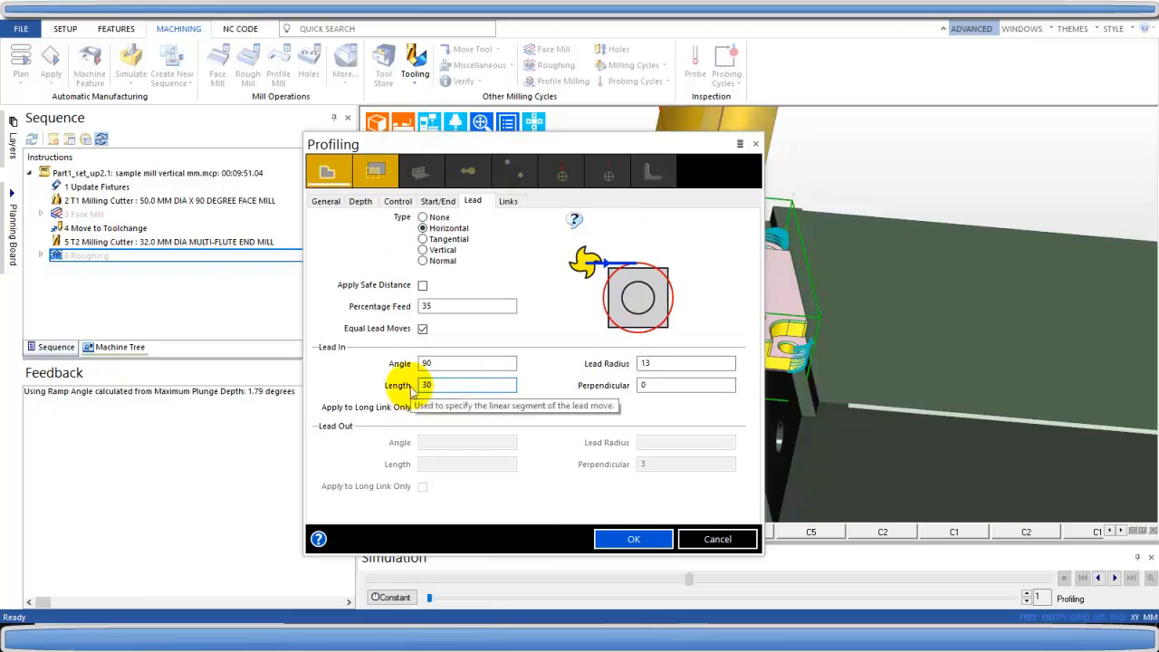
{"action": "left_click", "coordinate": [634, 540]}
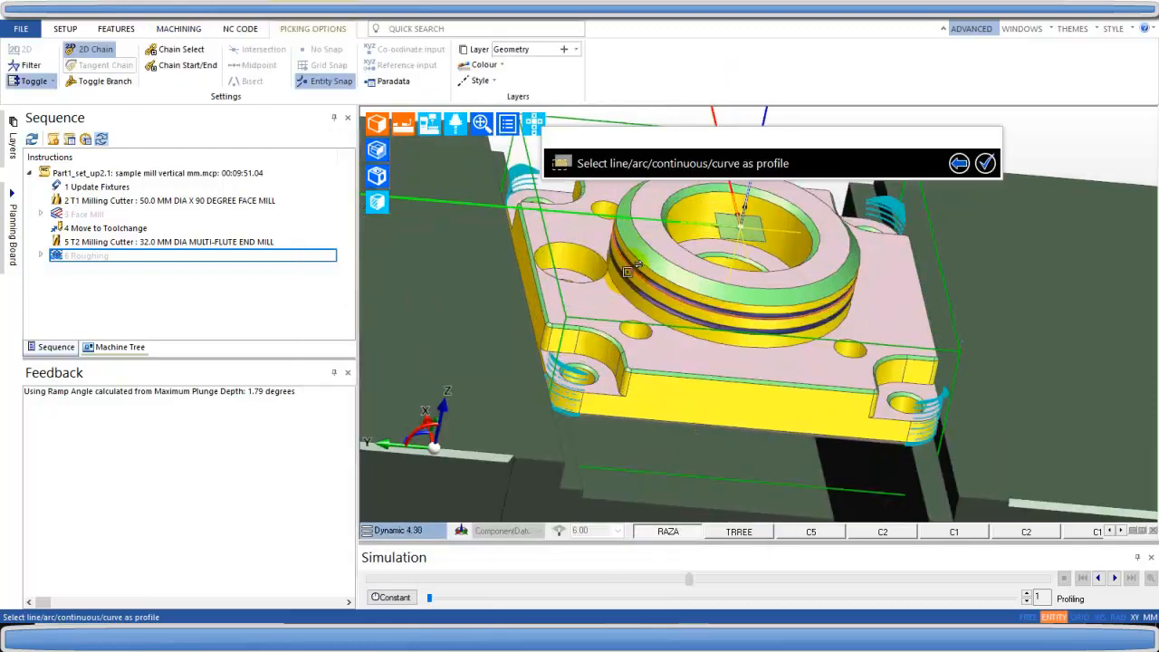
Step: Profile around the round boss, picking its level and a depth at the base plate's upper edge, without a containment boundary
{"action": "left_click", "coordinate": [627, 241]}
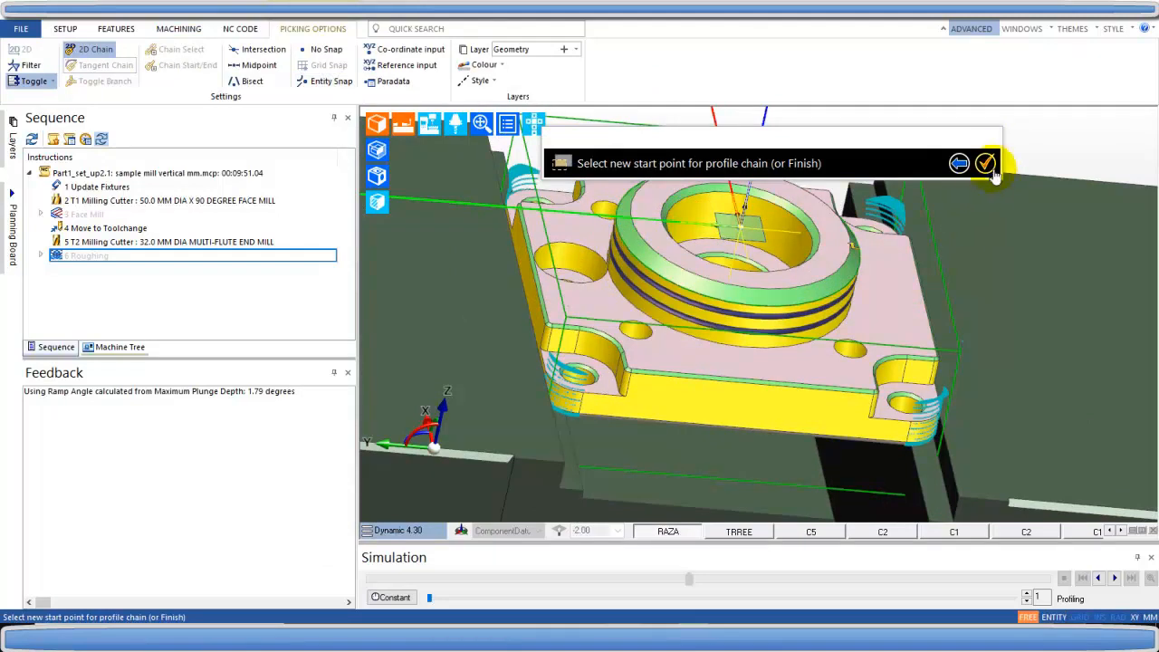
{"action": "middle_click_drag", "start_coordinate": [902, 261], "coordinate": [854, 299]}
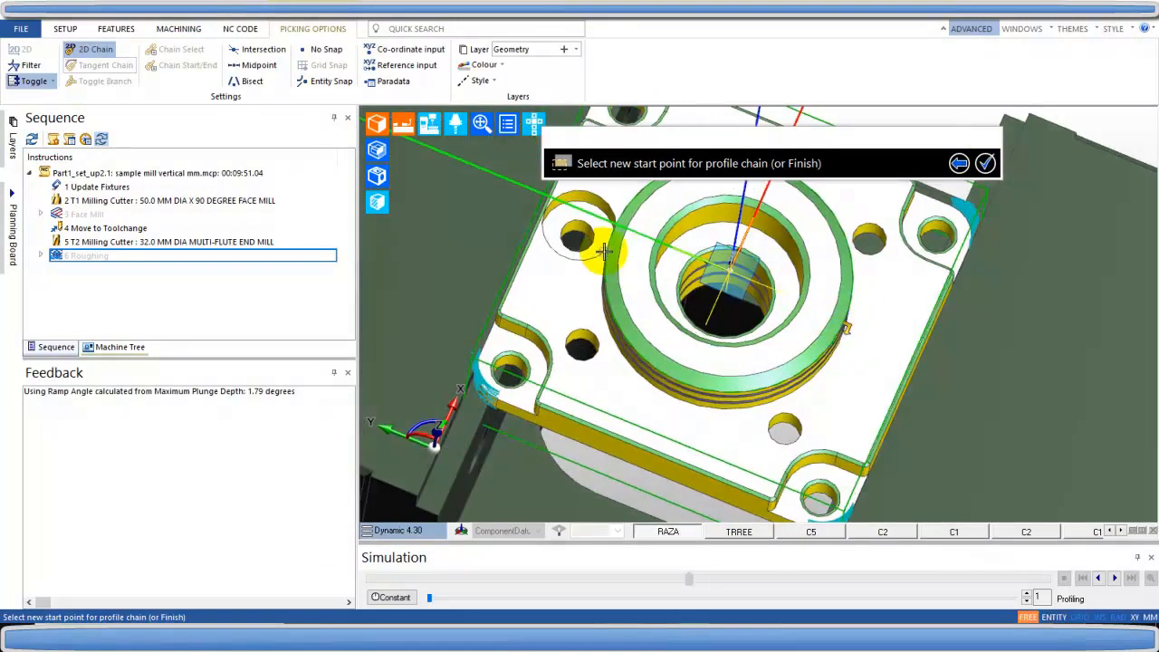
{"action": "left_click", "coordinate": [985, 165]}
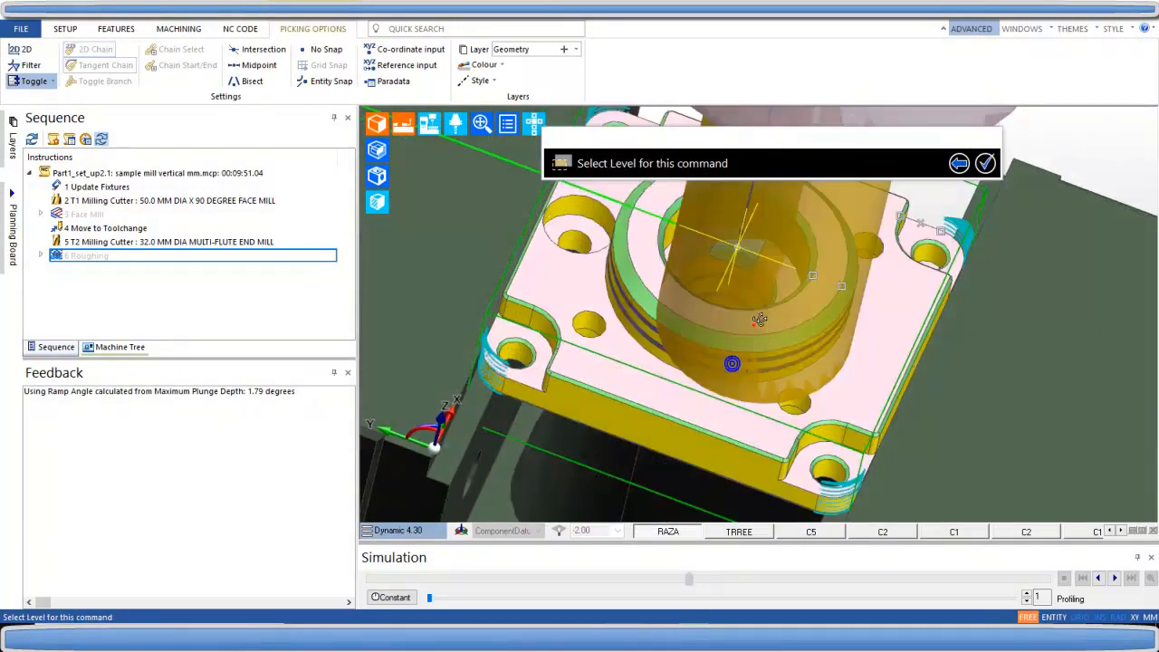
{"action": "left_click", "coordinate": [748, 215]}
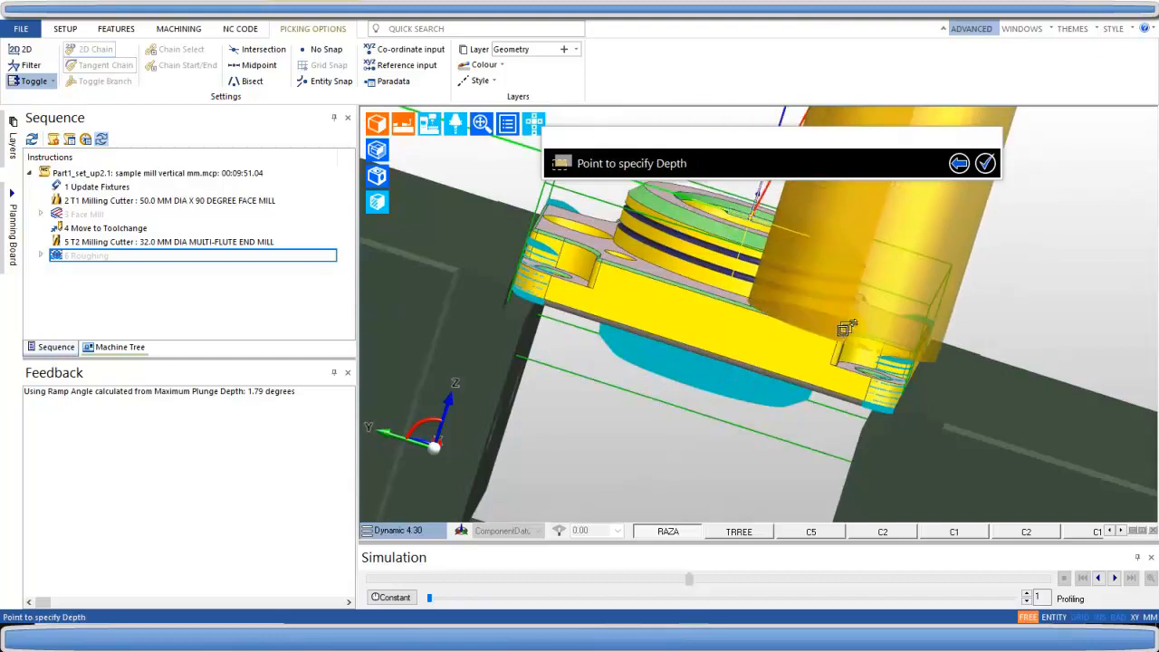
{"action": "scroll", "coordinate": [834, 342], "scroll_direction": "up", "scroll_amount": 2}
{"action": "left_click", "coordinate": [695, 355]}
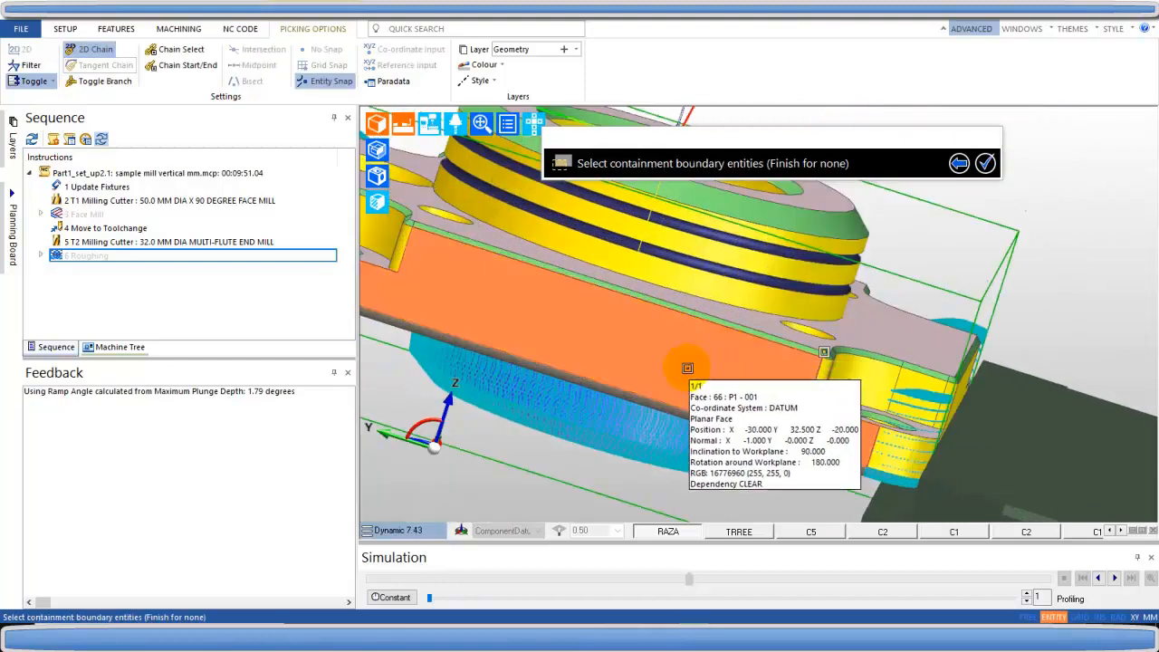
{"action": "left_click", "coordinate": [986, 163]}
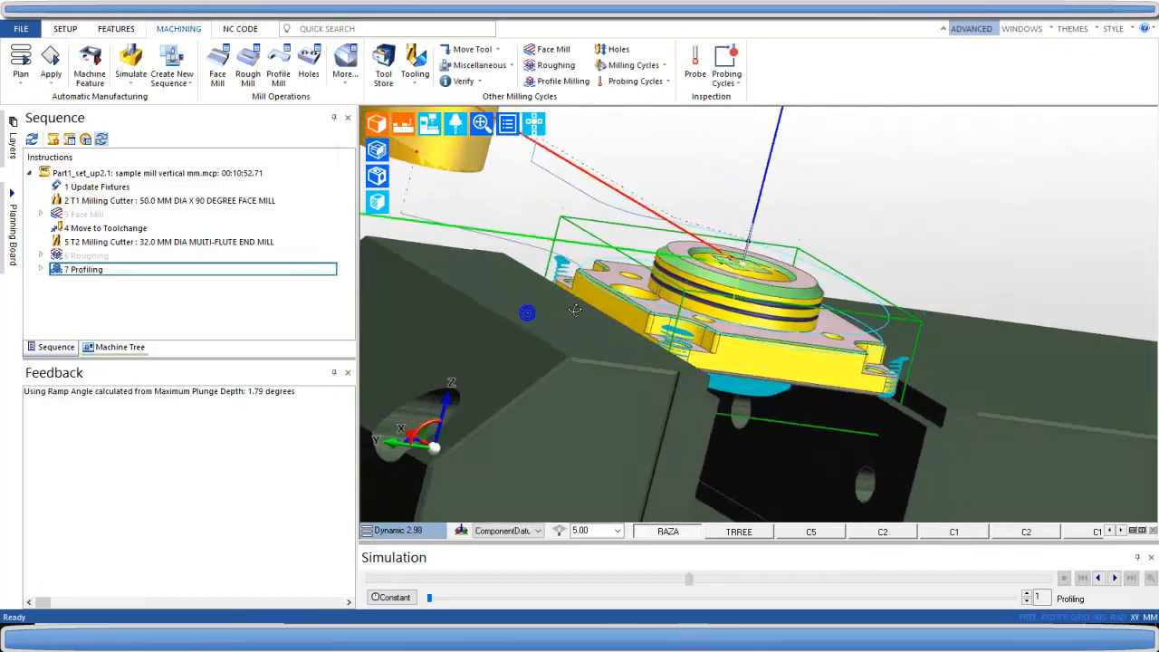
Step: Edit the Profiling cycle, revising its depth settings and setting the lead-in length to 10
{"action": "right_click", "coordinate": [83, 271]}
{"action": "left_click", "coordinate": [112, 280]}
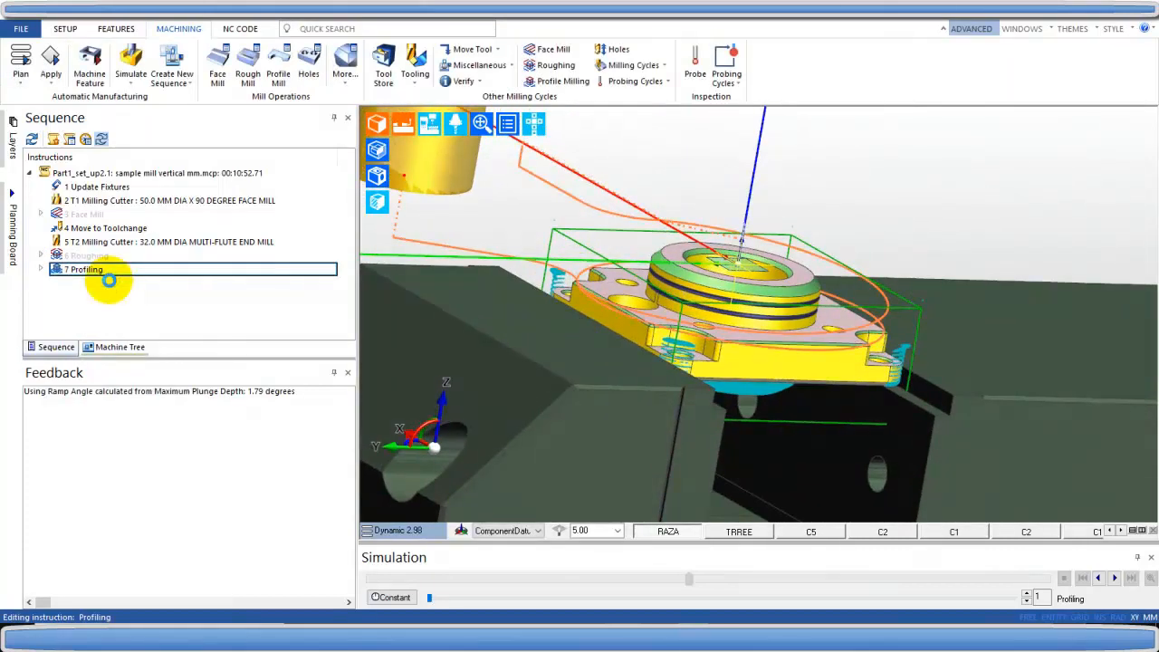
{"action": "left_click", "coordinate": [361, 200]}
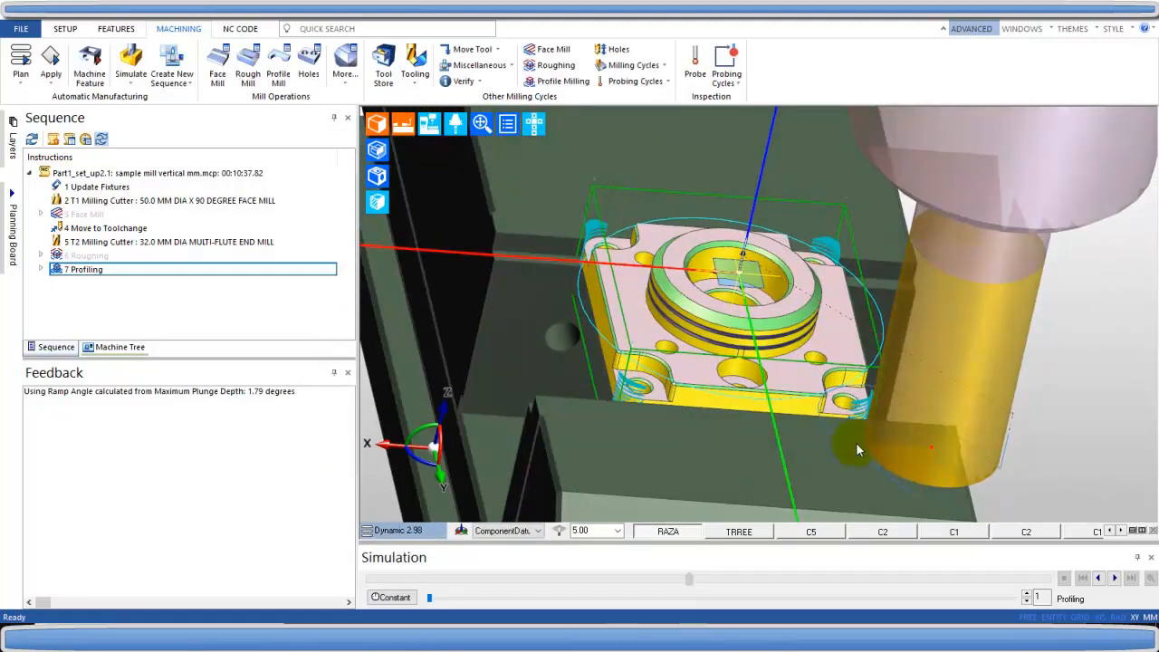
{"action": "right_click", "coordinate": [85, 269]}
{"action": "left_click", "coordinate": [113, 283]}
{"action": "left_click", "coordinate": [473, 200]}
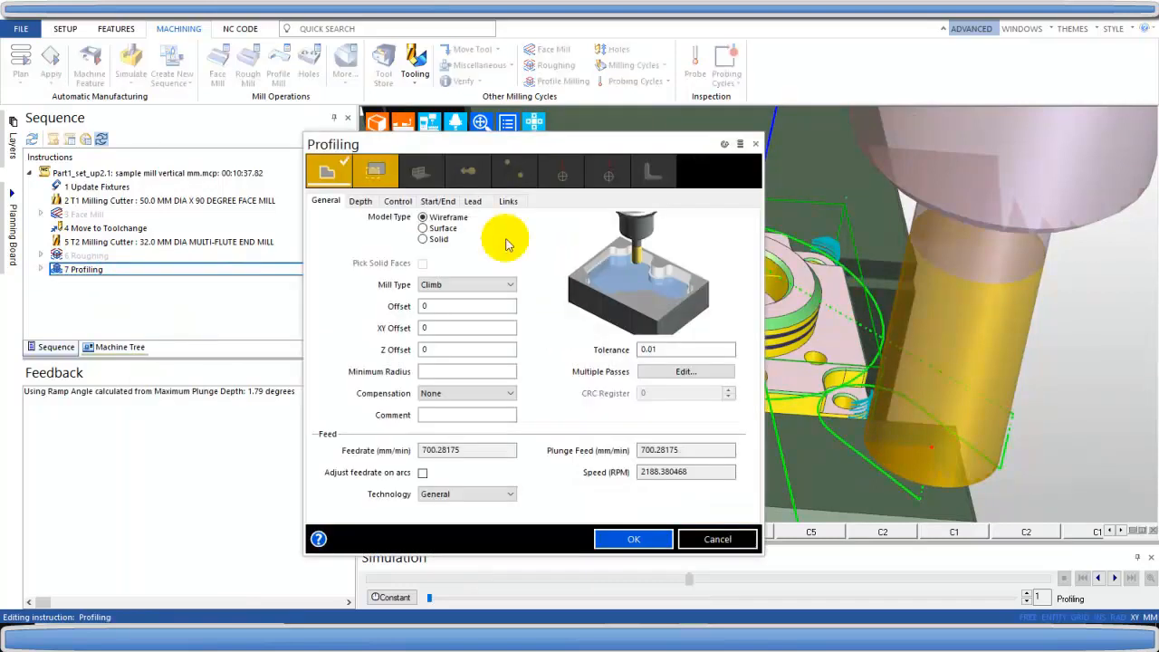
{"action": "double_click", "coordinate": [444, 385]}
{"action": "type", "text": "10"}
{"action": "left_click", "coordinate": [613, 544]}
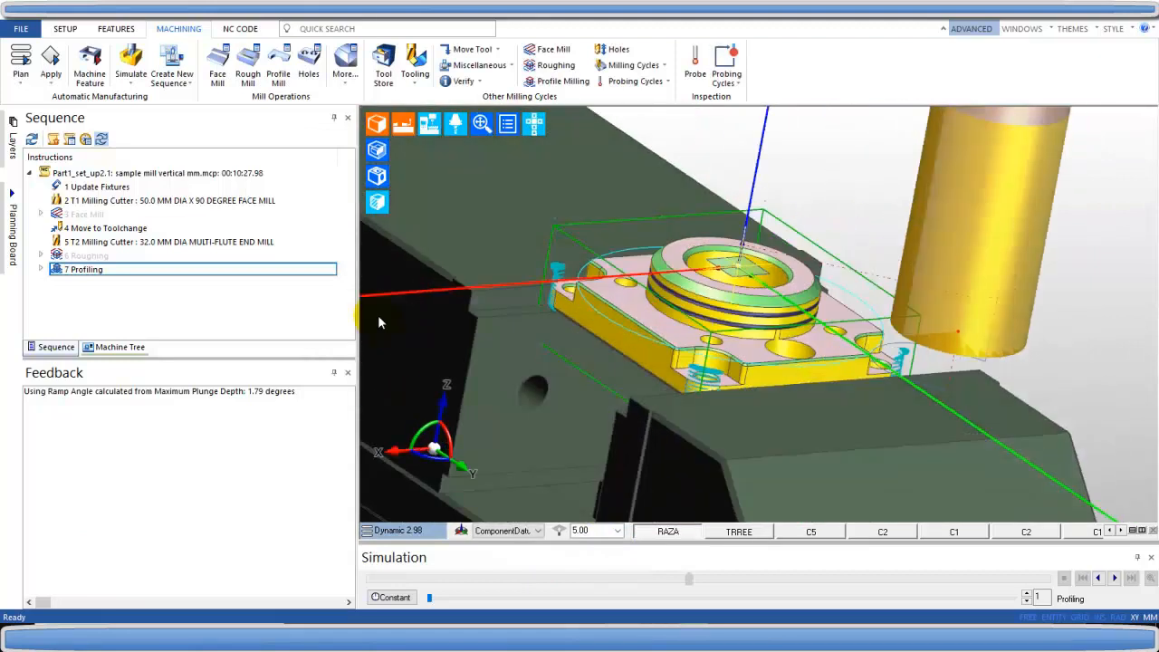
Step: Hide the Profiling toolpath and add a Move to Toolchange instruction after the cycle
{"action": "left_click", "coordinate": [93, 272]}
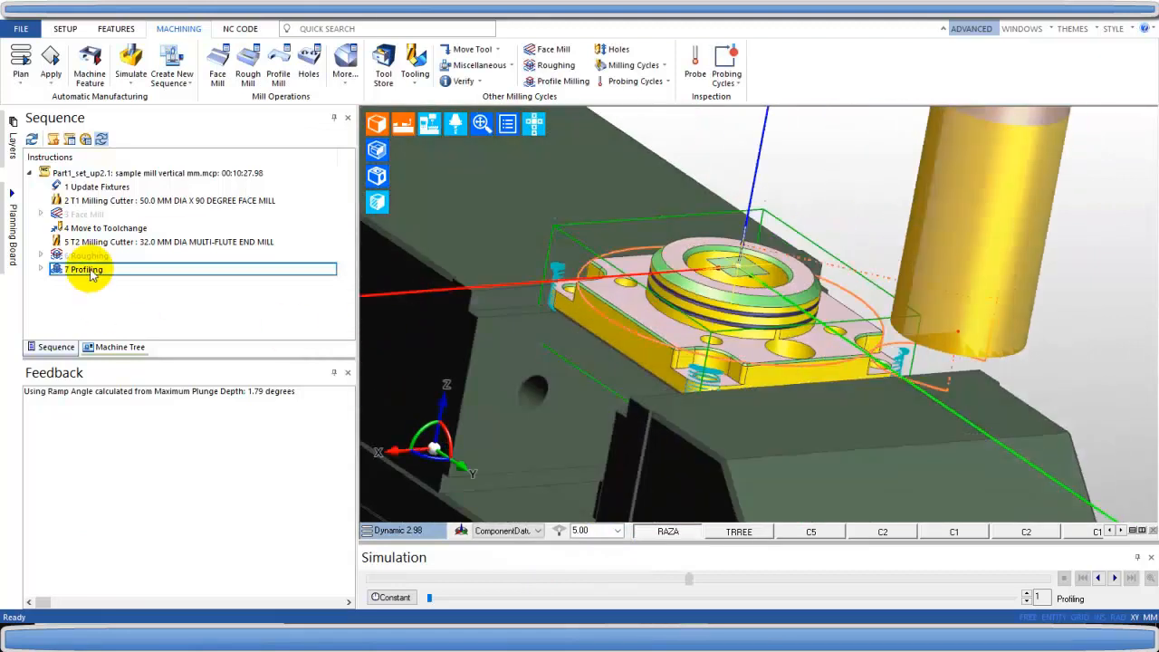
{"action": "right_click", "coordinate": [94, 274]}
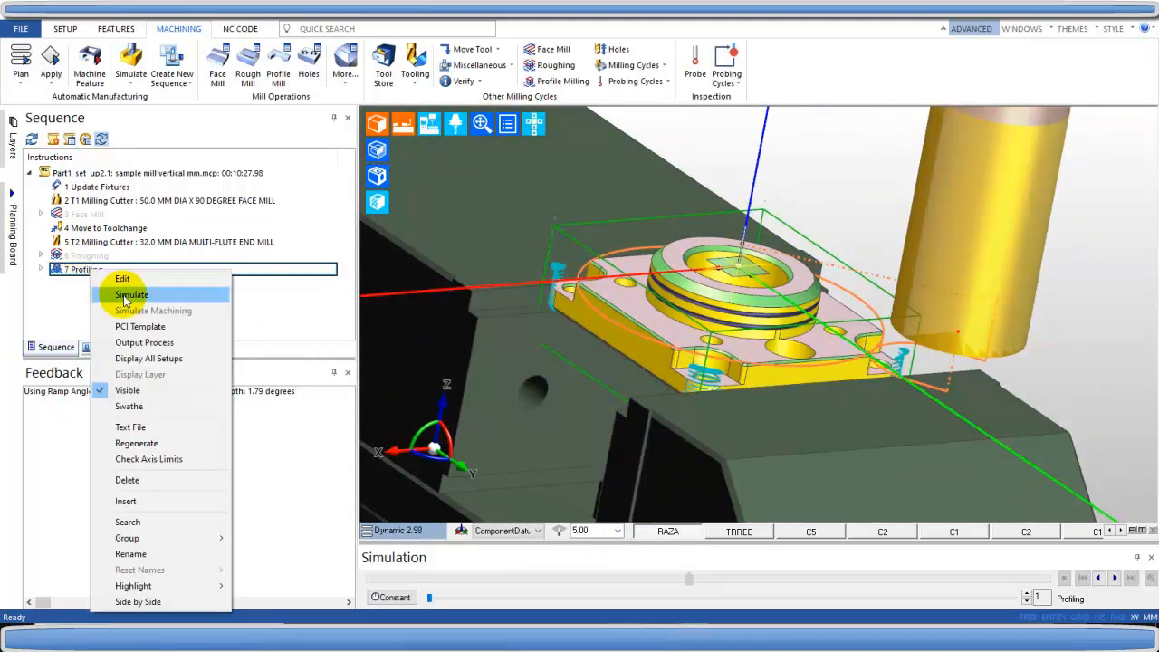
{"action": "left_click", "coordinate": [127, 391]}
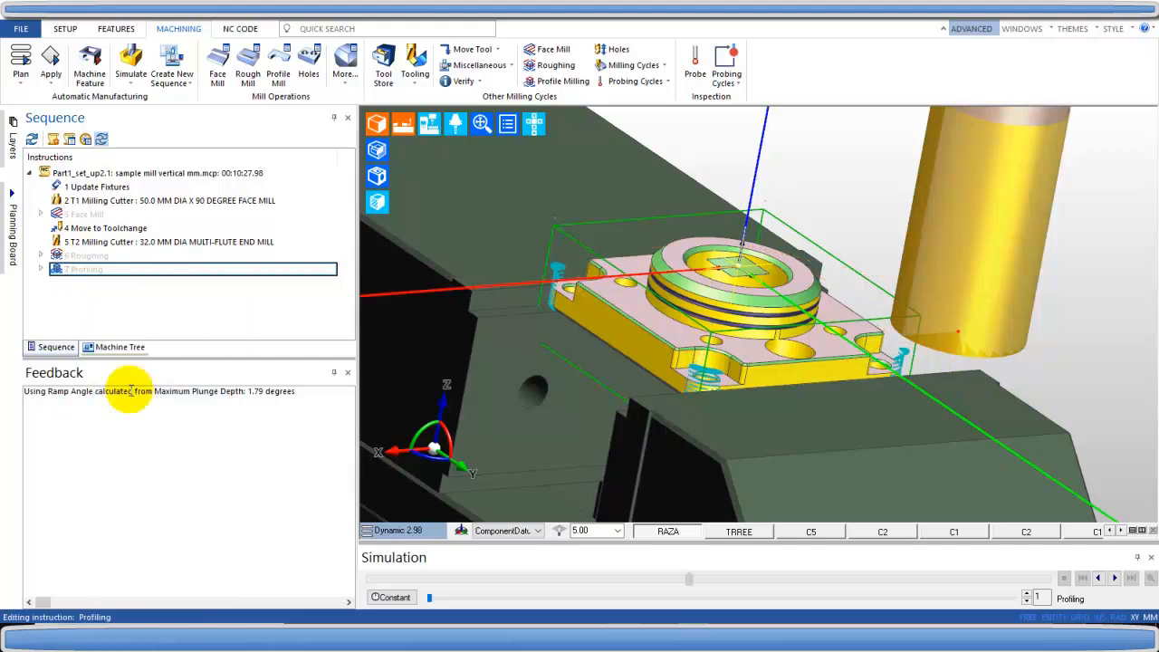
{"action": "left_click", "coordinate": [472, 49]}
{"action": "left_click", "coordinate": [476, 133]}
{"action": "key", "text": "Return"}
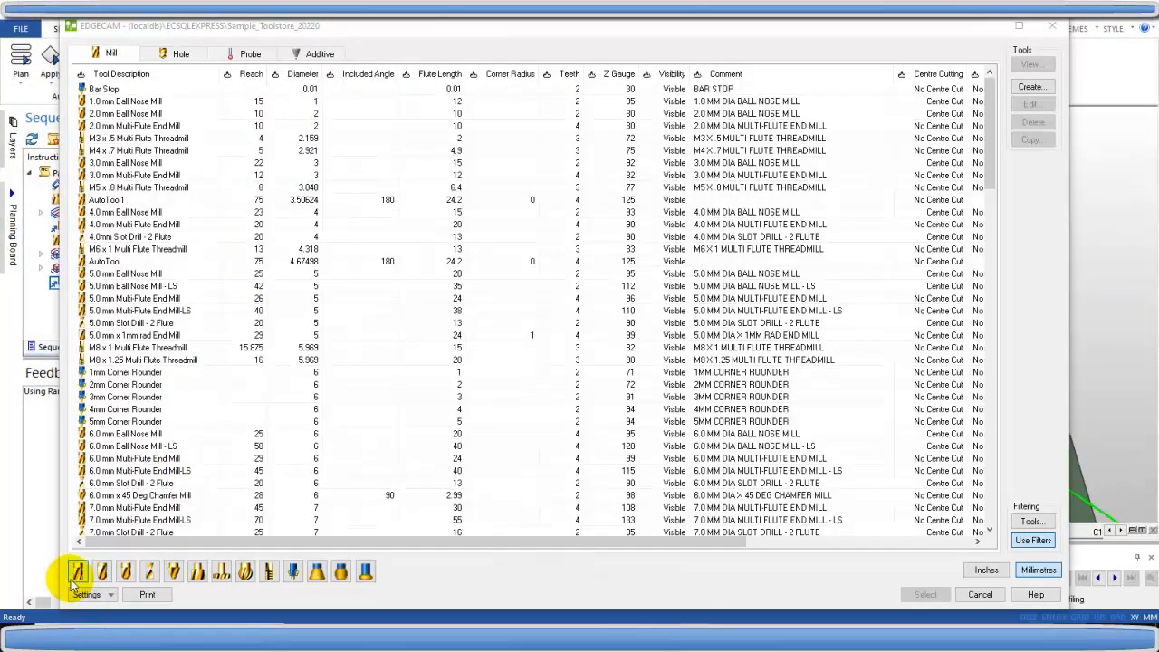
Step: Filter the tool store to end mills and load the 10.0 mm Multi-Flute End Mill into position 3
{"action": "left_click", "coordinate": [78, 573]}
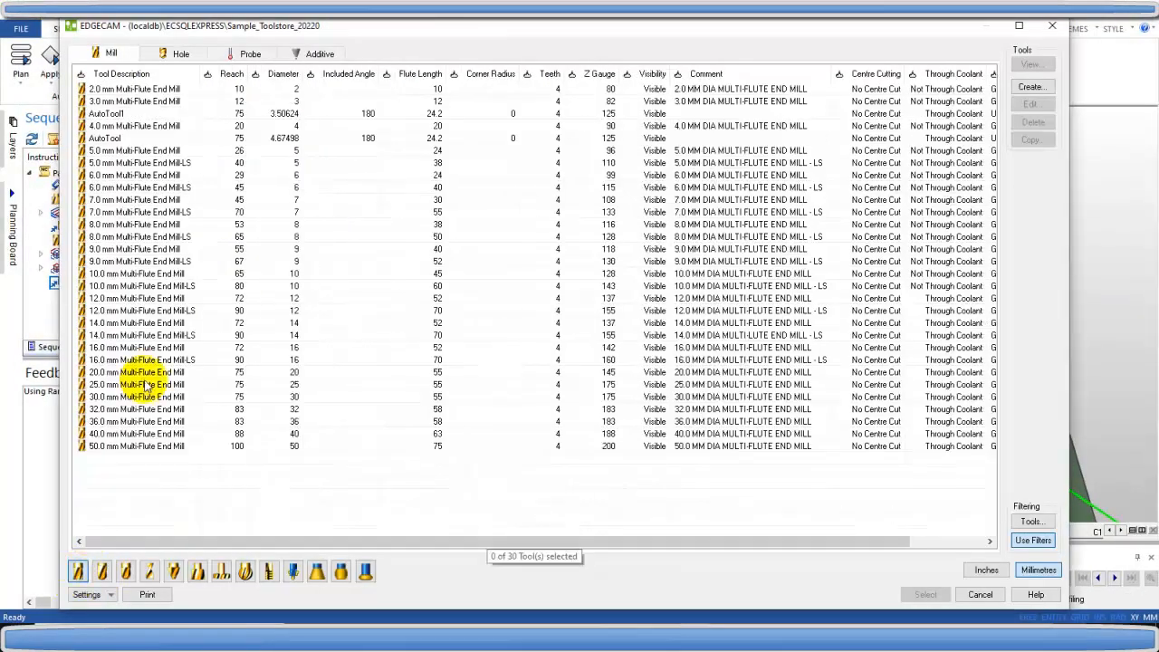
{"action": "left_click", "coordinate": [103, 275]}
{"action": "left_click", "coordinate": [925, 595]}
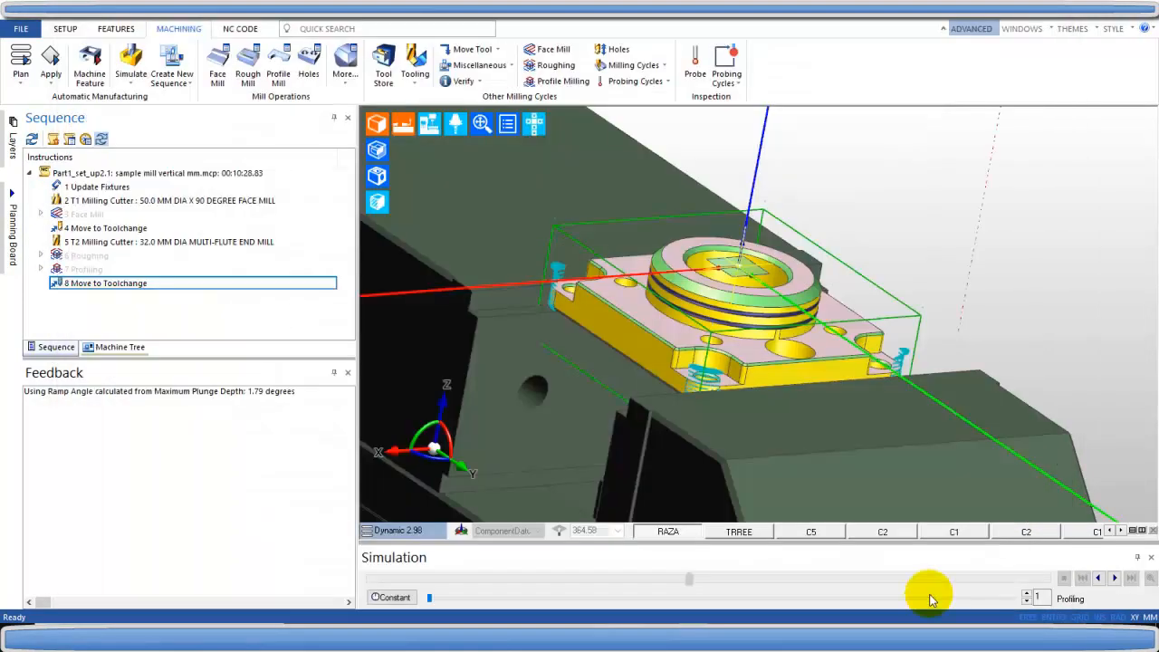
{"action": "left_click", "coordinate": [461, 243]}
{"action": "left_click", "coordinate": [723, 474]}
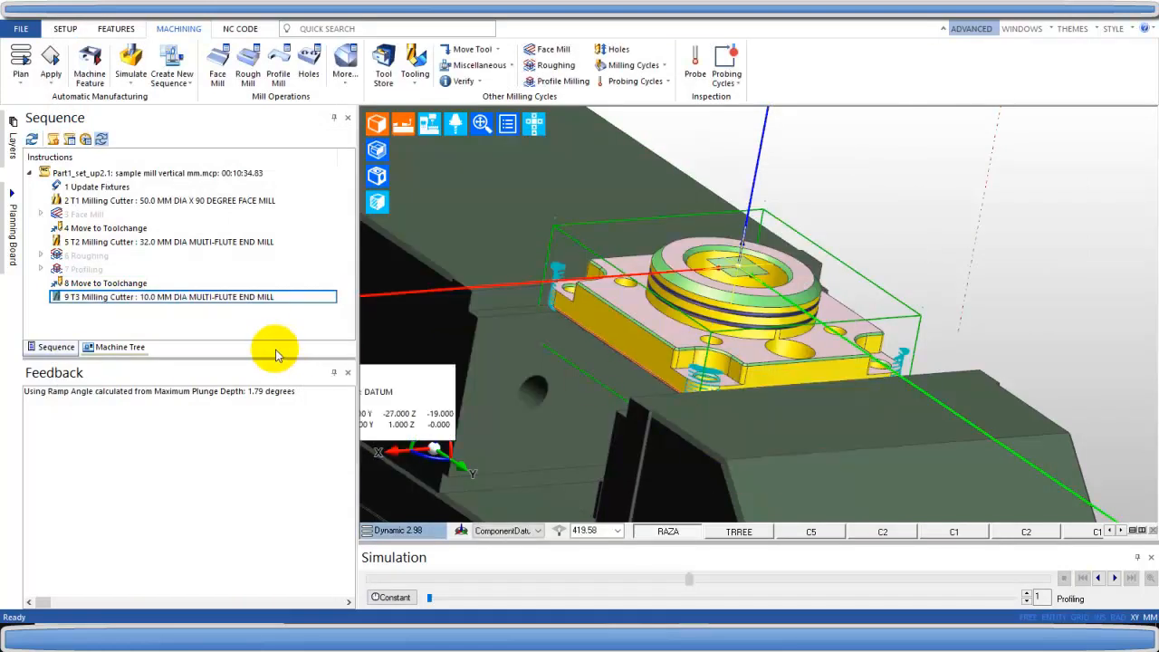
Step: Set up a wireframe Profiling cycle with picked level and depth and a cut increment of 1
{"action": "left_click", "coordinate": [294, 287]}
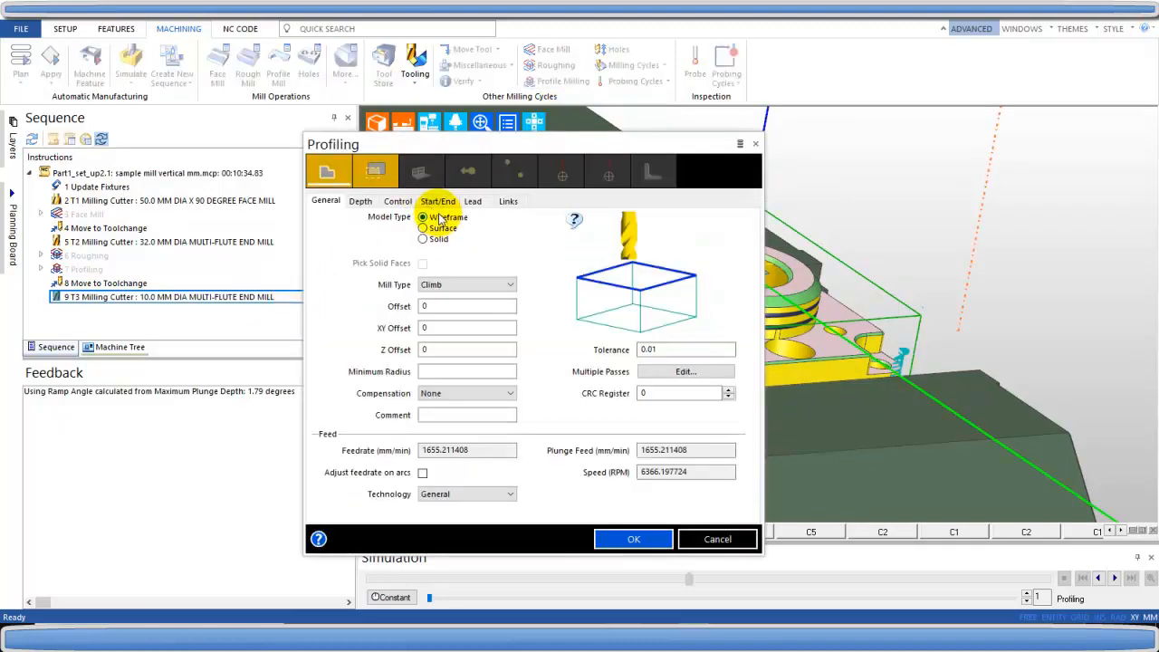
{"action": "left_click", "coordinate": [507, 494]}
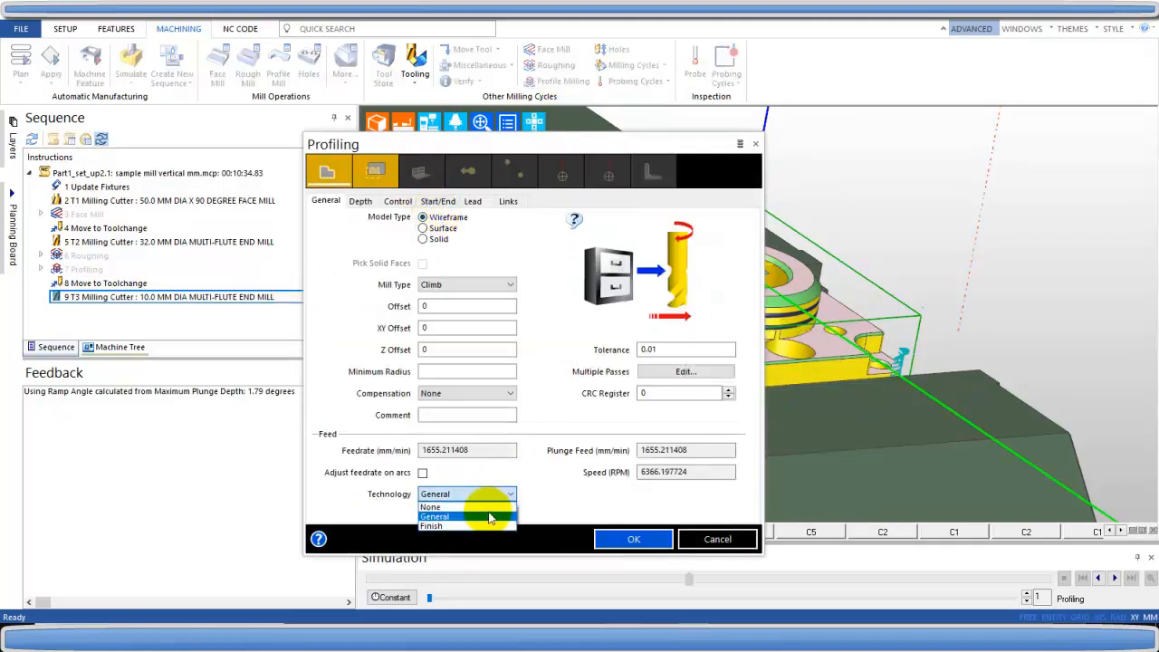
{"action": "left_click", "coordinate": [361, 203]}
{"action": "left_click", "coordinate": [423, 242]}
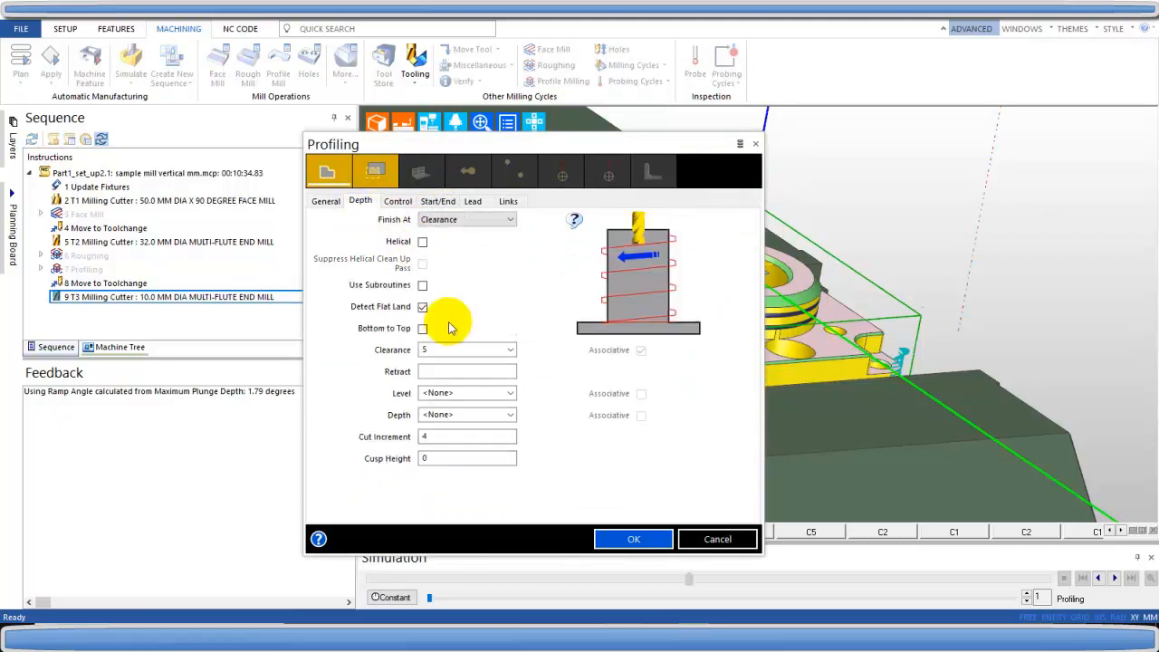
{"action": "left_click_drag", "start_coordinate": [453, 435], "coordinate": [350, 427]}
{"action": "left_click", "coordinate": [472, 416]}
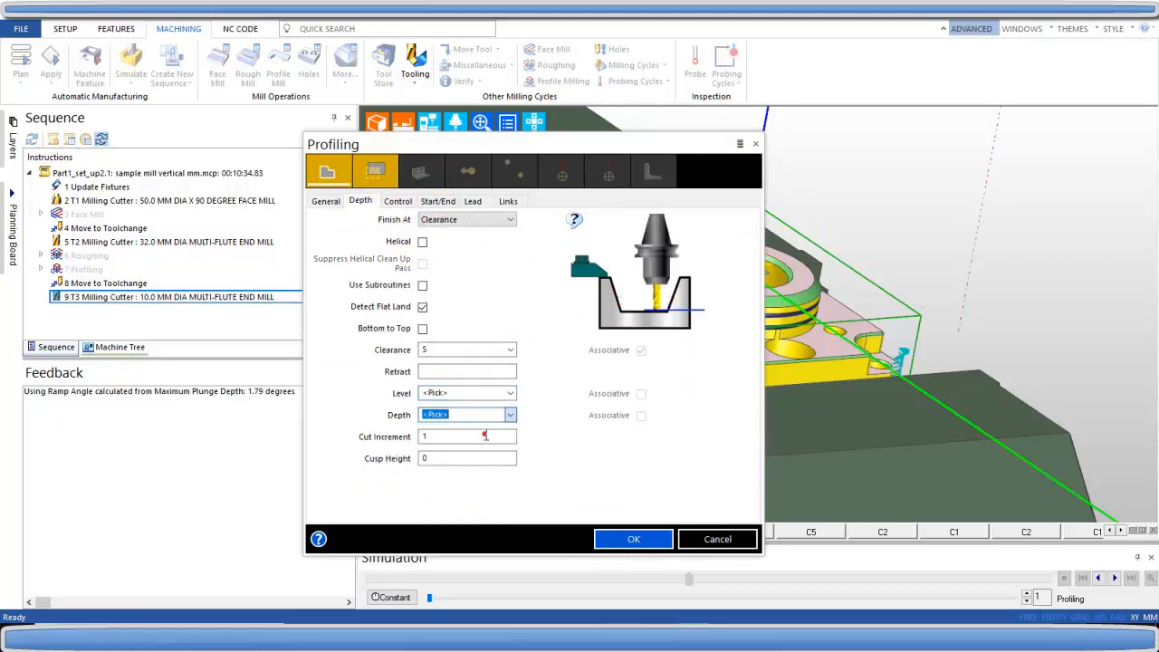
{"action": "left_click", "coordinate": [444, 437]}
{"action": "left_click", "coordinate": [625, 542]}
{"action": "left_click", "coordinate": [468, 371]}
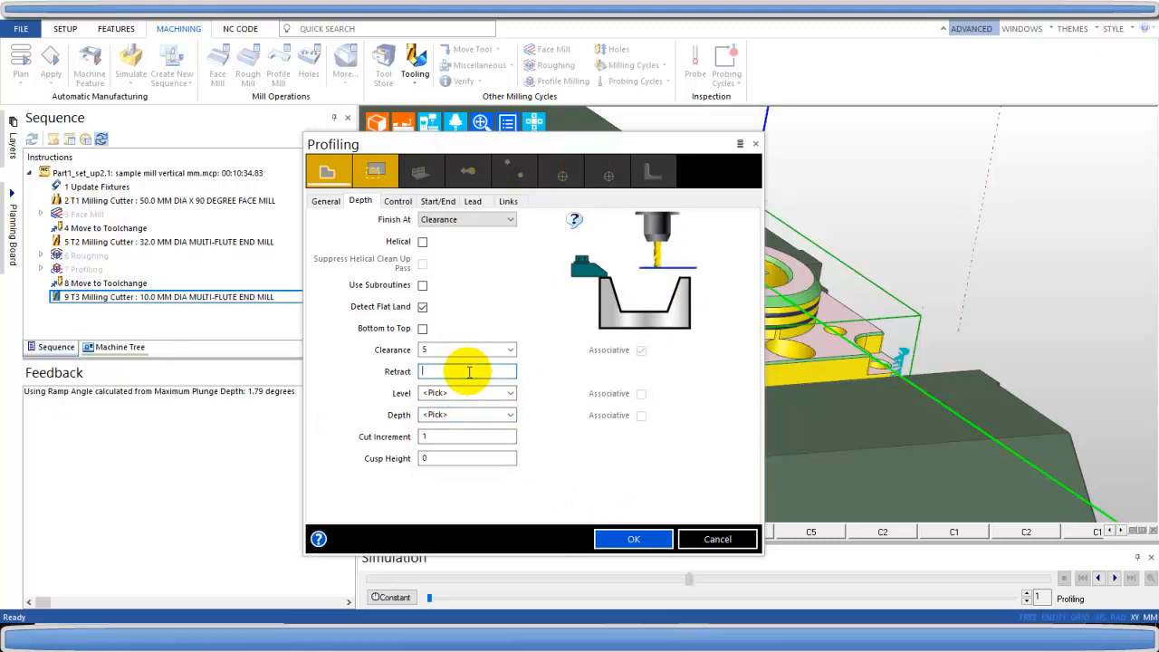
{"action": "left_click", "coordinate": [613, 535]}
Step: Try to chain the lower wall edges of one corner recess as the profile
{"action": "scroll", "coordinate": [569, 291], "scroll_direction": "up", "scroll_amount": 6}
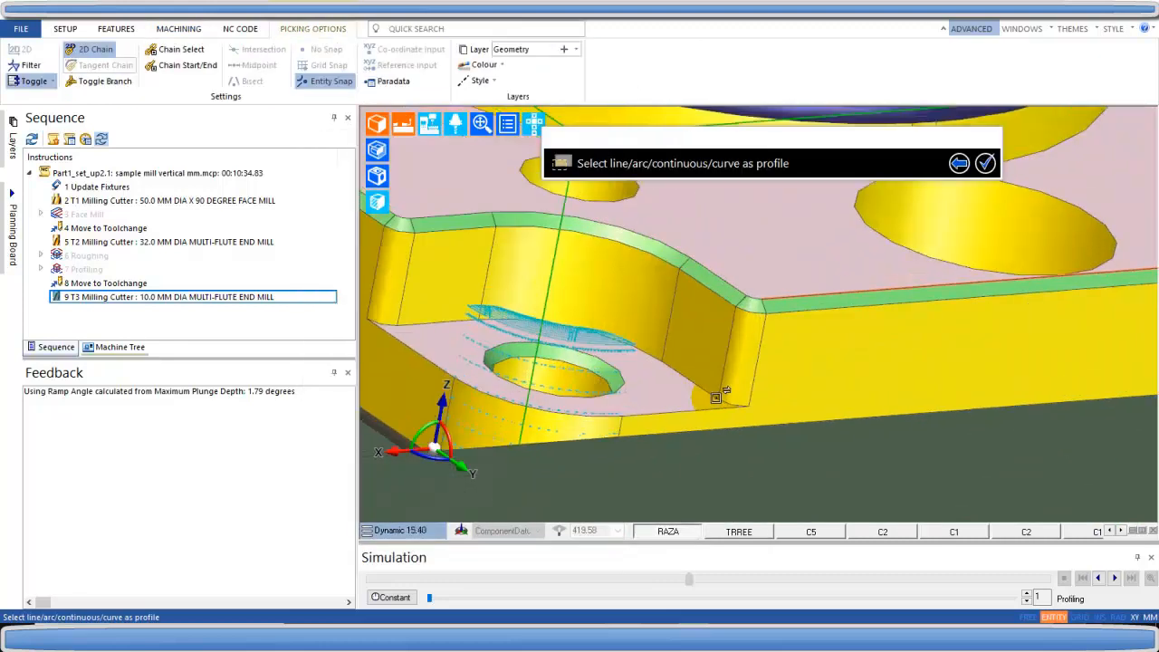
{"action": "left_click", "coordinate": [169, 50]}
{"action": "left_click", "coordinate": [645, 347]}
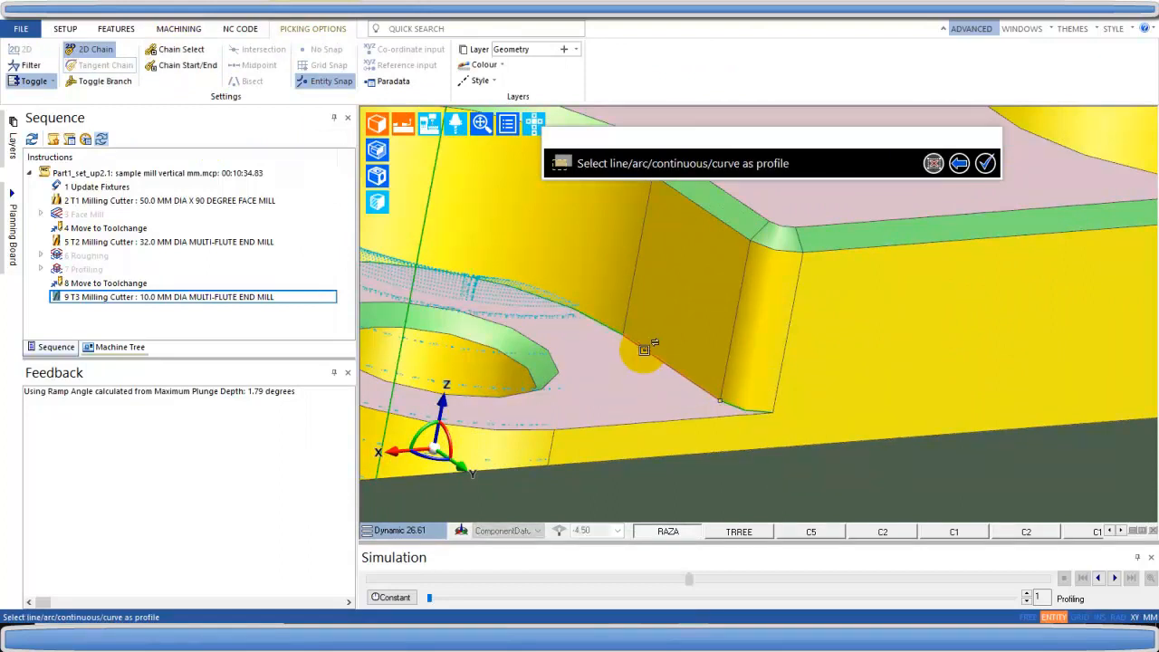
{"action": "scroll", "coordinate": [641, 347], "scroll_direction": "down", "scroll_amount": 6}
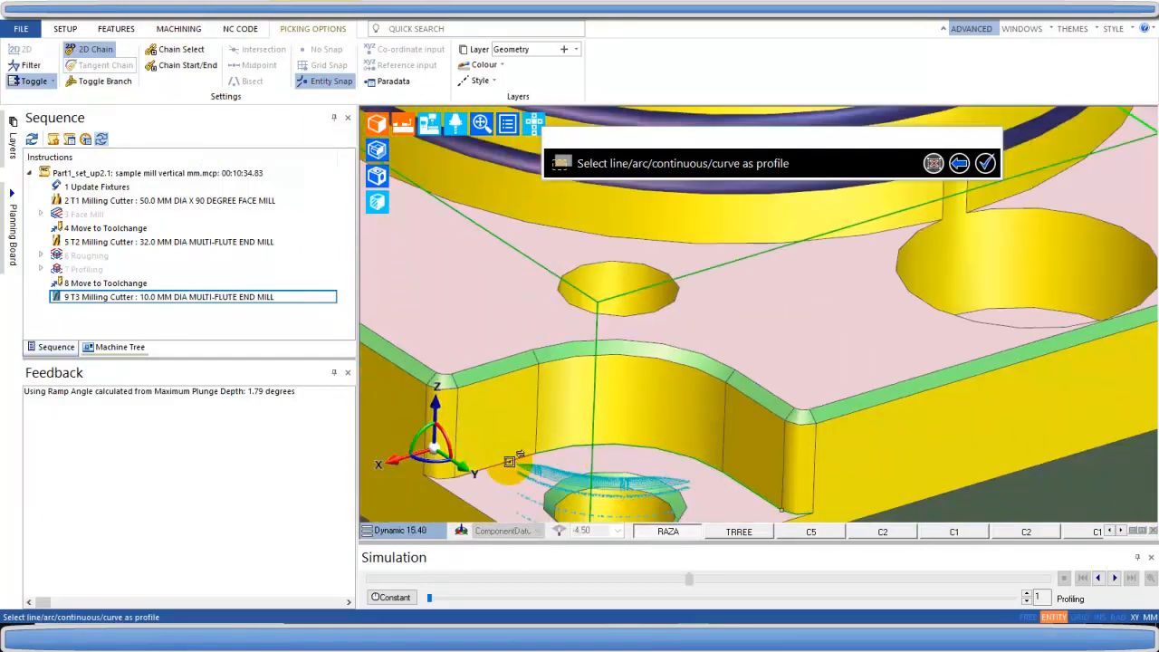
{"action": "scroll", "coordinate": [758, 433], "scroll_direction": "down", "scroll_amount": 5}
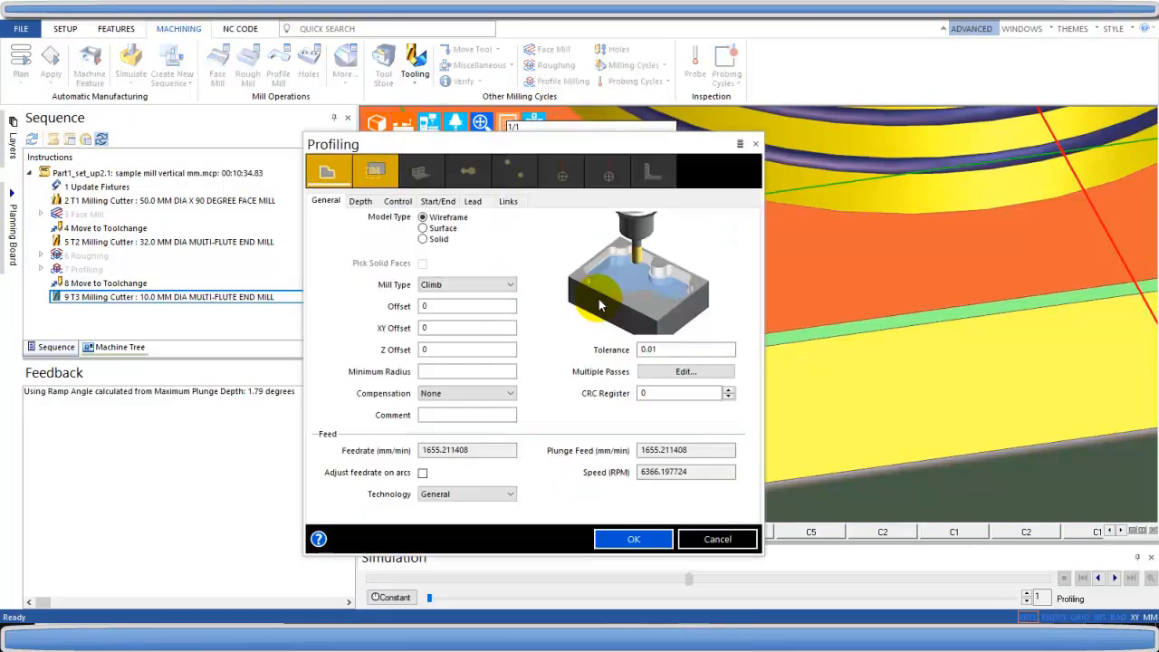
Step: Set the reopened Profiling cycle to pick both its level and depth from the model
{"action": "left_click", "coordinate": [361, 201]}
{"action": "left_click", "coordinate": [480, 393]}
{"action": "left_click", "coordinate": [453, 415]}
{"action": "left_click", "coordinate": [478, 415]}
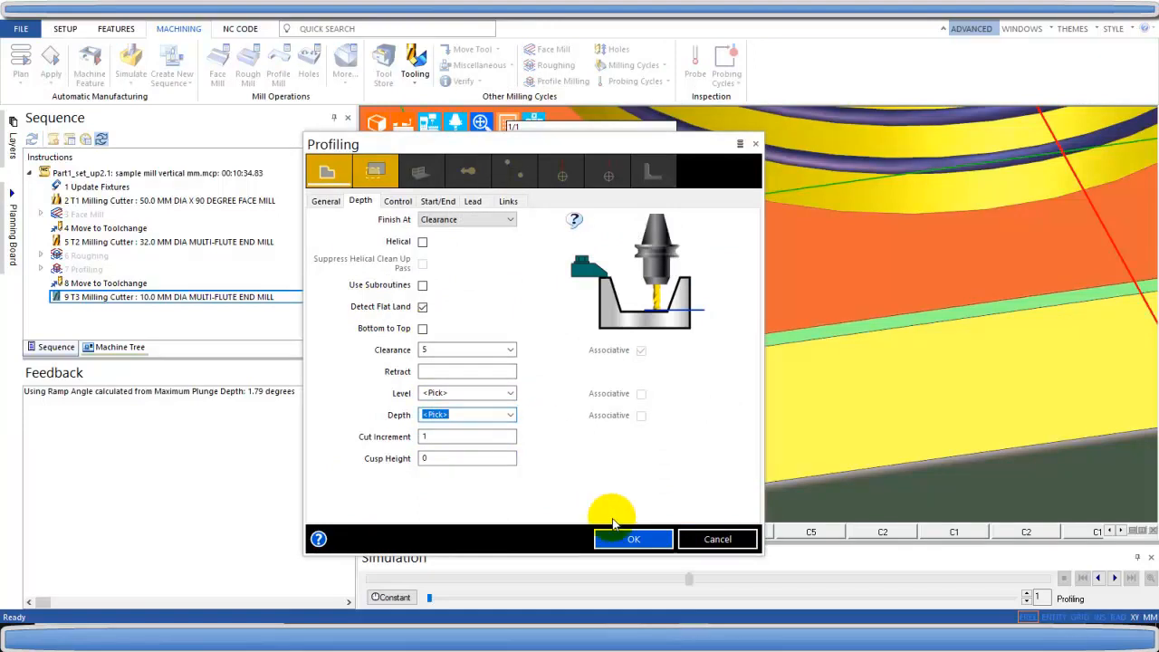
{"action": "left_click", "coordinate": [634, 538]}
Step: Select the wall edges along the floors of all four corner recesses as profiles
{"action": "left_click", "coordinate": [498, 346]}
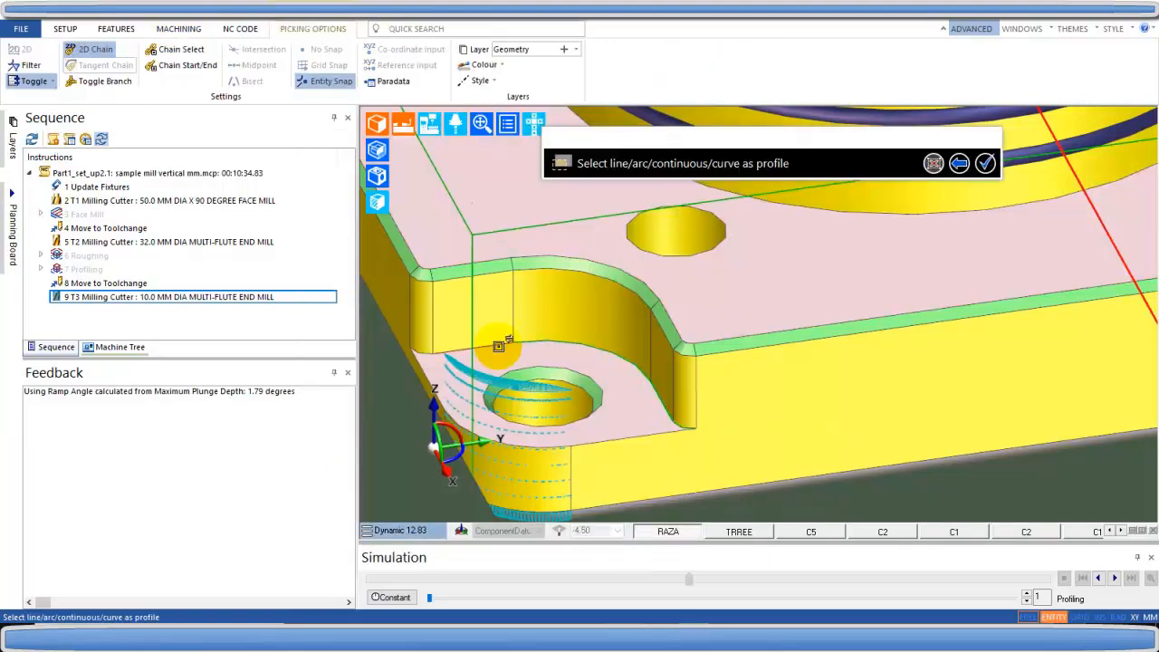
{"action": "scroll", "coordinate": [616, 394], "scroll_direction": "down", "scroll_amount": 5}
{"action": "middle_click_drag", "start_coordinate": [554, 313], "coordinate": [707, 301]}
{"action": "scroll", "coordinate": [612, 407], "scroll_direction": "up", "scroll_amount": 7}
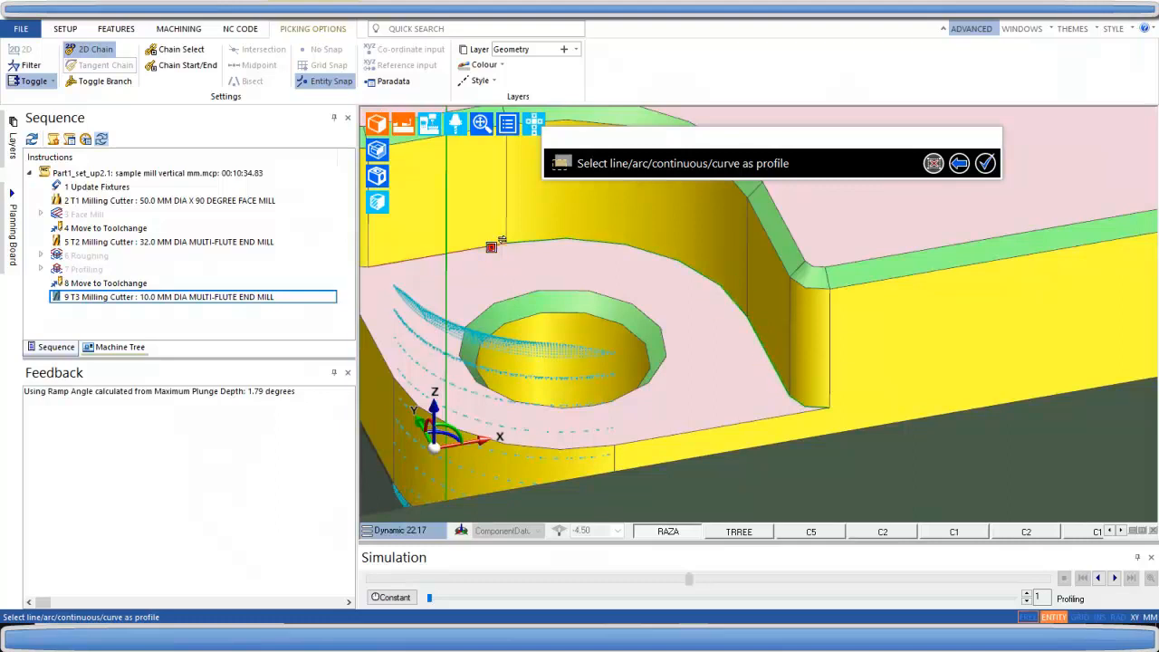
{"action": "scroll", "coordinate": [430, 295], "scroll_direction": "up", "scroll_amount": 3}
{"action": "scroll", "coordinate": [479, 286], "scroll_direction": "down", "scroll_amount": 13}
{"action": "middle_click_drag", "start_coordinate": [534, 353], "coordinate": [797, 312]}
{"action": "scroll", "coordinate": [466, 311], "scroll_direction": "up", "scroll_amount": 5}
{"action": "scroll", "coordinate": [548, 359], "scroll_direction": "up", "scroll_amount": 4}
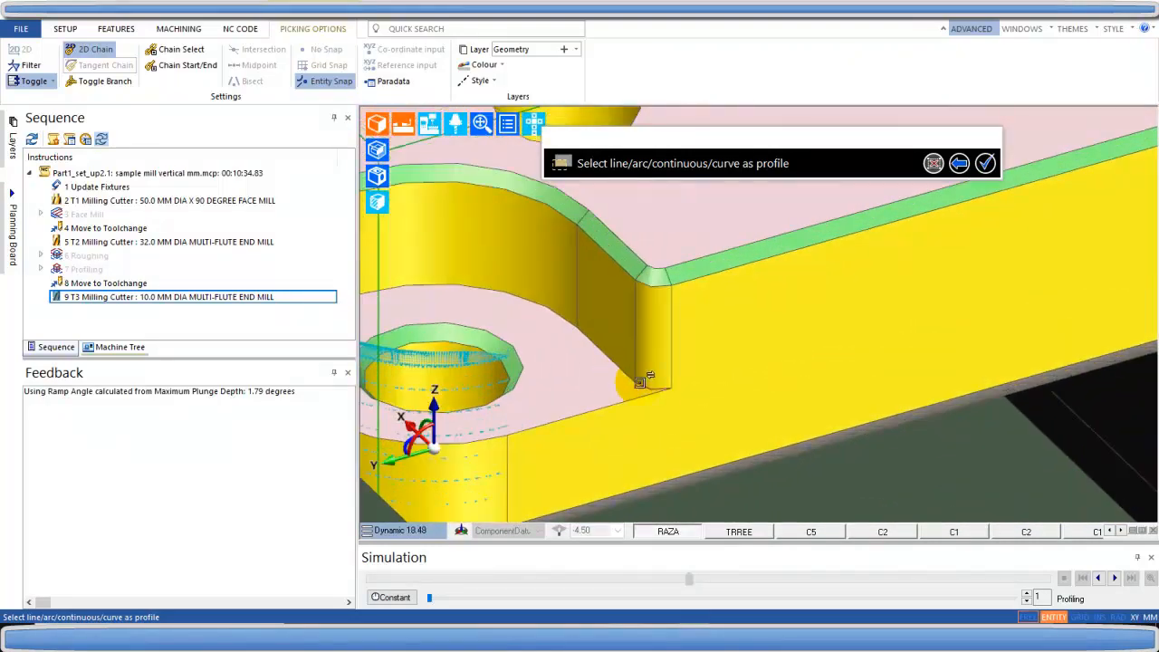
{"action": "scroll", "coordinate": [425, 312], "scroll_direction": "down", "scroll_amount": 3}
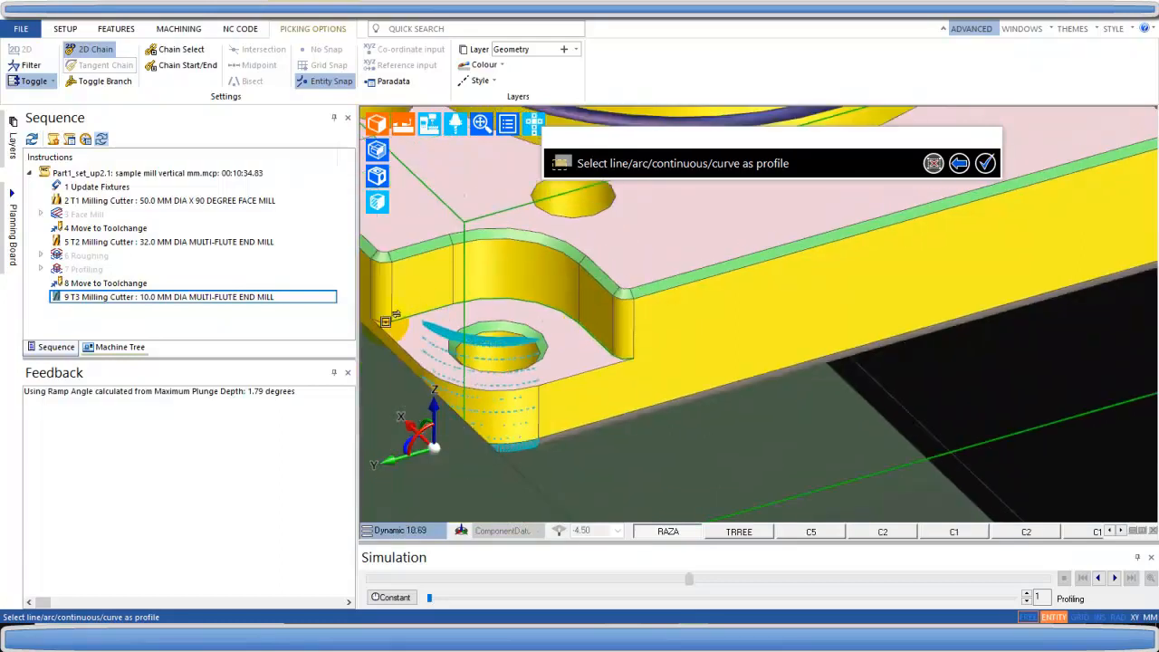
{"action": "scroll", "coordinate": [499, 350], "scroll_direction": "down", "scroll_amount": 5}
{"action": "middle_click_drag", "start_coordinate": [499, 350], "coordinate": [616, 353]}
{"action": "scroll", "coordinate": [544, 346], "scroll_direction": "up", "scroll_amount": 7}
{"action": "scroll", "coordinate": [610, 260], "scroll_direction": "down", "scroll_amount": 1}
{"action": "scroll", "coordinate": [610, 260], "scroll_direction": "up", "scroll_amount": 3}
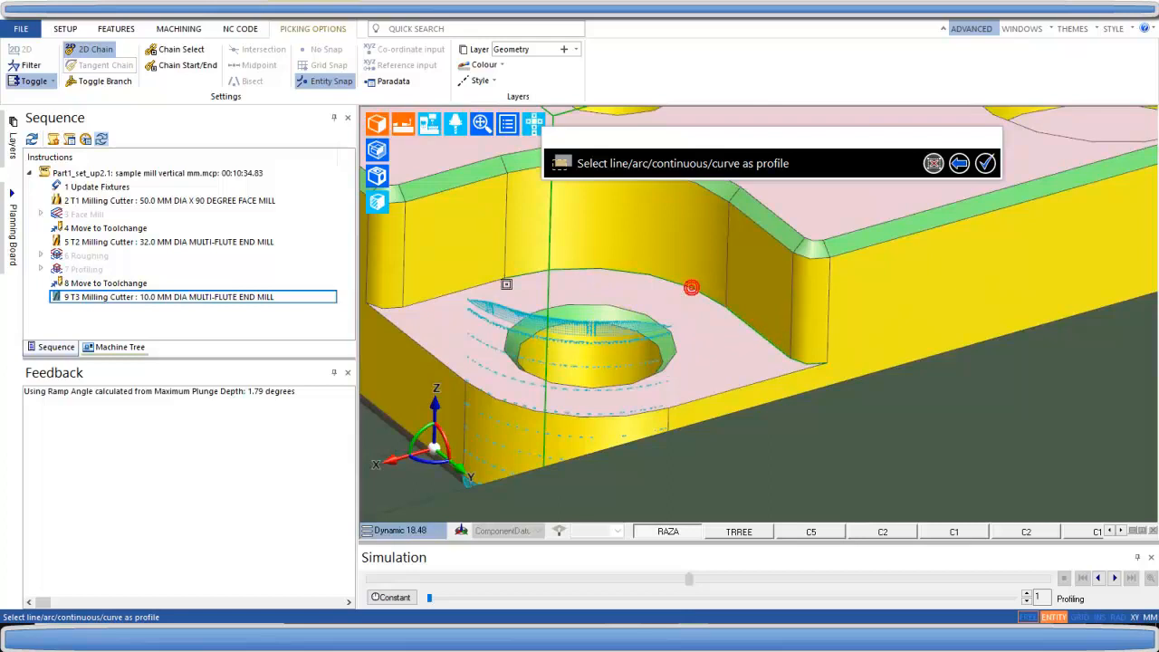
Step: Finish the corner profile selection and the choice of chain start points
{"action": "scroll", "coordinate": [387, 308], "scroll_direction": "down", "scroll_amount": 8}
{"action": "middle_click_drag", "start_coordinate": [552, 339], "coordinate": [870, 372]}
{"action": "right_click", "coordinate": [1043, 282]}
{"action": "middle_click_drag", "start_coordinate": [920, 418], "coordinate": [688, 344]}
{"action": "scroll", "coordinate": [667, 338], "scroll_direction": "up", "scroll_amount": 10}
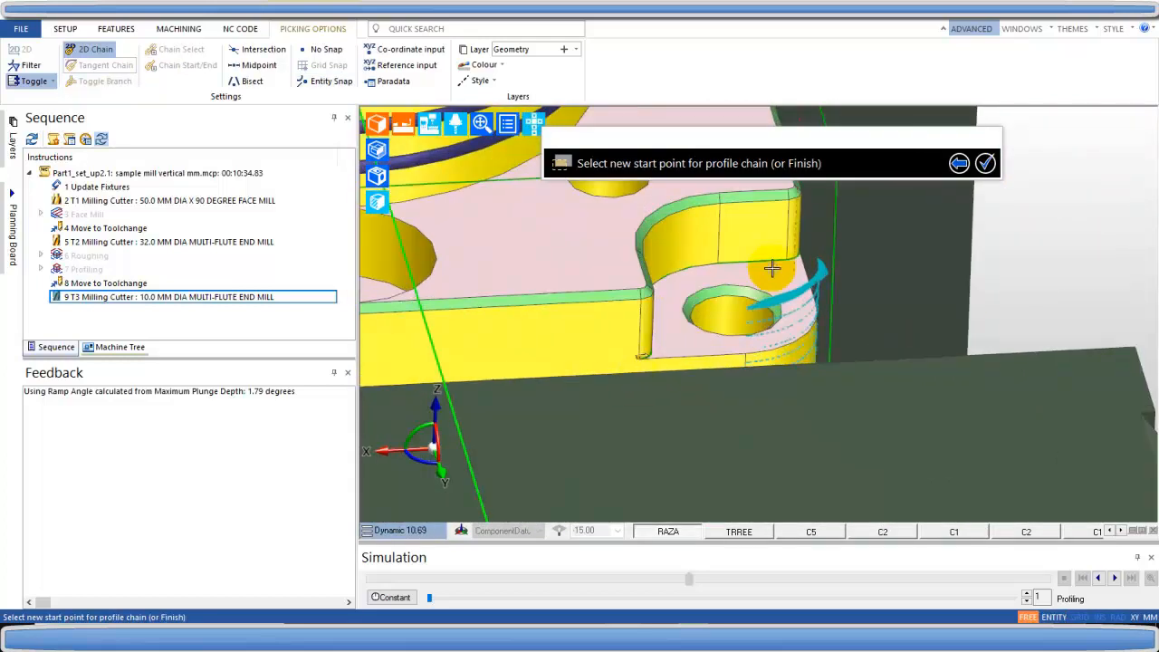
{"action": "scroll", "coordinate": [793, 261], "scroll_direction": "down", "scroll_amount": 7}
{"action": "scroll", "coordinate": [526, 263], "scroll_direction": "down", "scroll_amount": 5}
{"action": "middle_click_drag", "start_coordinate": [525, 263], "coordinate": [698, 354]}
{"action": "scroll", "coordinate": [536, 285], "scroll_direction": "up", "scroll_amount": 7}
{"action": "scroll", "coordinate": [501, 299], "scroll_direction": "down", "scroll_amount": 4}
Step: Pick the profiling level at the plate's upper chamfer corner and the depth at the recess floor corner
{"action": "middle_click_drag", "start_coordinate": [501, 299], "coordinate": [564, 311]}
{"action": "scroll", "coordinate": [544, 280], "scroll_direction": "up", "scroll_amount": 5}
{"action": "scroll", "coordinate": [547, 284], "scroll_direction": "down", "scroll_amount": 4}
{"action": "scroll", "coordinate": [732, 308], "scroll_direction": "up", "scroll_amount": 6}
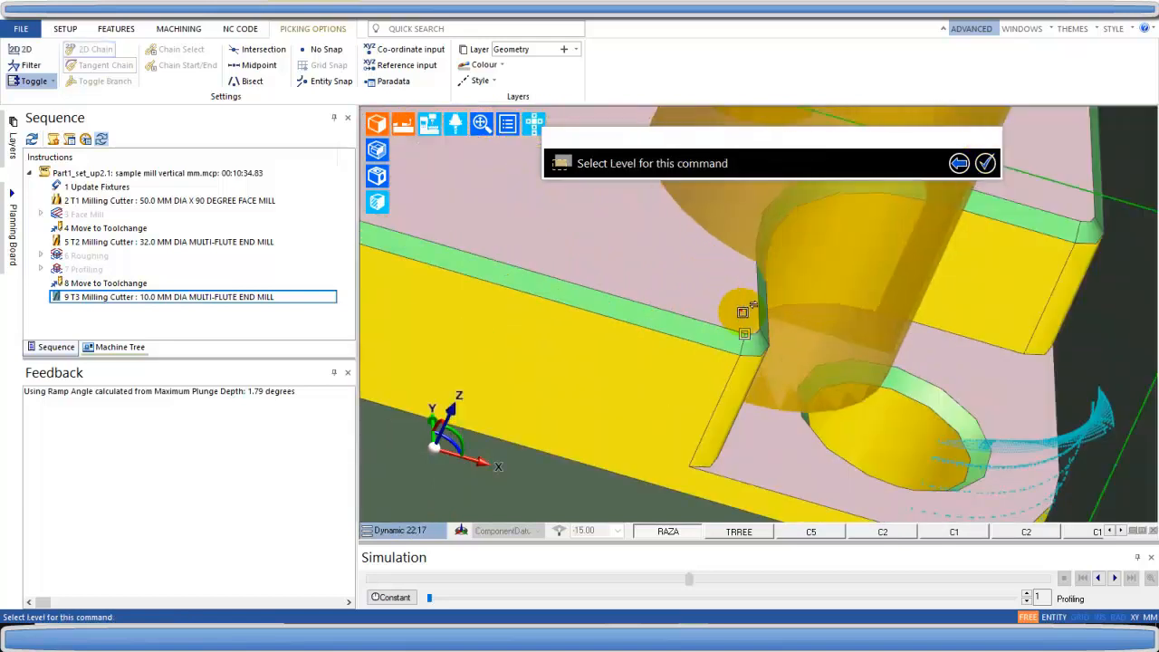
{"action": "left_click", "coordinate": [745, 333]}
{"action": "scroll", "coordinate": [693, 467], "scroll_direction": "up", "scroll_amount": 2}
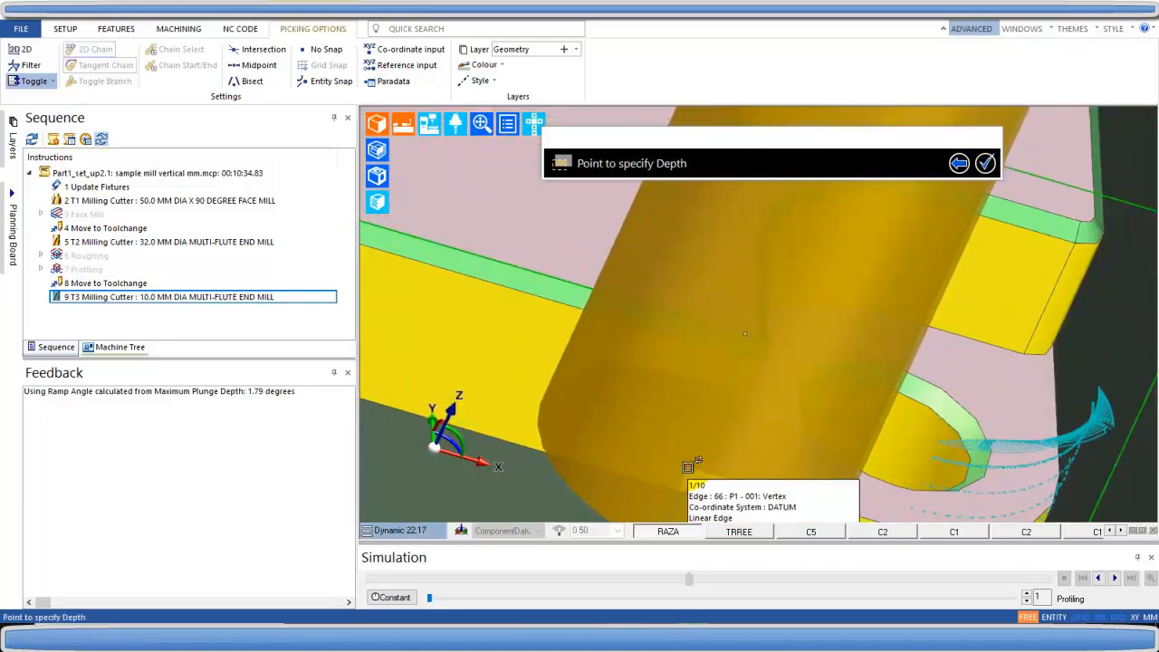
{"action": "left_click", "coordinate": [688, 466]}
{"action": "left_click", "coordinate": [985, 163]}
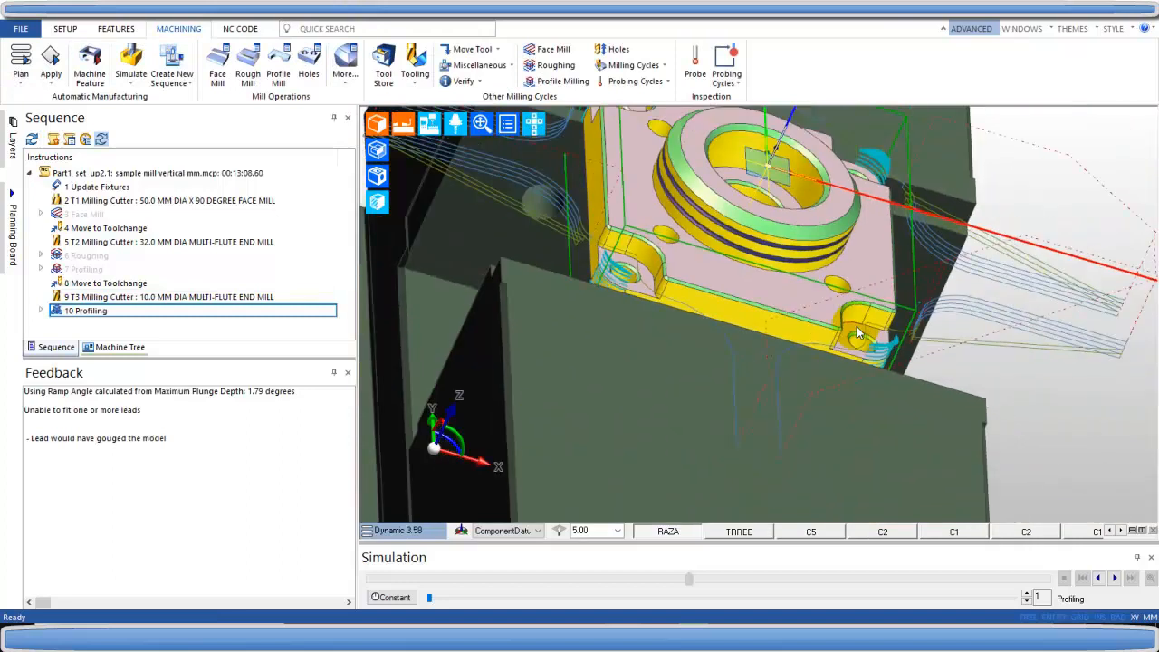
Step: Edit the corner Profiling cycle's lead-in, setting the length to 0 and the lead radius to 6
{"action": "scroll", "coordinate": [858, 332], "scroll_direction": "down", "scroll_amount": 2}
{"action": "middle_click_drag", "start_coordinate": [851, 323], "coordinate": [508, 398]}
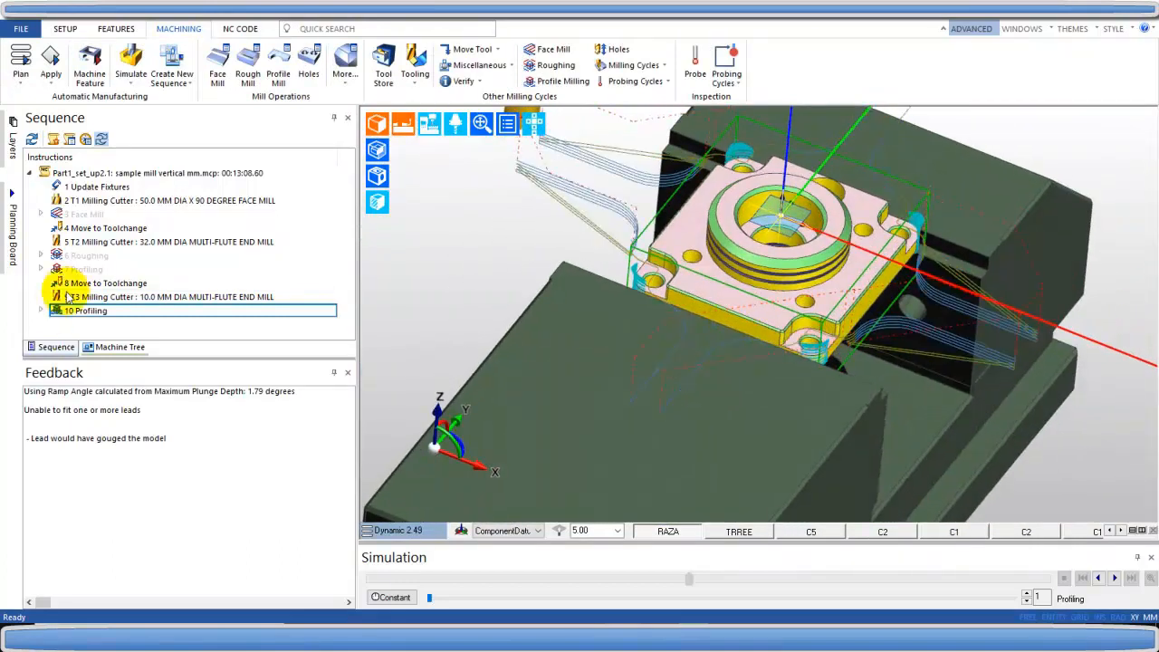
{"action": "middle_click_drag", "start_coordinate": [478, 306], "coordinate": [616, 326]}
{"action": "right_click", "coordinate": [84, 311]}
{"action": "left_click", "coordinate": [115, 290]}
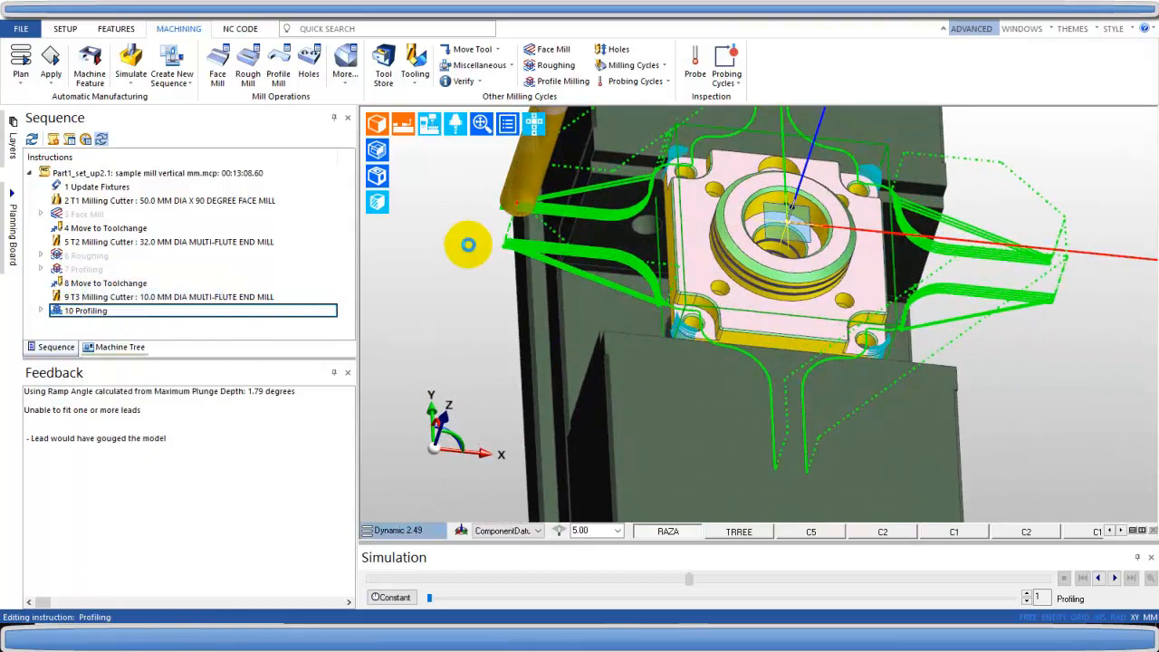
{"action": "left_click", "coordinate": [473, 202]}
{"action": "left_click", "coordinate": [455, 385]}
{"action": "left_click", "coordinate": [672, 360]}
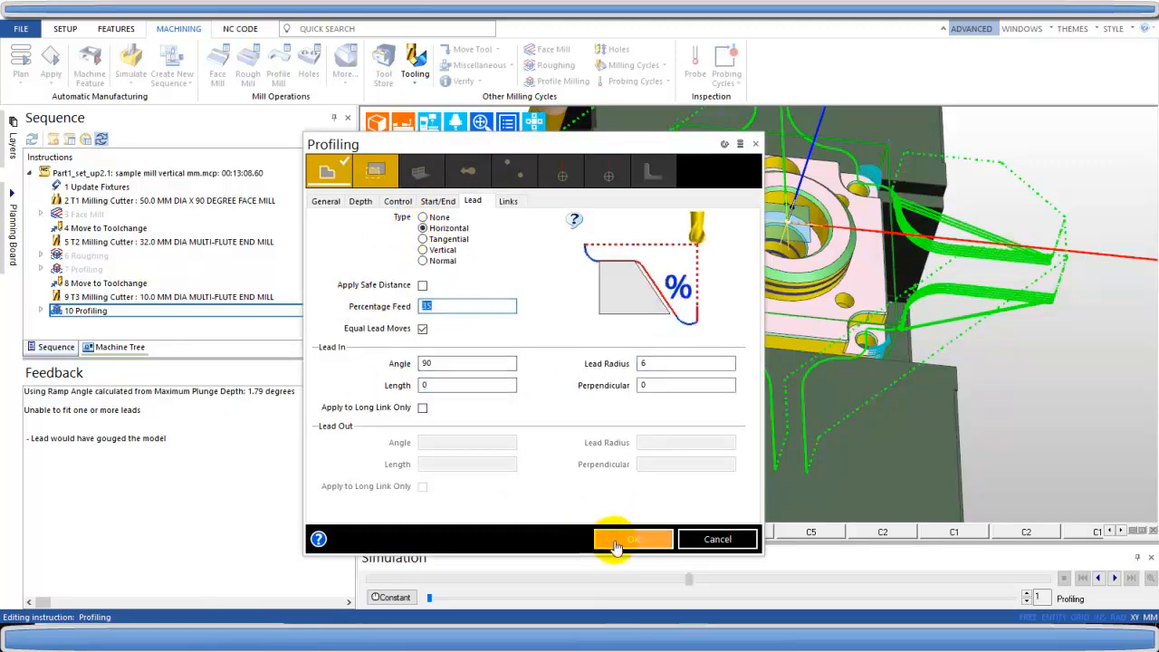
{"action": "left_click", "coordinate": [614, 540]}
Step: Change the general fixture offset in the Update Fixtures instruction
{"action": "scroll", "coordinate": [659, 277], "scroll_direction": "up", "scroll_amount": 5}
{"action": "middle_click_drag", "start_coordinate": [735, 361], "coordinate": [770, 303]}
{"action": "right_click", "coordinate": [84, 186]}
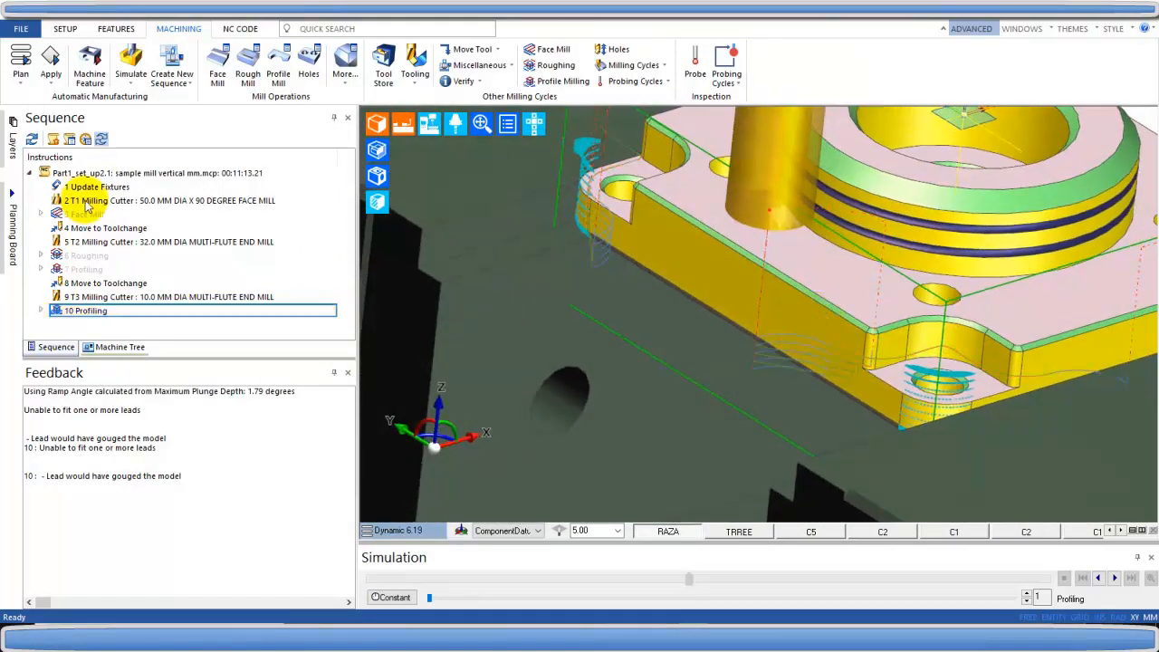
{"action": "left_click", "coordinate": [117, 193]}
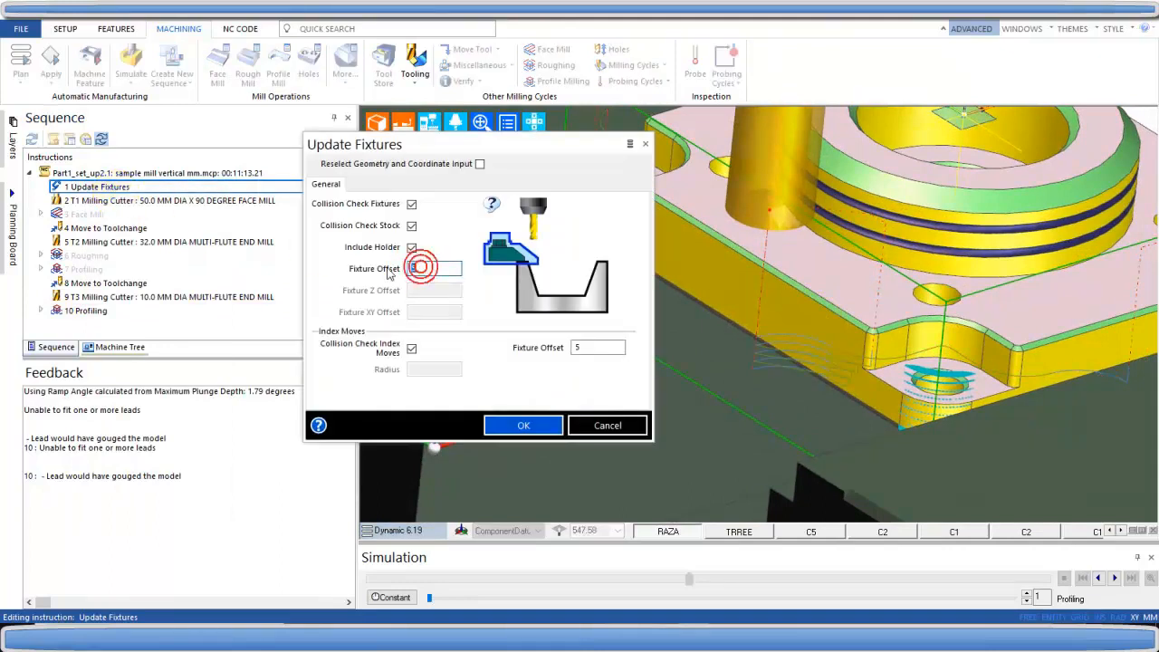
{"action": "key", "text": "Return"}
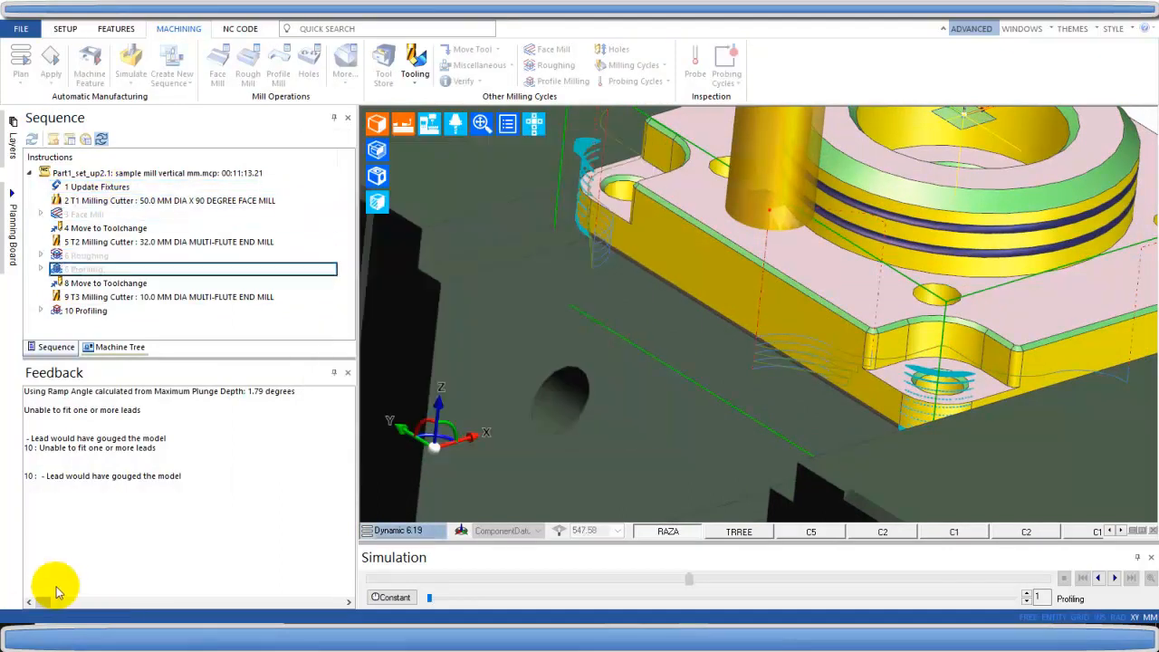
{"action": "middle_click_drag", "start_coordinate": [671, 407], "coordinate": [757, 302]}
Step: Change the corner Profiling cycle's lead-in to angle 0, lead radius 0 and perpendicular 6
{"action": "left_click", "coordinate": [72, 311]}
{"action": "right_click", "coordinate": [79, 311]}
{"action": "left_click", "coordinate": [106, 288]}
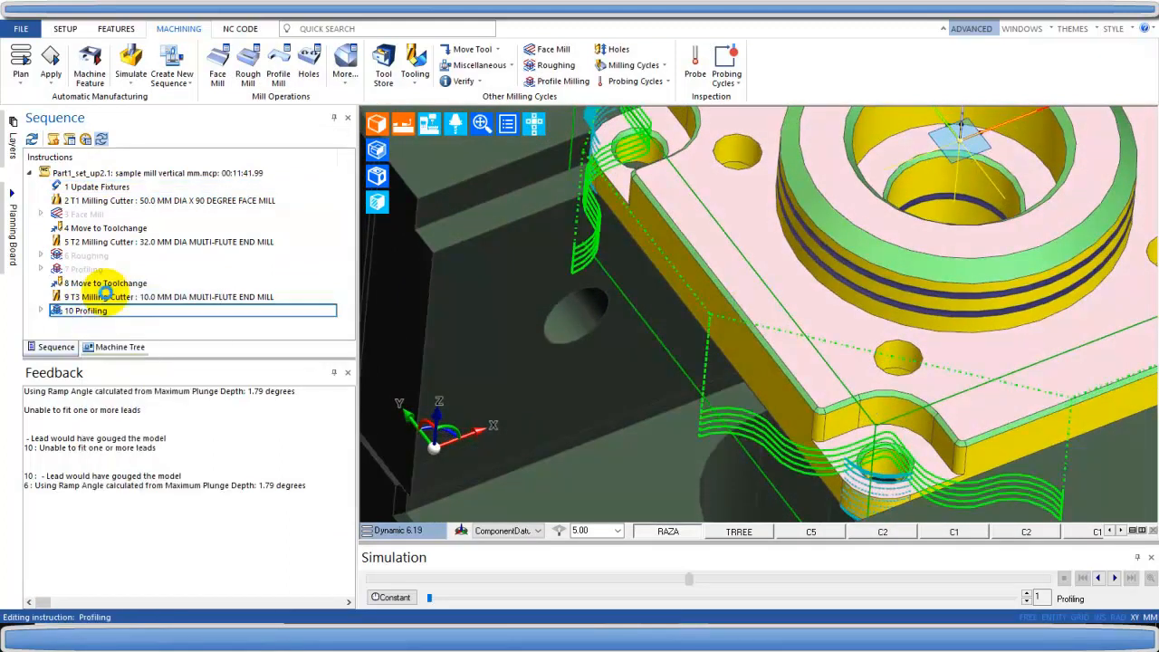
{"action": "left_click", "coordinate": [473, 200]}
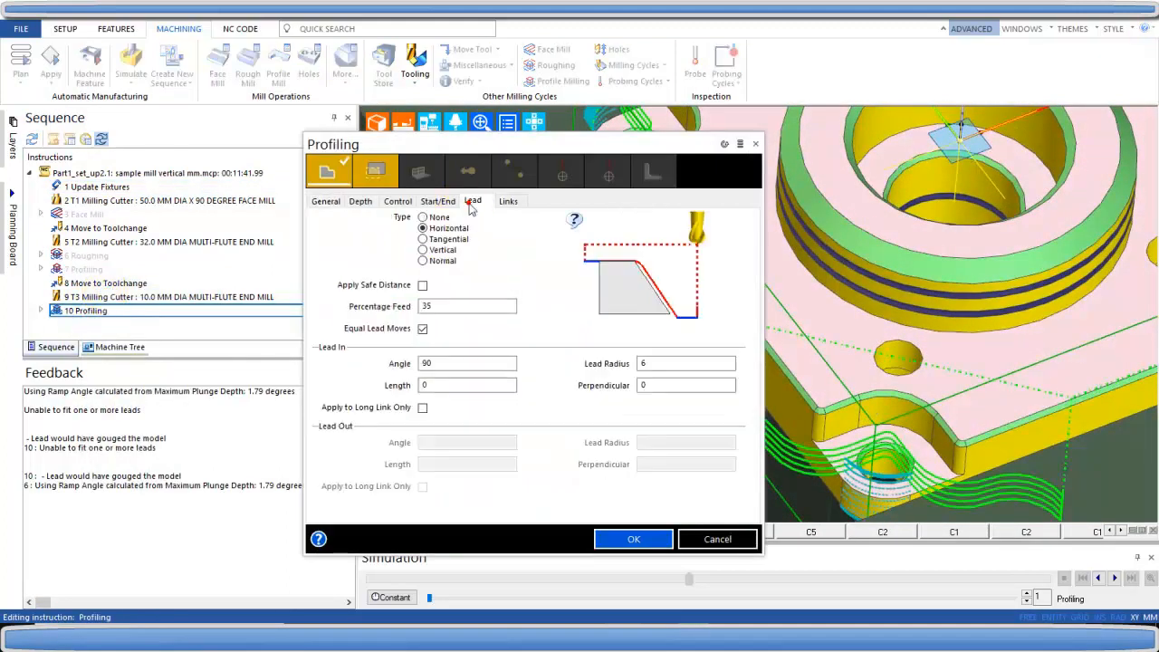
{"action": "left_click", "coordinate": [699, 391]}
{"action": "left_click", "coordinate": [648, 366]}
{"action": "type", "text": "0"}
{"action": "left_click", "coordinate": [638, 541]}
{"action": "middle_click_drag", "start_coordinate": [569, 428], "coordinate": [906, 276]}
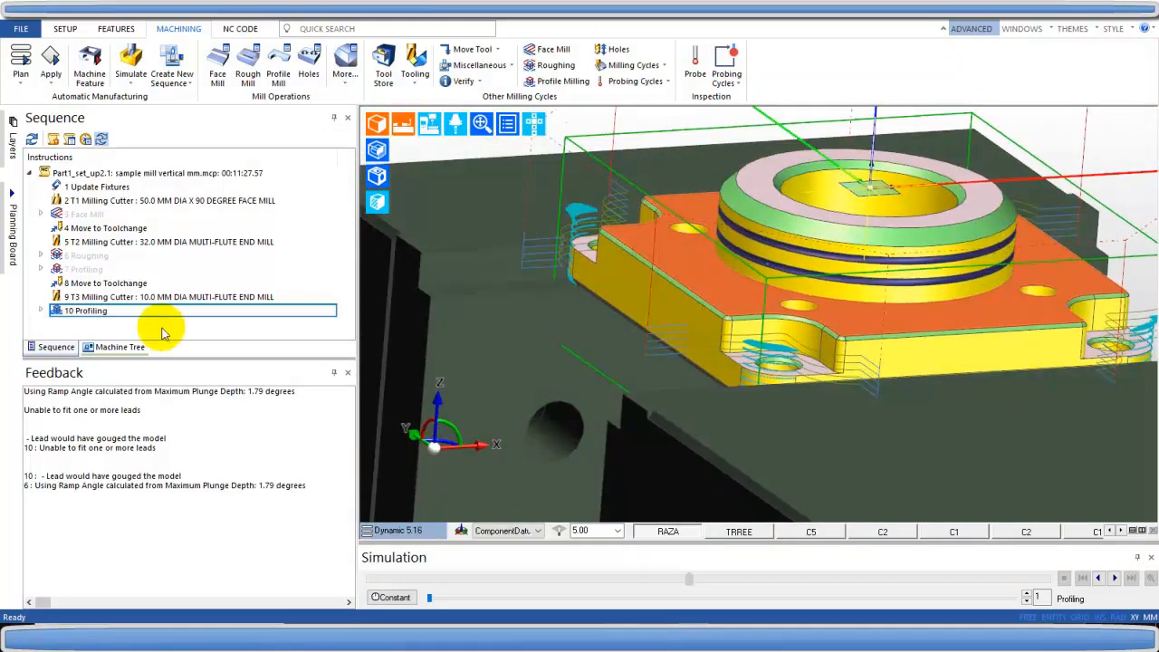
Step: Set the corner Profiling cycle's long link type to Optimised
{"action": "right_click", "coordinate": [80, 310]}
{"action": "left_click", "coordinate": [109, 290]}
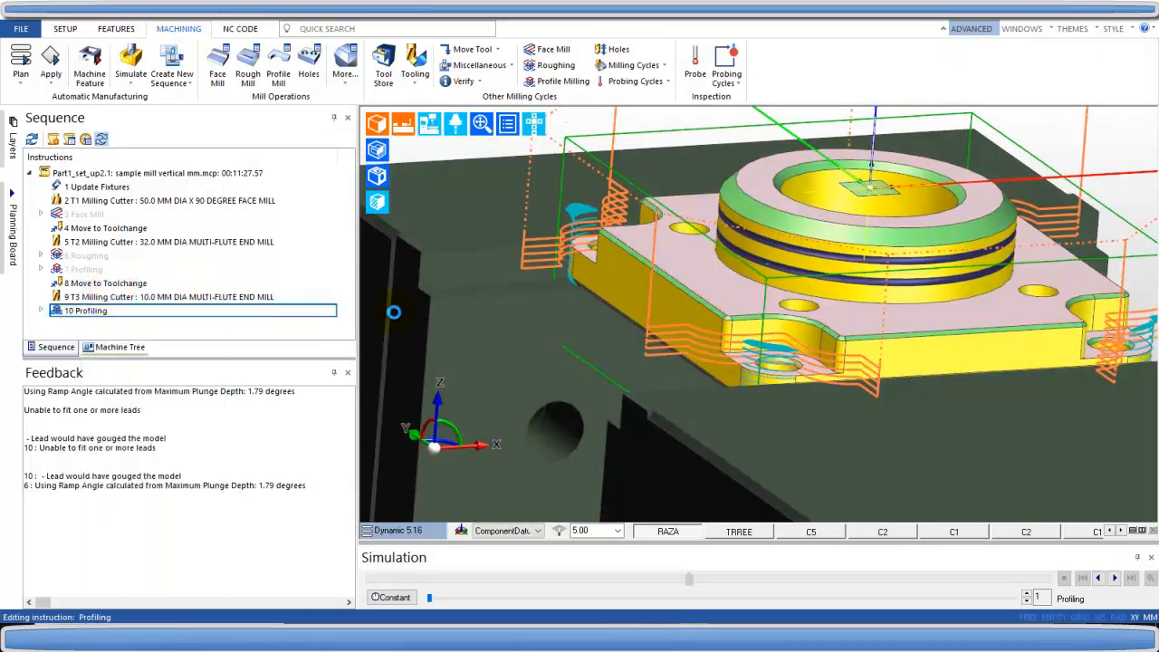
{"action": "left_click", "coordinate": [438, 201]}
{"action": "left_click", "coordinate": [473, 201]}
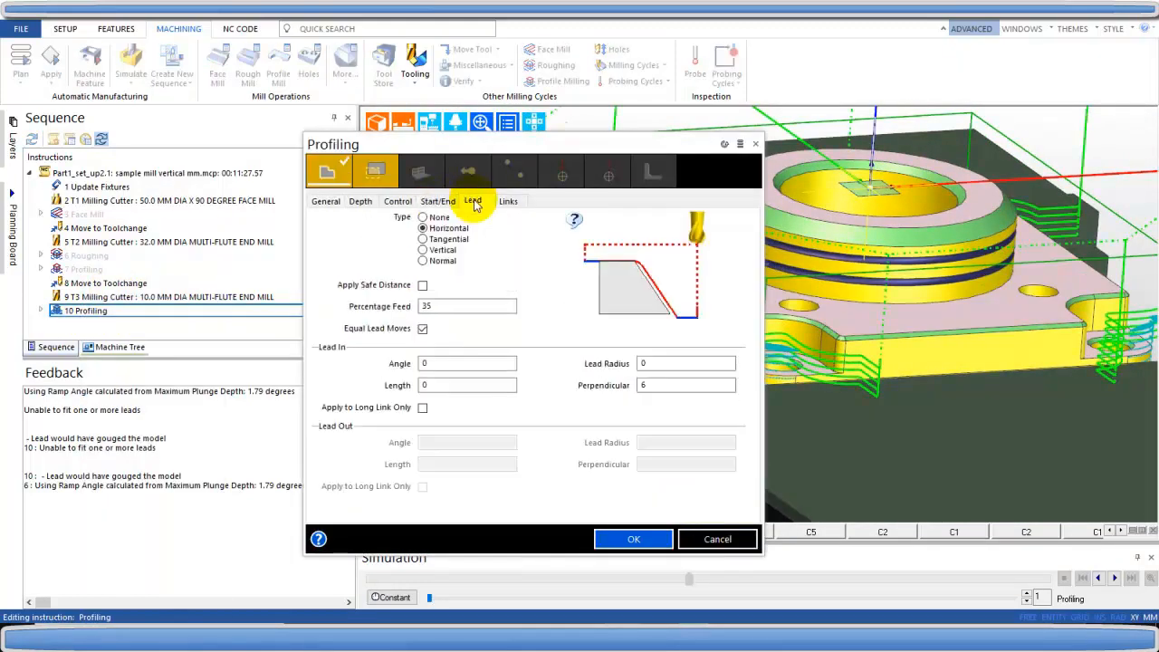
{"action": "left_click", "coordinate": [507, 202]}
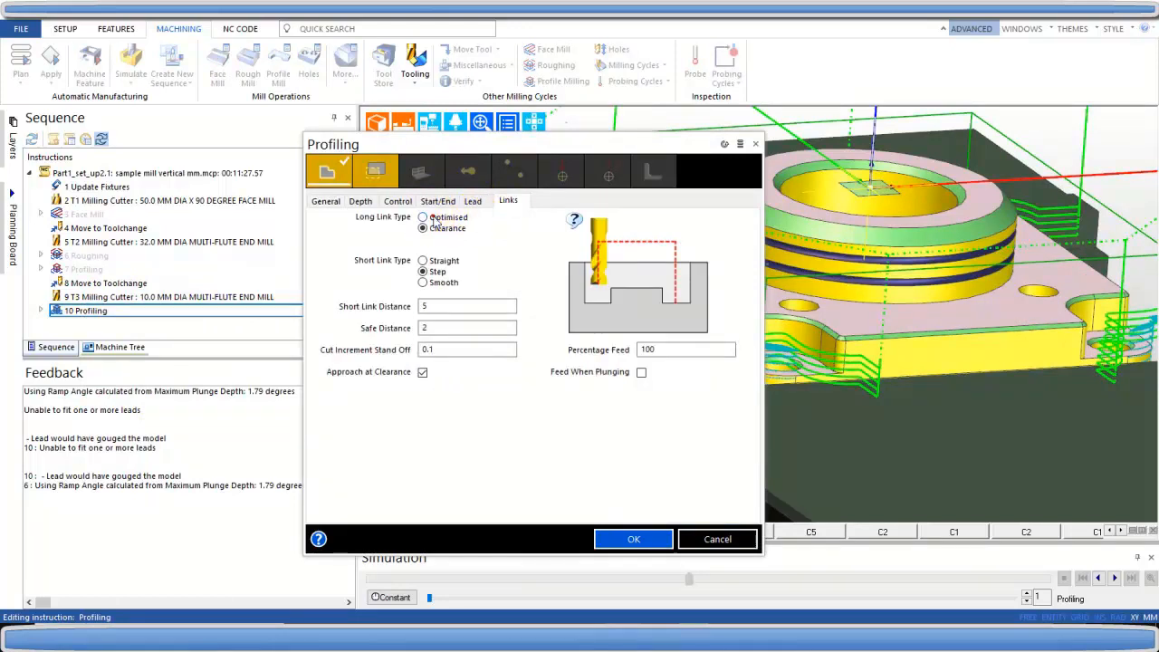
{"action": "left_click", "coordinate": [607, 535]}
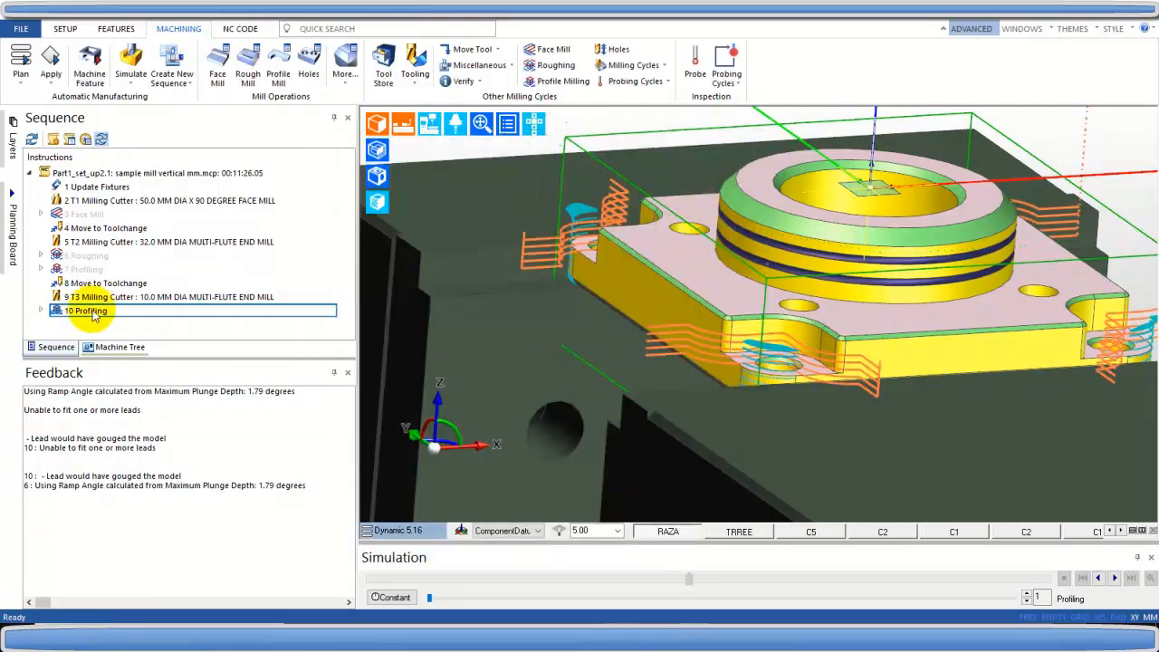
Step: Configure the view's toolpath display options for the Profiling moves
{"action": "left_click", "coordinate": [506, 125]}
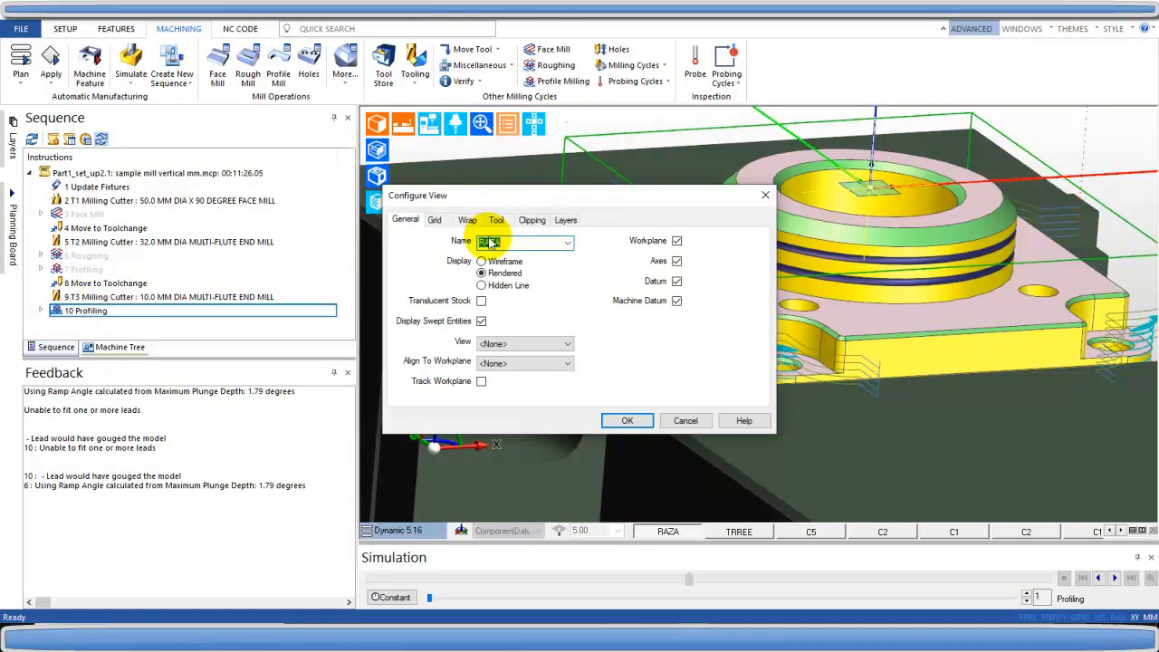
{"action": "left_click", "coordinate": [497, 221]}
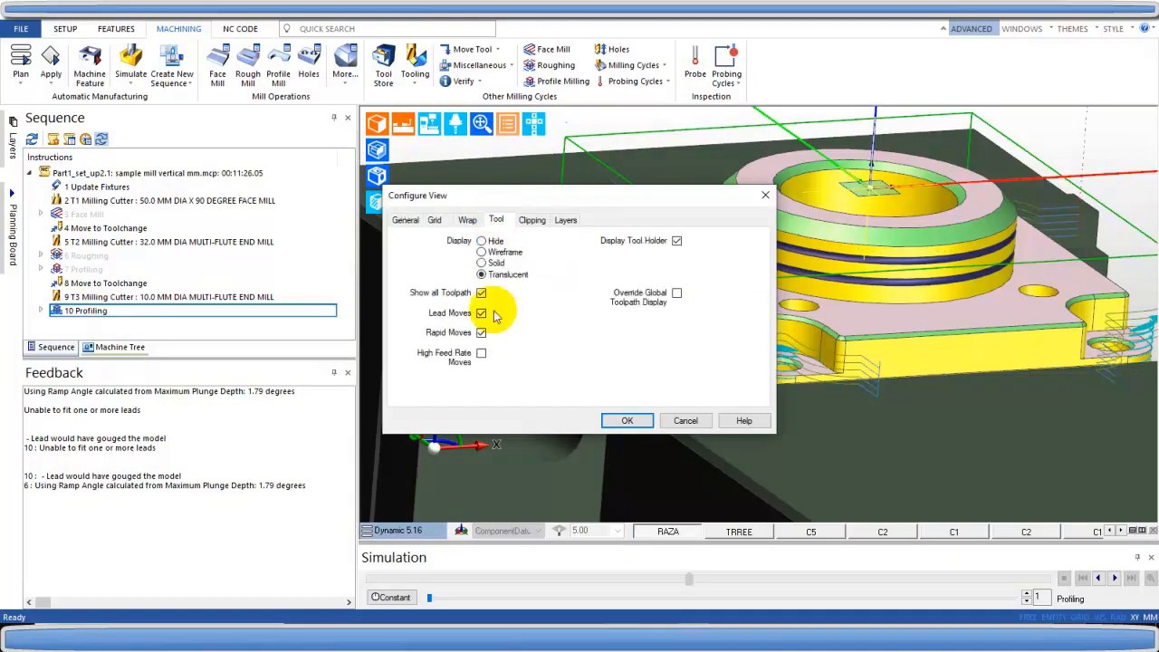
{"action": "left_click", "coordinate": [627, 420]}
{"action": "middle_click_drag", "start_coordinate": [628, 425], "coordinate": [646, 323]}
{"action": "scroll", "coordinate": [702, 335], "scroll_direction": "down", "scroll_amount": 2}
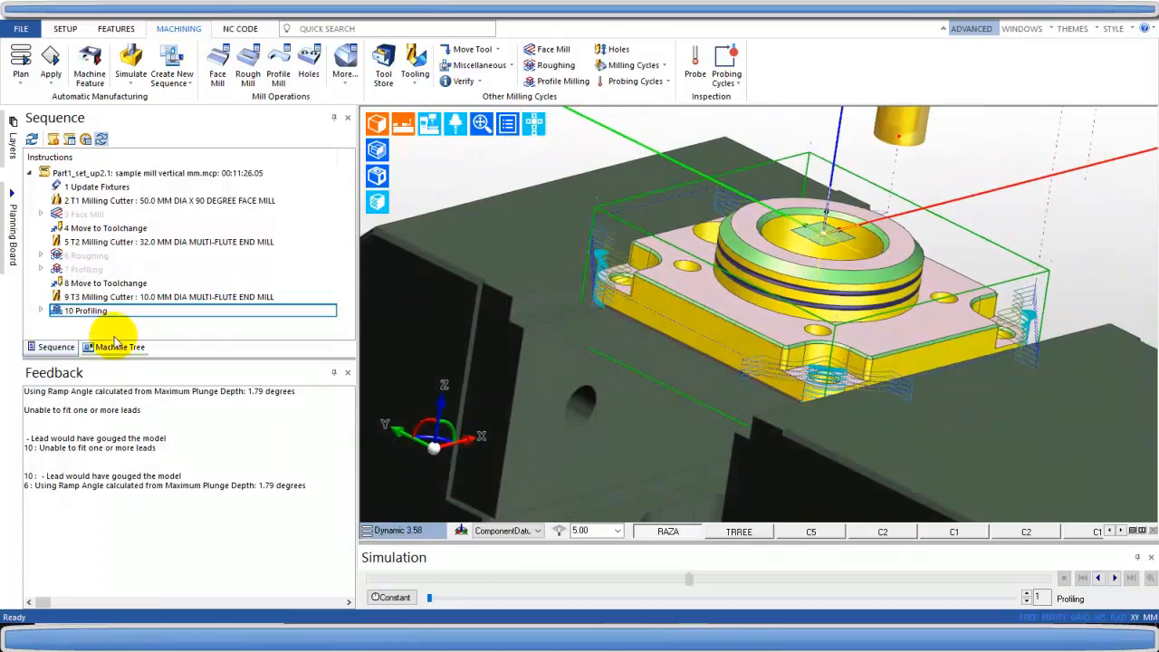
Step: Start a solid-model Profiling cycle with its level and depth set to be picked from the model
{"action": "middle_click_drag", "start_coordinate": [840, 288], "coordinate": [827, 316]}
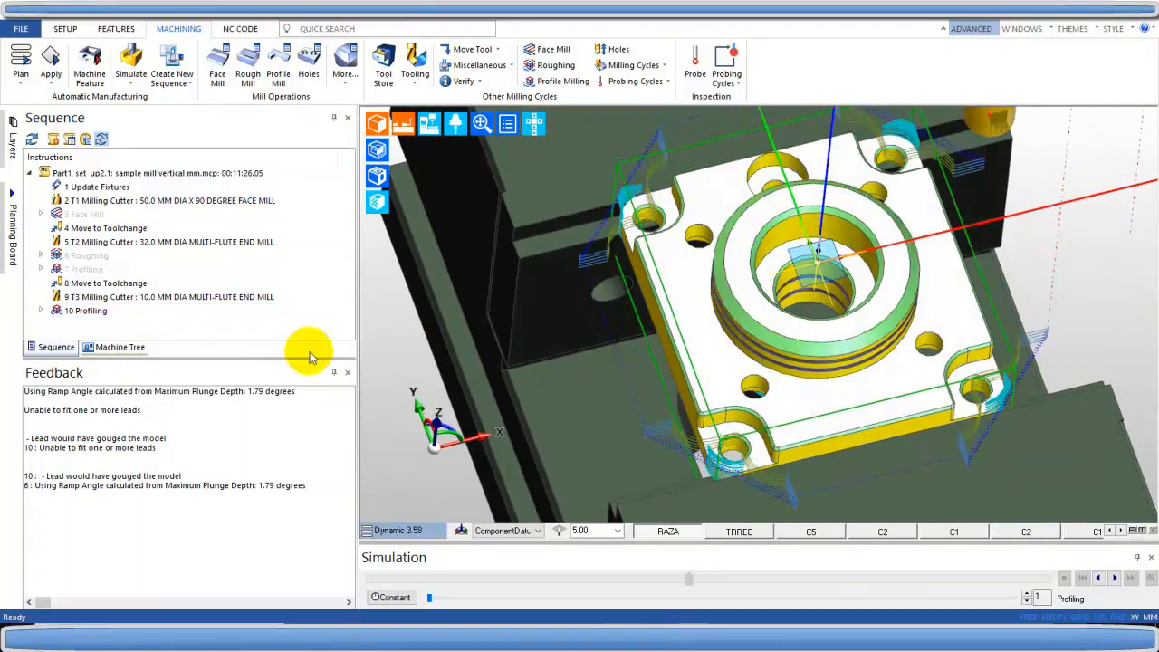
{"action": "left_click", "coordinate": [559, 80]}
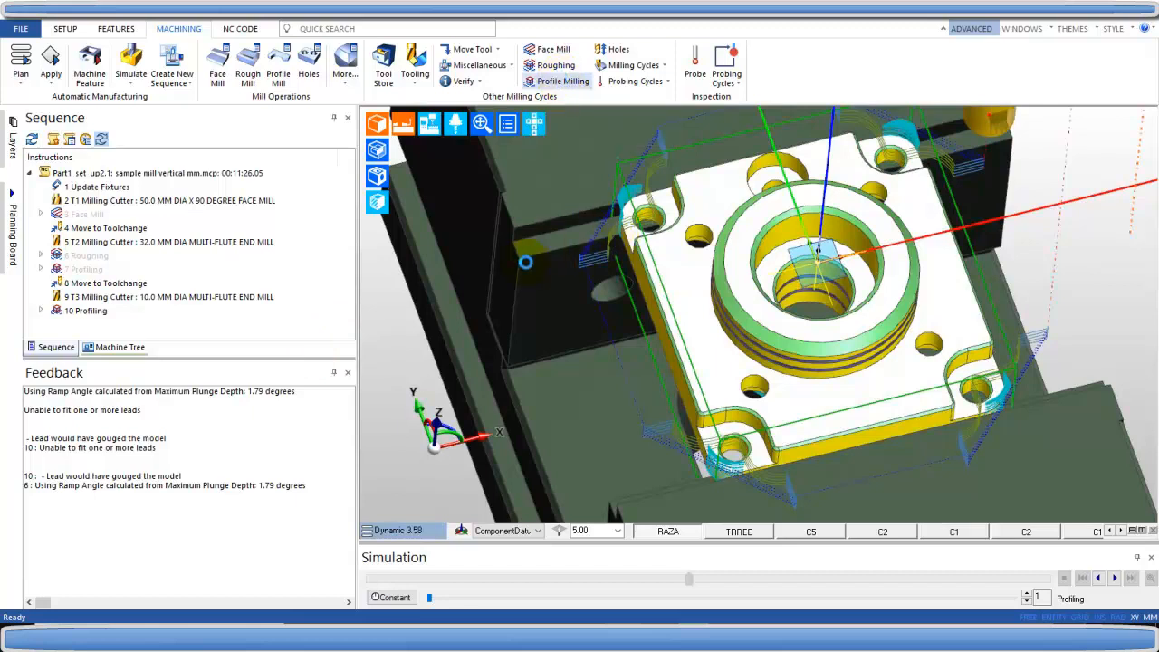
{"action": "left_click", "coordinate": [423, 239]}
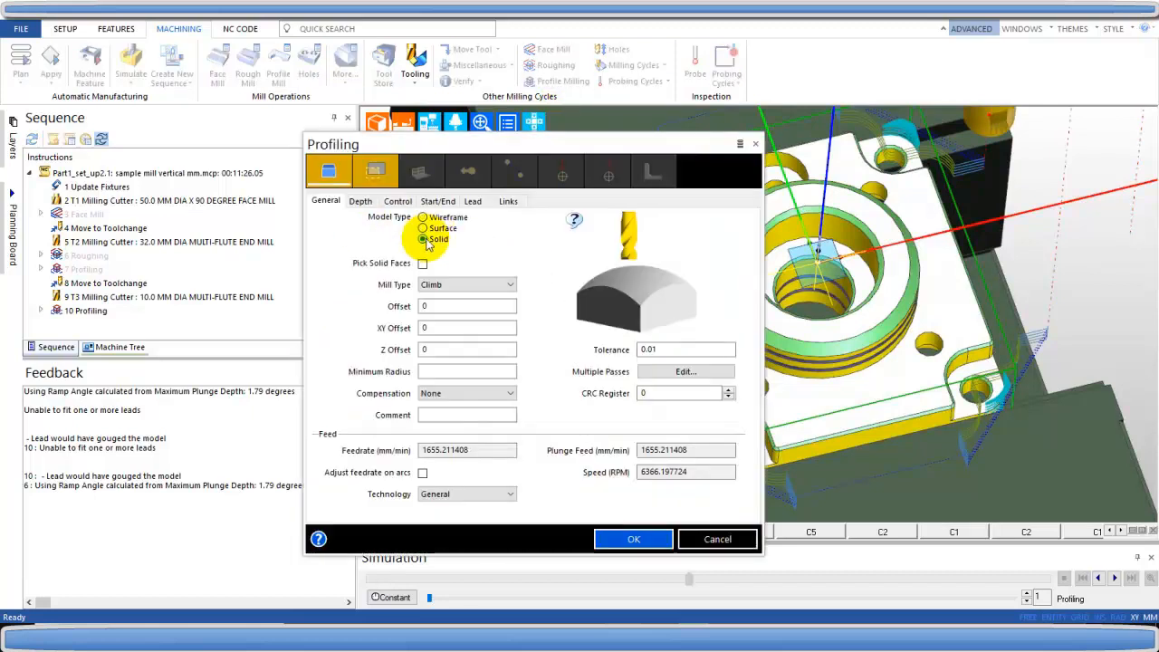
{"action": "left_click", "coordinate": [371, 206]}
{"action": "left_click", "coordinate": [510, 416]}
{"action": "left_click", "coordinate": [473, 436]}
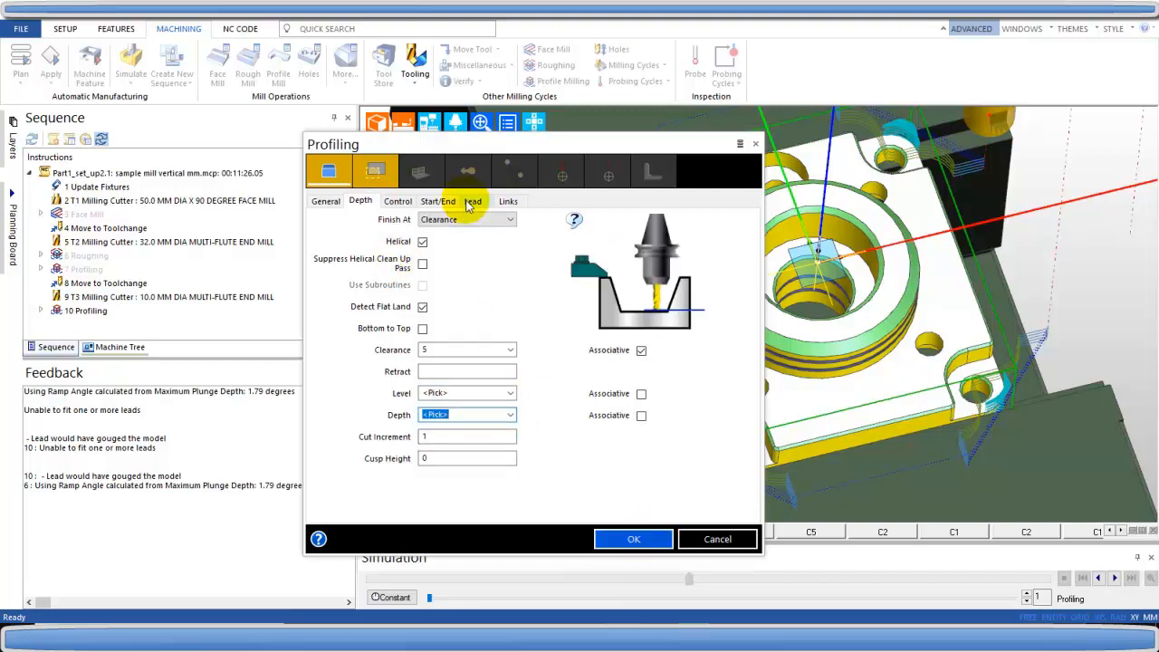
Step: Pick the central bore's level and depth for the solid Profiling cycle, using no containment boundary
{"action": "left_click", "coordinate": [614, 541]}
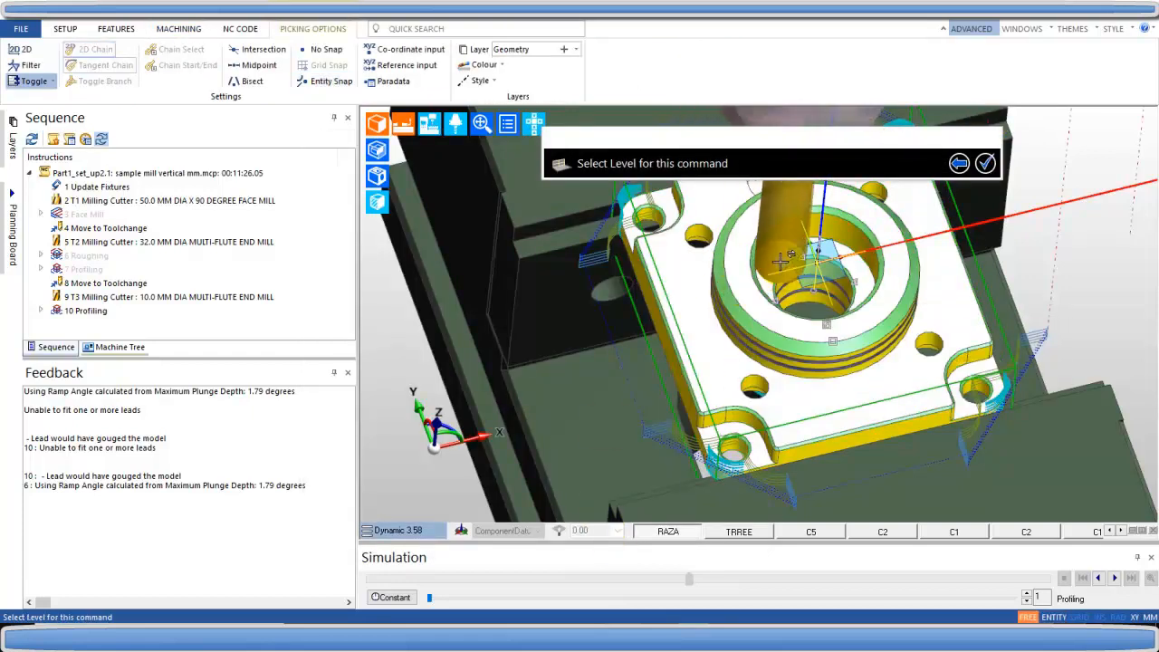
{"action": "left_click", "coordinate": [817, 297]}
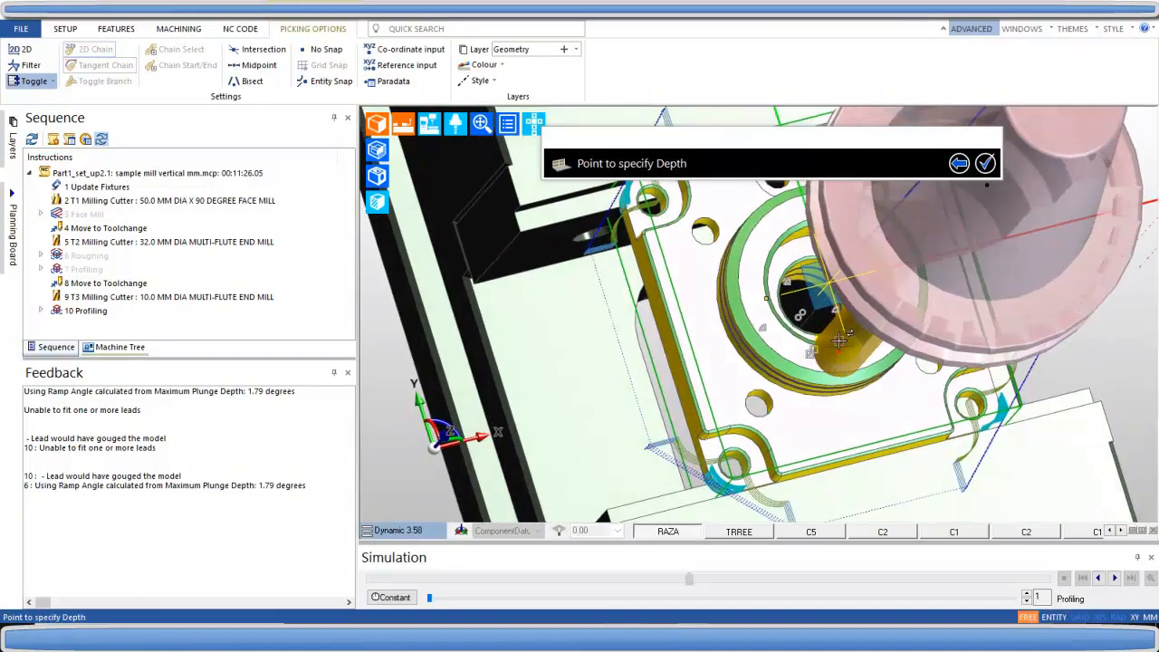
{"action": "left_click", "coordinate": [777, 314]}
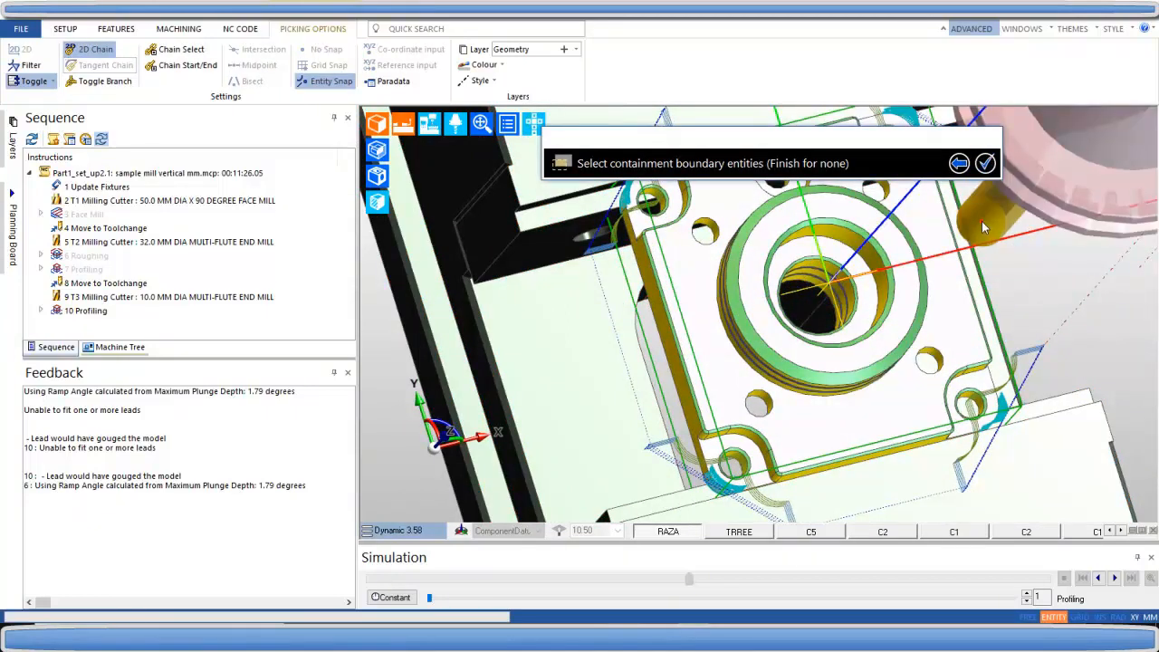
{"action": "left_click", "coordinate": [986, 163]}
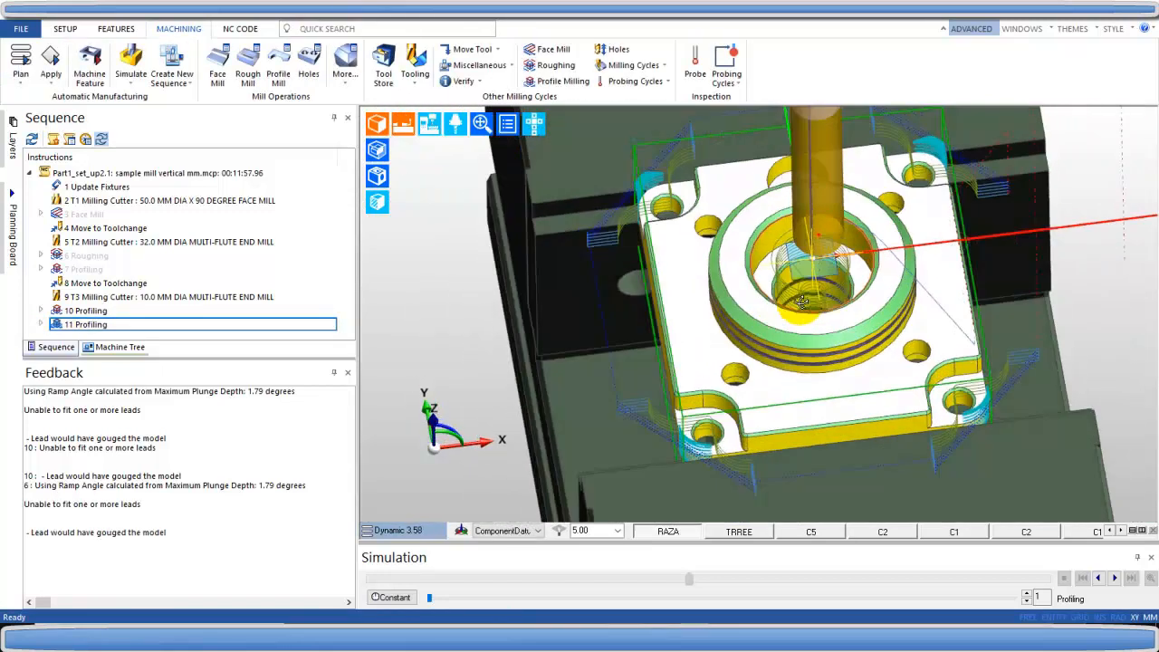
{"action": "middle_click_drag", "start_coordinate": [803, 303], "coordinate": [818, 259]}
{"action": "scroll", "coordinate": [820, 261], "scroll_direction": "up", "scroll_amount": 6}
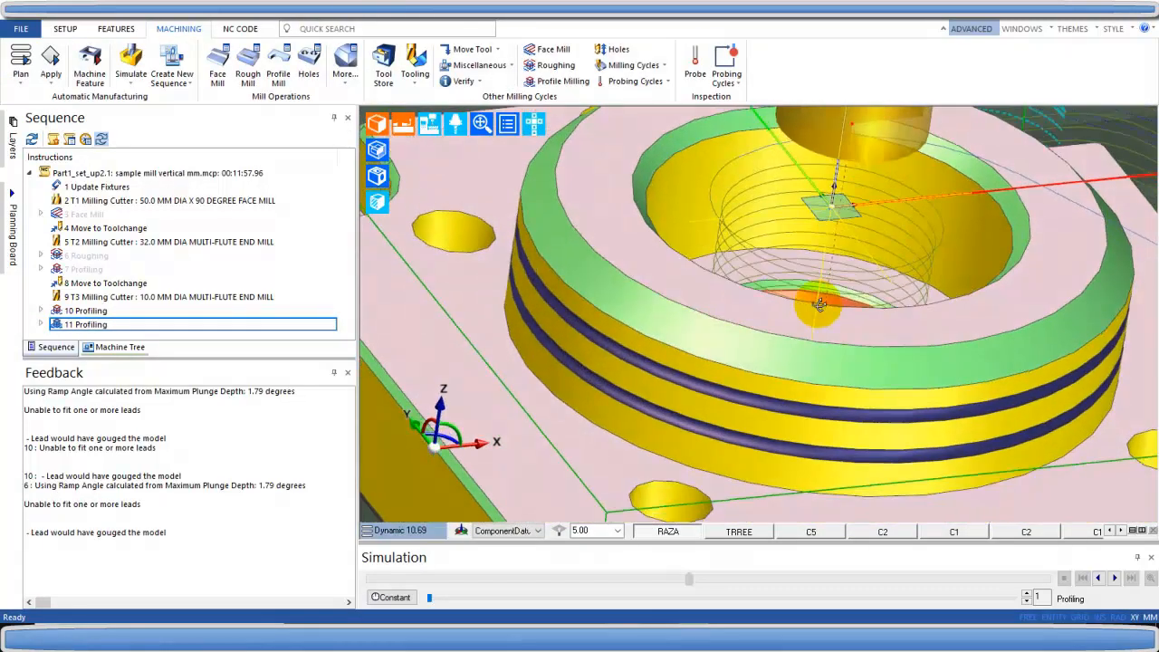
{"action": "scroll", "coordinate": [809, 310], "scroll_direction": "down", "scroll_amount": 4}
{"action": "scroll", "coordinate": [809, 310], "scroll_direction": "down", "scroll_amount": 4}
{"action": "middle_click_drag", "start_coordinate": [763, 339], "coordinate": [689, 317]}
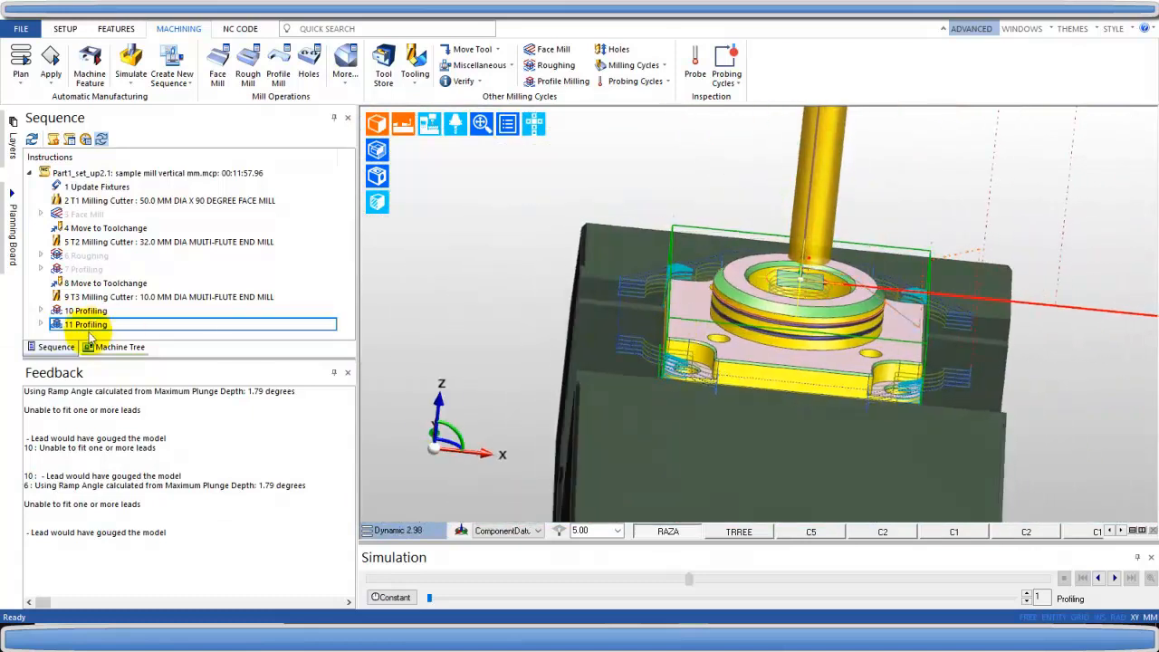
Step: Reopen the central bore's solid Profiling cycle for editing and regenerate its toolpath
{"action": "right_click", "coordinate": [91, 333]}
{"action": "left_click", "coordinate": [116, 288]}
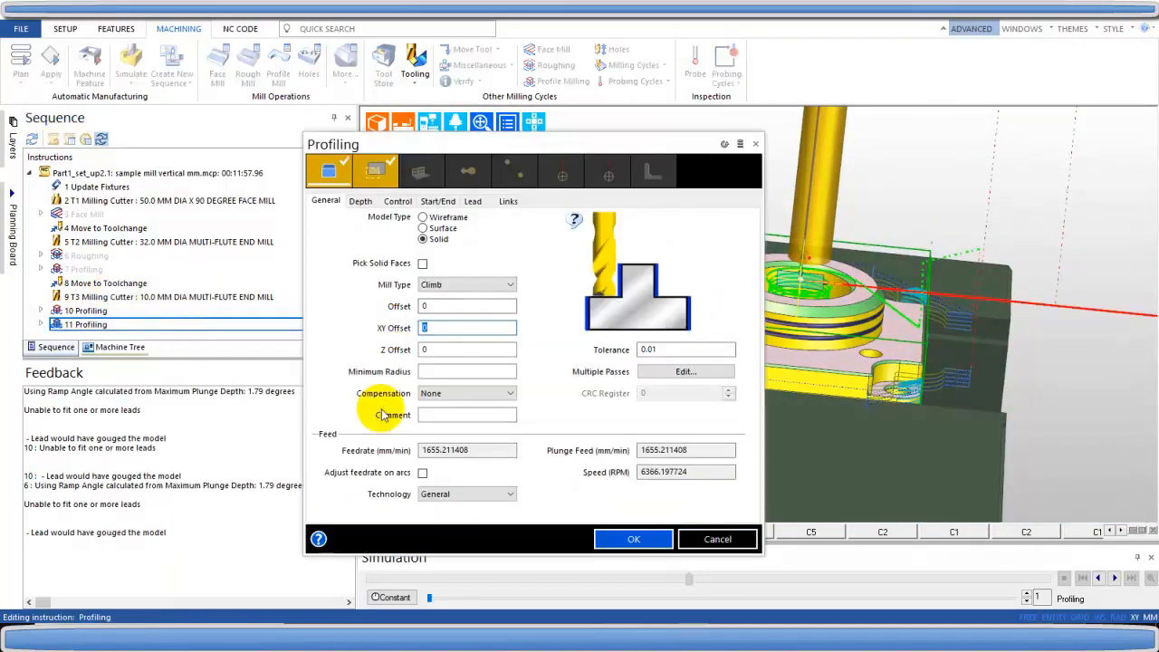
{"action": "left_click", "coordinate": [616, 539]}
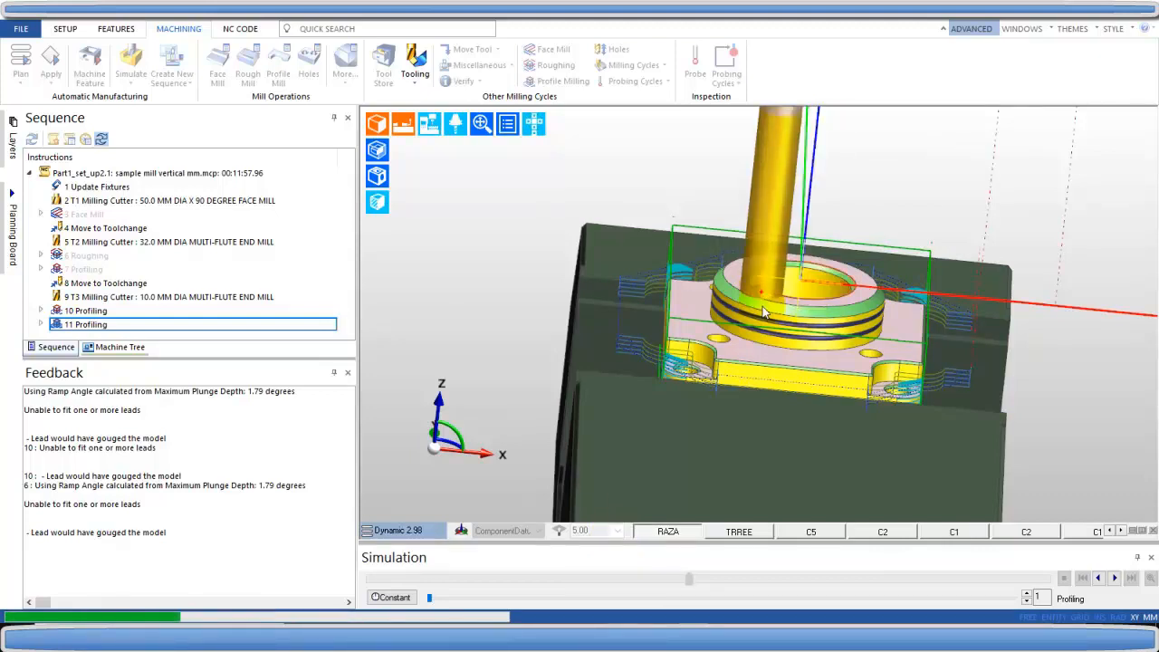
{"action": "middle_click_drag", "start_coordinate": [763, 308], "coordinate": [706, 267]}
{"action": "scroll", "coordinate": [748, 317], "scroll_direction": "up", "scroll_amount": 3}
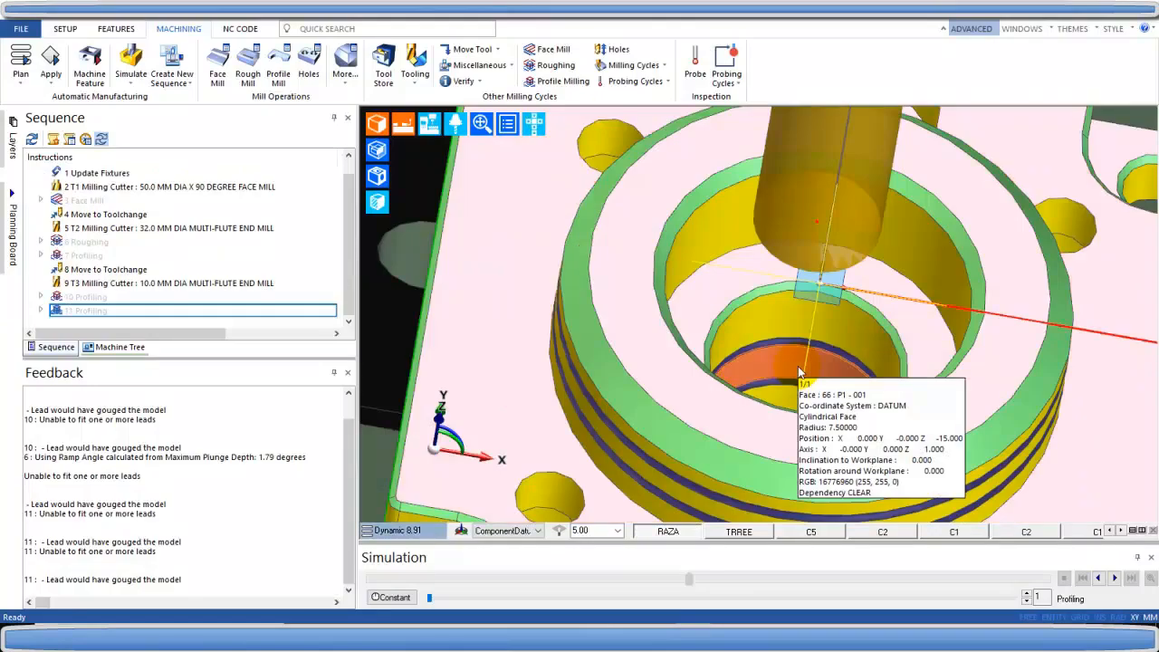
Step: Start another solid Profiling cycle for the central bore using the Finish technology
{"action": "scroll", "coordinate": [797, 375], "scroll_direction": "down", "scroll_amount": 4}
{"action": "middle_click_drag", "start_coordinate": [630, 380], "coordinate": [713, 401]}
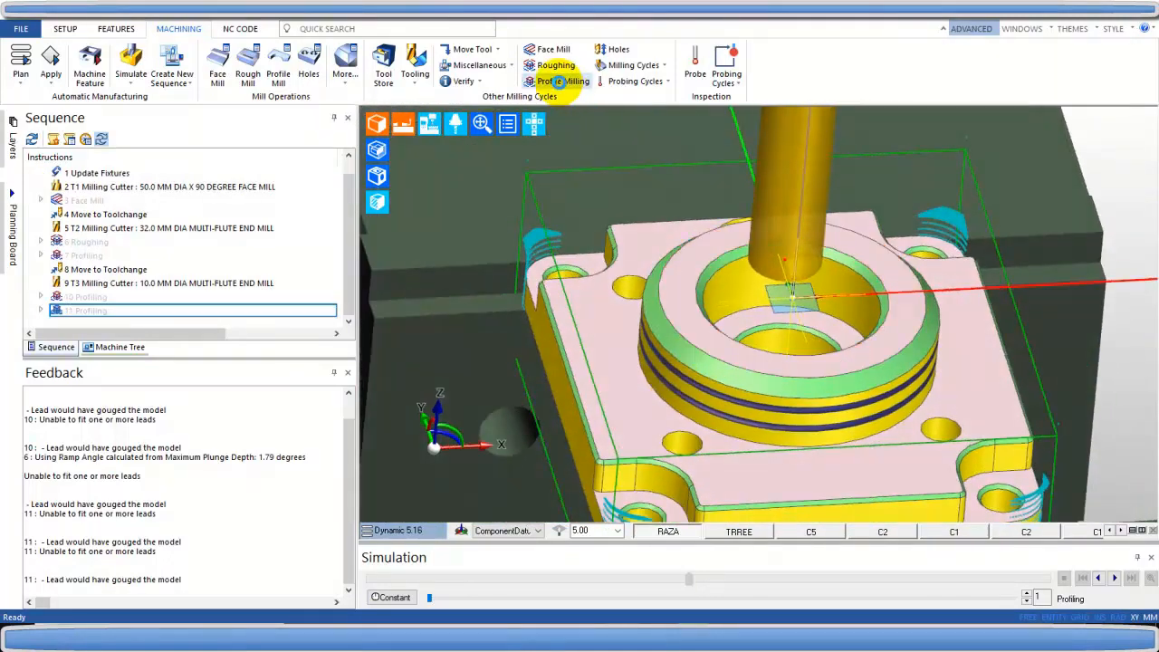
{"action": "left_click", "coordinate": [559, 82]}
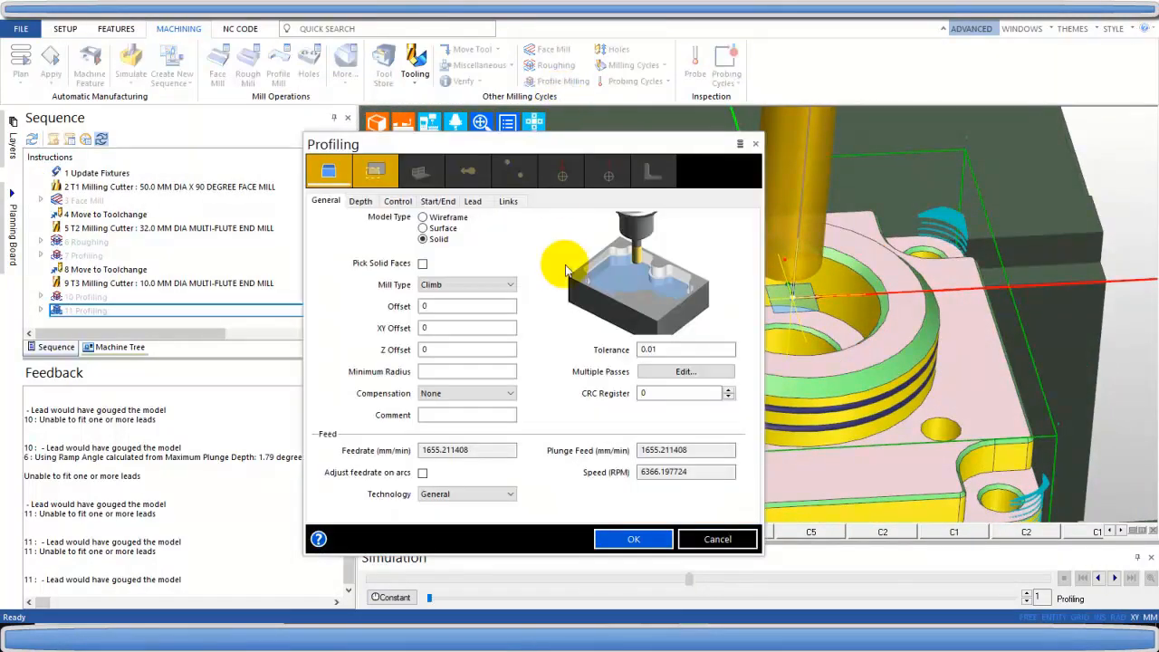
{"action": "left_click", "coordinate": [466, 493]}
{"action": "left_click", "coordinate": [437, 515]}
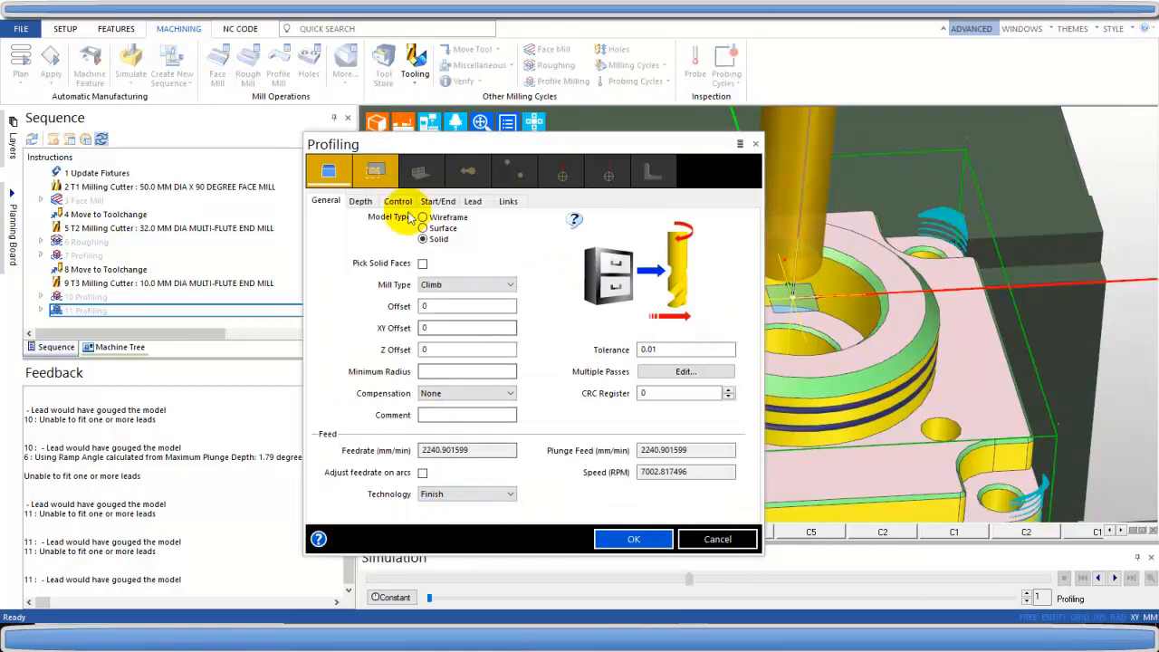
Step: Set the finishing cycle's level and depth to Pick and its cut increment to 20
{"action": "left_click", "coordinate": [360, 200]}
{"action": "left_click", "coordinate": [510, 395]}
{"action": "left_click", "coordinate": [460, 414]}
{"action": "left_click", "coordinate": [510, 416]}
{"action": "left_click", "coordinate": [456, 435]}
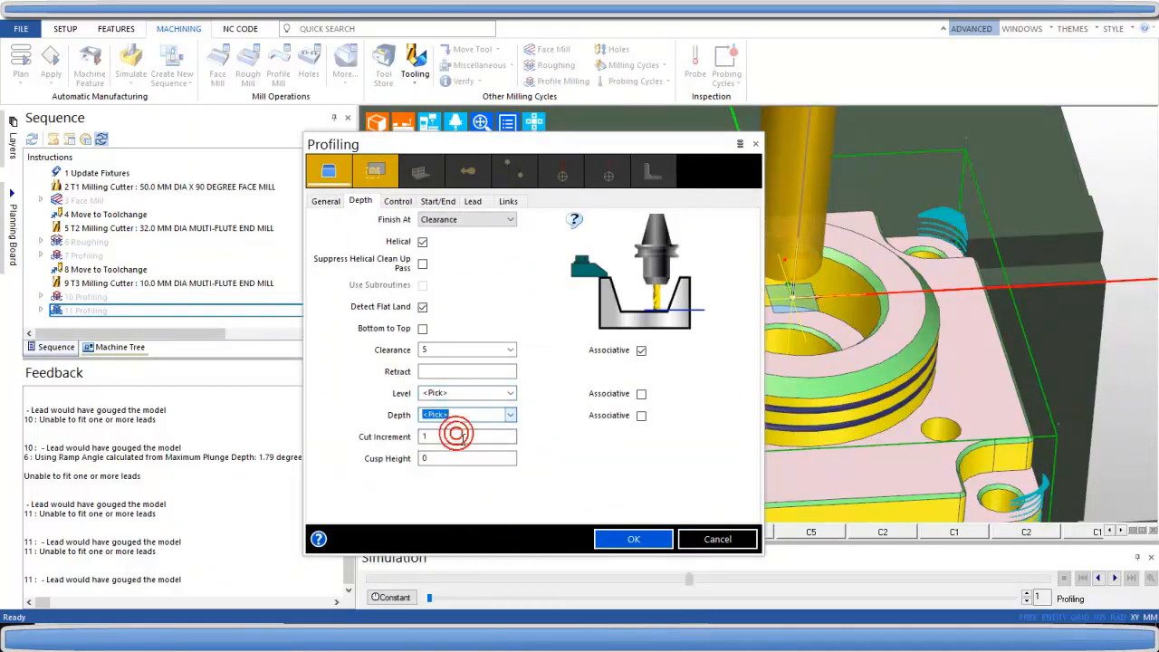
{"action": "type", "text": "20"}
Step: Clear the finishing cycle's lead-in length, set its lead radius to 2, and back out of the feature selection
{"action": "left_click", "coordinate": [398, 201]}
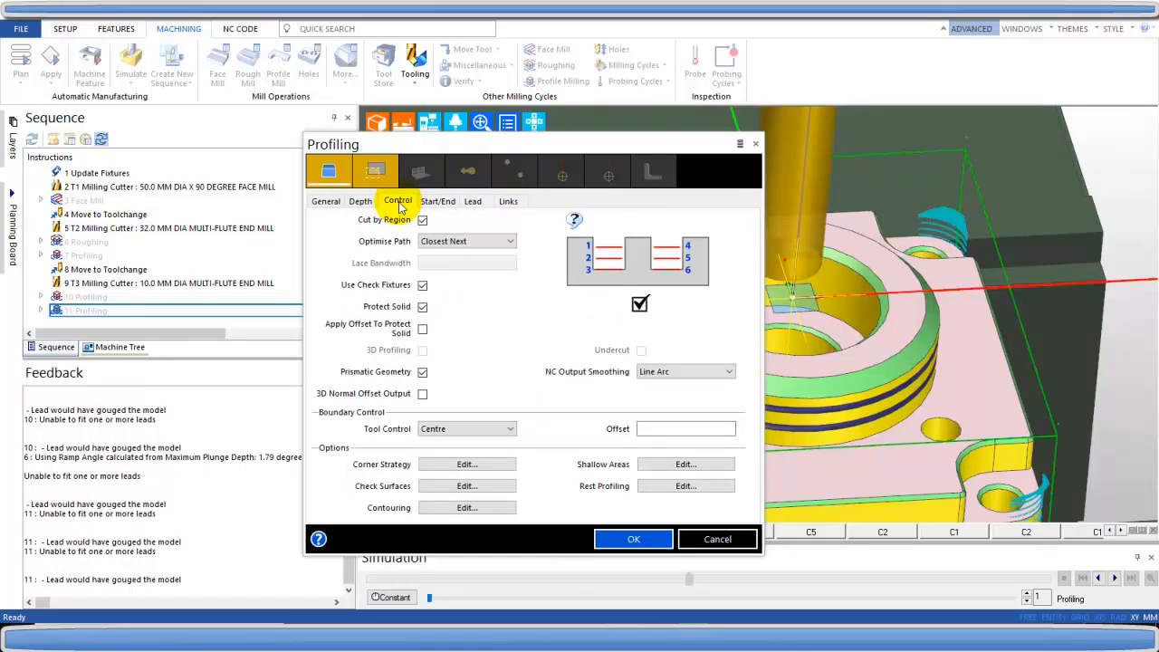
{"action": "left_click", "coordinate": [473, 202]}
{"action": "left_click", "coordinate": [483, 386]}
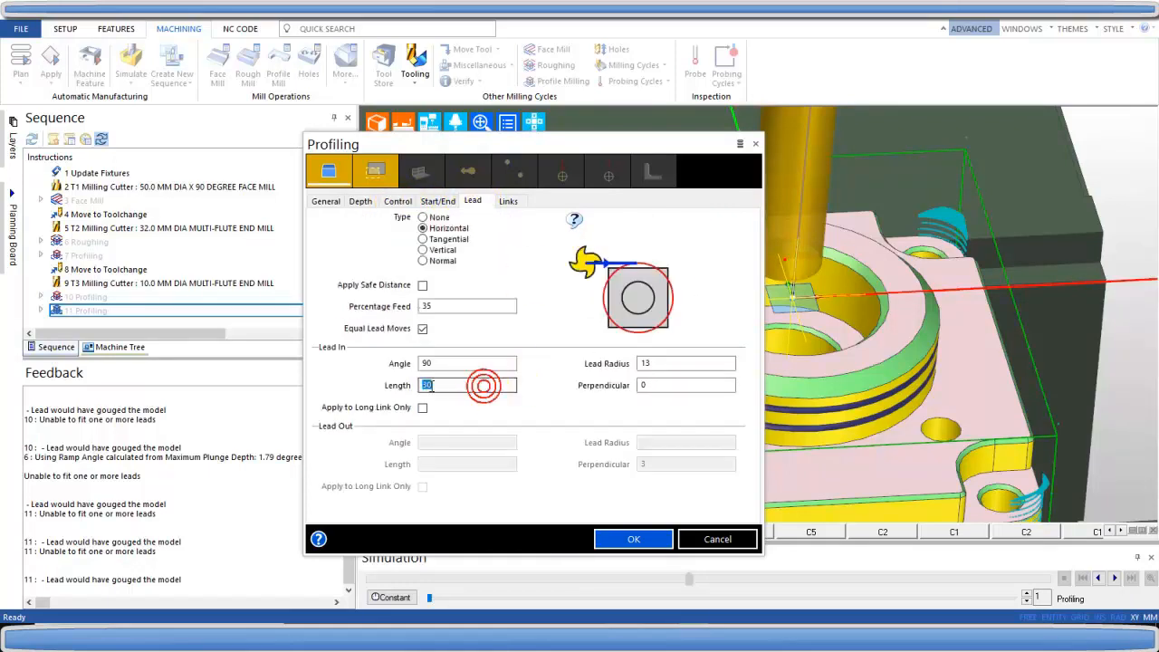
{"action": "left_click", "coordinate": [661, 363]}
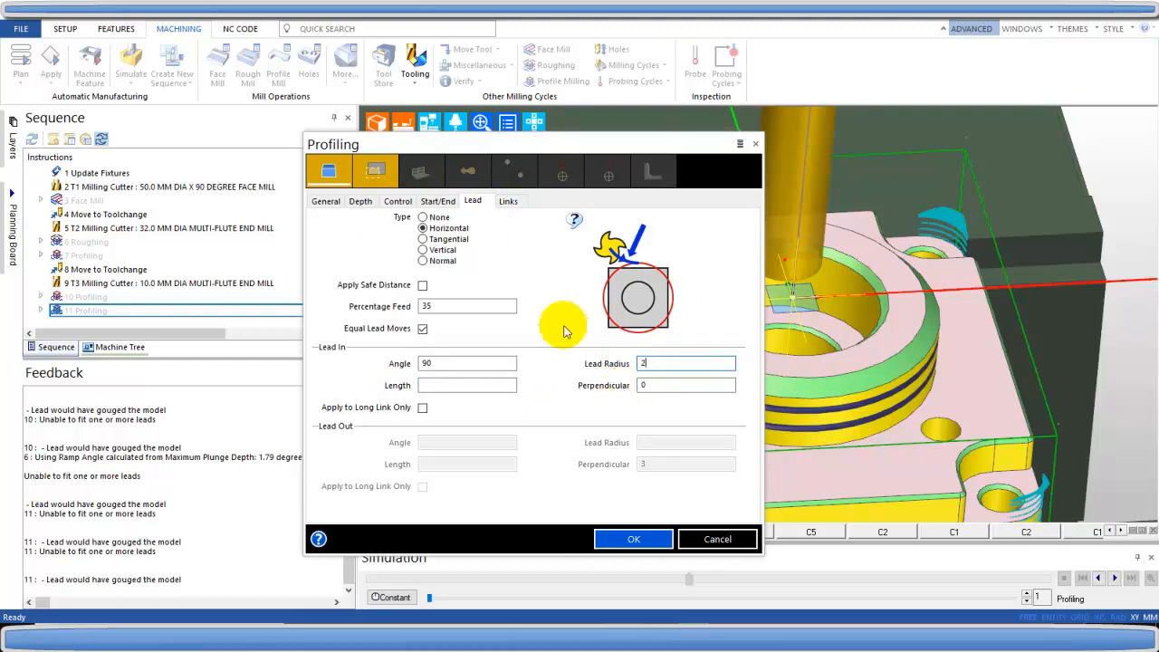
{"action": "left_click", "coordinate": [621, 541]}
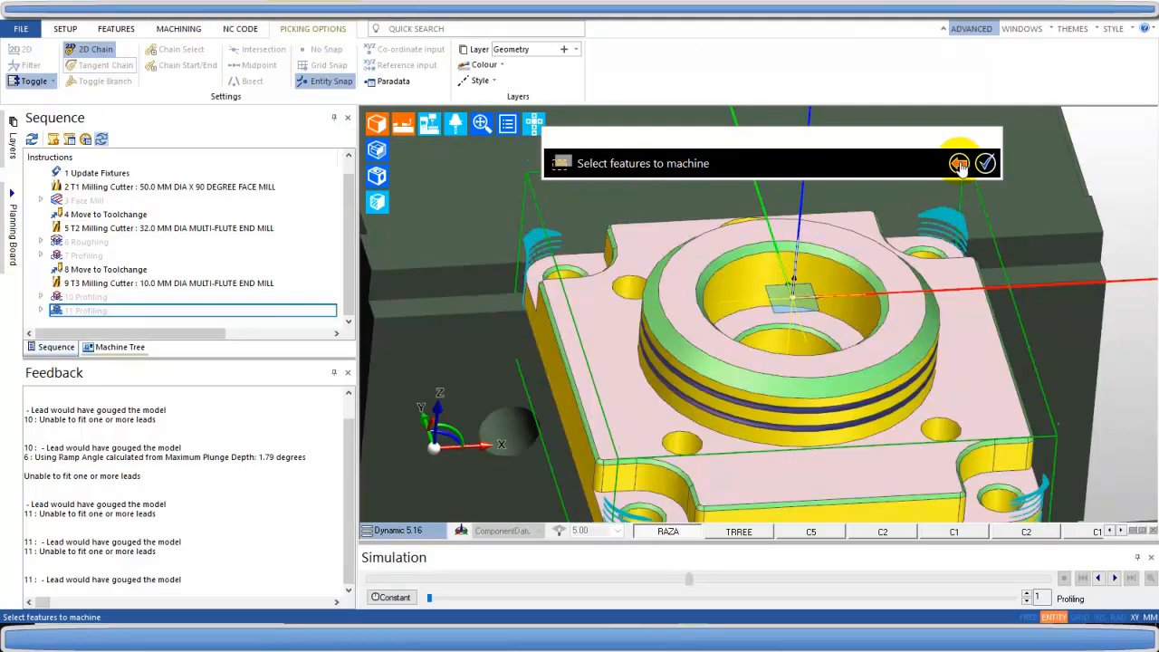
{"action": "left_click", "coordinate": [611, 341]}
Step: Restart the finishing Profiling cycle with the Wireframe model type and its level and depth set to Pick
{"action": "left_click", "coordinate": [553, 81]}
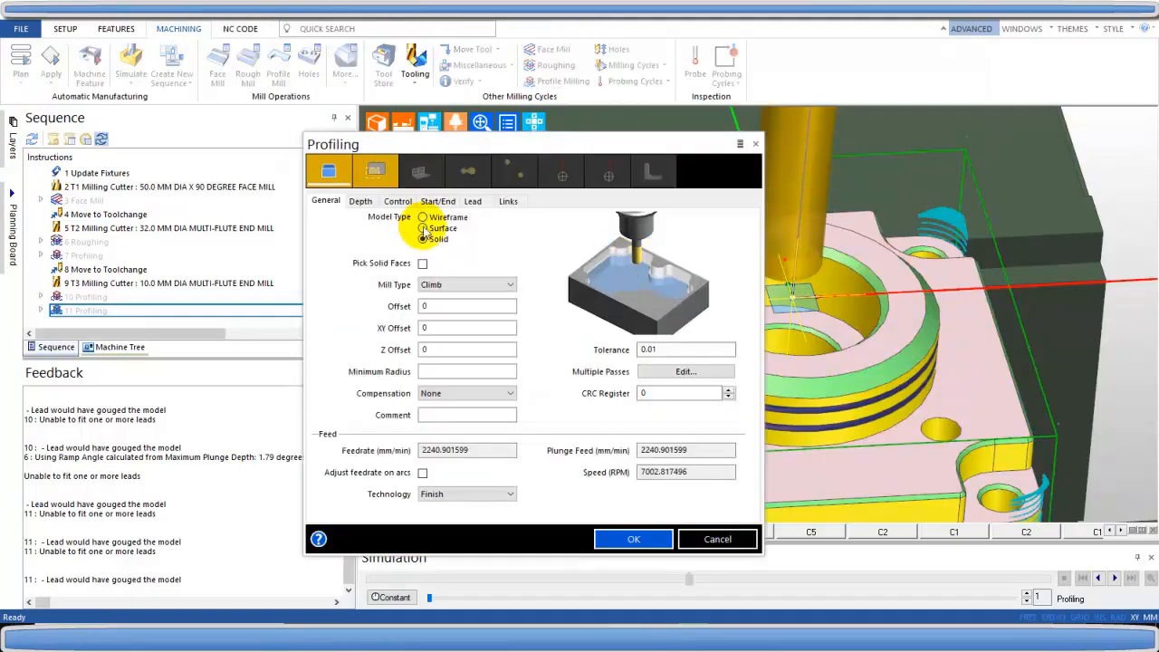
{"action": "left_click", "coordinate": [360, 200]}
{"action": "left_click", "coordinate": [511, 393]}
{"action": "left_click", "coordinate": [435, 416]}
{"action": "left_click", "coordinate": [511, 415]}
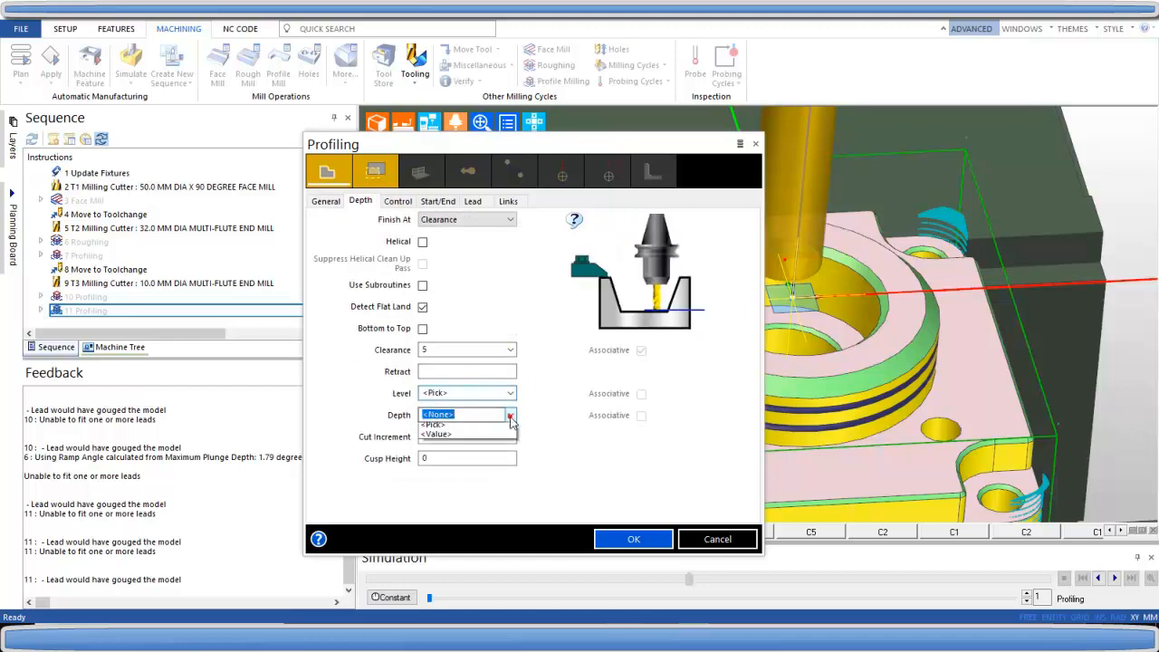
{"action": "left_click", "coordinate": [443, 438]}
{"action": "left_click", "coordinate": [614, 540]}
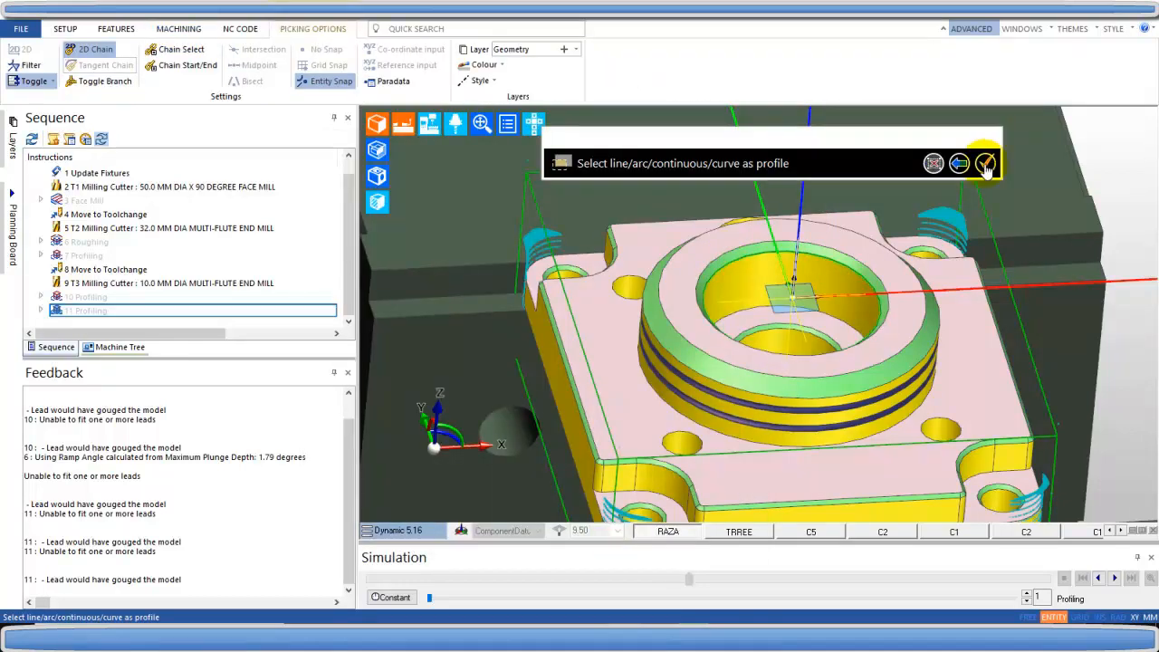
Step: Define the central bore's wireframe profile, level and depth for the finishing cycle, without a containment boundary
{"action": "left_click", "coordinate": [988, 164]}
{"action": "middle_click_drag", "start_coordinate": [819, 280], "coordinate": [824, 332]}
{"action": "left_click", "coordinate": [987, 164]}
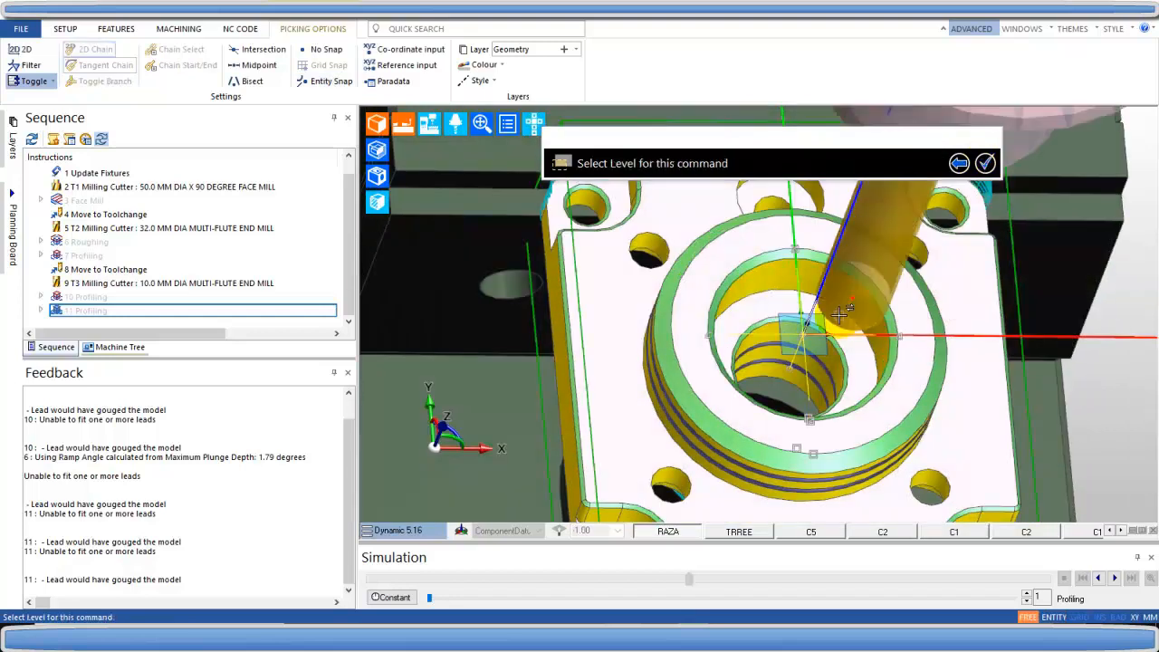
{"action": "left_click", "coordinate": [803, 336]}
{"action": "scroll", "coordinate": [757, 304], "scroll_direction": "up", "scroll_amount": 5}
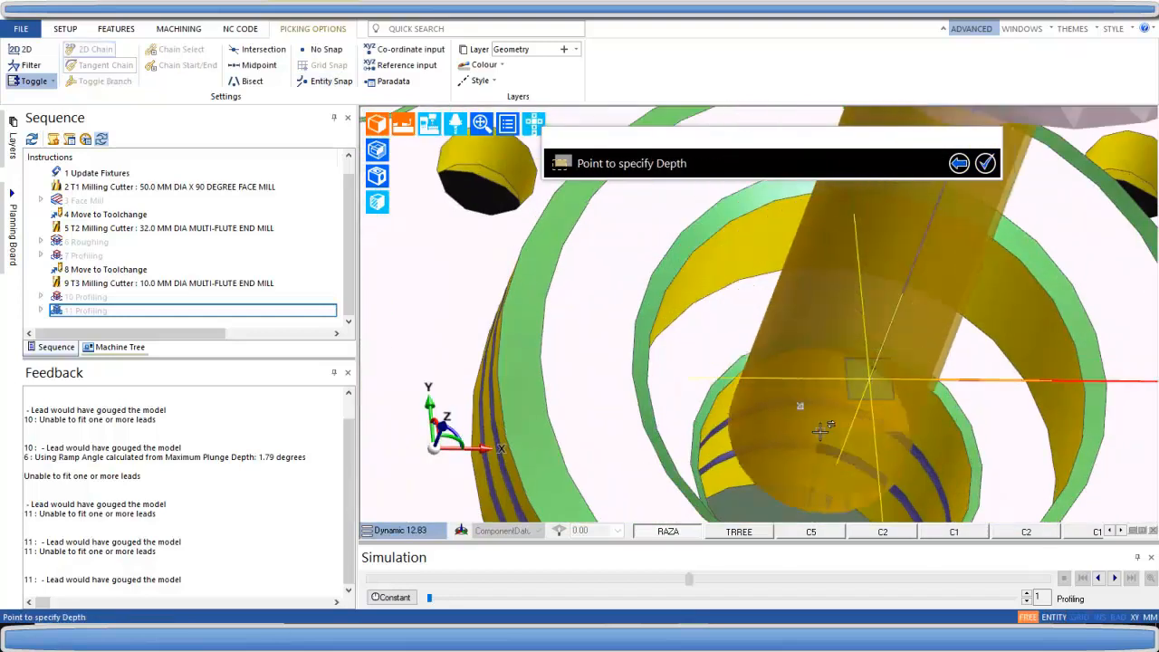
{"action": "left_click", "coordinate": [794, 303]}
{"action": "scroll", "coordinate": [794, 303], "scroll_direction": "down", "scroll_amount": 5}
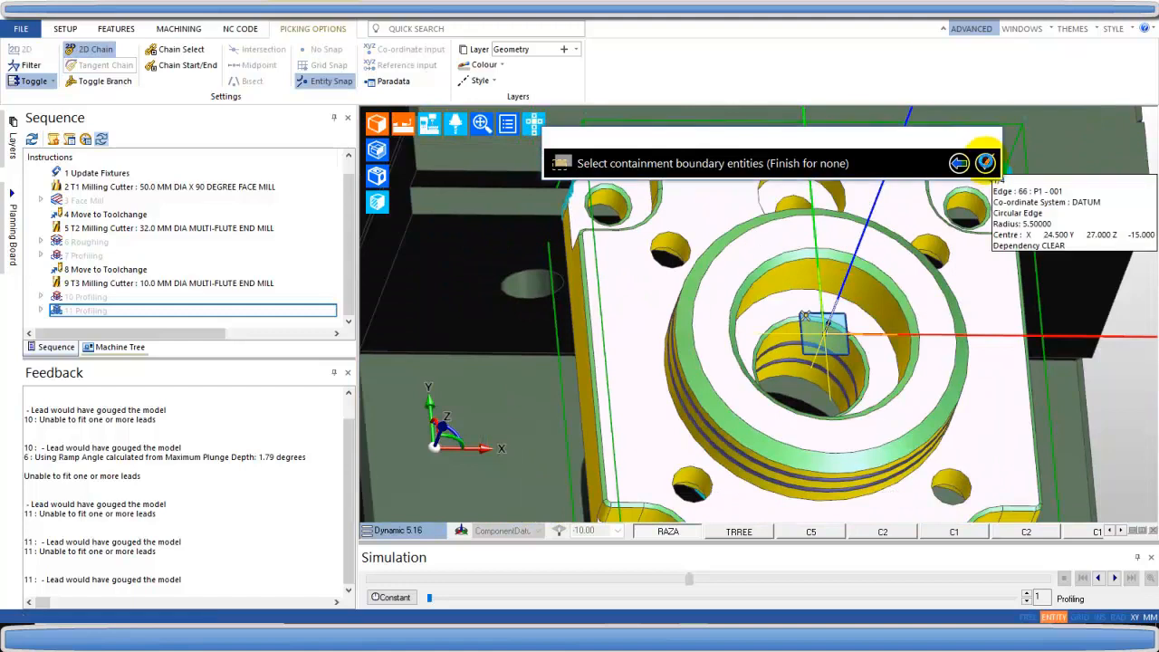
{"action": "left_click", "coordinate": [986, 163]}
Step: Set the lead radius of the central bore's finishing Profiling cycle to 6
{"action": "middle_click_drag", "start_coordinate": [885, 357], "coordinate": [744, 386]}
{"action": "double_click", "coordinate": [88, 311]}
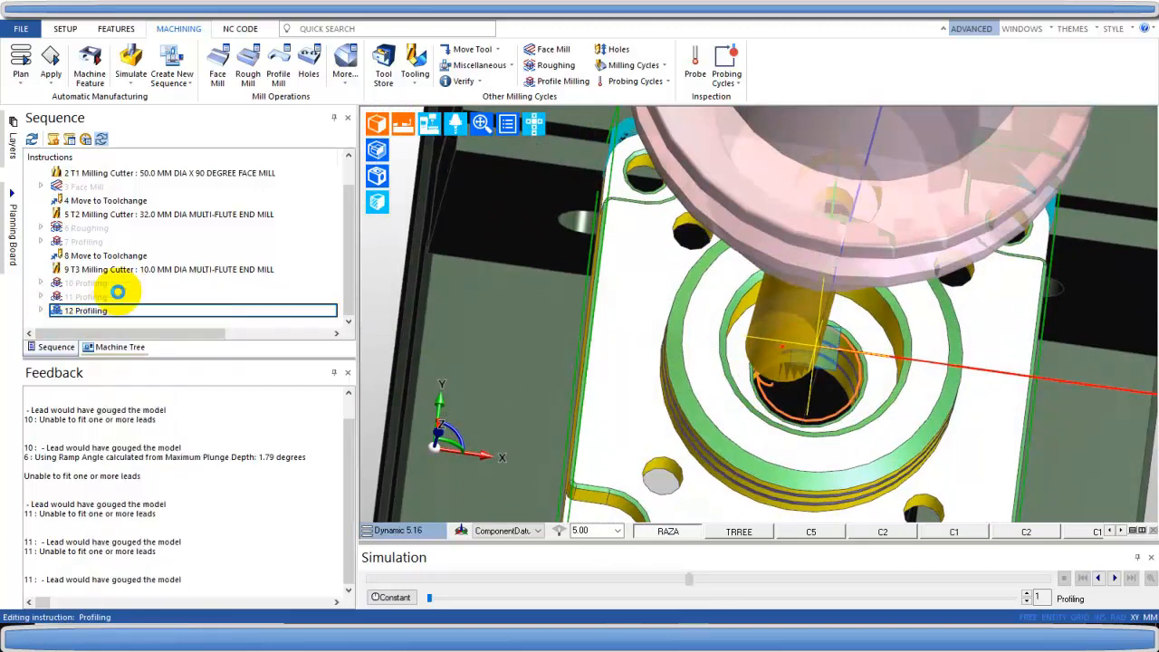
{"action": "left_click", "coordinate": [473, 202]}
{"action": "left_click_drag", "start_coordinate": [658, 362], "coordinate": [597, 357]}
{"action": "type", "text": "6"}
{"action": "left_click", "coordinate": [634, 538]}
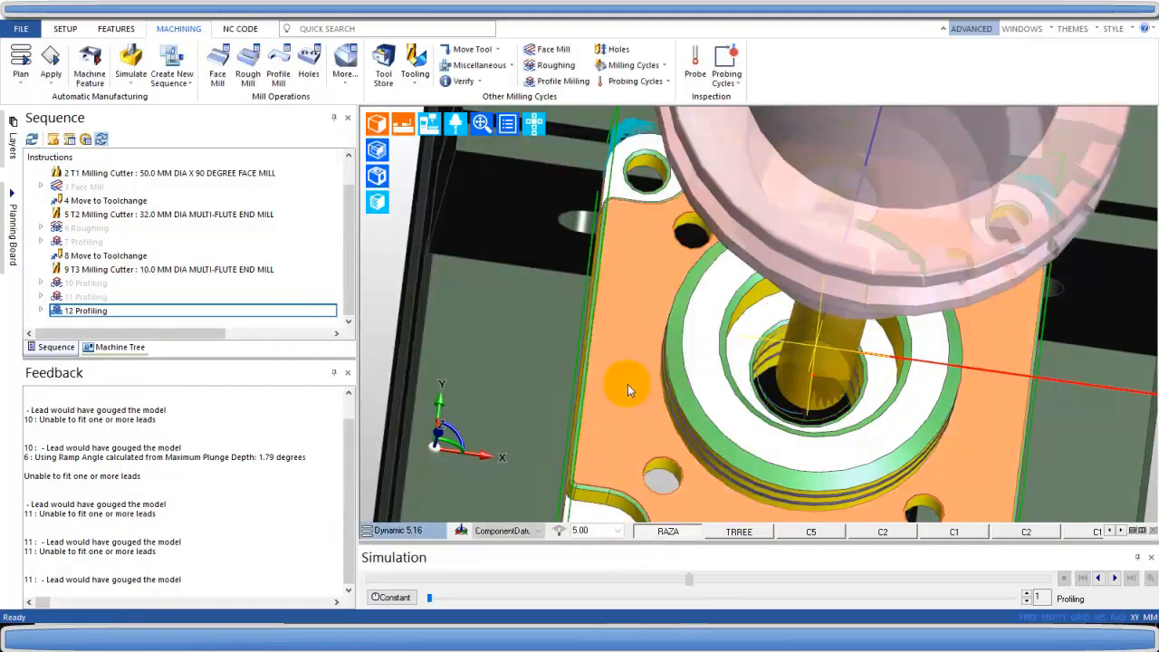
Step: Set the lead-in length of the central bore's finishing Profiling cycle to 3
{"action": "middle_click_drag", "start_coordinate": [839, 361], "coordinate": [756, 371]}
{"action": "double_click", "coordinate": [126, 292]}
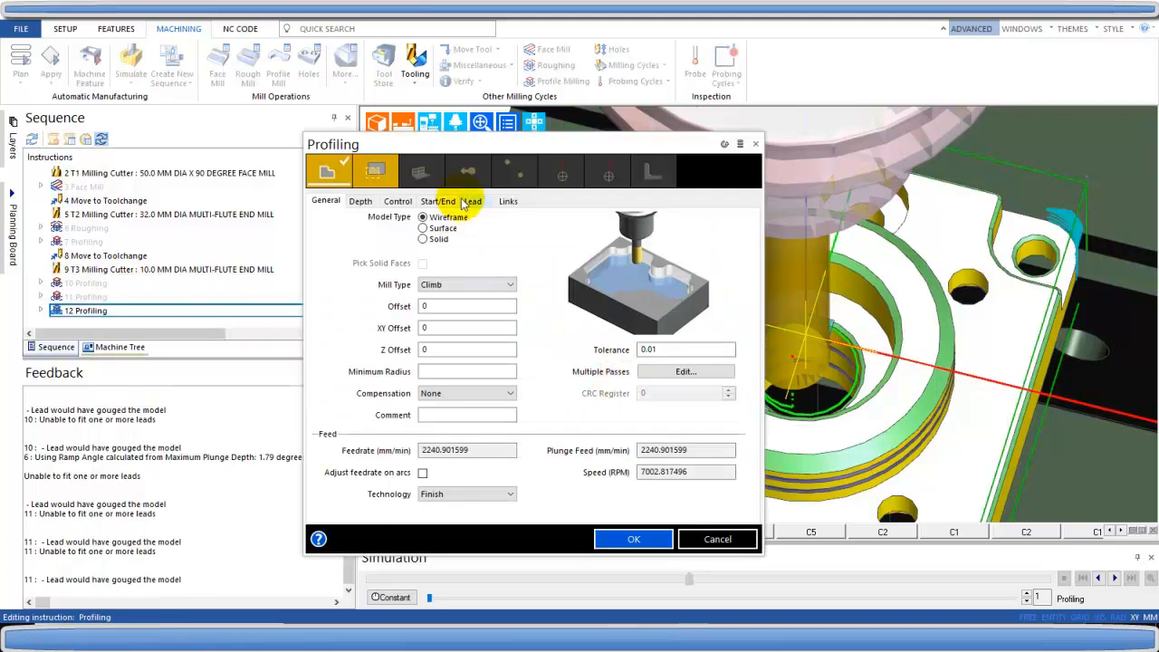
{"action": "left_click", "coordinate": [473, 200]}
{"action": "left_click", "coordinate": [445, 385]}
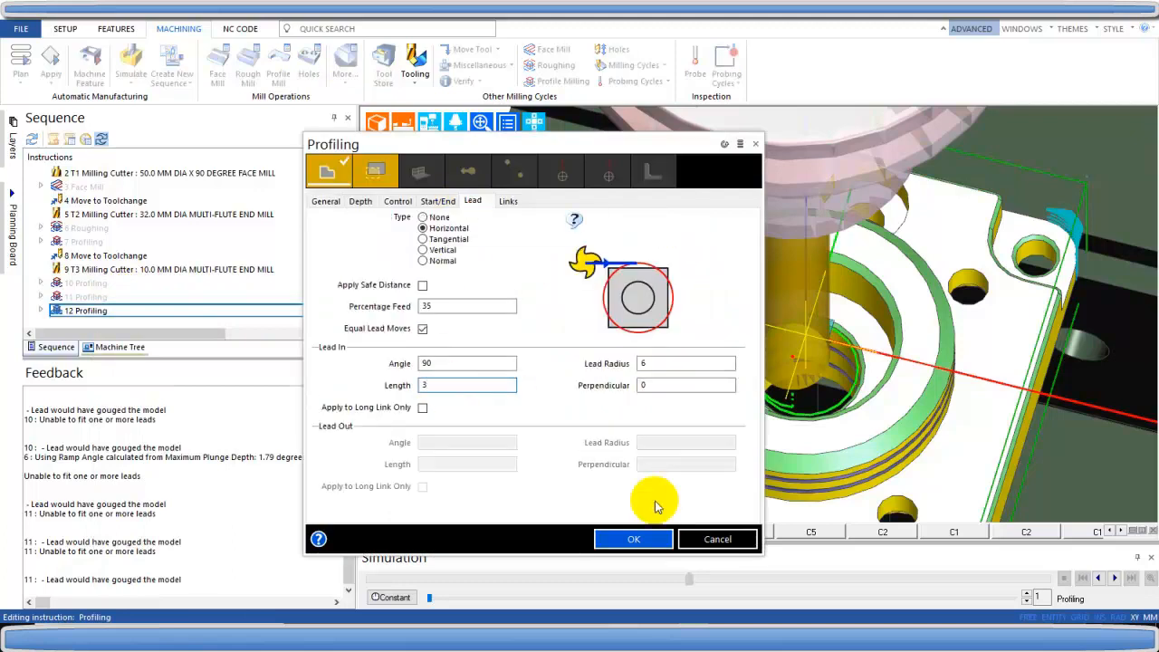
{"action": "left_click", "coordinate": [634, 539]}
{"action": "middle_click_drag", "start_coordinate": [650, 386], "coordinate": [784, 403]}
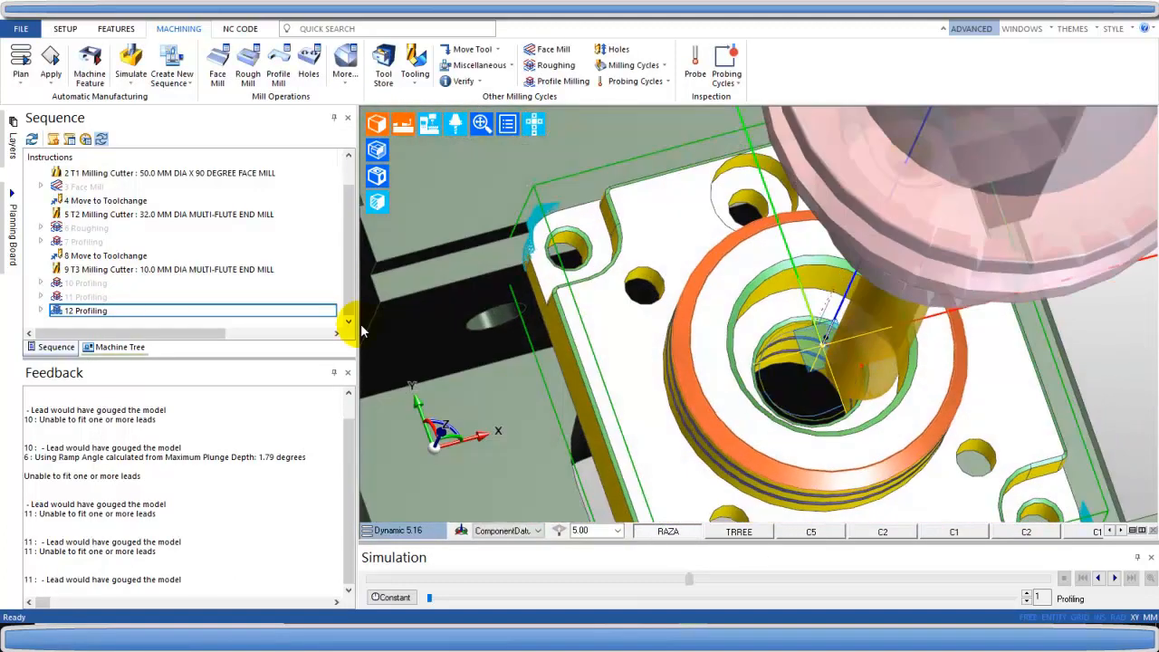
Step: Set the lead-in length of the central bore's finishing Profiling cycle to 0
{"action": "right_click", "coordinate": [100, 312]}
{"action": "left_click", "coordinate": [138, 288]}
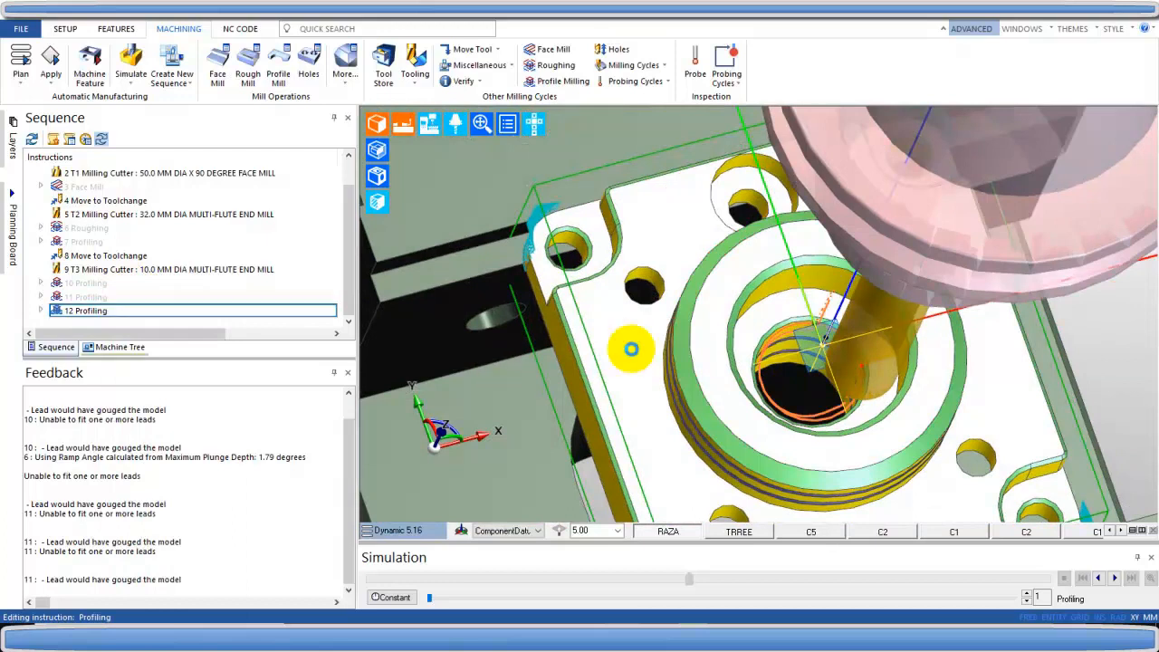
{"action": "left_click", "coordinate": [473, 201]}
{"action": "left_click_drag", "start_coordinate": [436, 385], "coordinate": [389, 381]}
{"action": "type", "text": "0"}
{"action": "key", "text": "Return"}
Step: Create another wireframe Profiling cycle inside the central bore, picking its profile, level and depth without a containment boundary
{"action": "middle_click_drag", "start_coordinate": [873, 406], "coordinate": [768, 319]}
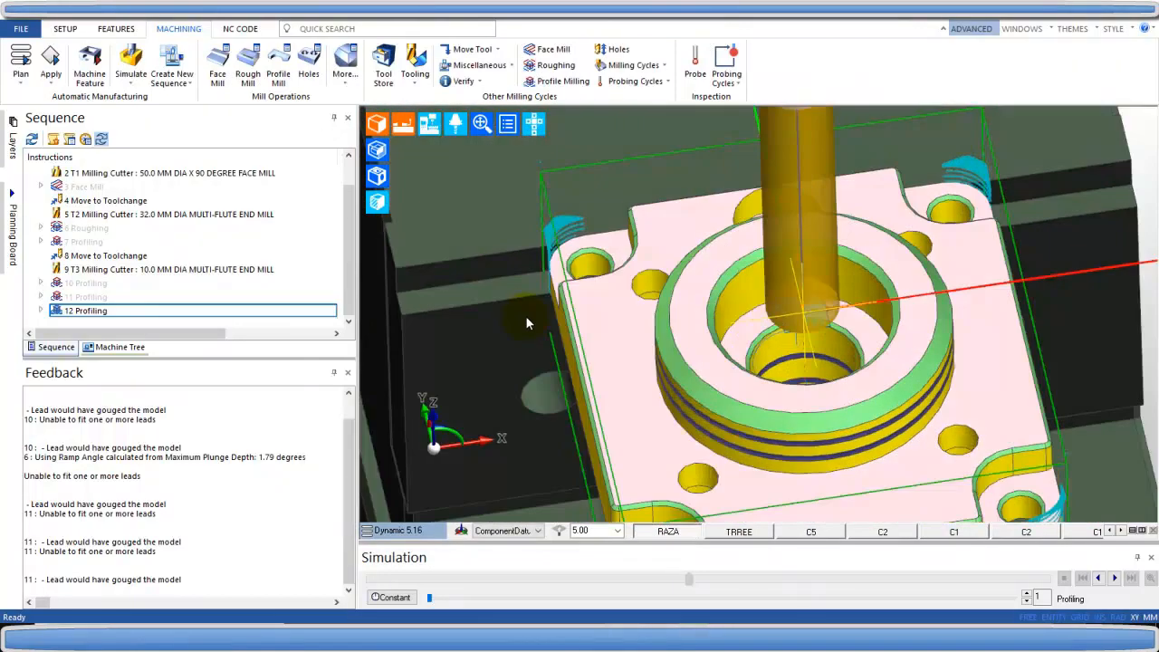
{"action": "left_click", "coordinate": [562, 81]}
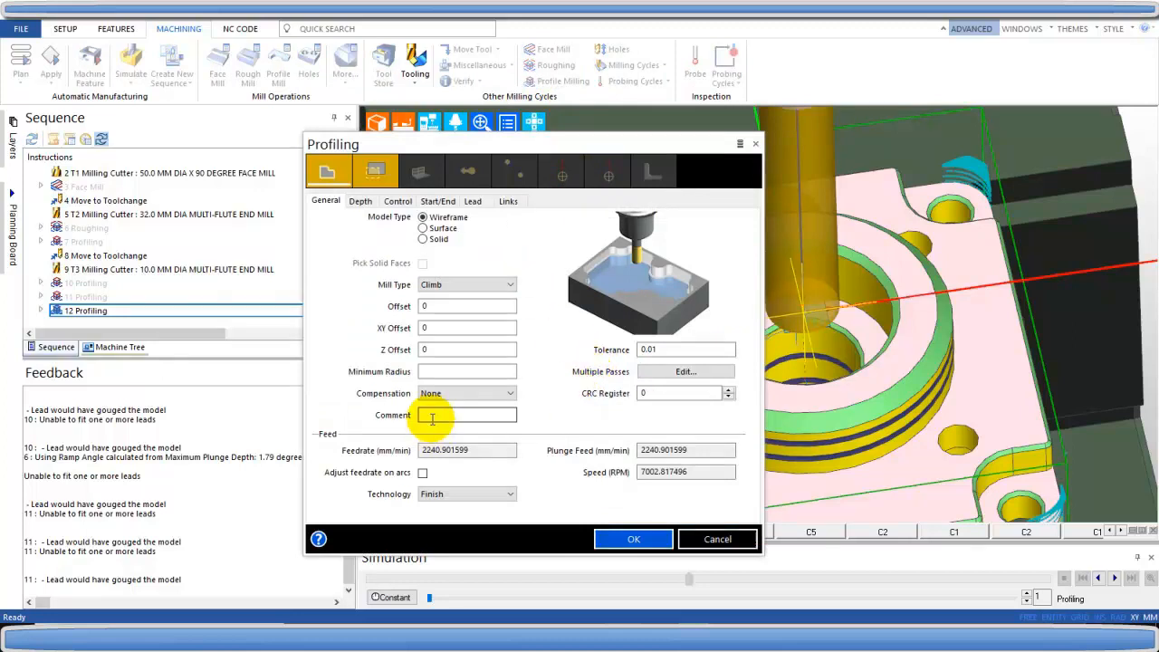
{"action": "left_click", "coordinate": [631, 539]}
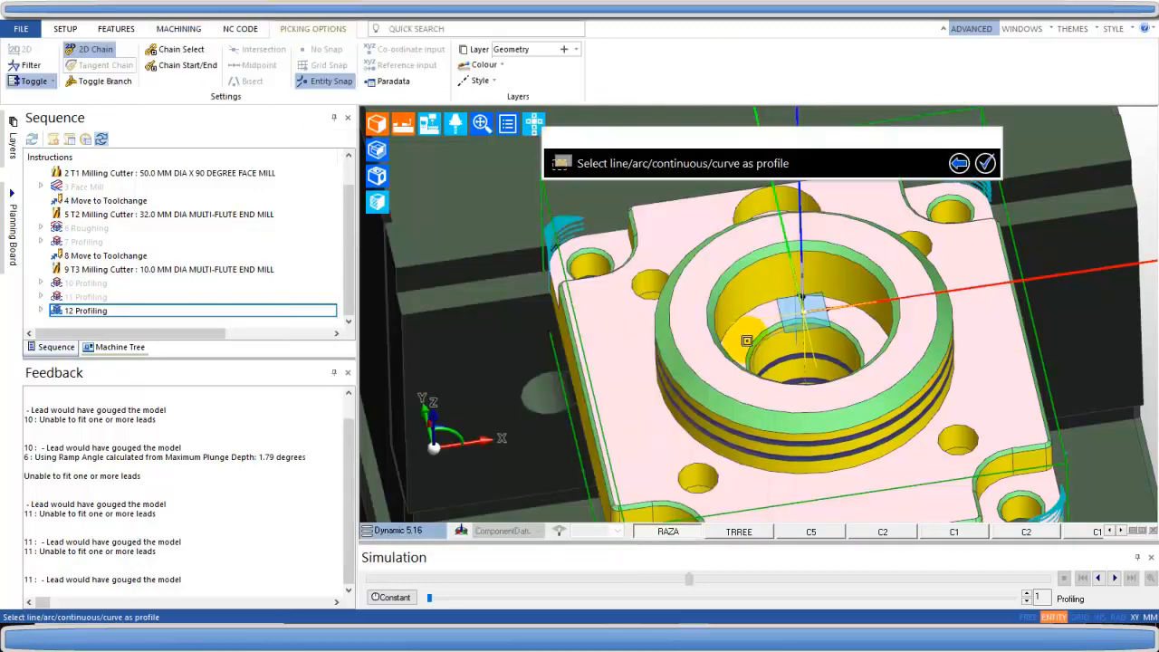
{"action": "scroll", "coordinate": [827, 304], "scroll_direction": "up", "scroll_amount": 5}
{"action": "left_click", "coordinate": [914, 311]}
{"action": "left_click", "coordinate": [987, 166]}
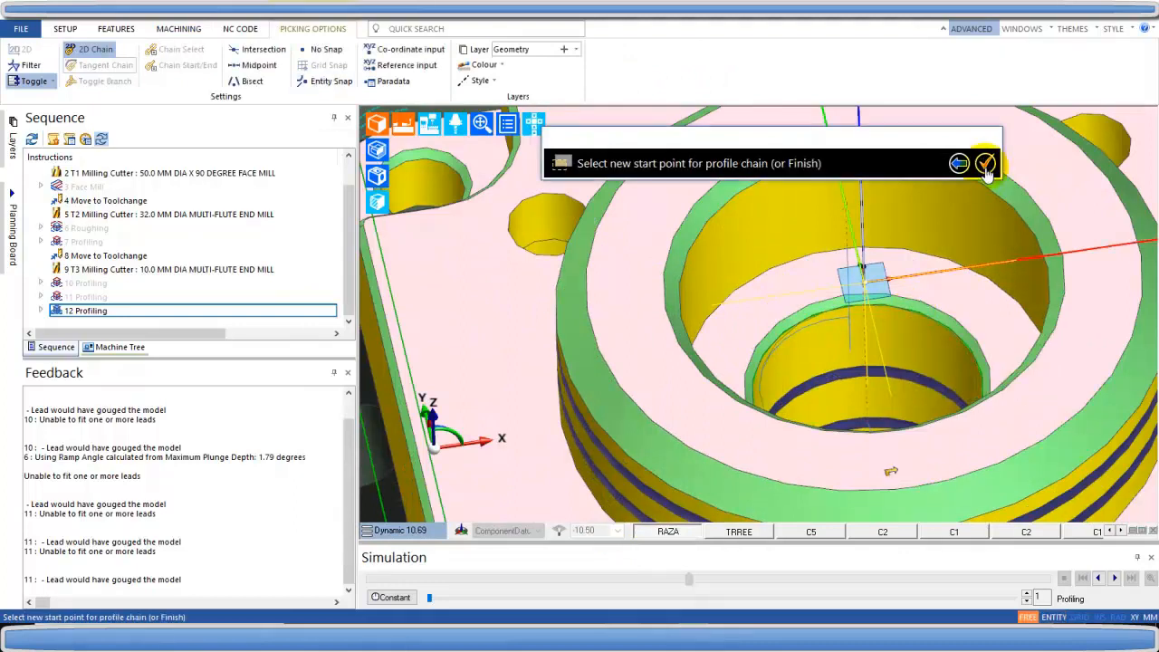
{"action": "scroll", "coordinate": [923, 217], "scroll_direction": "down", "scroll_amount": 1}
{"action": "middle_click_drag", "start_coordinate": [885, 336], "coordinate": [849, 418]}
{"action": "right_click", "coordinate": [875, 413]}
{"action": "left_click", "coordinate": [879, 372]}
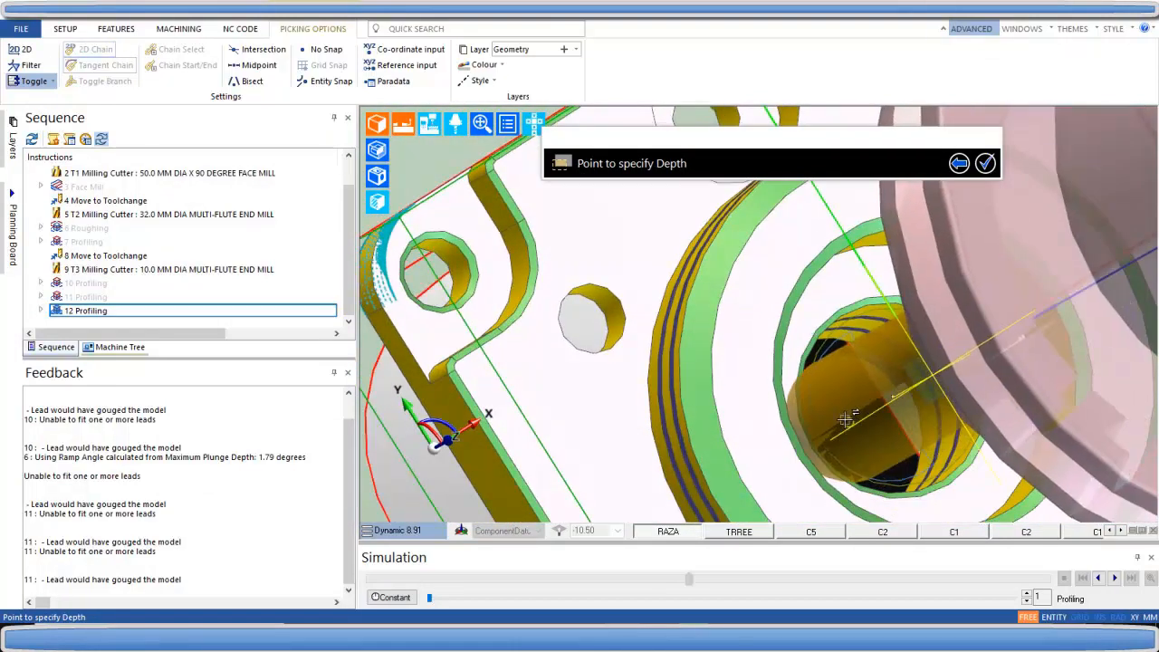
{"action": "left_click", "coordinate": [848, 420]}
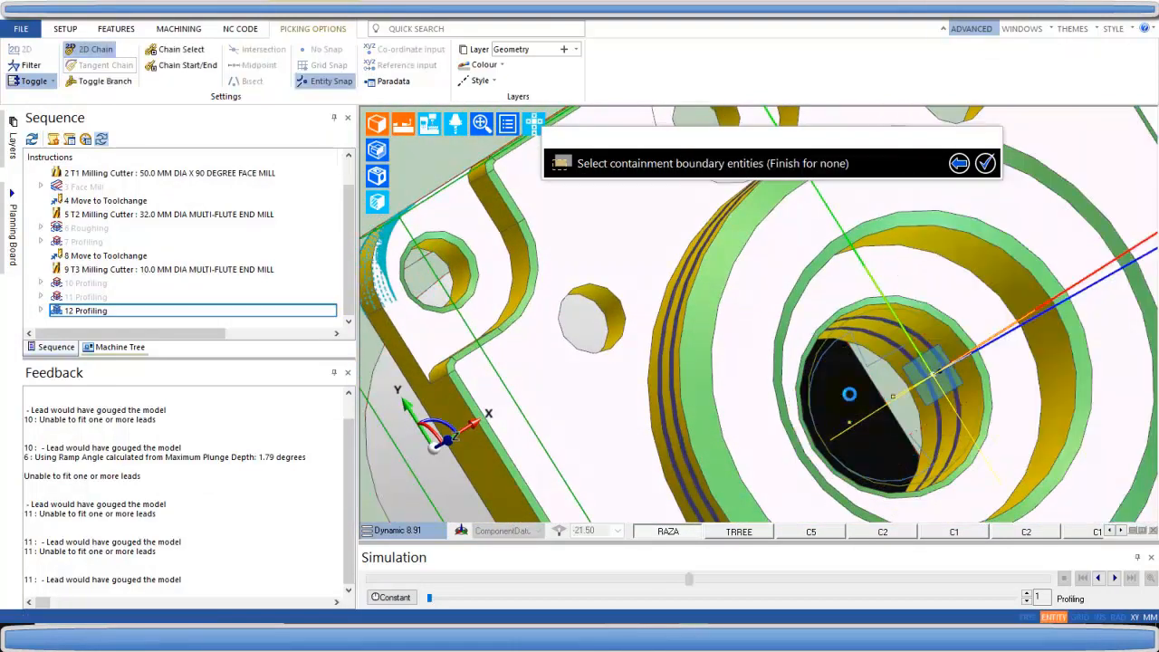
{"action": "left_click", "coordinate": [985, 163]}
Step: Edit the perpendicular lead-in distance of the newest bore Profiling cycle, with lead angle 90 and lead radius 2
{"action": "right_click", "coordinate": [116, 299]}
{"action": "left_click", "coordinate": [145, 293]}
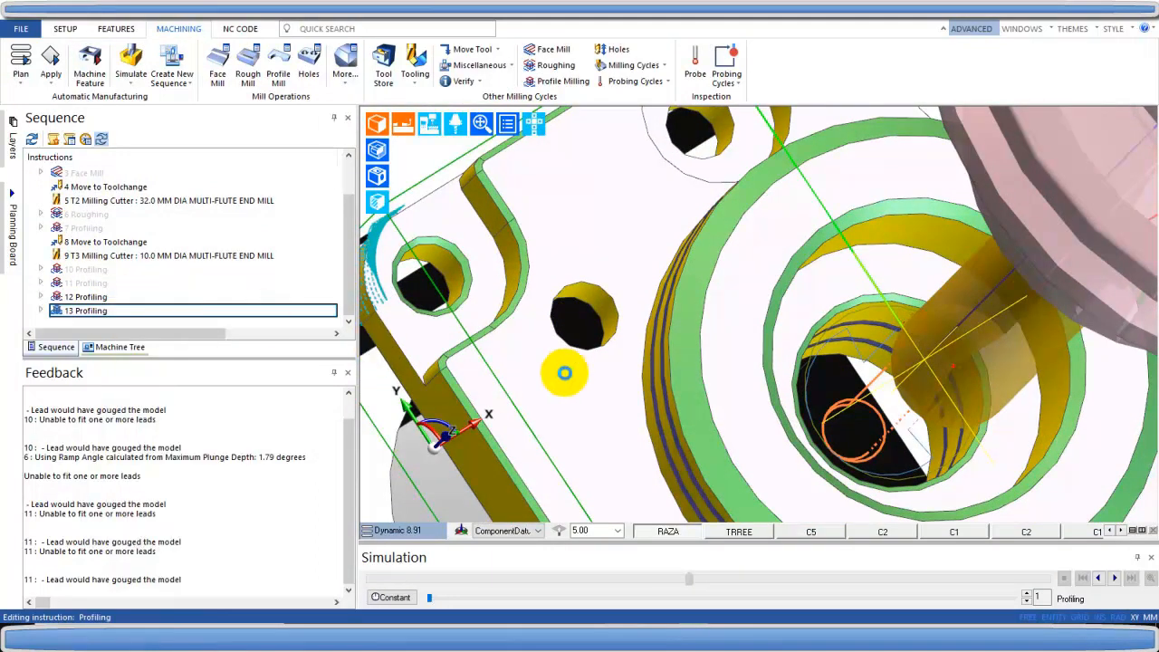
{"action": "left_click", "coordinate": [472, 201]}
{"action": "left_click", "coordinate": [658, 382]}
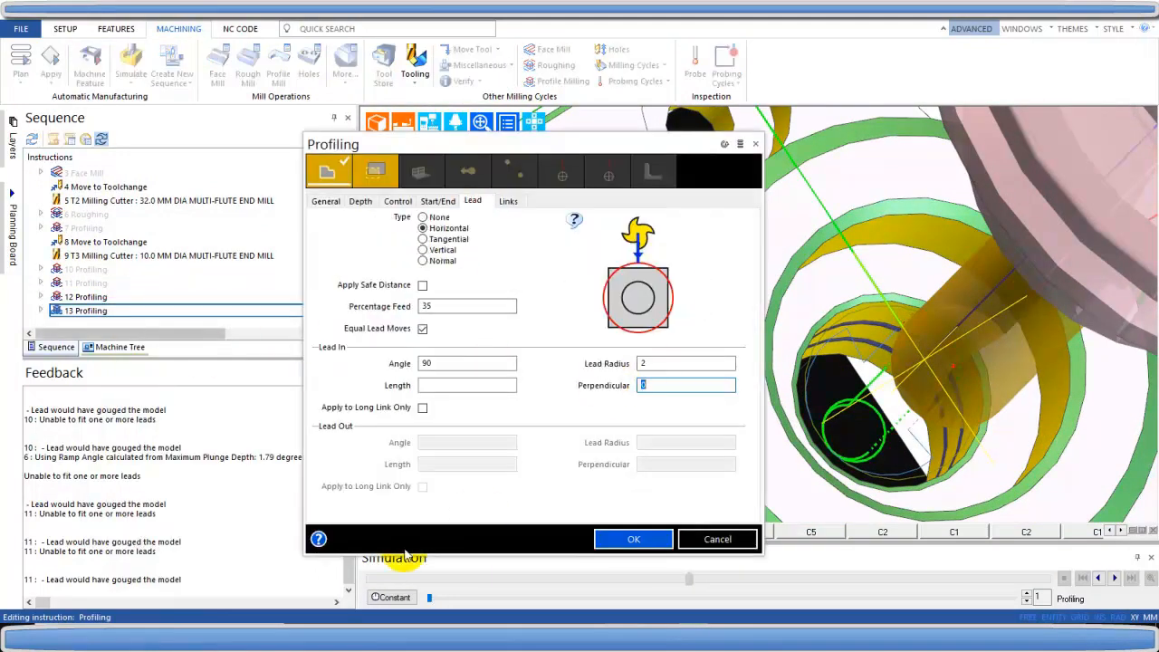
{"action": "left_click", "coordinate": [628, 538]}
Step: Adjust the lead-in angle of the newest bore Profiling cycle
{"action": "middle_click_drag", "start_coordinate": [776, 425], "coordinate": [571, 422]}
{"action": "right_click", "coordinate": [83, 313]}
{"action": "left_click", "coordinate": [173, 307]}
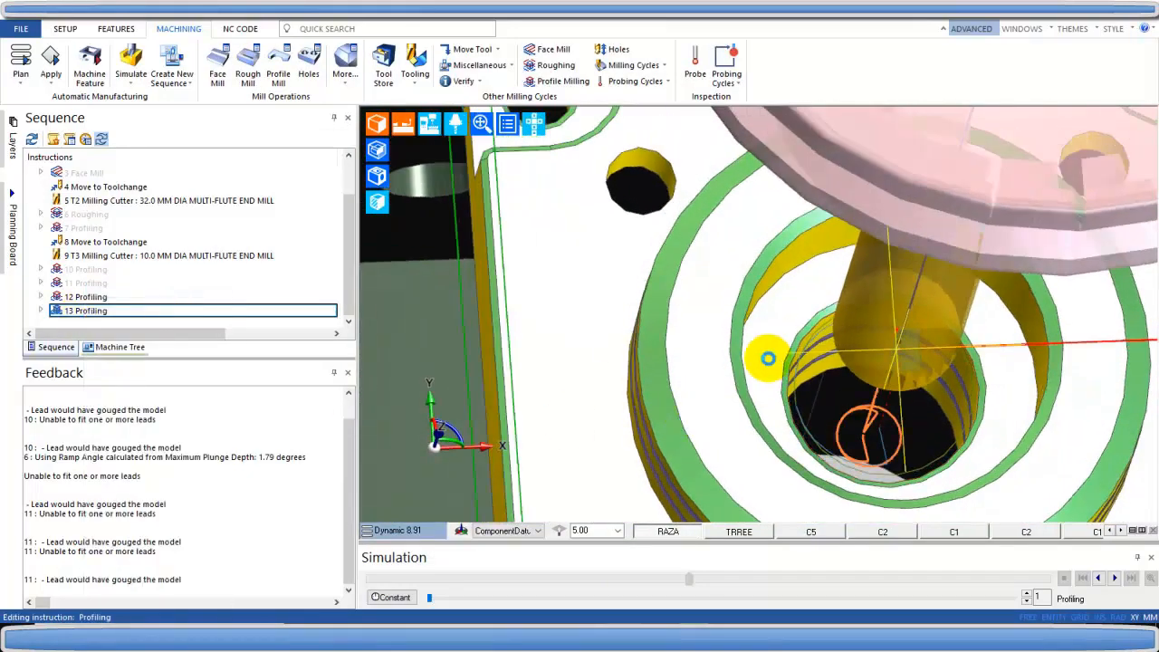
{"action": "left_click", "coordinate": [473, 201]}
{"action": "left_click", "coordinate": [449, 363]}
{"action": "key", "text": "Return"}
{"action": "middle_click_drag", "start_coordinate": [667, 461], "coordinate": [689, 349]}
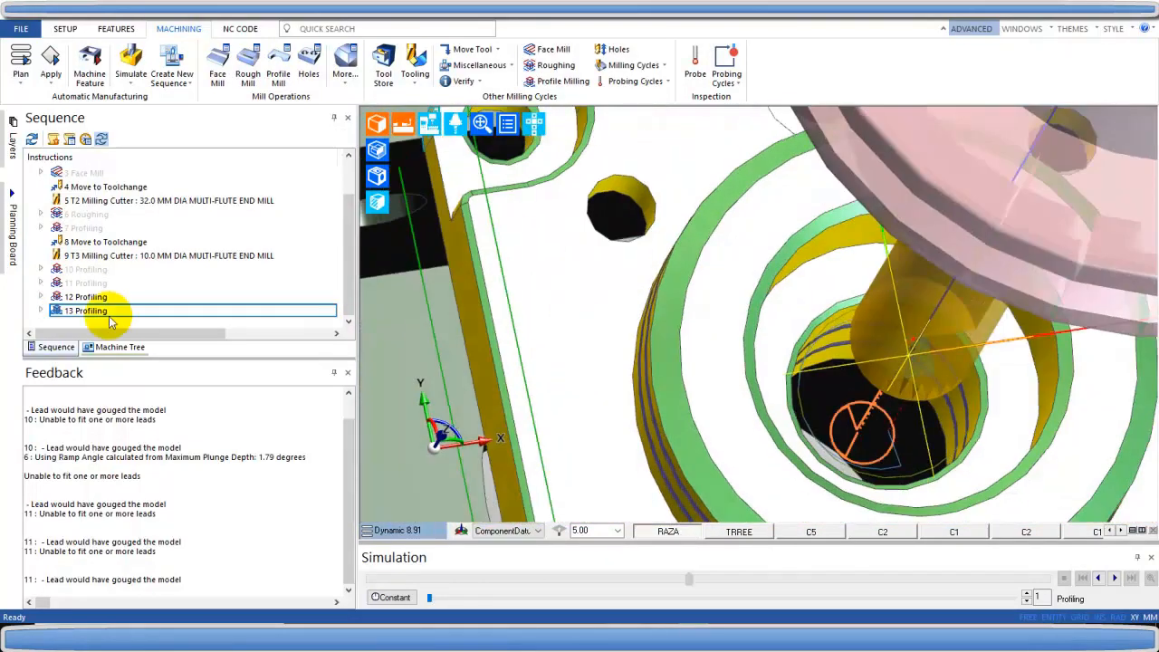
Step: Set the lead-in angle of the preceding bore Profiling cycle to 60, with lead radius 6 and perpendicular 3
{"action": "right_click", "coordinate": [94, 297]}
{"action": "left_click", "coordinate": [119, 288]}
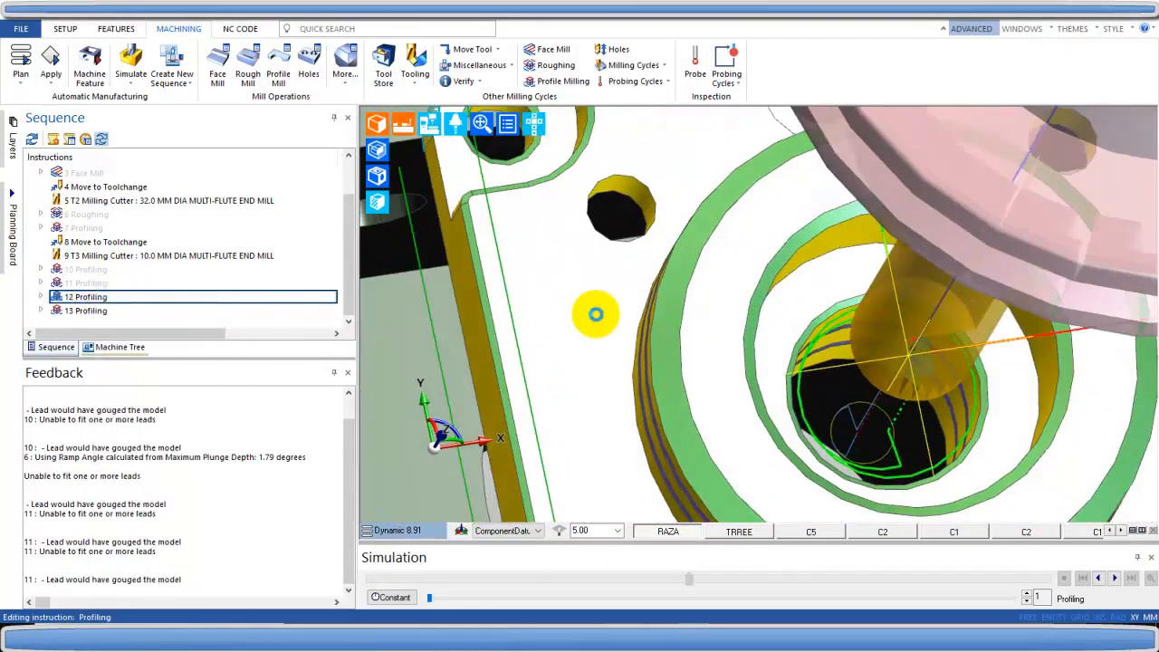
{"action": "left_click", "coordinate": [472, 201]}
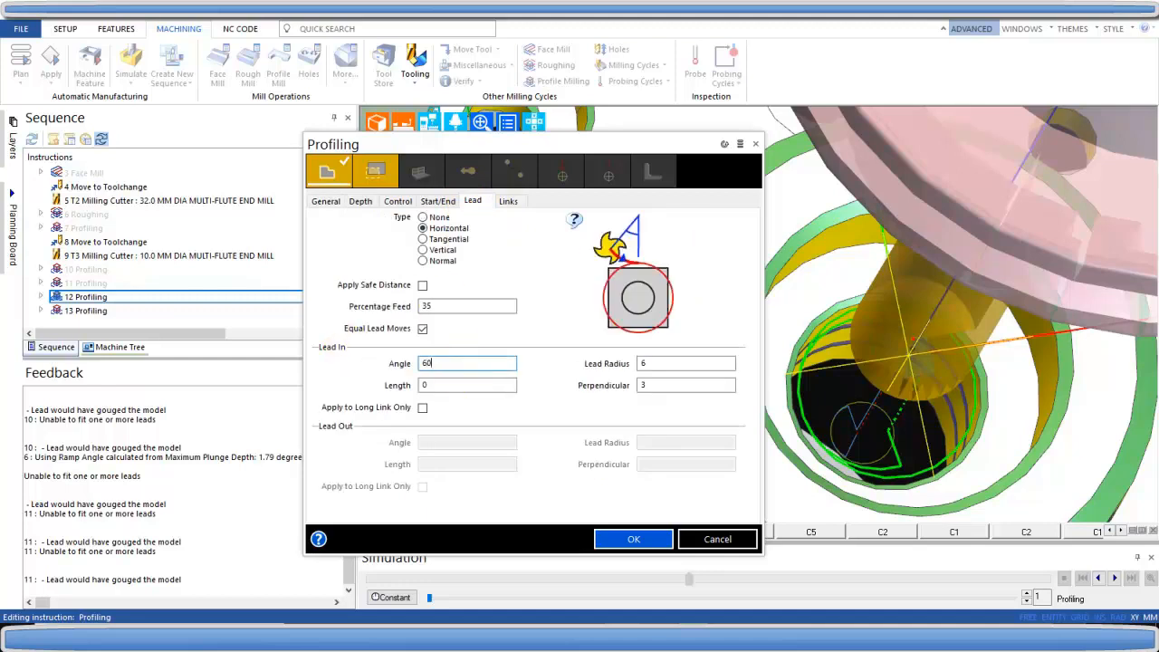
{"action": "key", "text": "Return"}
Step: Hide the toolpaths of the last two bore Profiling cycles
{"action": "mouse_move", "coordinate": [846, 383]}
{"action": "middle_mouse_down"}
{"action": "mouse_move", "coordinate": [876, 291]}
{"action": "mouse_move", "coordinate": [868, 386]}
{"action": "middle_mouse_up"}
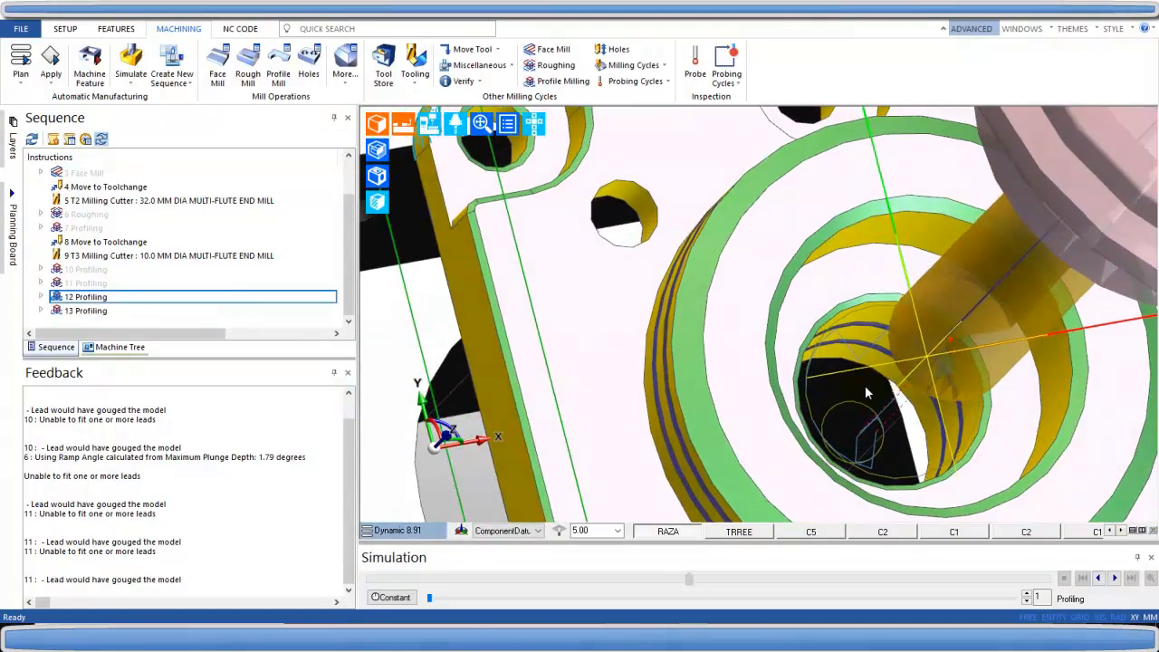
{"action": "right_click", "coordinate": [90, 297]}
{"action": "left_click", "coordinate": [108, 400]}
{"action": "right_click", "coordinate": [95, 323]}
{"action": "left_click", "coordinate": [109, 401]}
Step: Insert a Move to Toolchange with X and Y fixed after the last Profiling cycle
{"action": "left_click", "coordinate": [472, 49]}
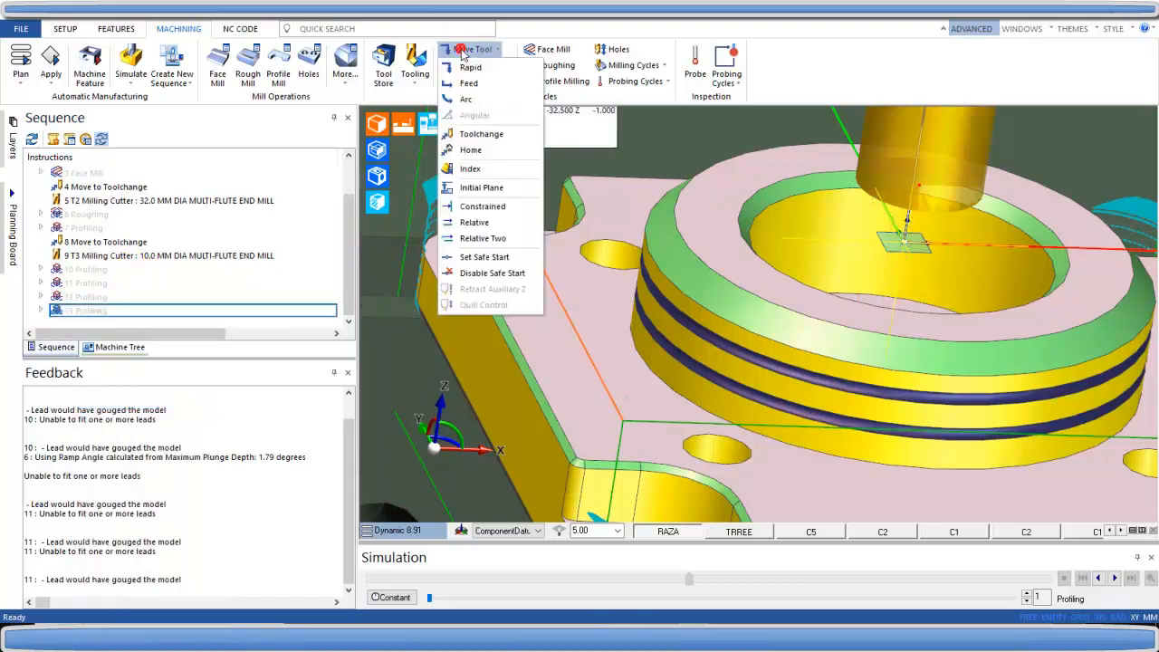
{"action": "left_click", "coordinate": [472, 134]}
{"action": "left_click", "coordinate": [472, 134]}
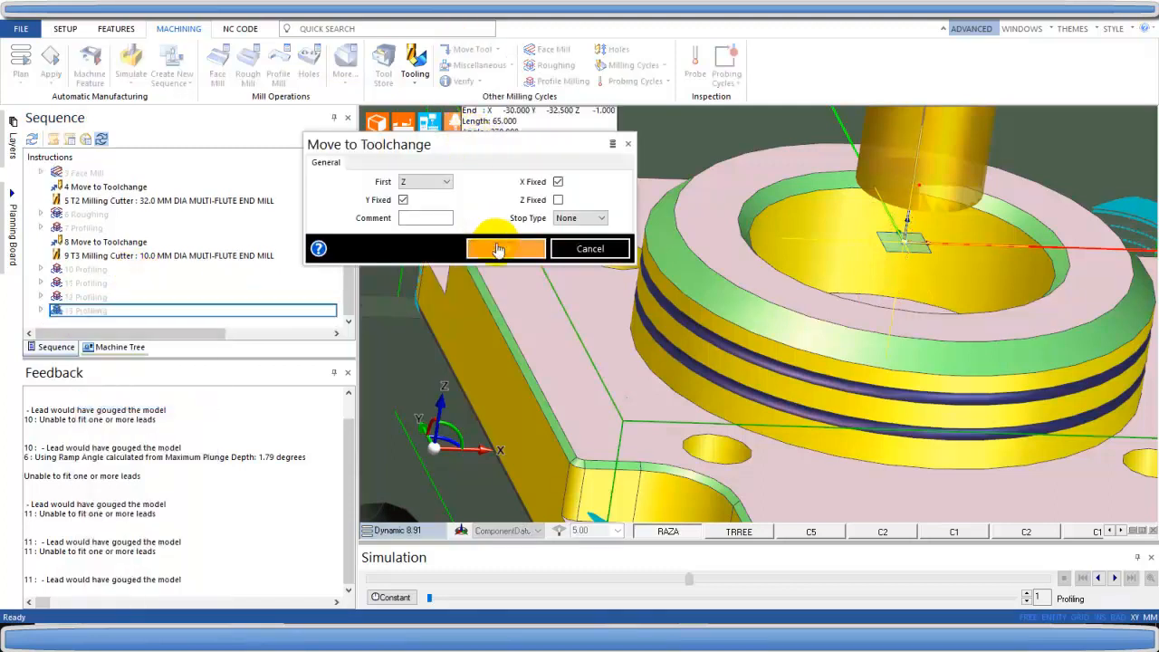
{"action": "left_click", "coordinate": [499, 249]}
Step: Copy the 10.0 mm x 1mm Thick T-Slot Cutter in the tool store and give the copy a 0.5 corner radius
{"action": "left_click", "coordinate": [384, 64]}
{"action": "left_click", "coordinate": [221, 570]}
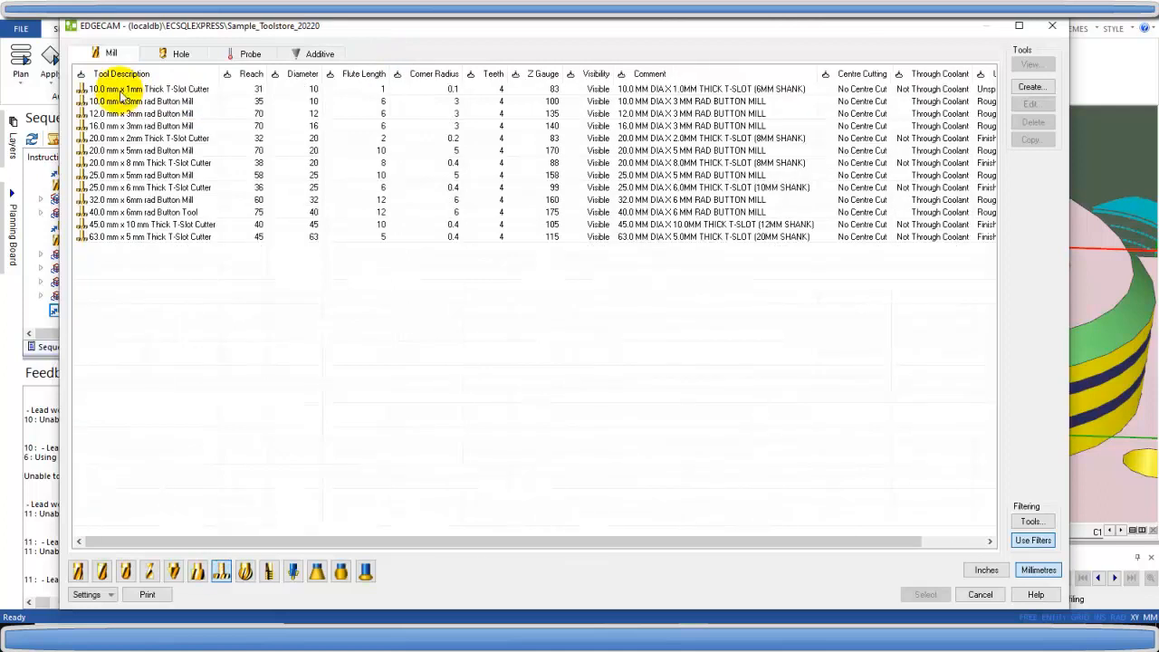
{"action": "left_click", "coordinate": [123, 89]}
{"action": "left_click", "coordinate": [1031, 138]}
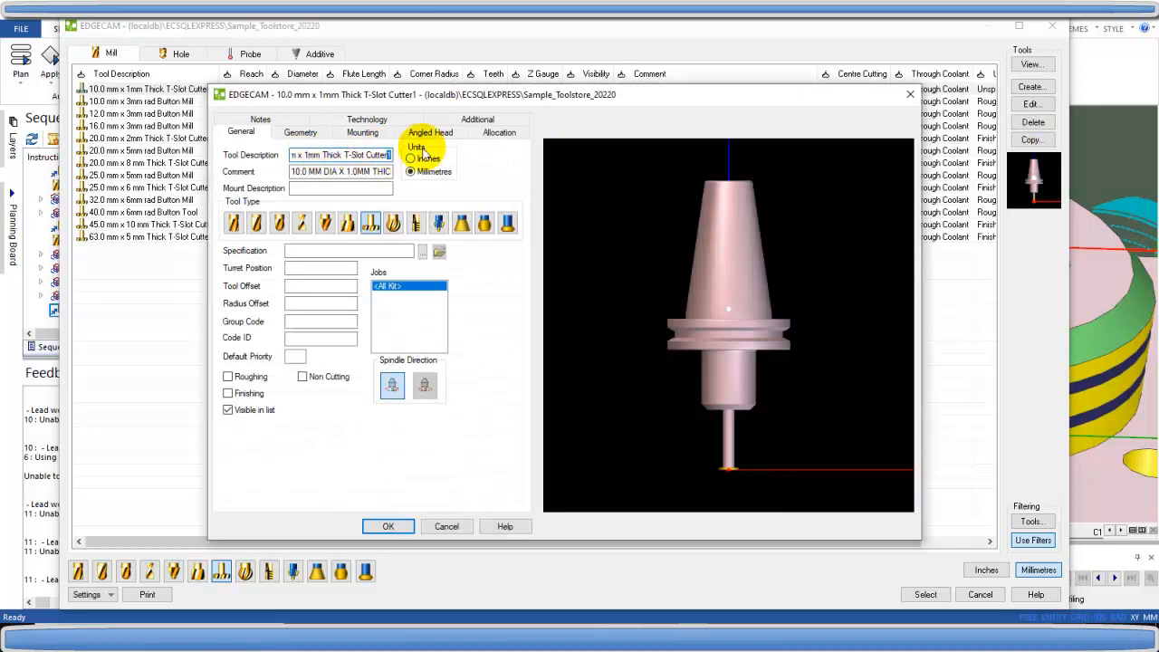
{"action": "left_click", "coordinate": [308, 132]}
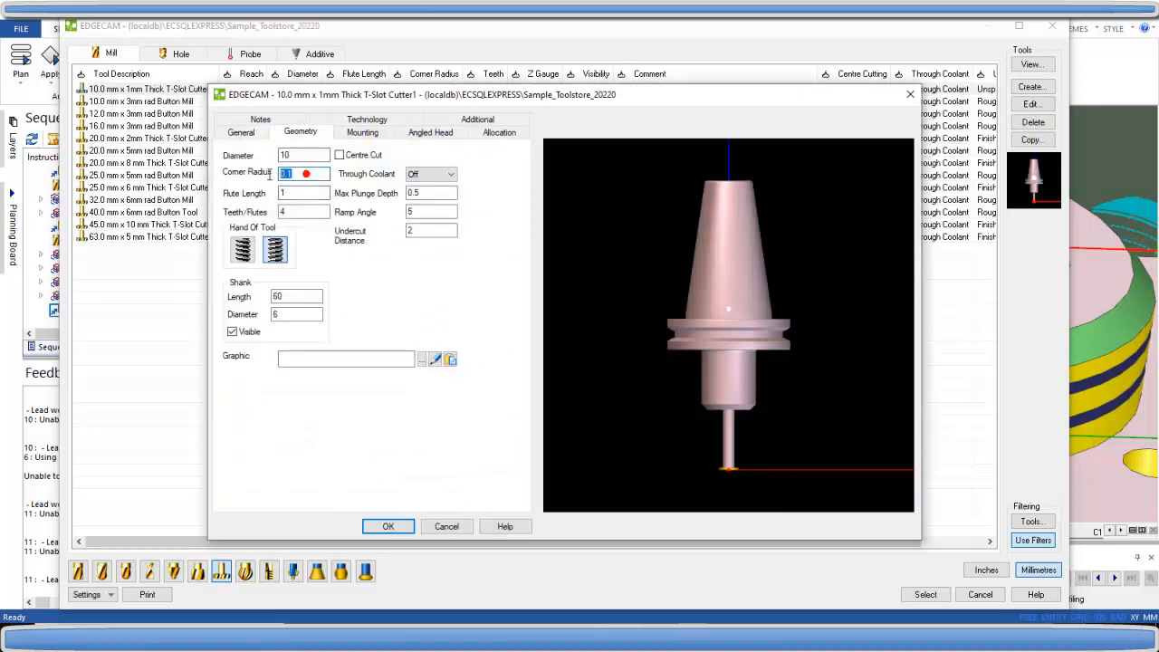
{"action": "left_click", "coordinate": [387, 526]}
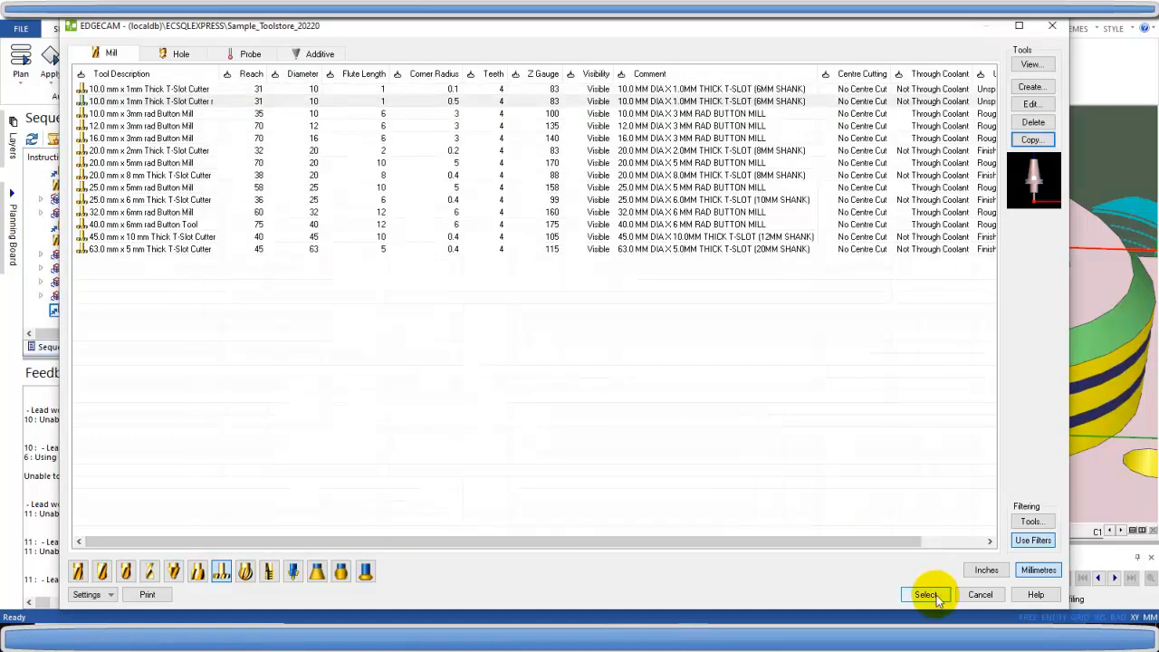
Step: Load the copied 10 mm T-slot cutter into the sequence at position 4
{"action": "left_click", "coordinate": [926, 594]}
{"action": "double_click", "coordinate": [239, 247]}
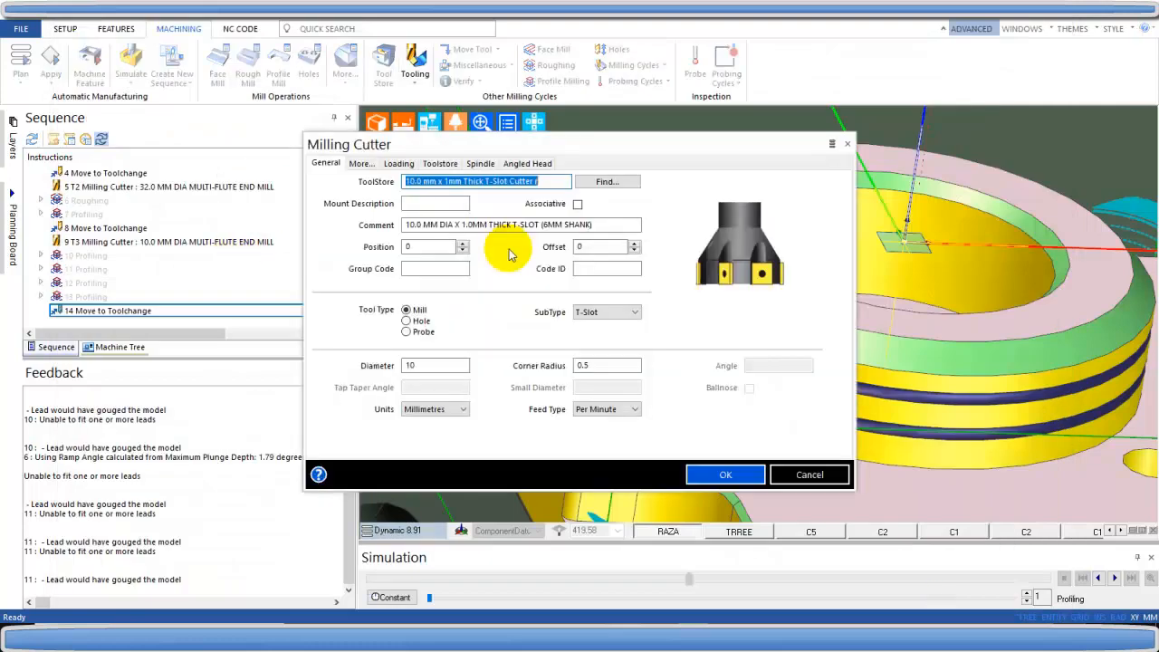
{"action": "type", "text": "4"}
{"action": "key", "text": "Return"}
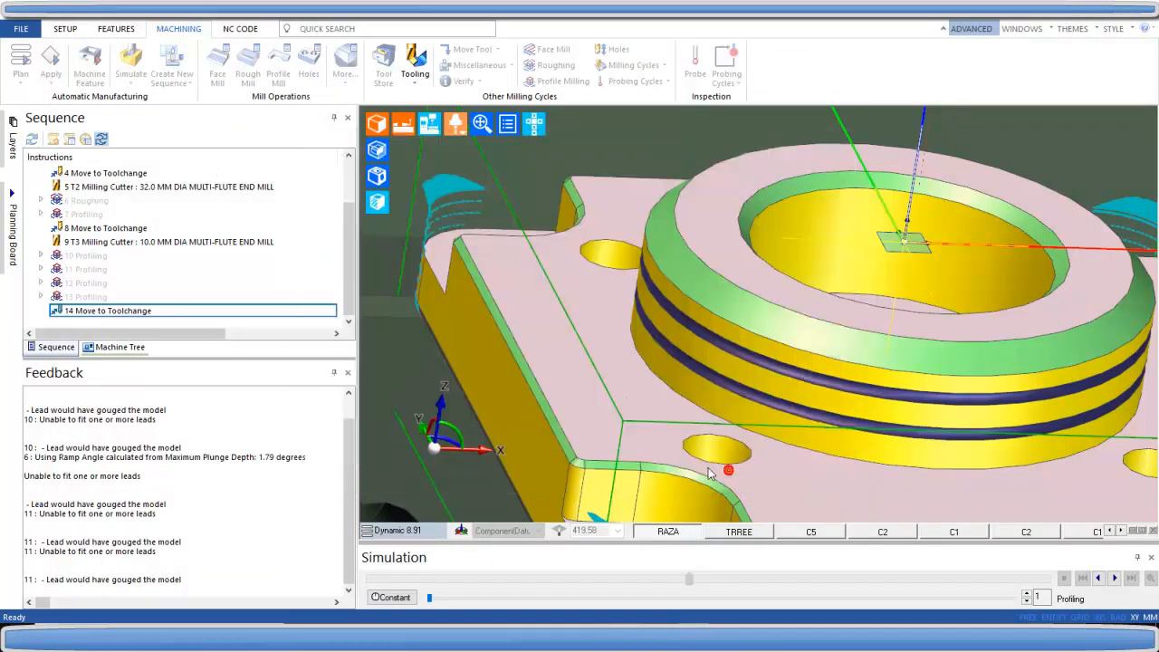
Step: Start a wireframe Profiling cycle for the T-slot cutter and select the bore profile with its grooves
{"action": "left_click", "coordinate": [554, 80]}
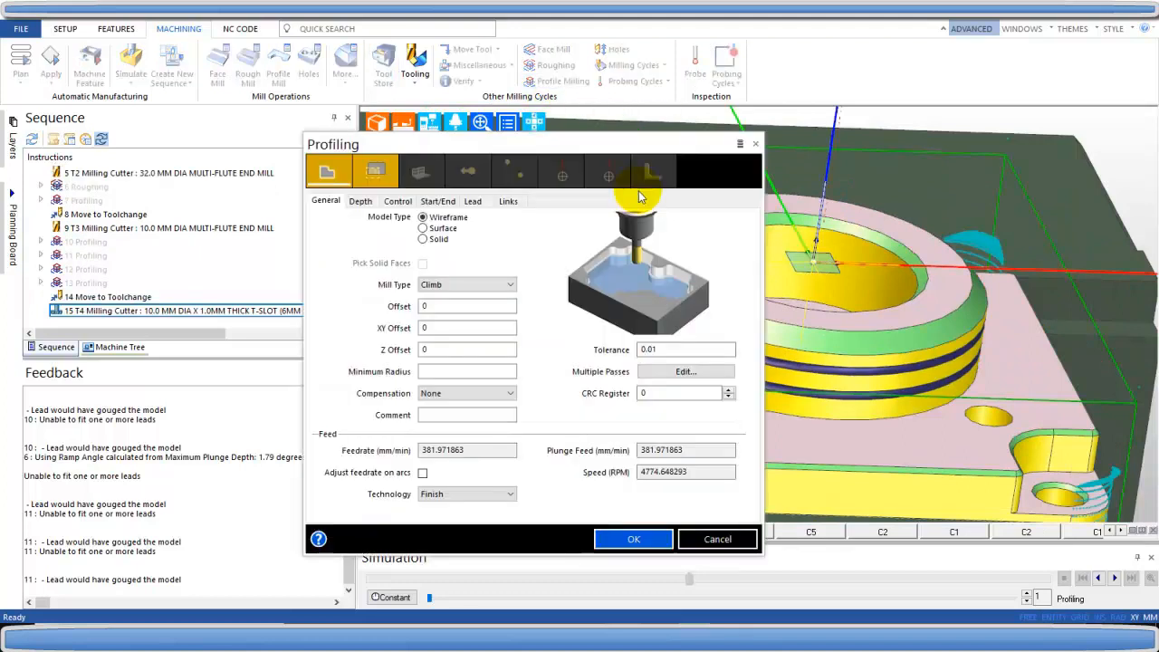
{"action": "left_click", "coordinate": [326, 175]}
{"action": "scroll", "coordinate": [842, 306], "scroll_direction": "up", "scroll_amount": 5}
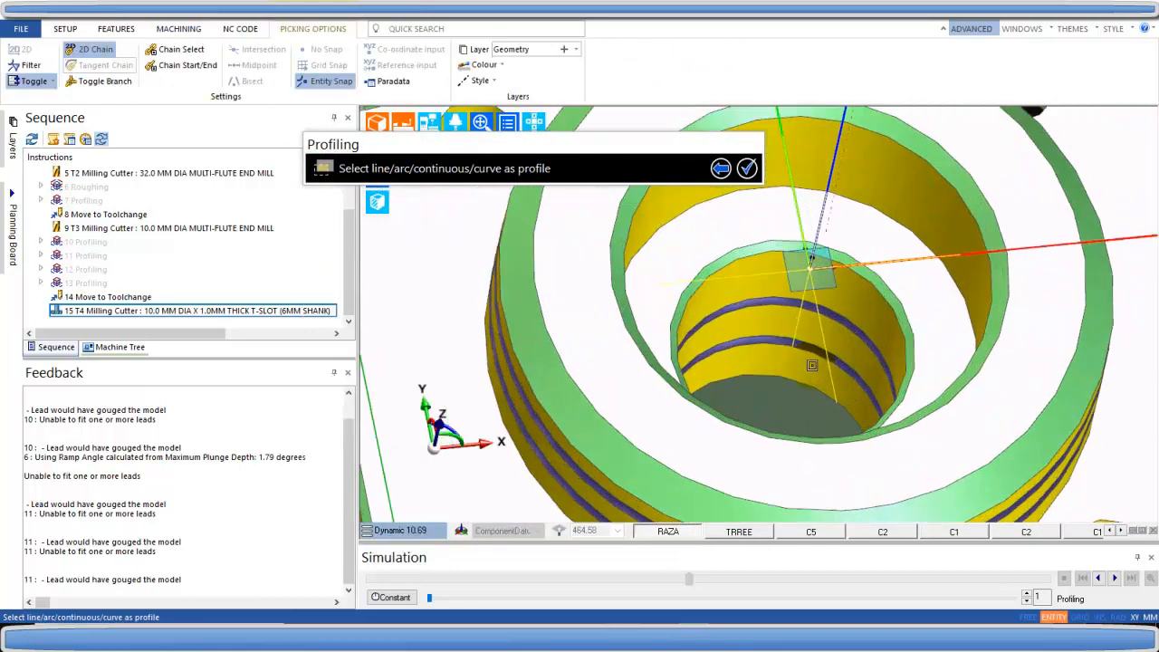
{"action": "left_click", "coordinate": [842, 307]}
{"action": "left_click", "coordinate": [746, 168]}
{"action": "middle_click_drag", "start_coordinate": [735, 225], "coordinate": [760, 244]}
{"action": "left_click", "coordinate": [745, 170]}
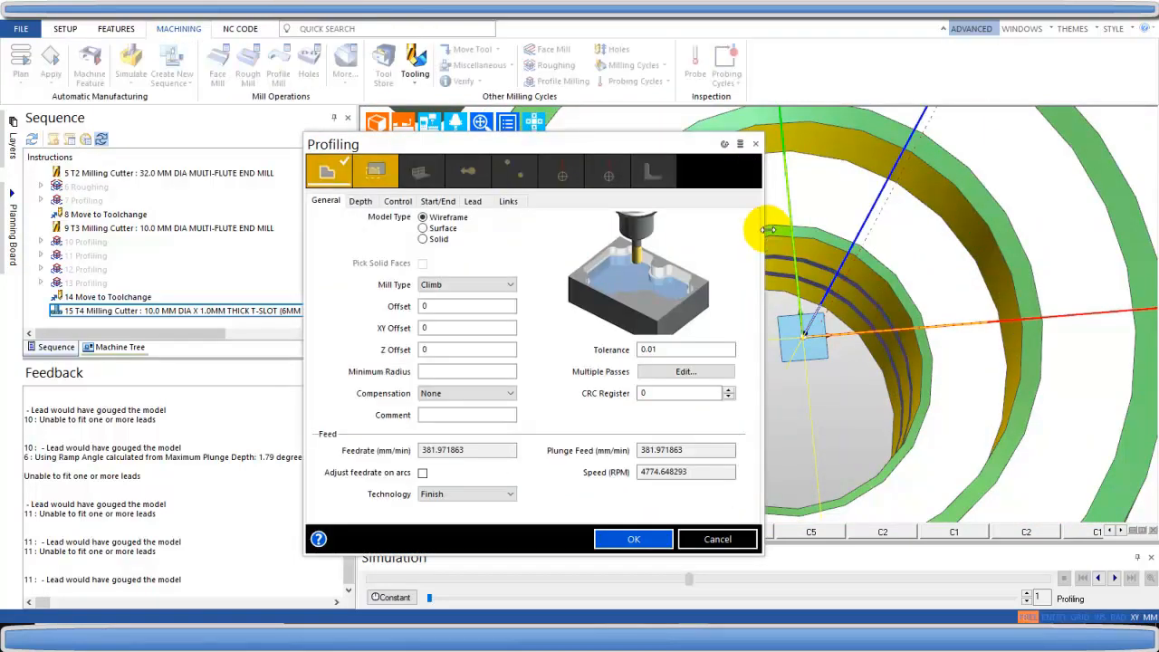
Step: Define the T-slot Profiling cycle's level and depth by picking them on the bore, with a cut increment of 4
{"action": "left_click", "coordinate": [361, 201]}
{"action": "left_click", "coordinate": [511, 393]}
{"action": "left_click", "coordinate": [483, 417]}
{"action": "left_click", "coordinate": [511, 414]}
{"action": "left_click", "coordinate": [479, 436]}
{"action": "left_click", "coordinate": [473, 437]}
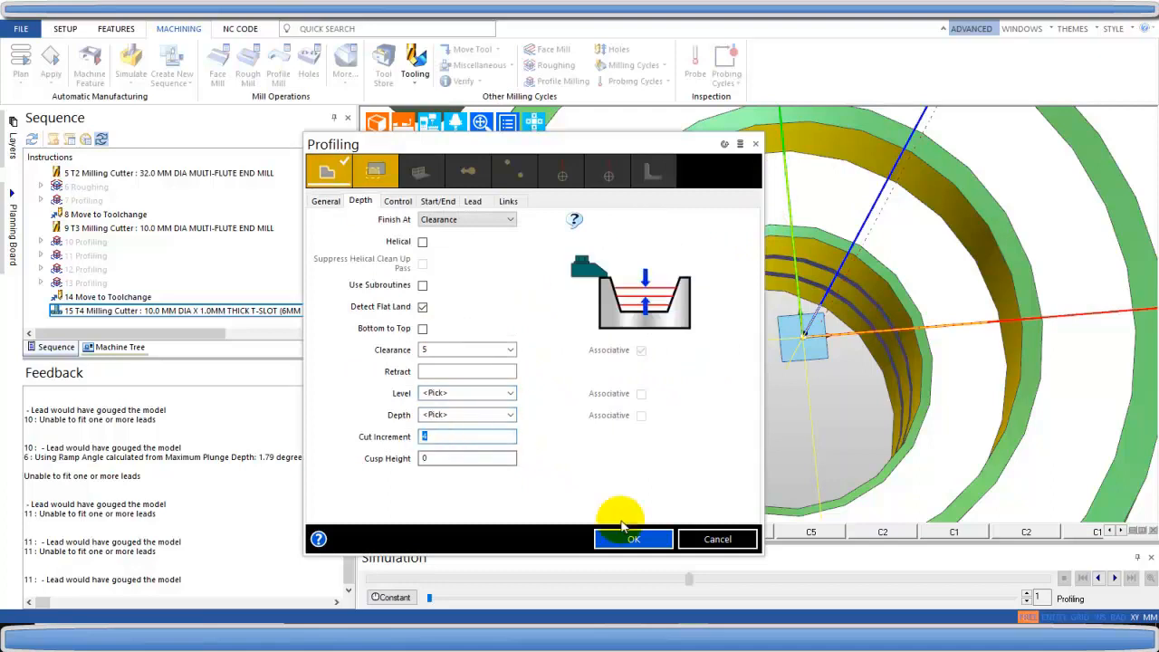
{"action": "left_click", "coordinate": [633, 540]}
{"action": "scroll", "coordinate": [879, 313], "scroll_direction": "up", "scroll_amount": 5}
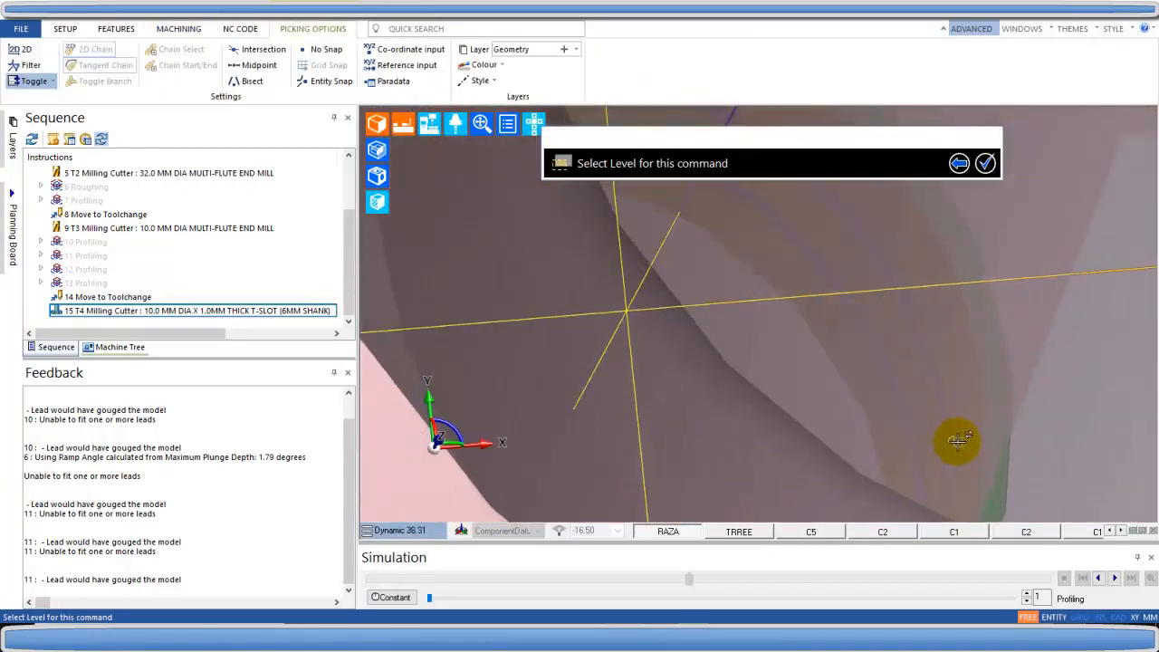
{"action": "left_click", "coordinate": [953, 438]}
{"action": "scroll", "coordinate": [945, 228], "scroll_direction": "down", "scroll_amount": 5}
{"action": "left_click", "coordinate": [868, 317]}
Step: Clear the T-slot Profiling cycle's lead-in angle and radius, and set the perpendicular lead to 3
{"action": "right_click", "coordinate": [74, 311]}
{"action": "left_click", "coordinate": [103, 291]}
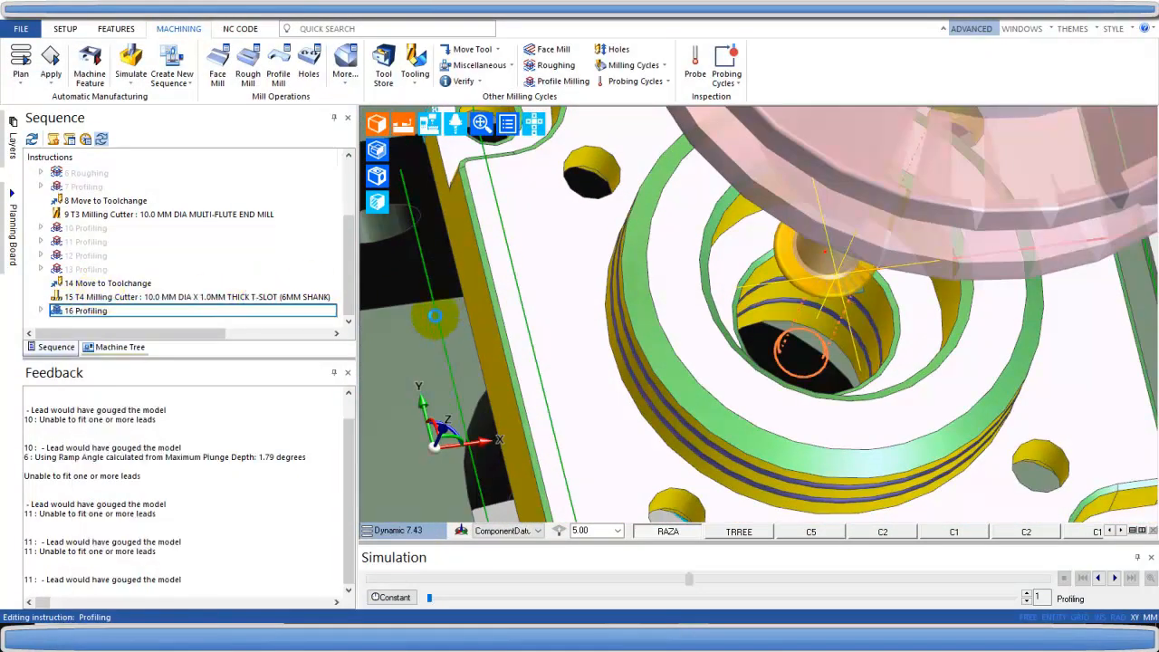
{"action": "left_click", "coordinate": [470, 202]}
{"action": "double_click", "coordinate": [444, 363]}
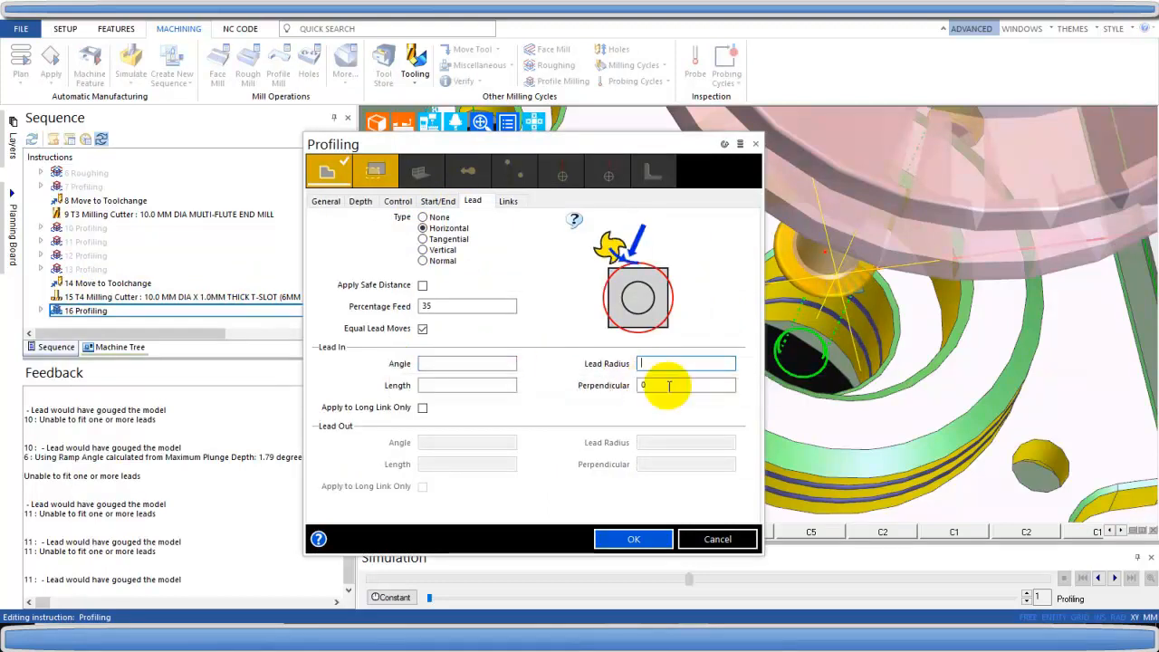
{"action": "key", "text": "Tab"}
{"action": "type", "text": "3"}
{"action": "left_click", "coordinate": [634, 539]}
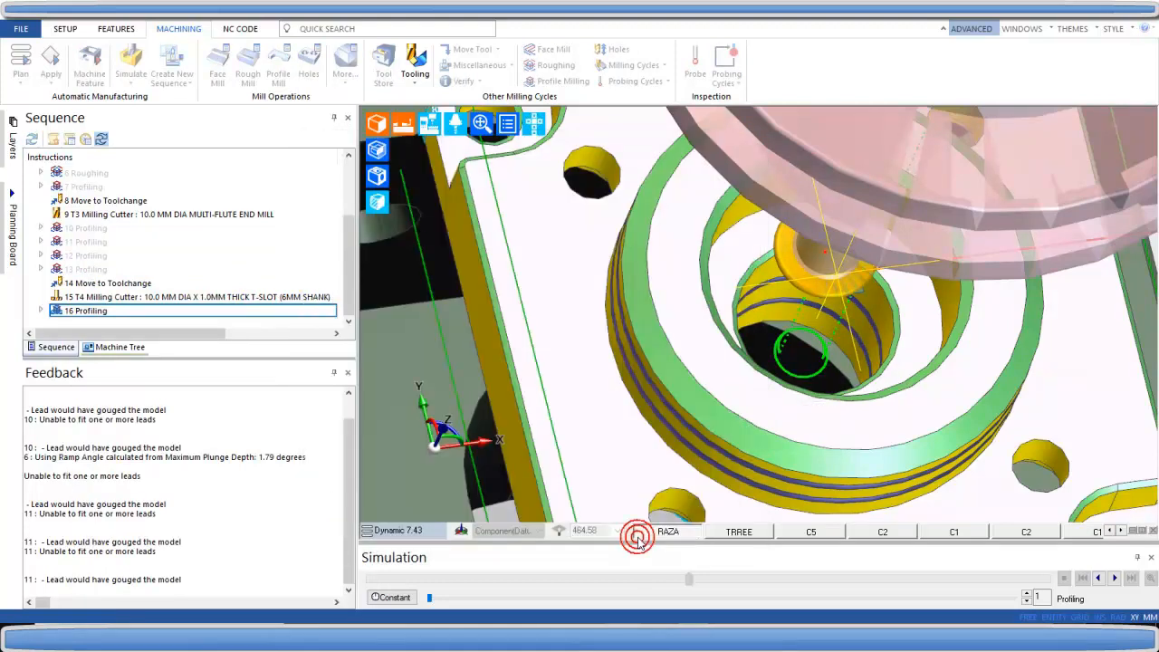
Step: Simulate the T-slot Profiling cycle in the bore
{"action": "middle_click_drag", "start_coordinate": [828, 370], "coordinate": [789, 365]}
{"action": "right_click", "coordinate": [97, 310]}
{"action": "left_click", "coordinate": [136, 307]}
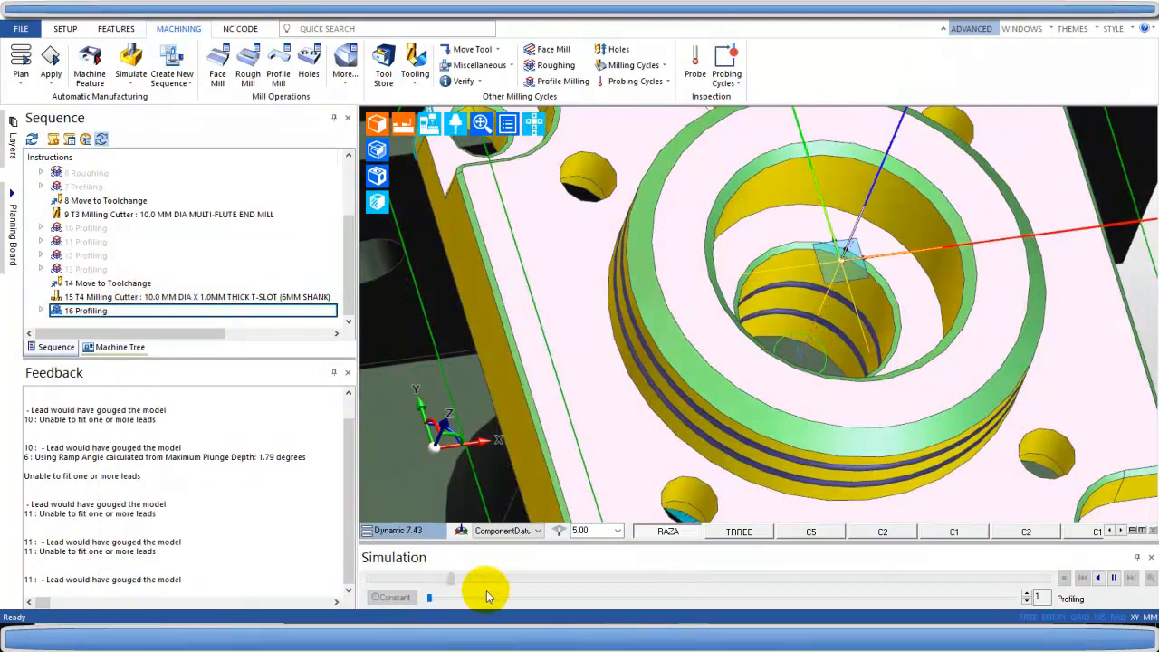
{"action": "middle_click_drag", "start_coordinate": [814, 351], "coordinate": [861, 383]}
{"action": "right_click", "coordinate": [91, 310]}
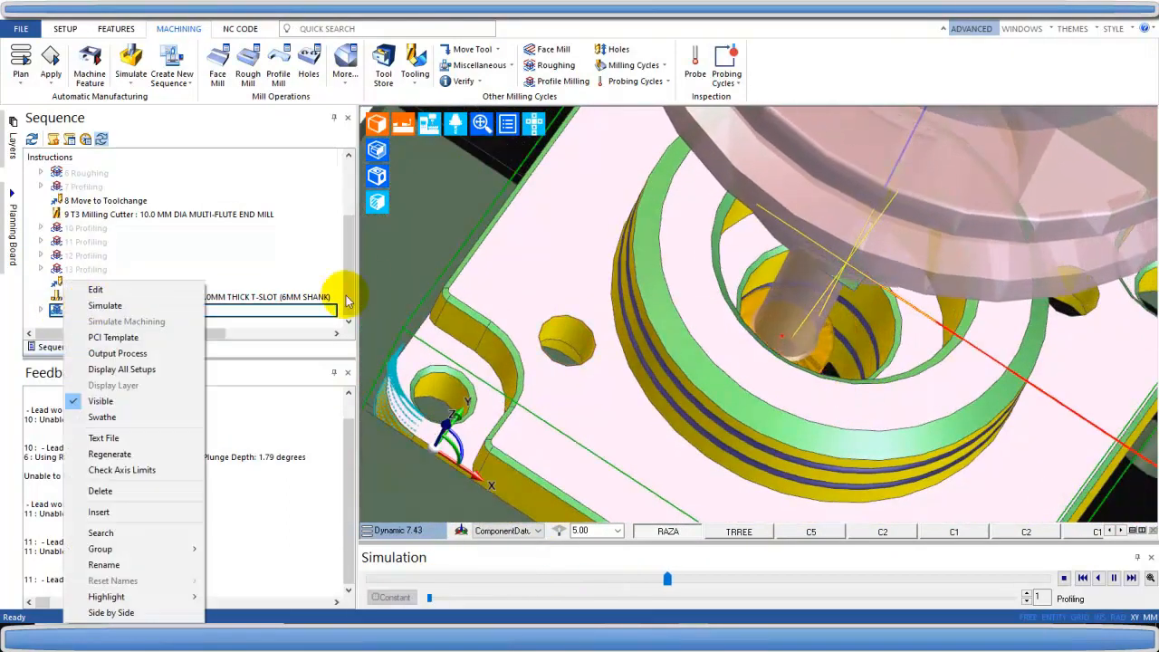
Step: Section the view by clipping the positive side at Y level 0.00
{"action": "left_click", "coordinate": [507, 124]}
{"action": "left_click", "coordinate": [533, 220]}
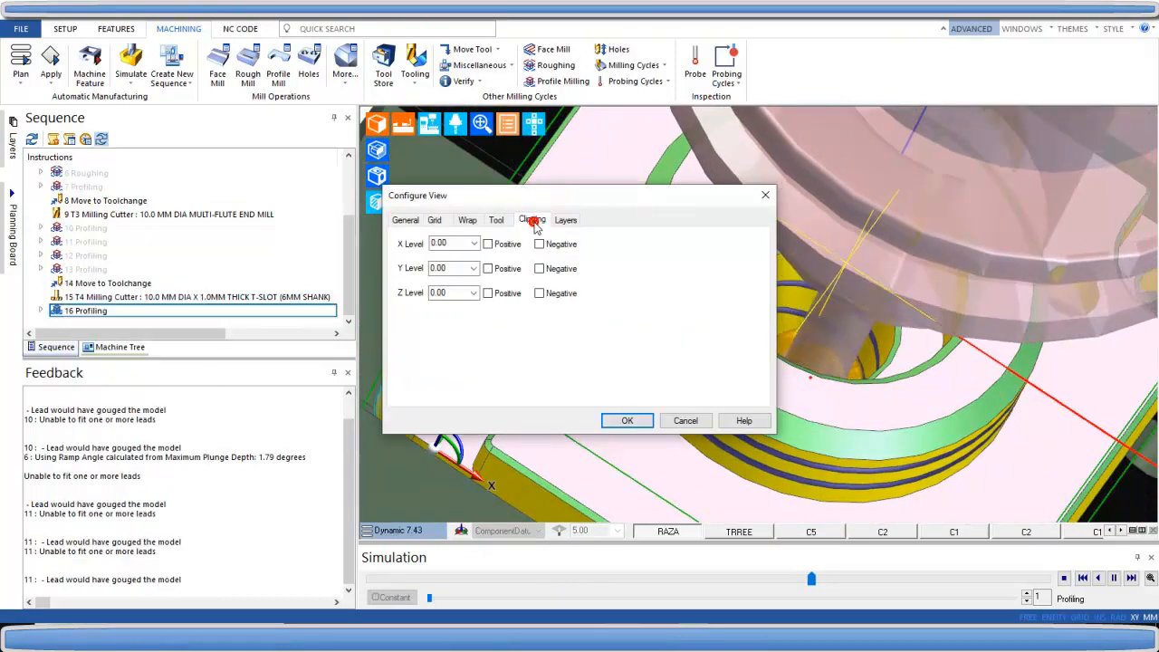
{"action": "left_click", "coordinate": [488, 268]}
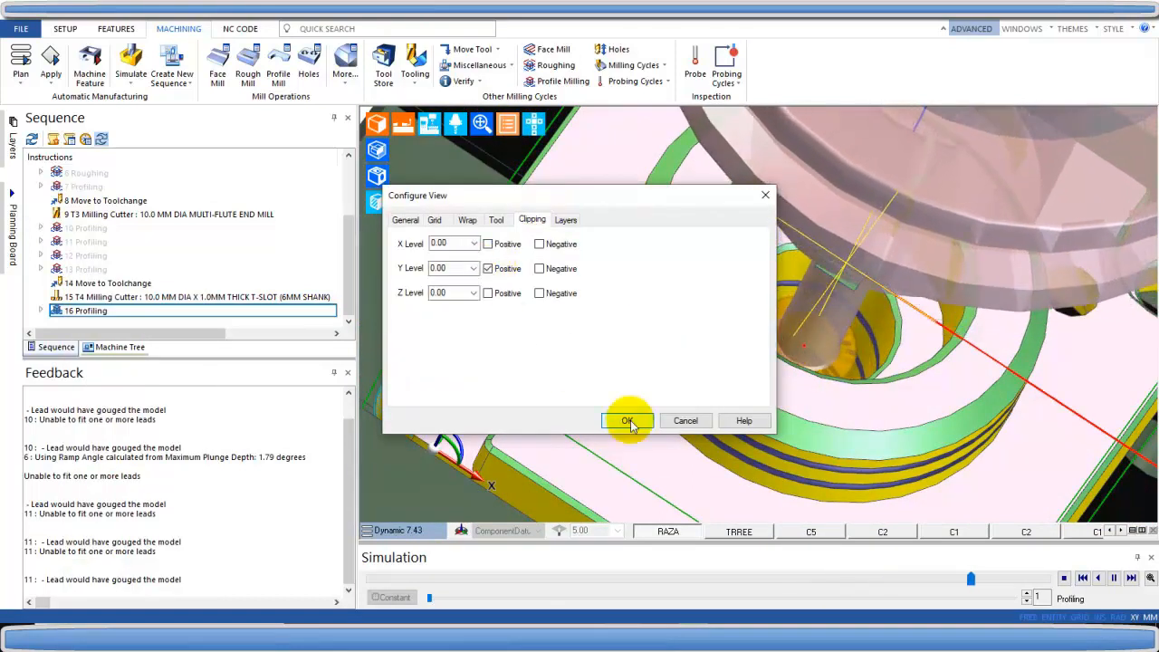
{"action": "left_click", "coordinate": [631, 422]}
{"action": "middle_click_drag", "start_coordinate": [735, 440], "coordinate": [784, 352]}
Step: Simulate the T-slot Profiling cycle again in the sectioned view to examine the cutter at the bore grooves
{"action": "right_click", "coordinate": [84, 312]}
{"action": "left_click", "coordinate": [118, 305]}
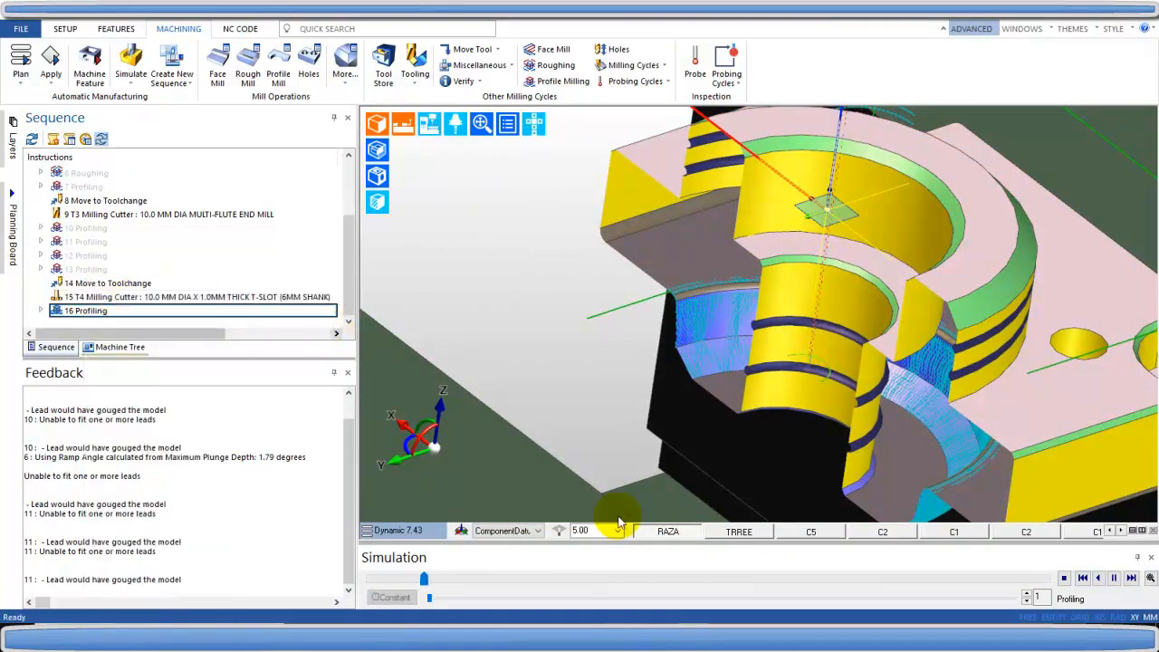
{"action": "middle_click_drag", "start_coordinate": [743, 453], "coordinate": [761, 337]}
Step: Set the XY Offset of the T-slot Profiling cycle in the bore to -0.5
{"action": "right_click", "coordinate": [84, 310]}
{"action": "left_click", "coordinate": [120, 289]}
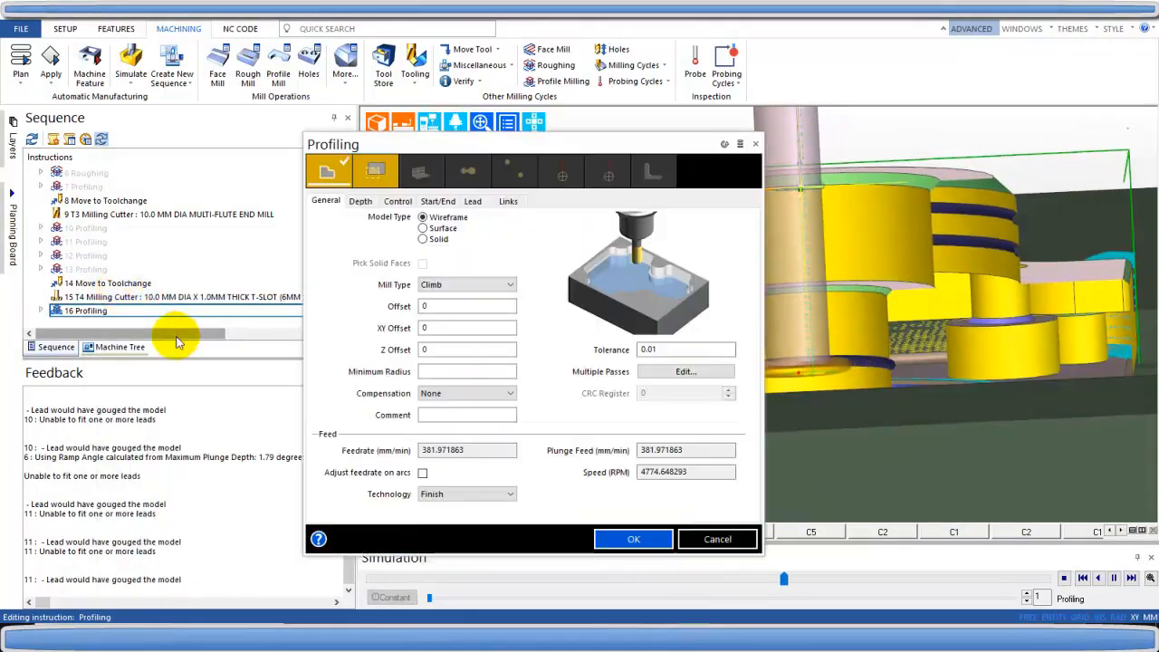
{"action": "left_click_drag", "start_coordinate": [450, 328], "coordinate": [349, 332]}
{"action": "type", "text": "-.02"}
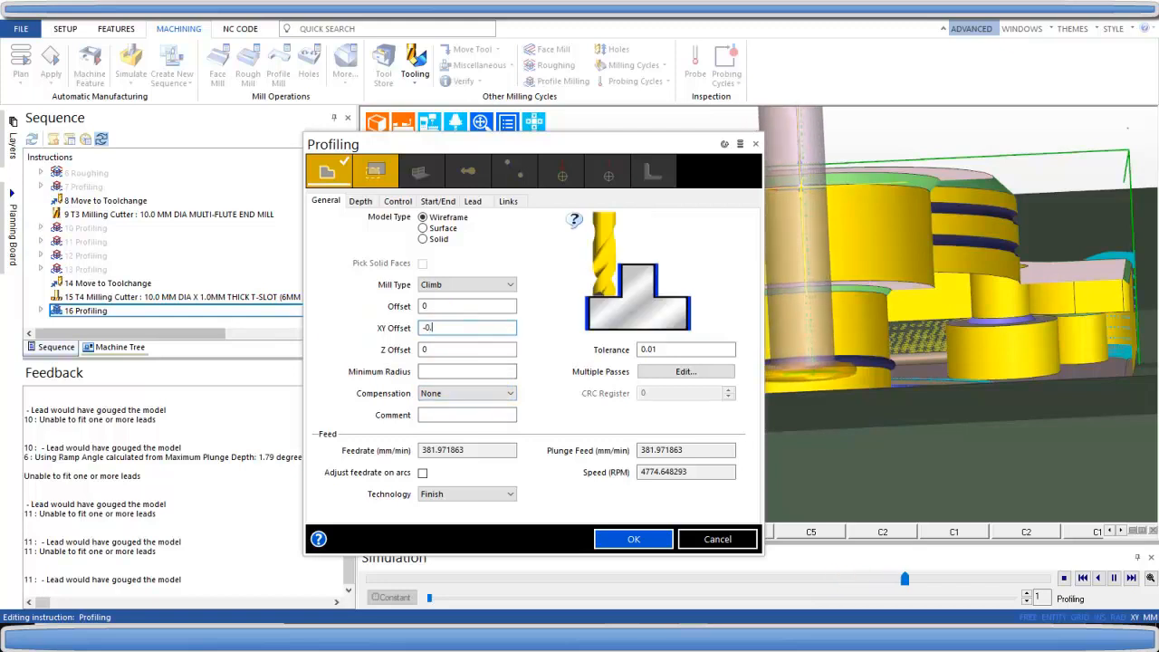
{"action": "key", "text": "Return"}
Step: Duplicate the T-slot Profiling cycle and reselect the lower bore groove's edge as the copy's profile
{"action": "middle_click_drag", "start_coordinate": [770, 254], "coordinate": [759, 303]}
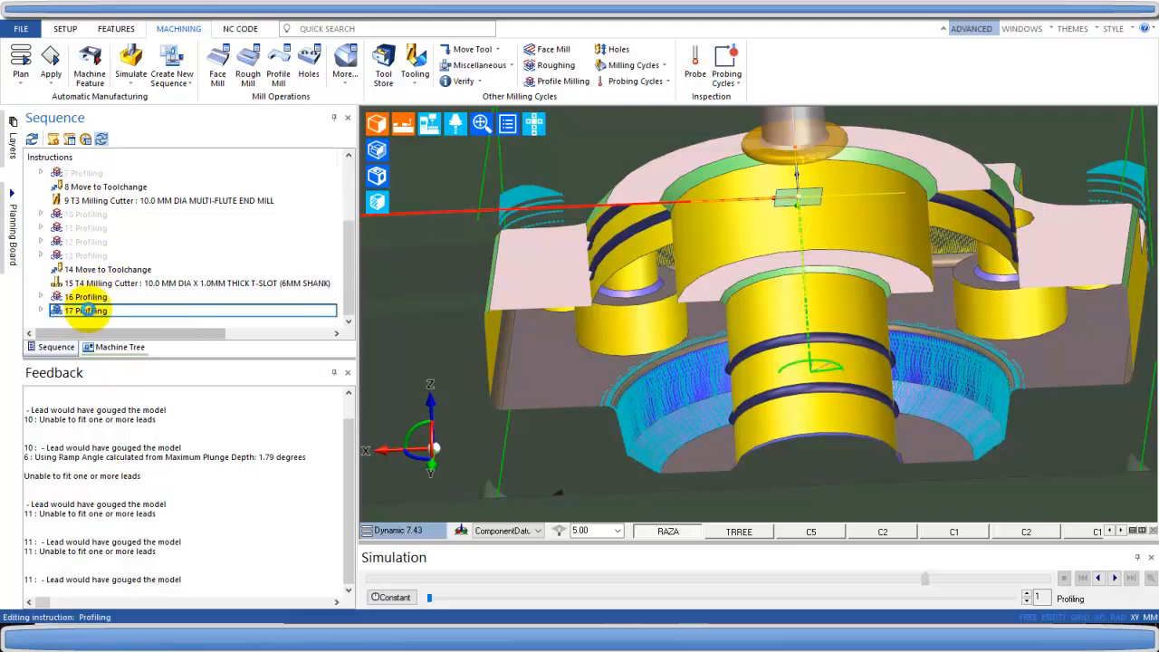
{"action": "left_click", "coordinate": [330, 171]}
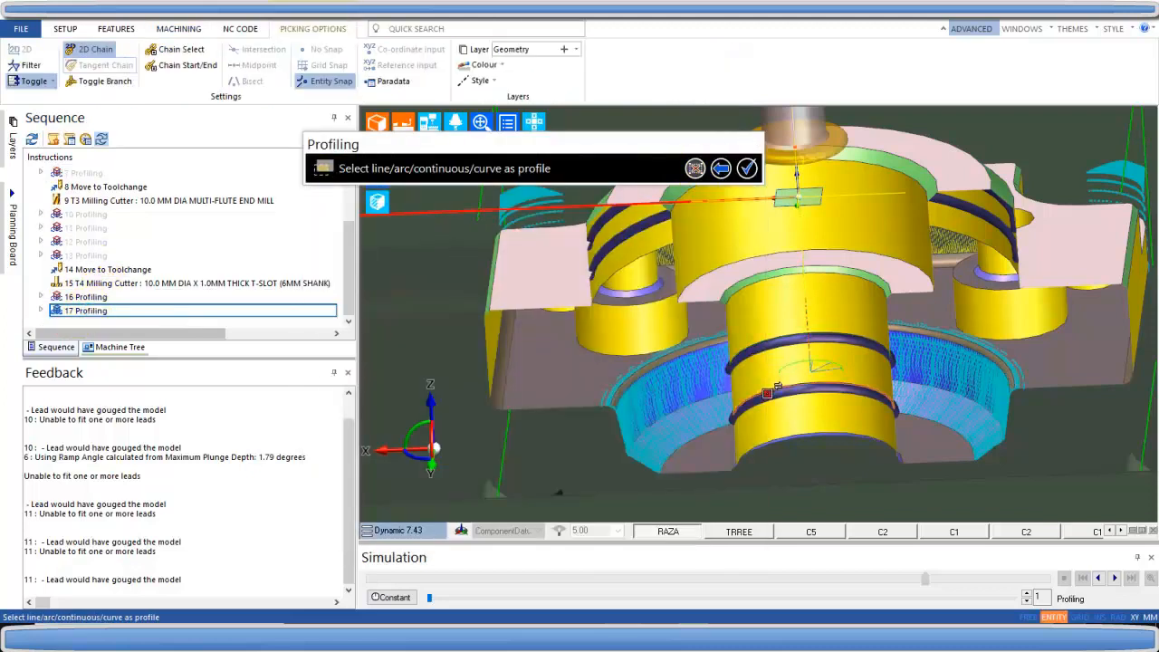
{"action": "left_click", "coordinate": [444, 335]}
{"action": "right_click", "coordinate": [465, 332]}
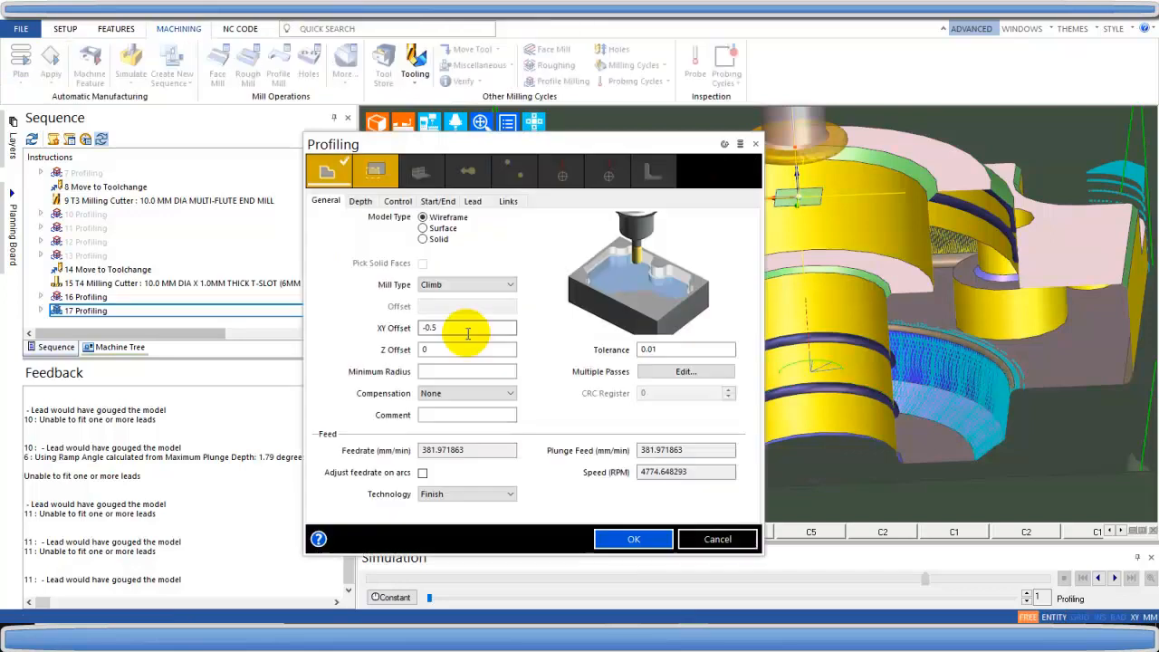
Step: Re-pick the copied cycle's Level at the lower bore groove, Z -21.5
{"action": "left_click", "coordinate": [360, 200]}
{"action": "left_click", "coordinate": [510, 393]}
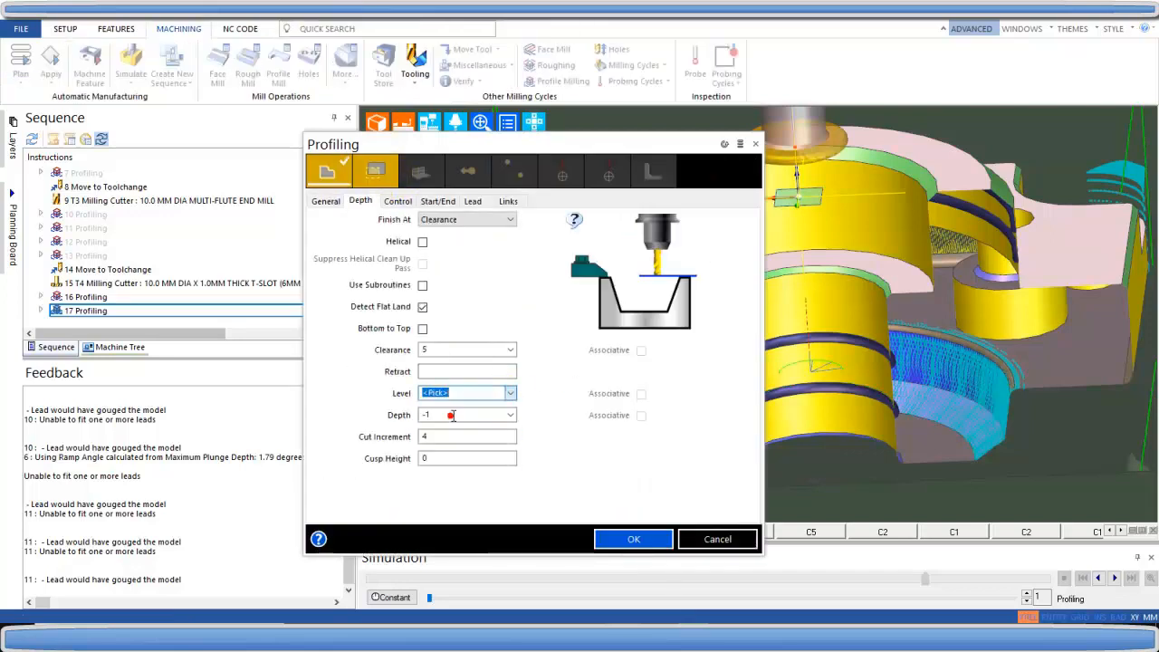
{"action": "left_click", "coordinate": [618, 540]}
{"action": "scroll", "coordinate": [857, 393], "scroll_direction": "up", "scroll_amount": 3}
{"action": "scroll", "coordinate": [661, 414], "scroll_direction": "up", "scroll_amount": 2}
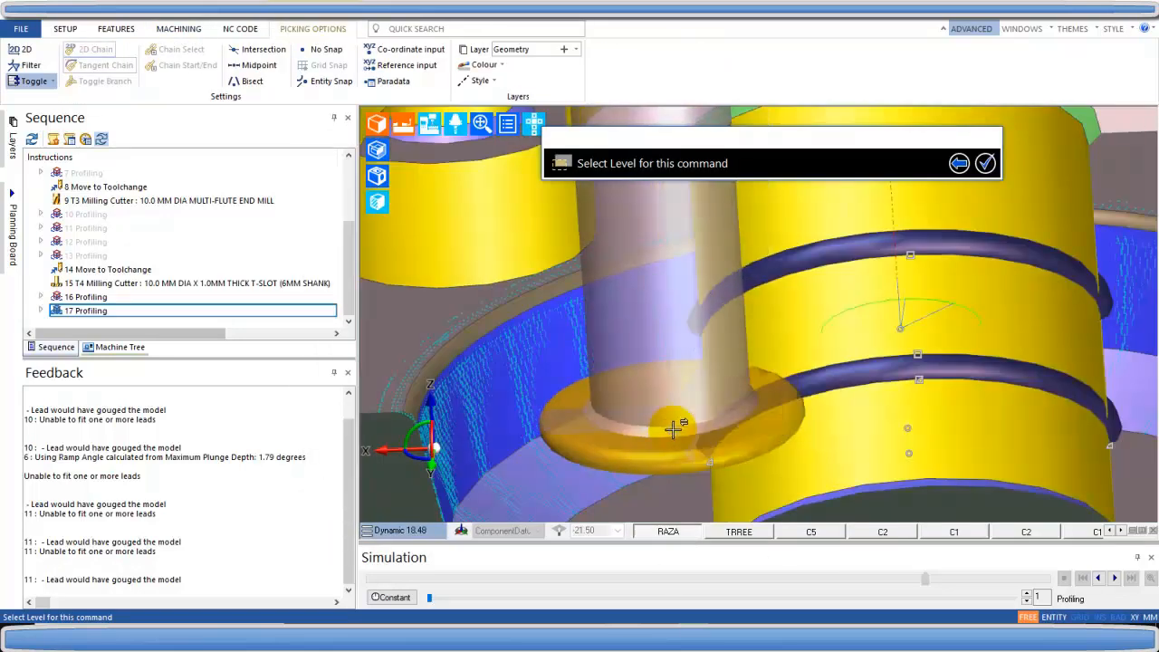
{"action": "middle_click_drag", "start_coordinate": [1123, 383], "coordinate": [959, 375]}
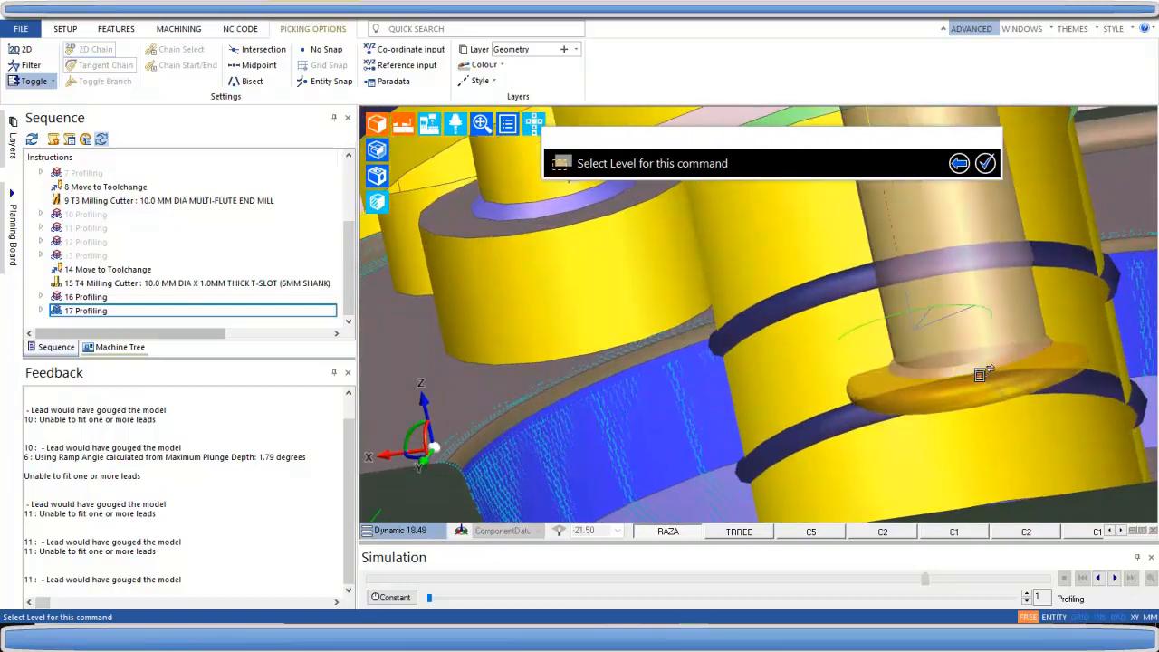
{"action": "left_click", "coordinate": [978, 372]}
{"action": "middle_click_drag", "start_coordinate": [521, 289], "coordinate": [770, 319]}
{"action": "scroll", "coordinate": [769, 293], "scroll_direction": "down", "scroll_amount": 7}
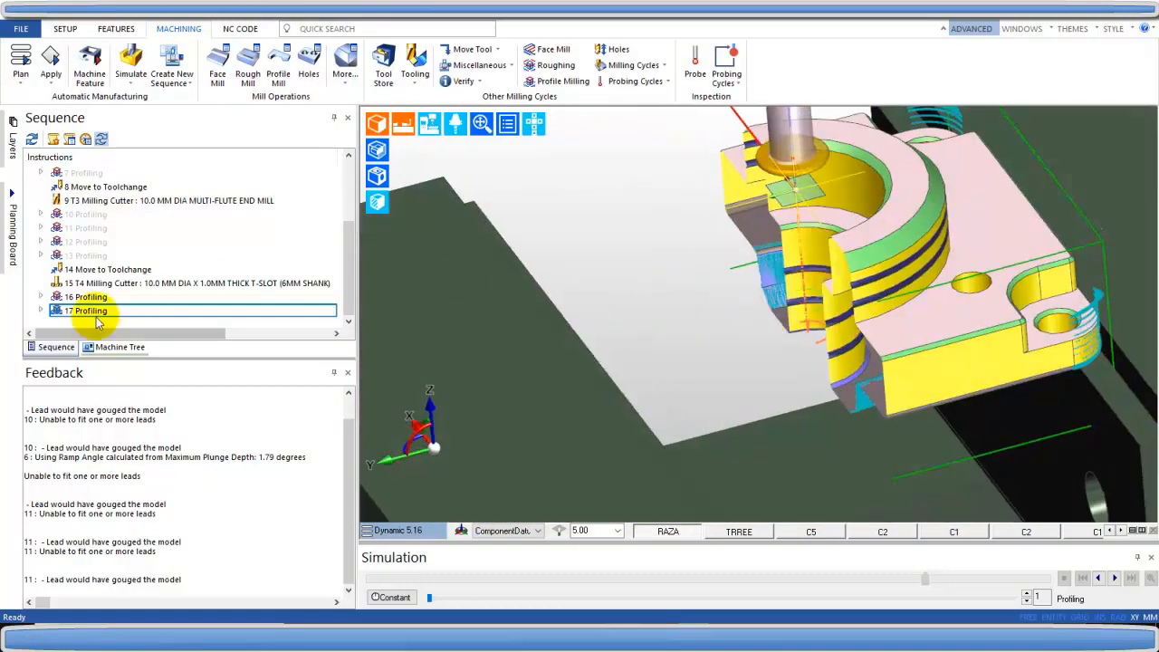
Step: Duplicate the lower groove Profiling cycle and reselect the upper groove edge of radius 20 on the outer boss as its profile
{"action": "left_click_drag", "start_coordinate": [91, 314], "coordinate": [75, 319]}
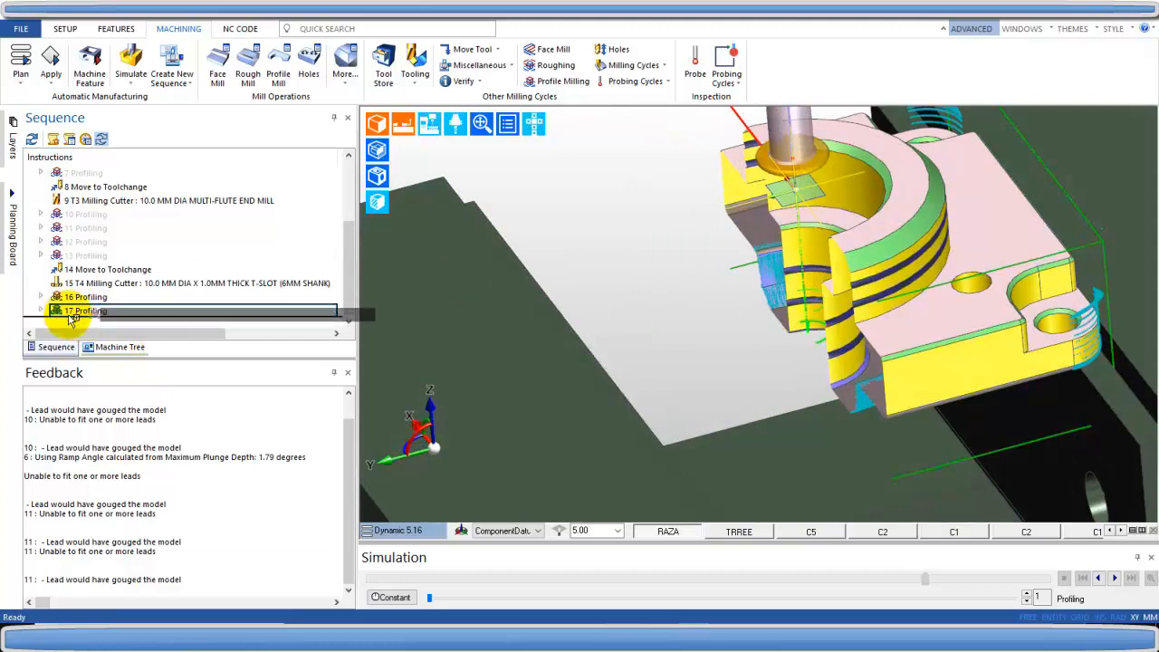
{"action": "scroll", "coordinate": [181, 310], "scroll_direction": "down", "scroll_amount": 1}
{"action": "right_click", "coordinate": [84, 311]}
{"action": "left_click", "coordinate": [118, 290]}
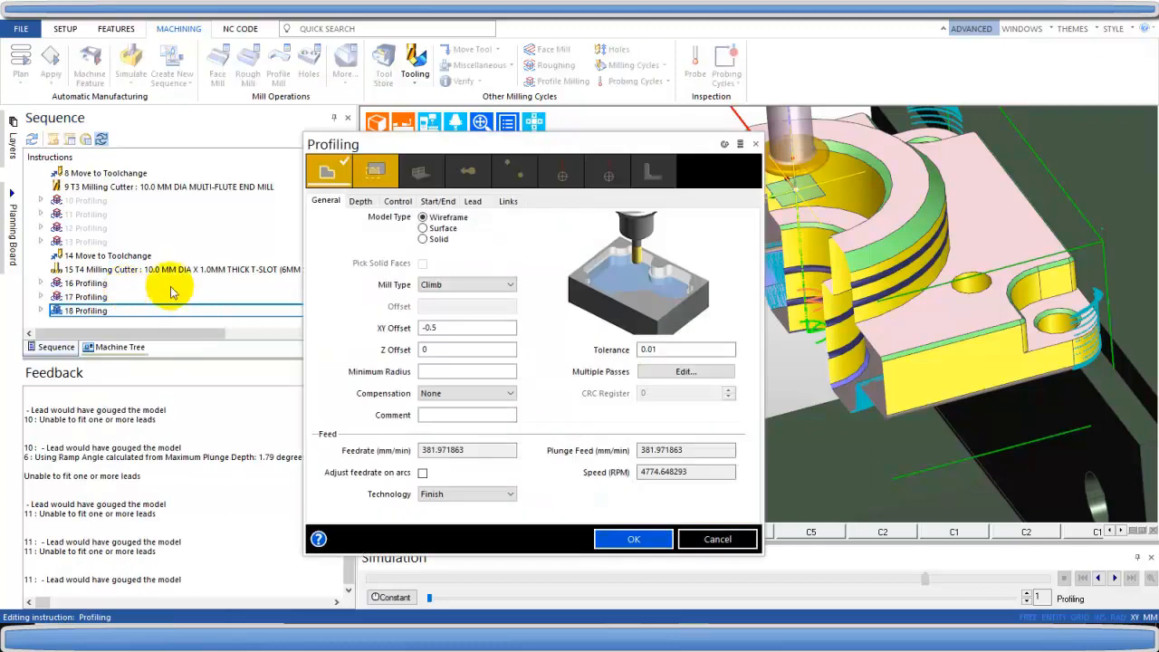
{"action": "left_click", "coordinate": [331, 174]}
{"action": "scroll", "coordinate": [861, 276], "scroll_direction": "up", "scroll_amount": 4}
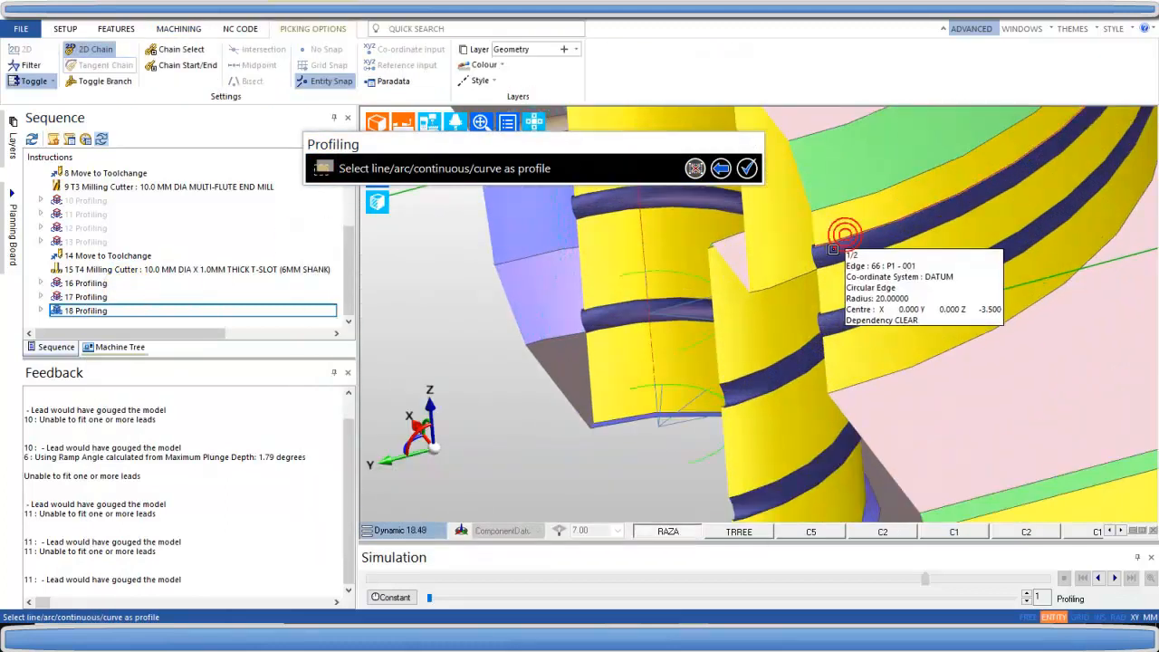
{"action": "left_click", "coordinate": [746, 169]}
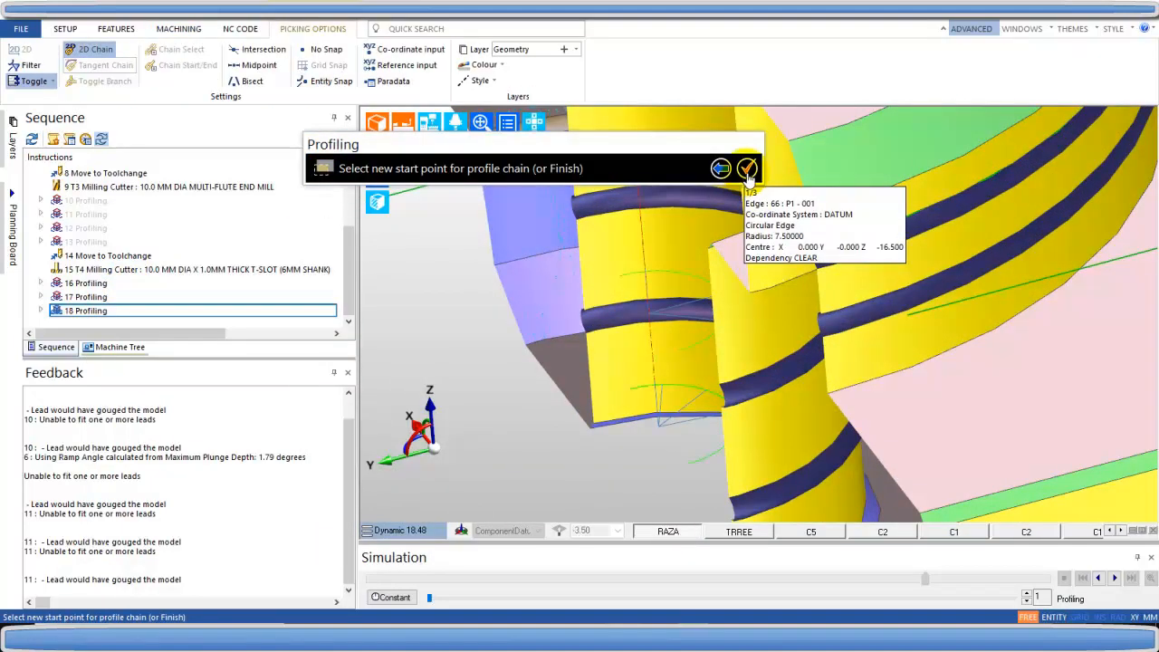
{"action": "scroll", "coordinate": [752, 285], "scroll_direction": "down", "scroll_amount": 5}
{"action": "middle_click_drag", "start_coordinate": [730, 320], "coordinate": [798, 256]}
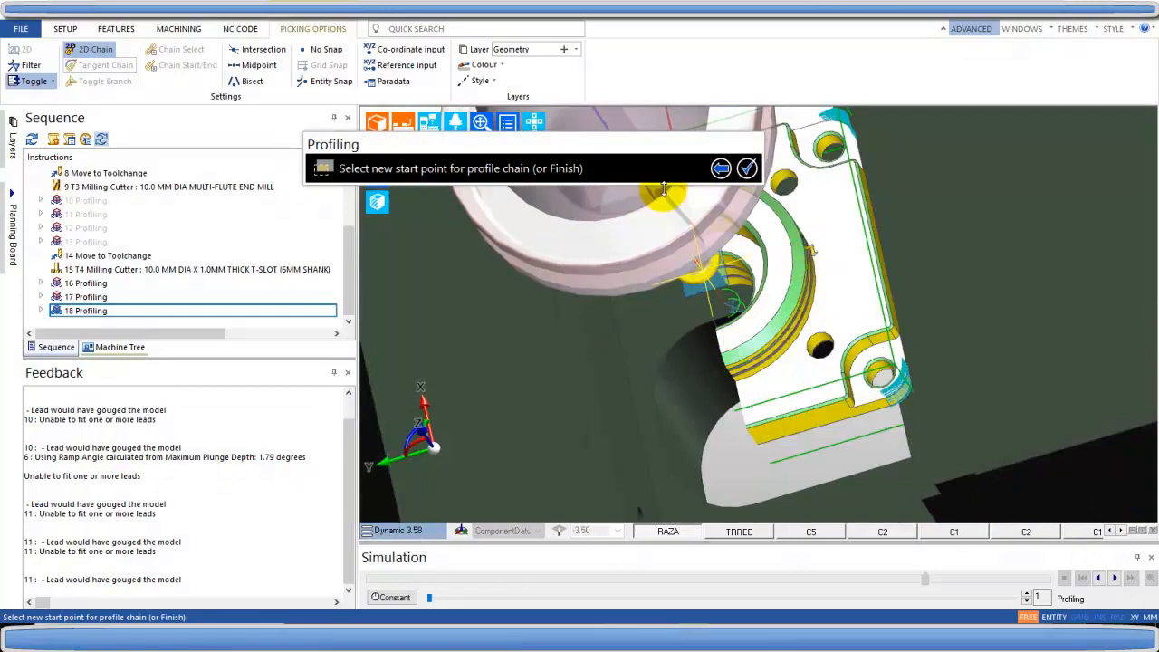
{"action": "left_click", "coordinate": [747, 169]}
Step: Re-pick the Level of the outer boss Profiling cycle at its upper groove, Z -3.5
{"action": "left_click", "coordinate": [360, 201]}
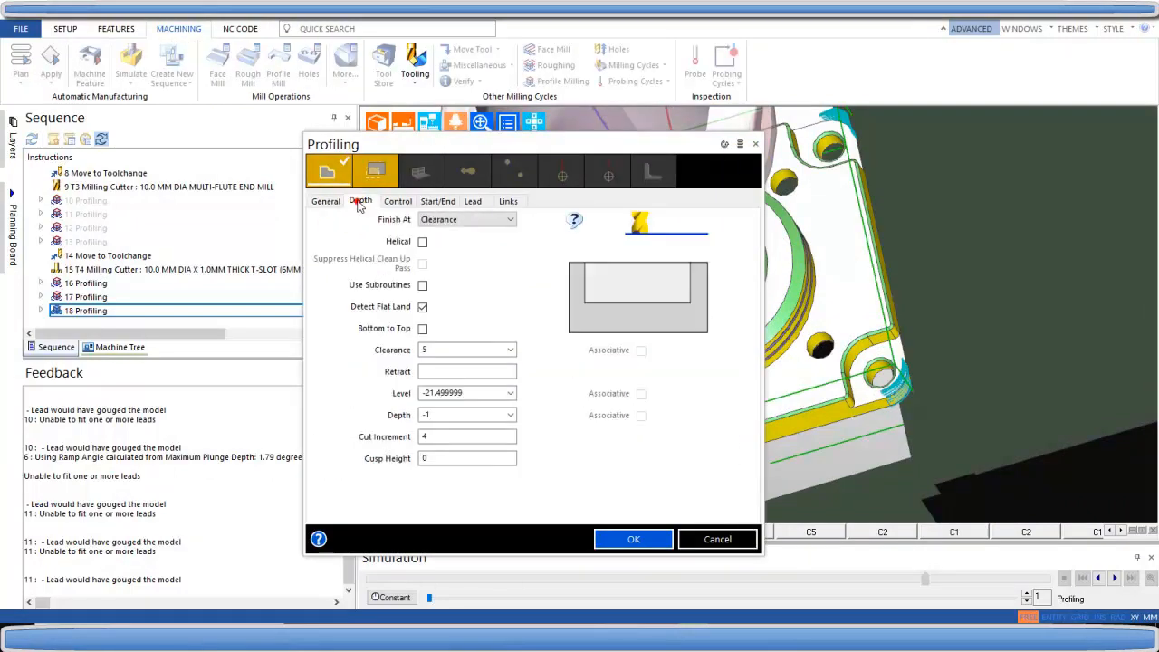
{"action": "left_click", "coordinate": [509, 396]}
{"action": "left_click", "coordinate": [466, 413]}
{"action": "middle_click_drag", "start_coordinate": [707, 414], "coordinate": [610, 336]}
{"action": "scroll", "coordinate": [625, 336], "scroll_direction": "up", "scroll_amount": 6}
{"action": "scroll", "coordinate": [698, 330], "scroll_direction": "up", "scroll_amount": 3}
{"action": "left_click", "coordinate": [700, 331]}
{"action": "key", "text": "Escape"}
{"action": "scroll", "coordinate": [962, 200], "scroll_direction": "down", "scroll_amount": 8}
{"action": "middle_click_drag", "start_coordinate": [914, 227], "coordinate": [896, 190]}
Step: Duplicate the outer boss Profiling cycle and re-pick the copy's Level at the boss's lower groove
{"action": "left_click_drag", "start_coordinate": [79, 311], "coordinate": [79, 315]}
{"action": "right_click", "coordinate": [79, 311]}
{"action": "left_click", "coordinate": [123, 285]}
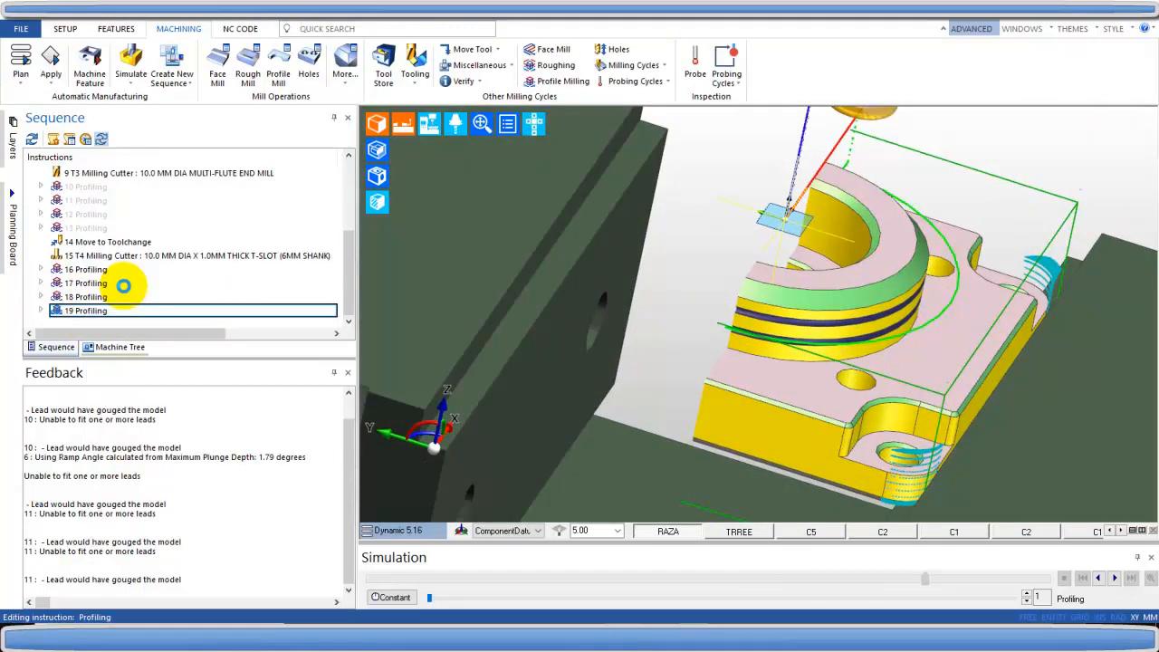
{"action": "left_click", "coordinate": [360, 201]}
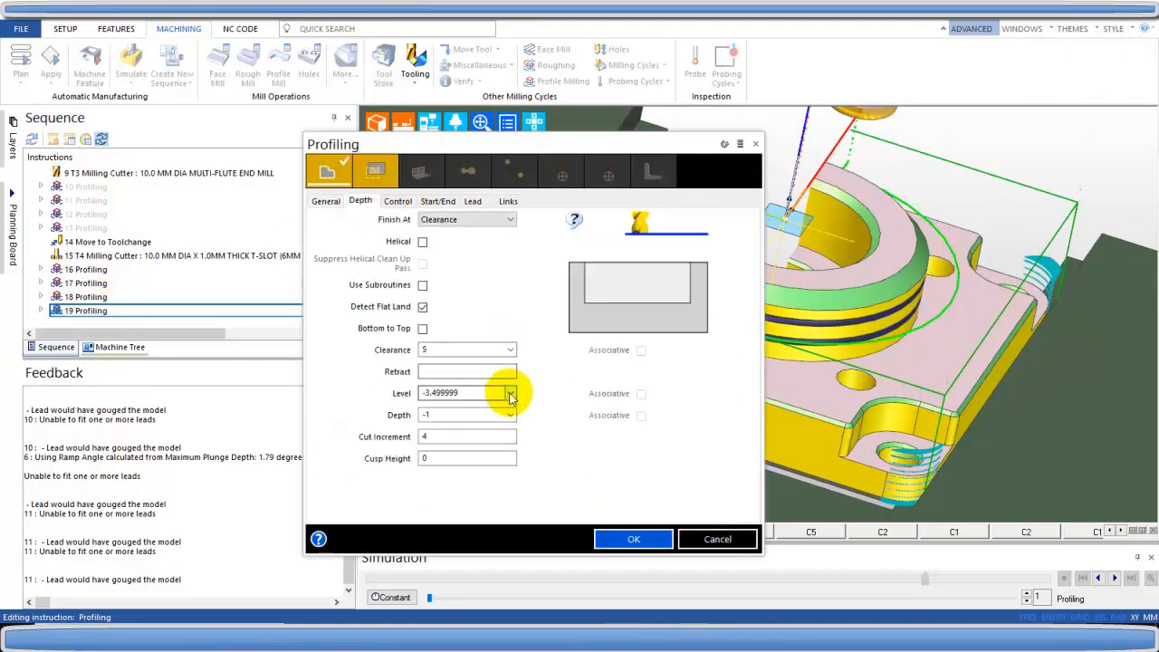
{"action": "left_click", "coordinate": [509, 392]}
{"action": "left_click", "coordinate": [468, 415]}
{"action": "left_click", "coordinate": [621, 539]}
{"action": "scroll", "coordinate": [641, 272], "scroll_direction": "up", "scroll_amount": 3}
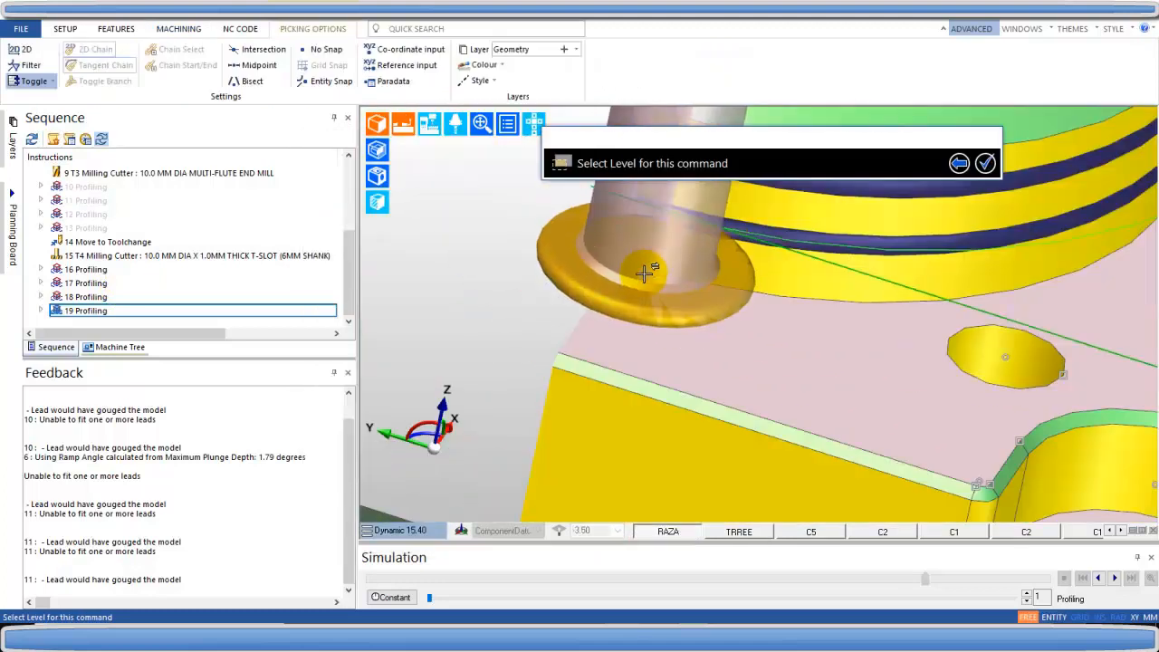
{"action": "left_click", "coordinate": [635, 195]}
{"action": "scroll", "coordinate": [515, 253], "scroll_direction": "down", "scroll_amount": 4}
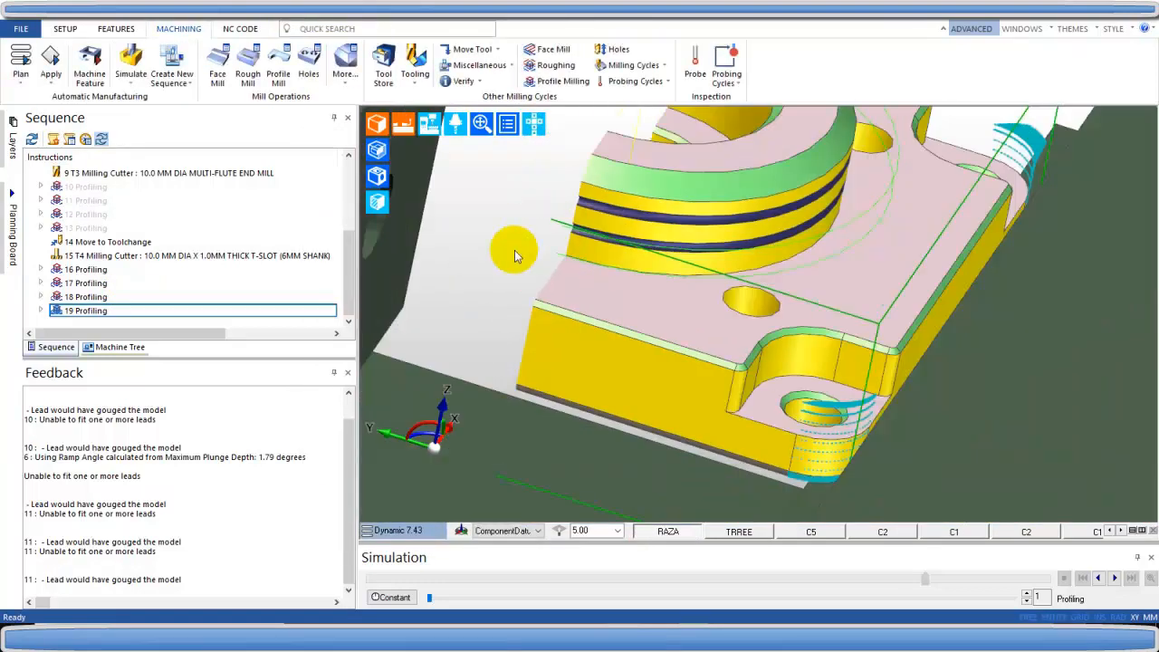
Step: Insert a Move to Toolchange after the last T-slot Profiling cycle
{"action": "middle_click_drag", "start_coordinate": [514, 253], "coordinate": [834, 356]}
{"action": "scroll", "coordinate": [779, 239], "scroll_direction": "down", "scroll_amount": 3}
{"action": "left_click", "coordinate": [482, 55]}
{"action": "left_click", "coordinate": [468, 134]}
{"action": "left_click", "coordinate": [503, 248]}
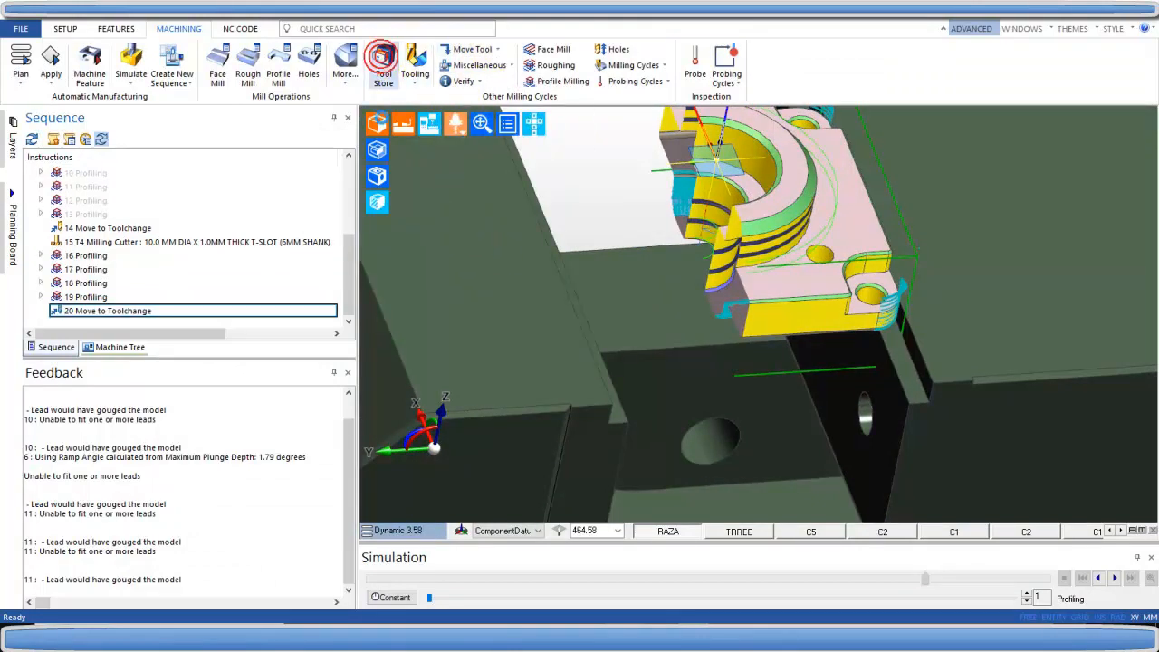
Step: Load the 12.0 mm x 45 Deg Chamfer Mill from the tool store
{"action": "left_click", "coordinate": [384, 65]}
{"action": "left_click", "coordinate": [174, 571]}
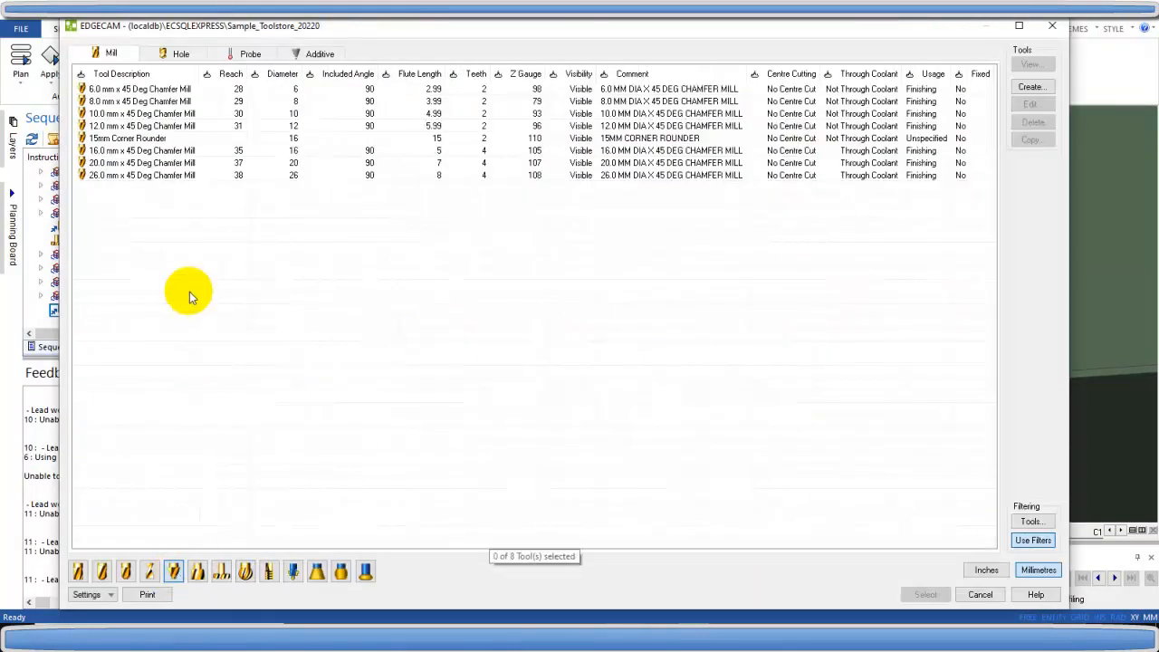
{"action": "left_click", "coordinate": [115, 127]}
{"action": "left_click", "coordinate": [924, 595]}
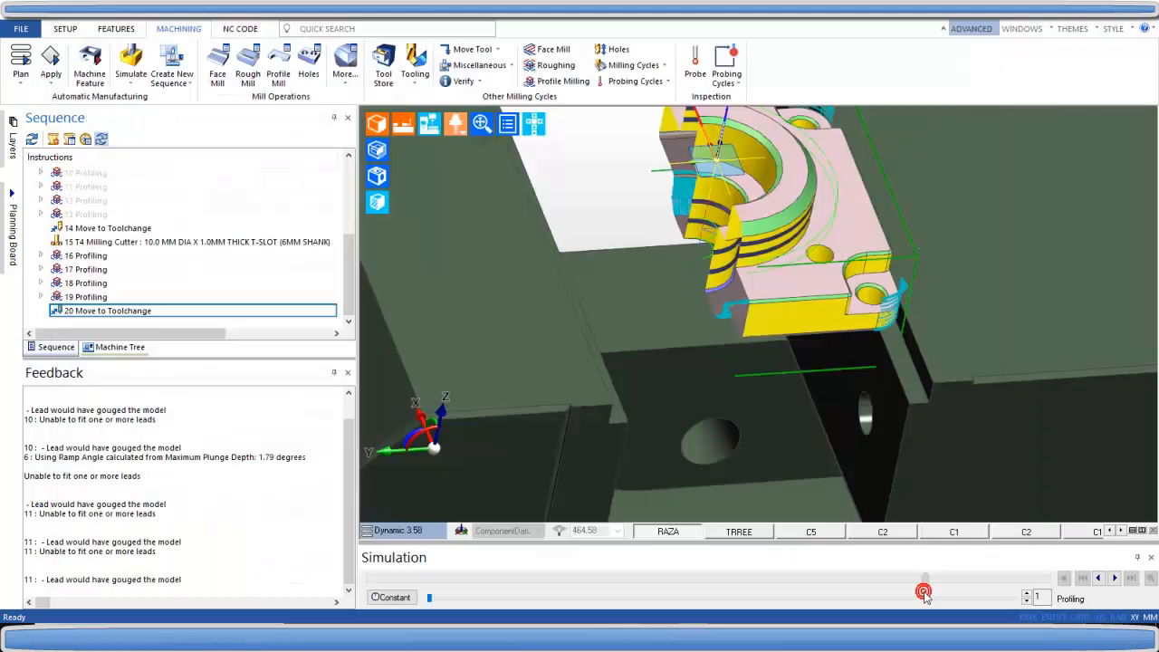
Step: Create a Chamfering cycle with the Solid model type on the chamfer edge at the top of the central bore
{"action": "left_click", "coordinate": [430, 229]}
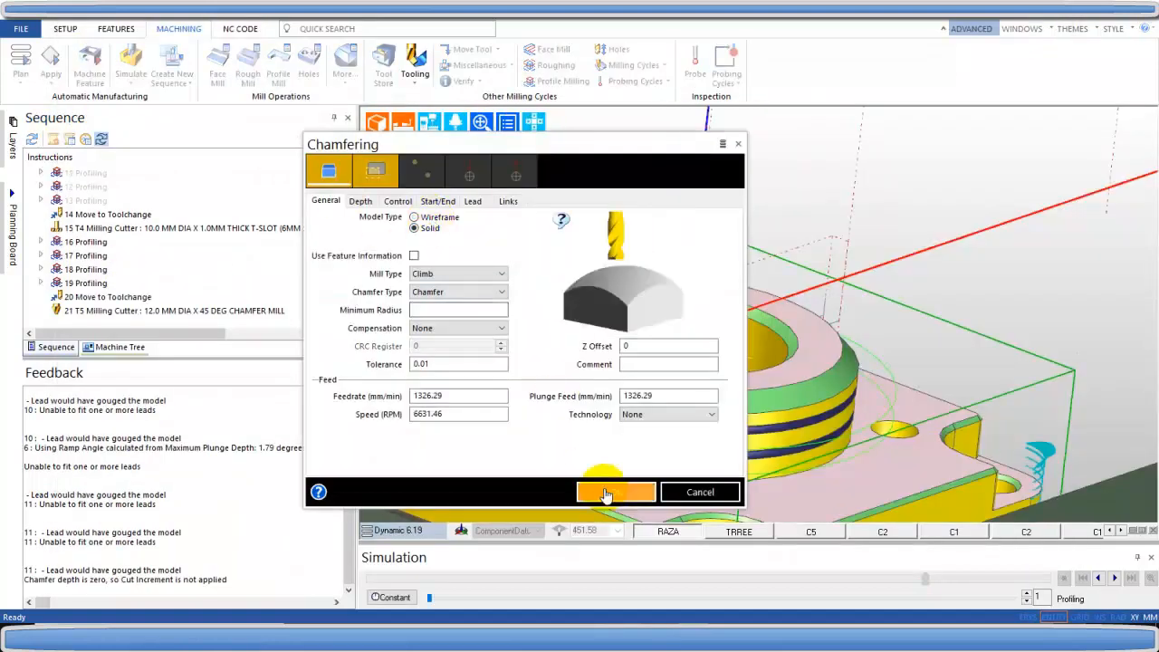
{"action": "left_click", "coordinate": [616, 492]}
{"action": "left_click", "coordinate": [760, 324]}
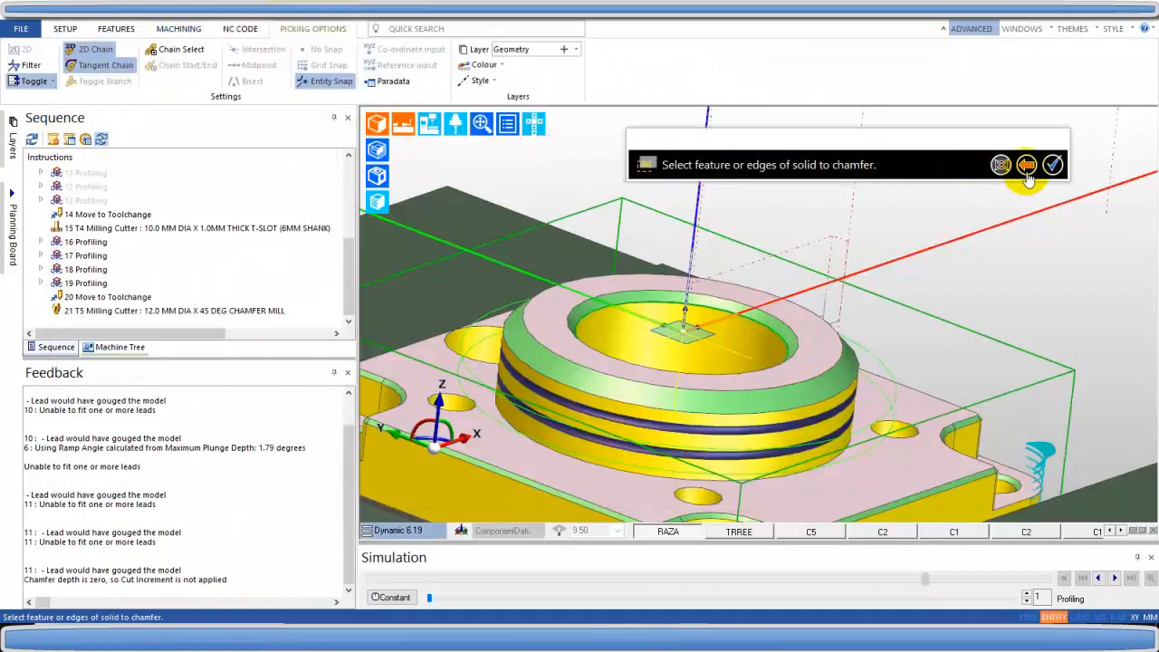
{"action": "left_click", "coordinate": [1052, 165]}
{"action": "middle_click_drag", "start_coordinate": [797, 302], "coordinate": [719, 423]}
{"action": "scroll", "coordinate": [874, 332], "scroll_direction": "down", "scroll_amount": 3}
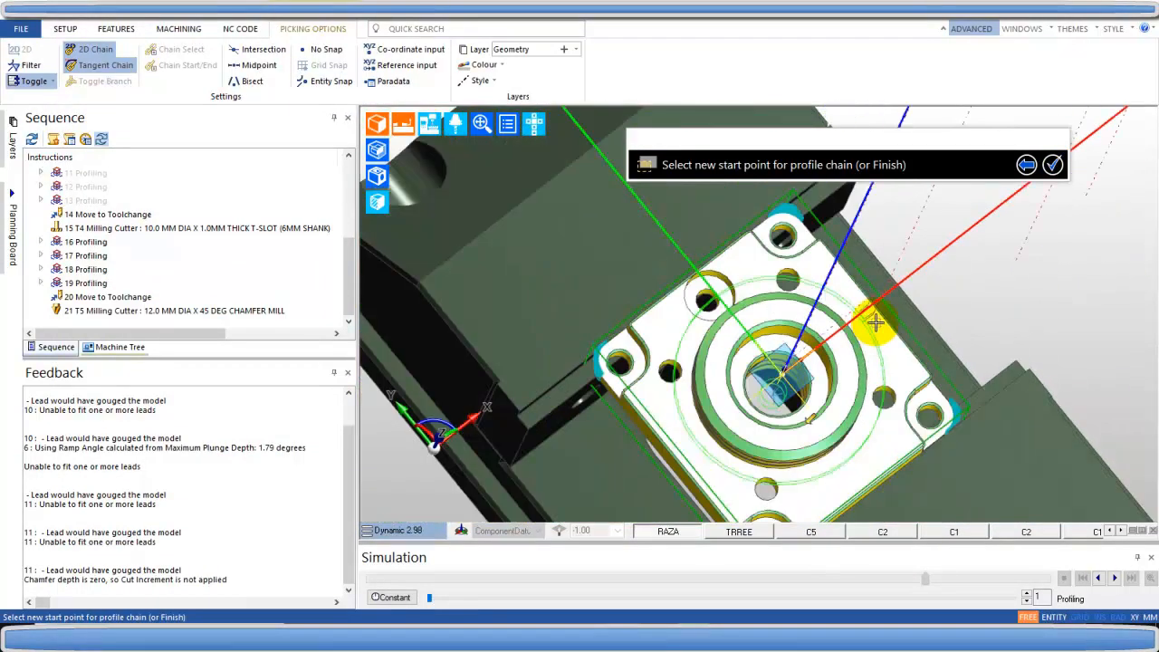
{"action": "right_click", "coordinate": [974, 284]}
Step: Set the Chamfering cycle's Tip Offset to 2 and simulate the cycle
{"action": "scroll", "coordinate": [833, 305], "scroll_direction": "up", "scroll_amount": 2}
{"action": "middle_click_drag", "start_coordinate": [918, 363], "coordinate": [647, 332]}
{"action": "scroll", "coordinate": [647, 331], "scroll_direction": "up", "scroll_amount": 3}
{"action": "middle_click_drag", "start_coordinate": [787, 341], "coordinate": [794, 407]}
{"action": "right_click", "coordinate": [74, 313]}
{"action": "left_click", "coordinate": [106, 294]}
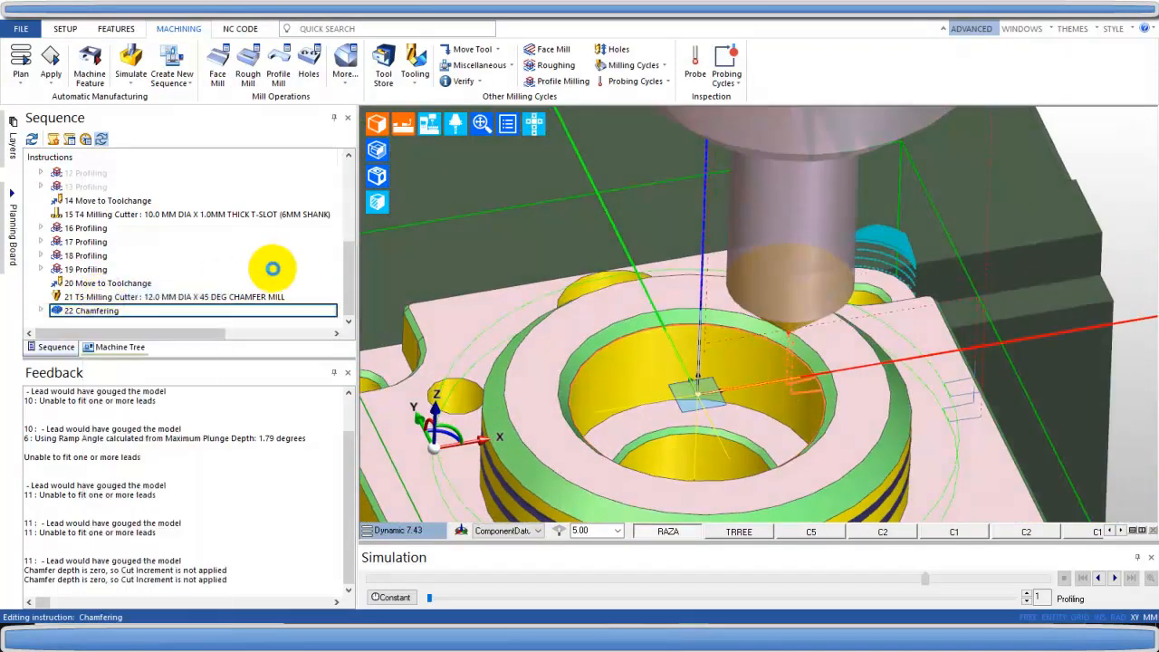
{"action": "left_click", "coordinate": [359, 201]}
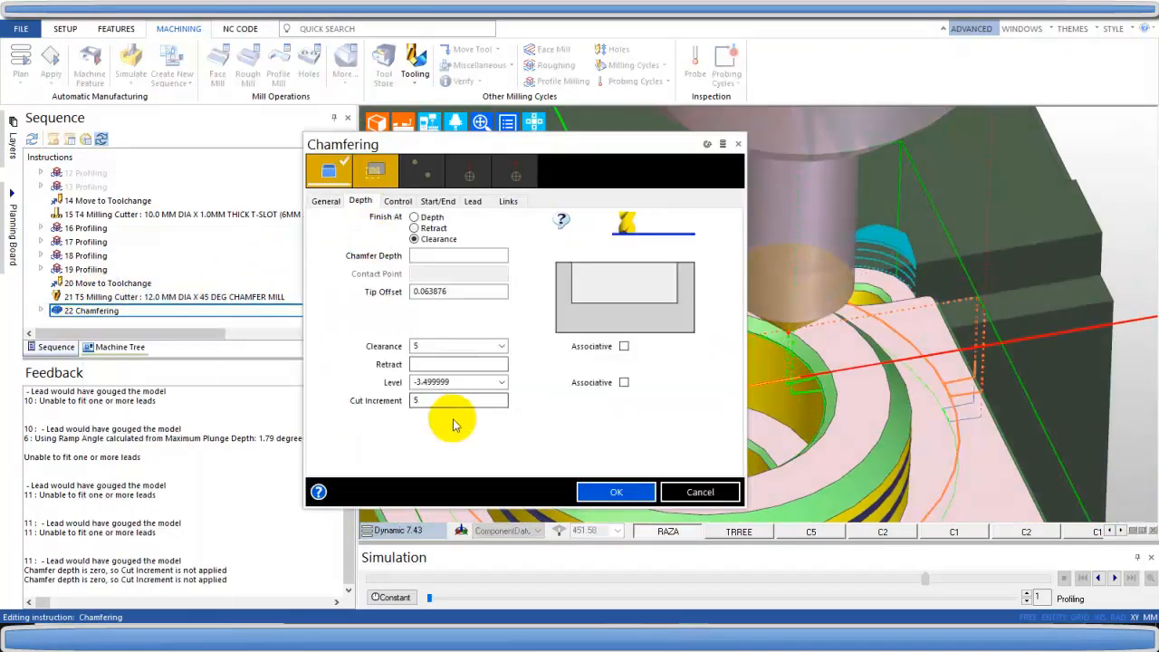
{"action": "left_click", "coordinate": [413, 291]}
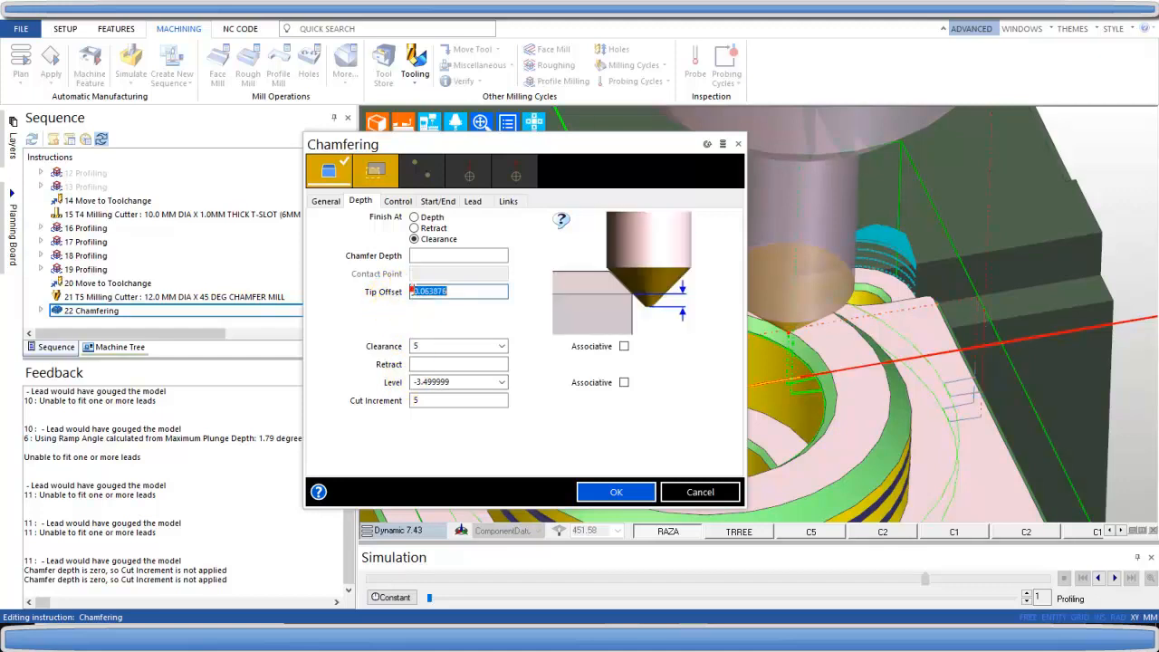
{"action": "type", "text": "2"}
{"action": "left_click", "coordinate": [619, 490]}
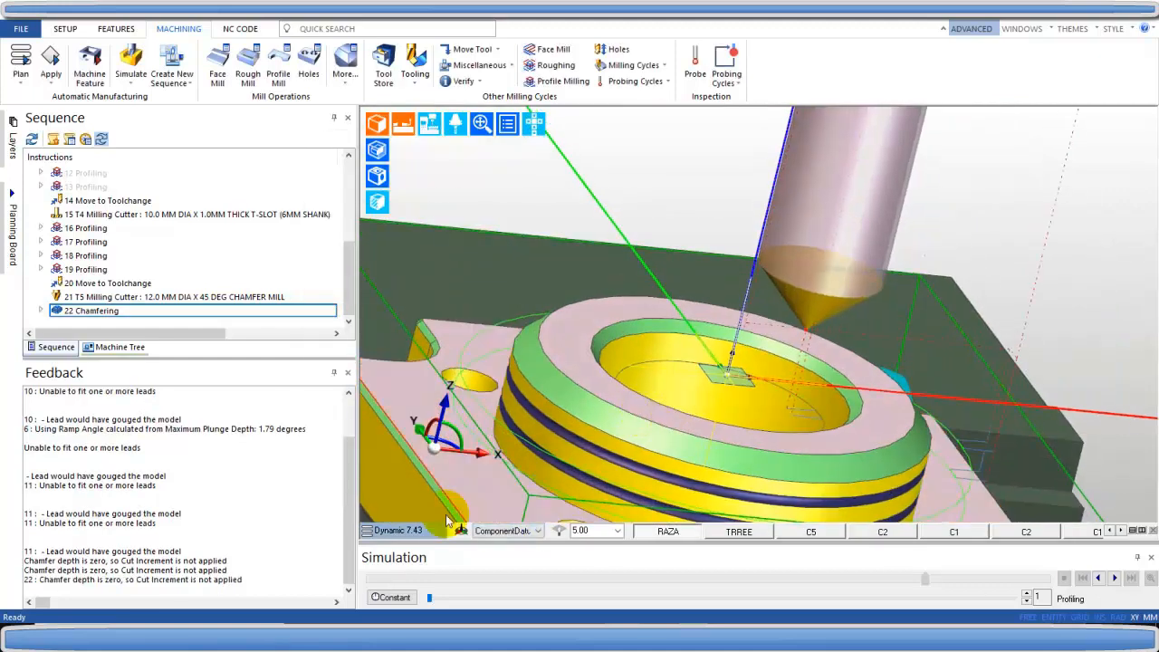
{"action": "right_click", "coordinate": [81, 310]}
{"action": "left_click", "coordinate": [116, 304]}
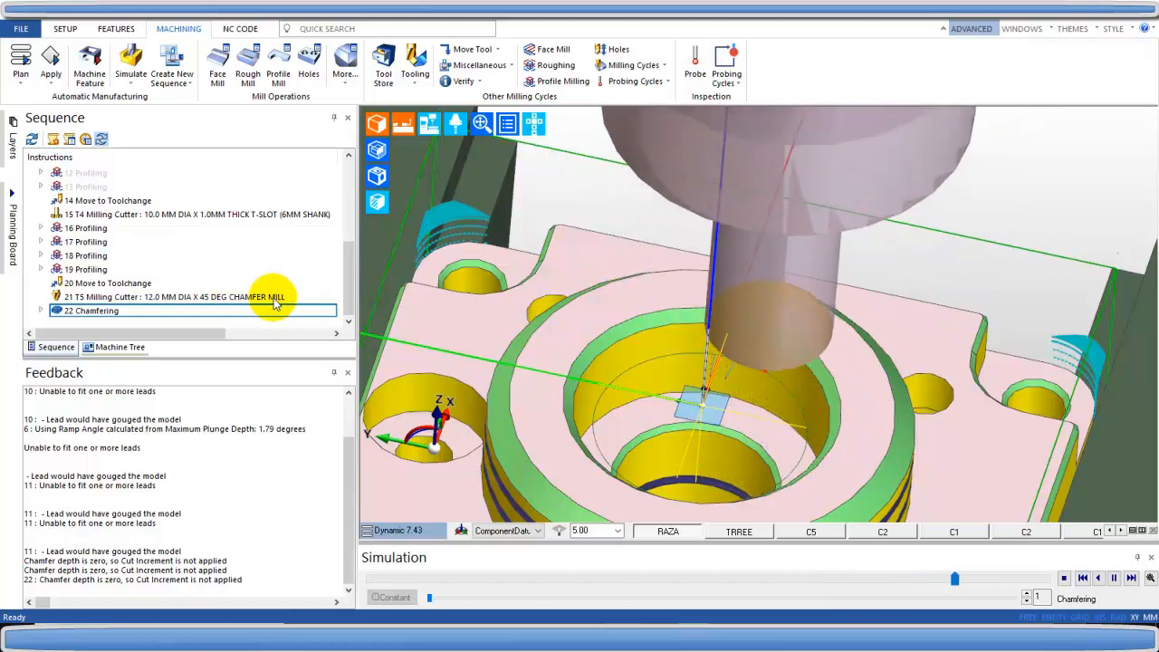
Step: Duplicate the Chamfering cycle and try to edit the copy's profile
{"action": "left_click_drag", "start_coordinate": [83, 311], "coordinate": [69, 314], "text": "ctrl"}
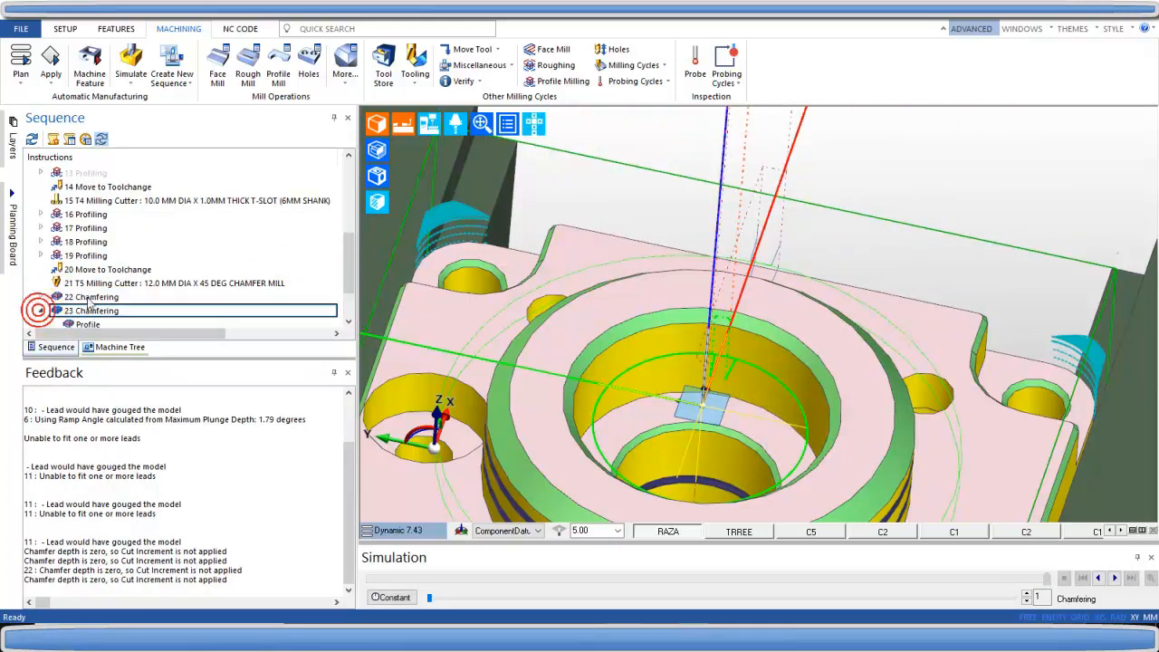
{"action": "right_click", "coordinate": [85, 271]}
{"action": "left_click", "coordinate": [116, 275]}
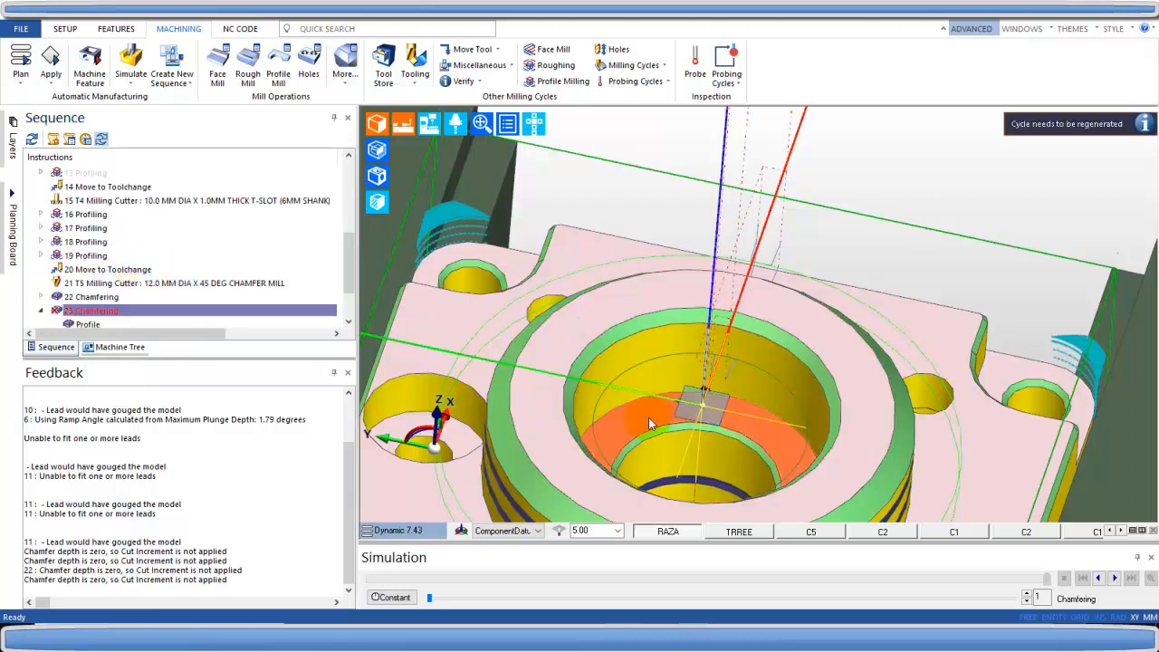
{"action": "right_click", "coordinate": [917, 167]}
{"action": "scroll", "coordinate": [763, 257], "scroll_direction": "down", "scroll_amount": 3}
{"action": "middle_click_drag", "start_coordinate": [765, 261], "coordinate": [770, 290]}
Step: Edit the duplicated Chamfering cycle and select the chamfer edge at the top of the smaller, lower bore as its profile
{"action": "right_click", "coordinate": [78, 310]}
{"action": "left_click", "coordinate": [131, 453]}
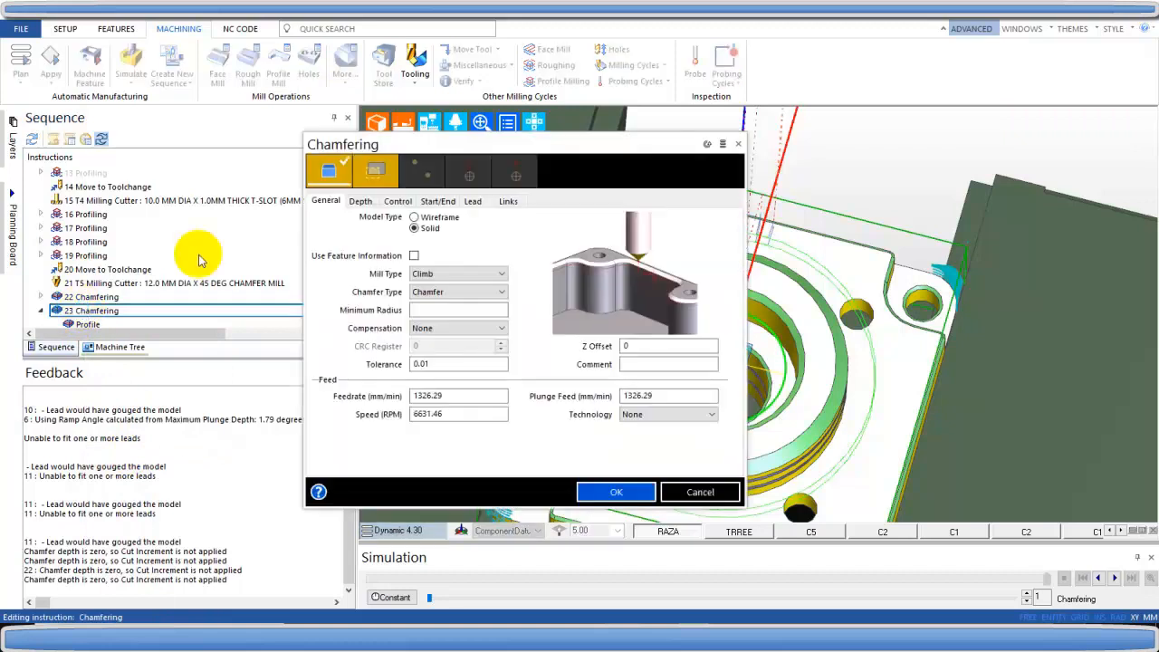
{"action": "left_click", "coordinate": [329, 169]}
{"action": "middle_click_drag", "start_coordinate": [715, 350], "coordinate": [734, 309]}
{"action": "scroll", "coordinate": [732, 309], "scroll_direction": "up", "scroll_amount": 4}
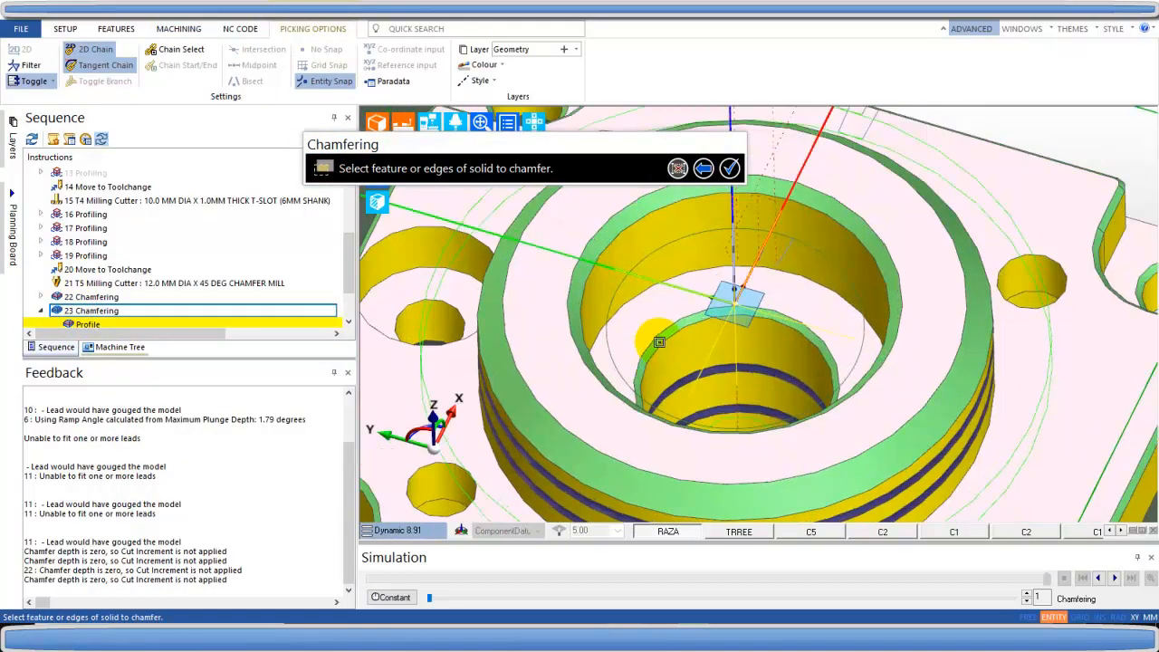
{"action": "left_click", "coordinate": [695, 291]}
{"action": "middle_click_drag", "start_coordinate": [793, 269], "coordinate": [812, 290]}
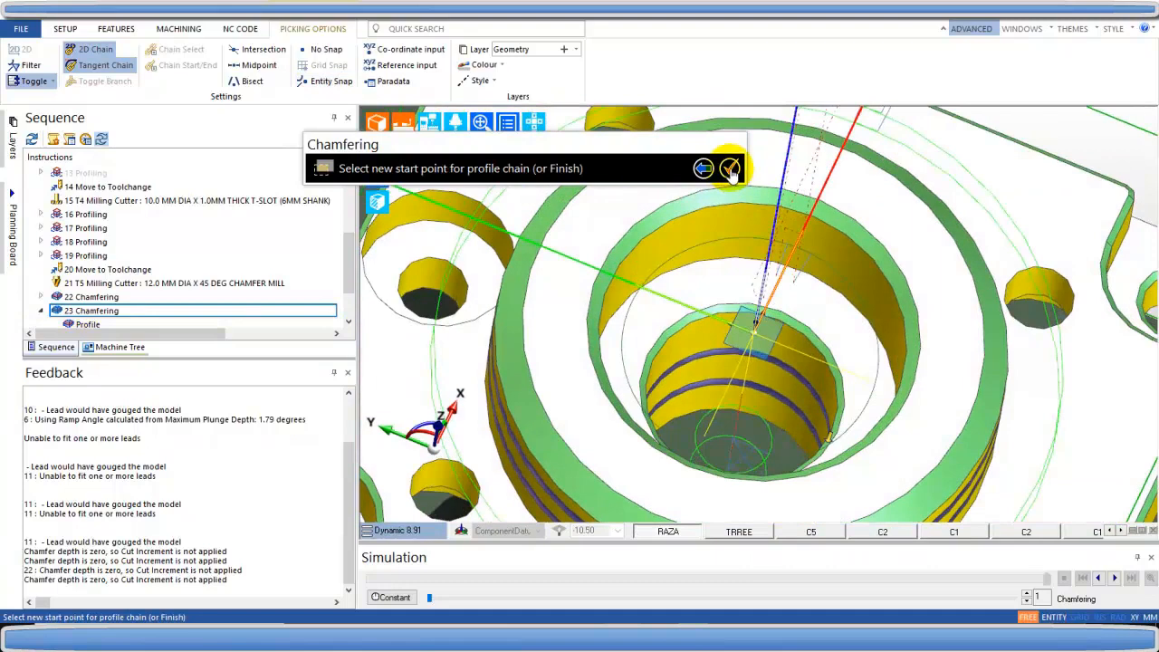
{"action": "left_click", "coordinate": [729, 170]}
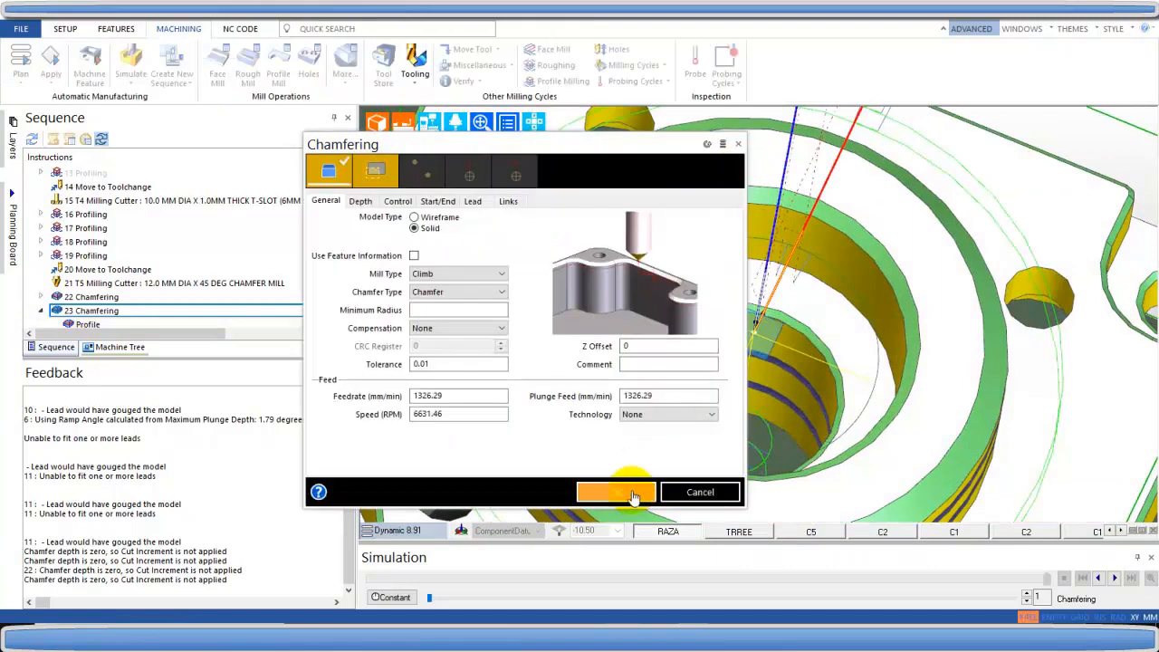
{"action": "left_click", "coordinate": [607, 489]}
Step: Edit the lower bore's Chamfering cycle to use a Horizontal lead with a lead-in Angle of 90
{"action": "middle_click_drag", "start_coordinate": [676, 341], "coordinate": [706, 399]}
{"action": "double_click", "coordinate": [83, 310]}
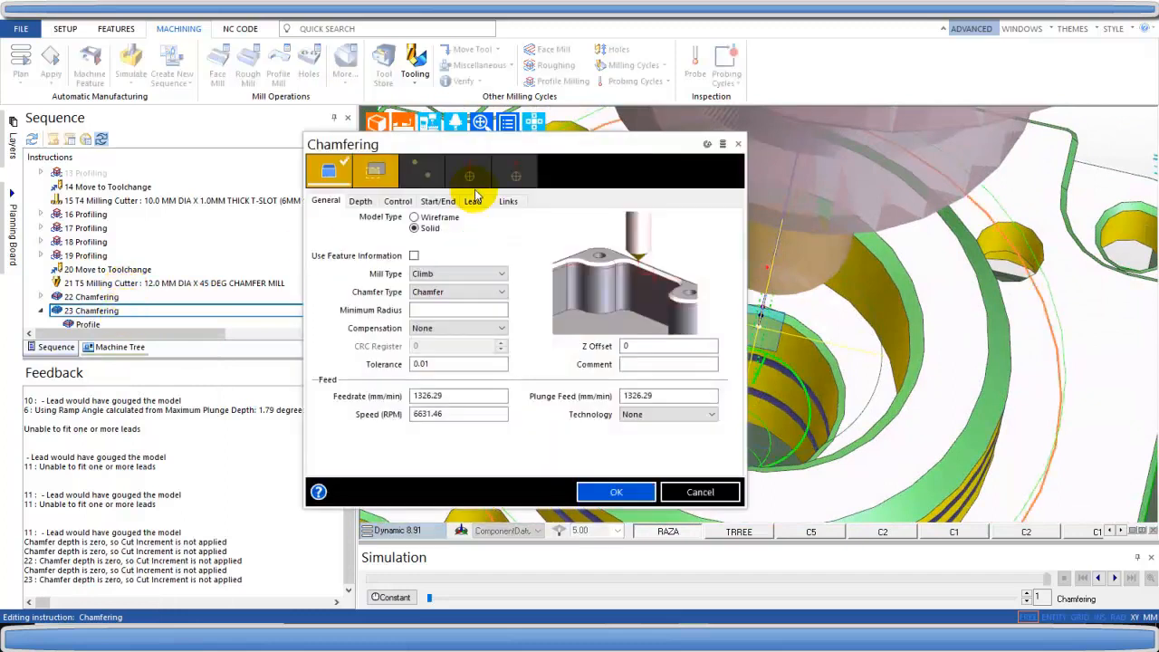
{"action": "left_click", "coordinate": [473, 200]}
{"action": "left_click", "coordinate": [438, 361]}
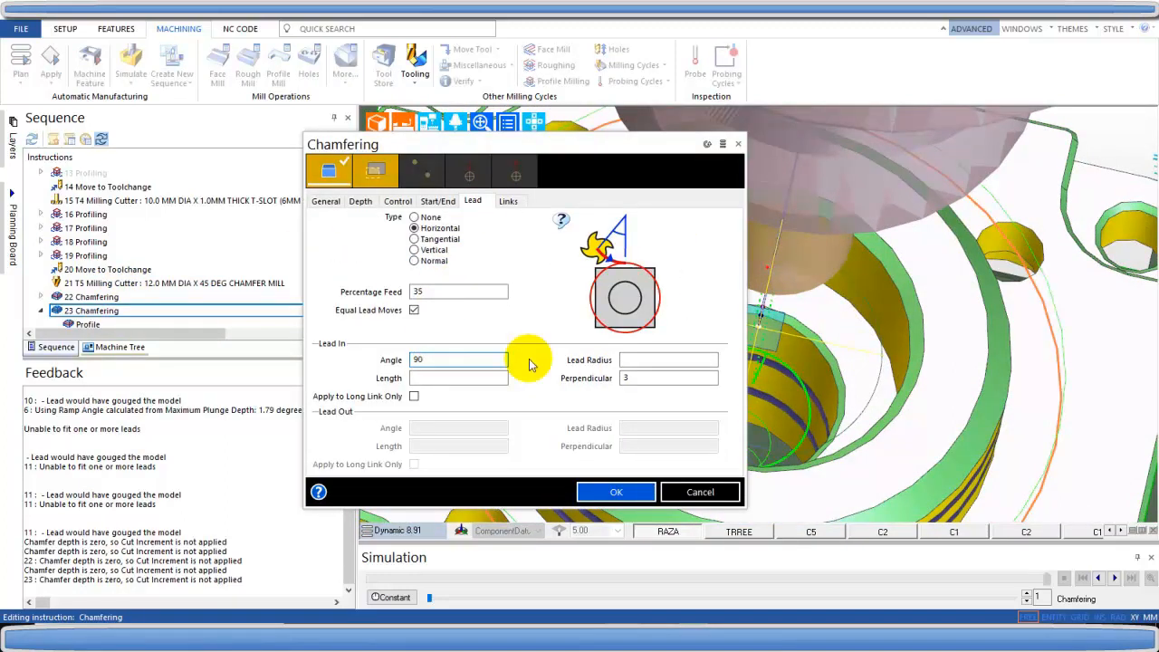
{"action": "left_click", "coordinate": [615, 491]}
Step: Add another Chamfering cycle and select the chamfered edge around the square plate's upper face as its profile
{"action": "middle_click_drag", "start_coordinate": [718, 356], "coordinate": [732, 324]}
{"action": "scroll", "coordinate": [717, 344], "scroll_direction": "down", "scroll_amount": 5}
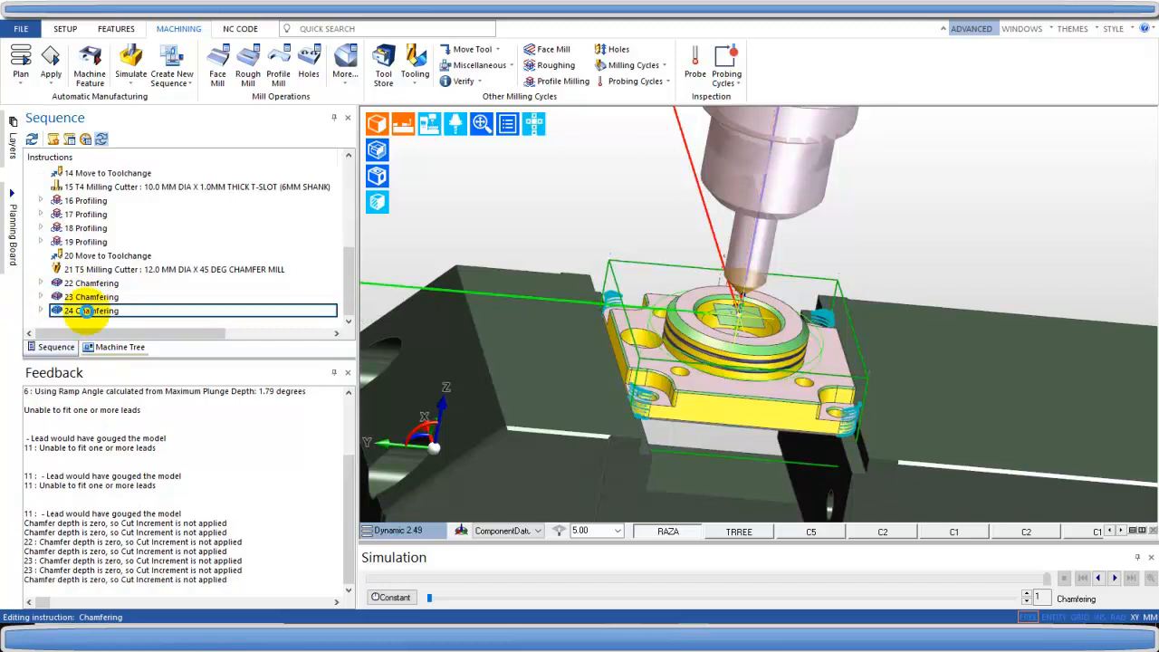
{"action": "left_click", "coordinate": [331, 168]}
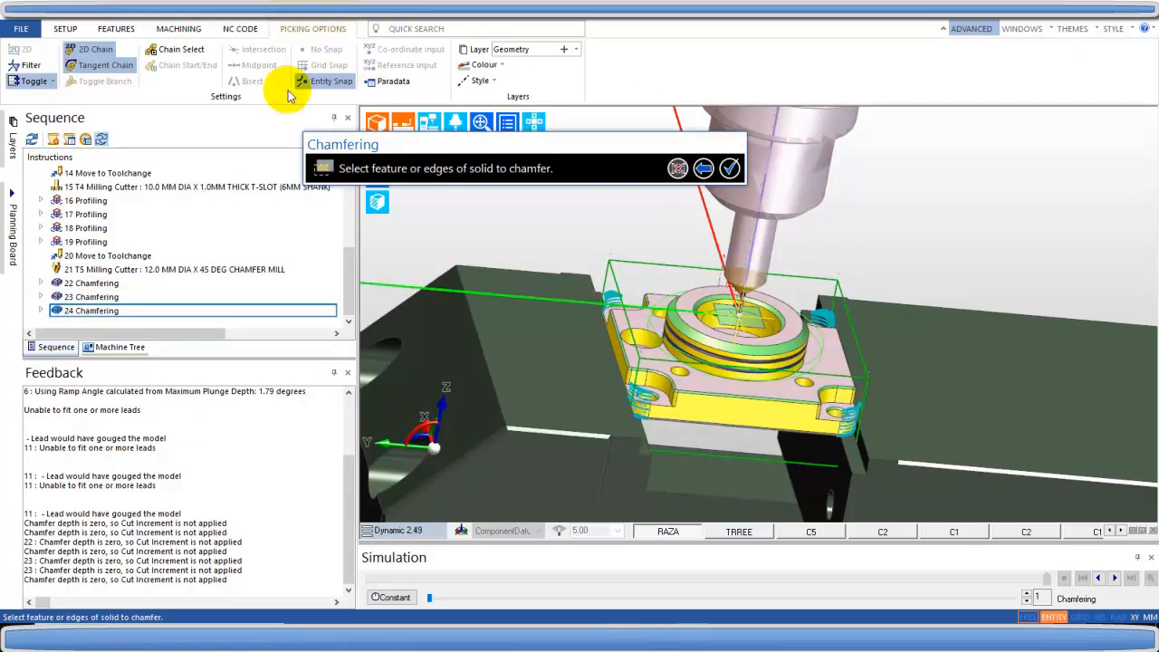
{"action": "scroll", "coordinate": [697, 402], "scroll_direction": "up", "scroll_amount": 6}
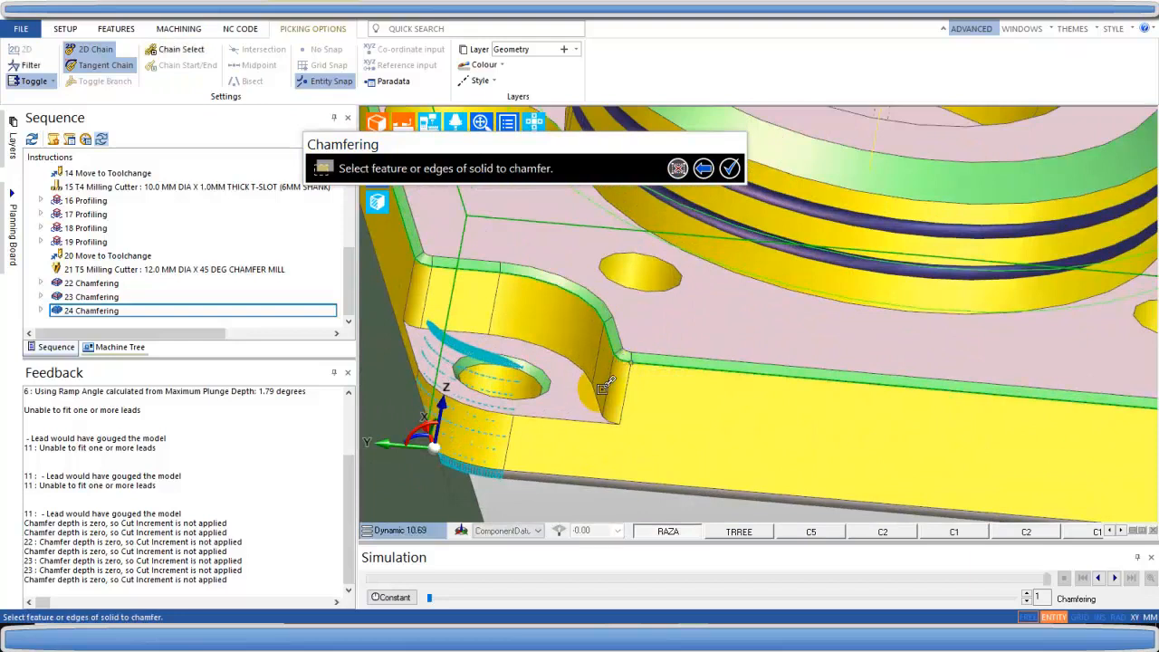
{"action": "scroll", "coordinate": [598, 386], "scroll_direction": "down", "scroll_amount": 6}
{"action": "scroll", "coordinate": [850, 391], "scroll_direction": "up", "scroll_amount": 8}
{"action": "scroll", "coordinate": [816, 366], "scroll_direction": "down", "scroll_amount": 6}
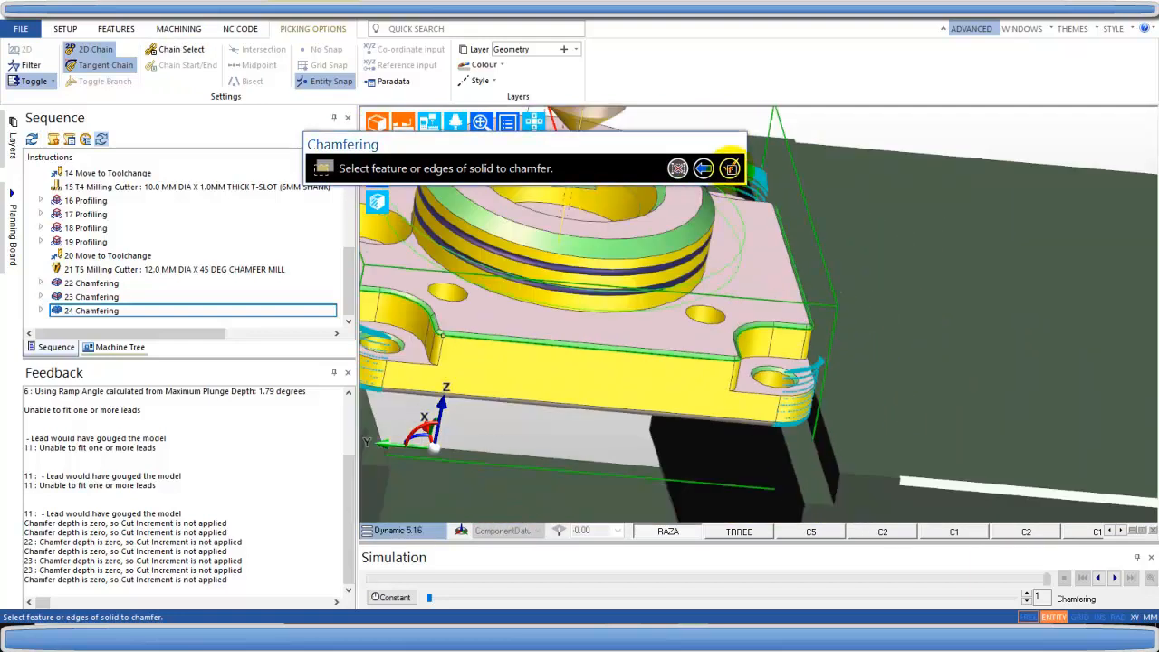
{"action": "left_click", "coordinate": [730, 169]}
Step: Complete the profile start point and start/end point selections for the plate edge chamfer
{"action": "scroll", "coordinate": [735, 191], "scroll_direction": "down", "scroll_amount": 4}
{"action": "middle_click_drag", "start_coordinate": [735, 191], "coordinate": [592, 414]}
{"action": "scroll", "coordinate": [703, 357], "scroll_direction": "up", "scroll_amount": 4}
{"action": "right_click", "coordinate": [696, 369]}
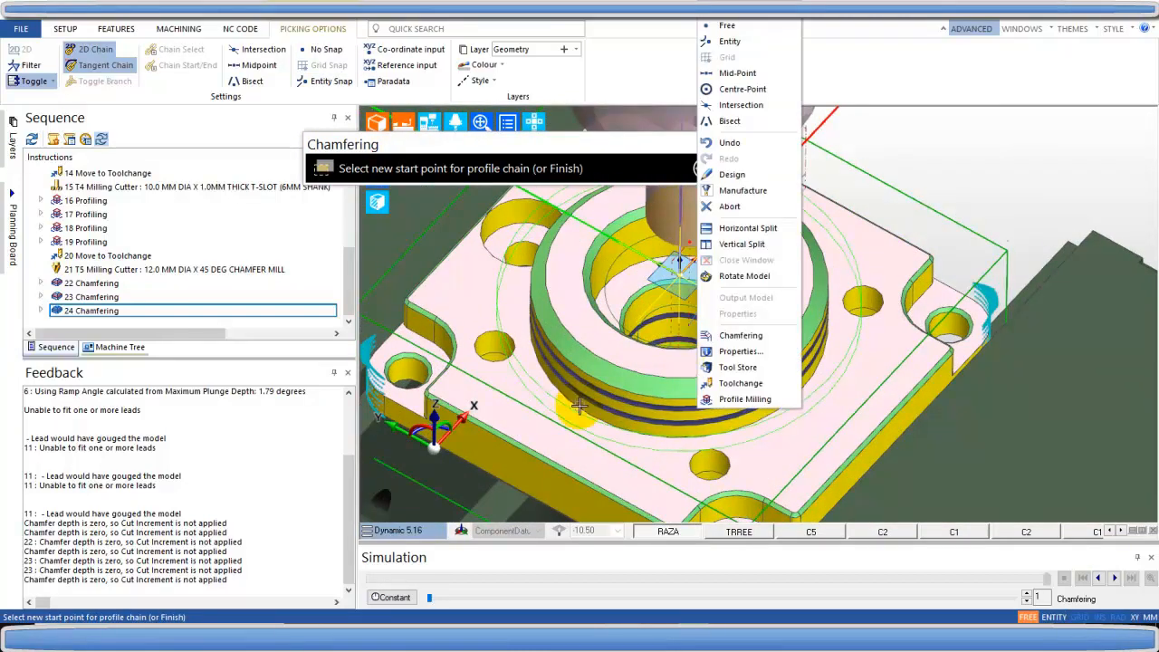
{"action": "right_click", "coordinate": [580, 383]}
{"action": "left_click", "coordinate": [730, 168]}
{"action": "scroll", "coordinate": [651, 297], "scroll_direction": "down", "scroll_amount": 3}
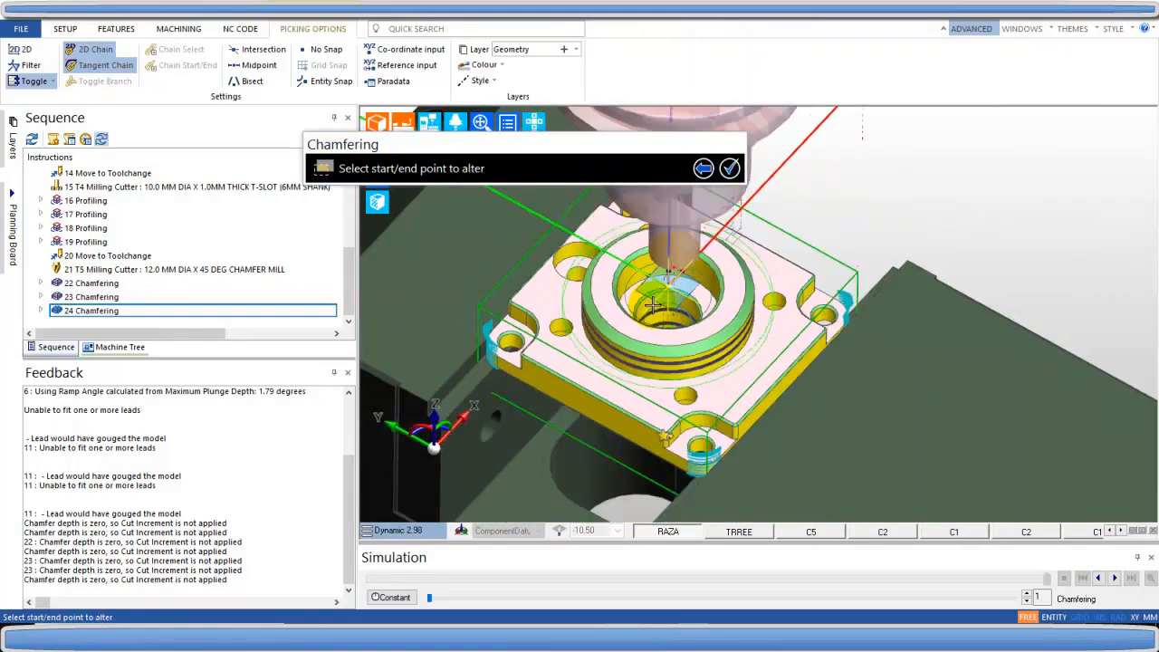
{"action": "scroll", "coordinate": [656, 342], "scroll_direction": "up", "scroll_amount": 2}
{"action": "left_click", "coordinate": [730, 169]}
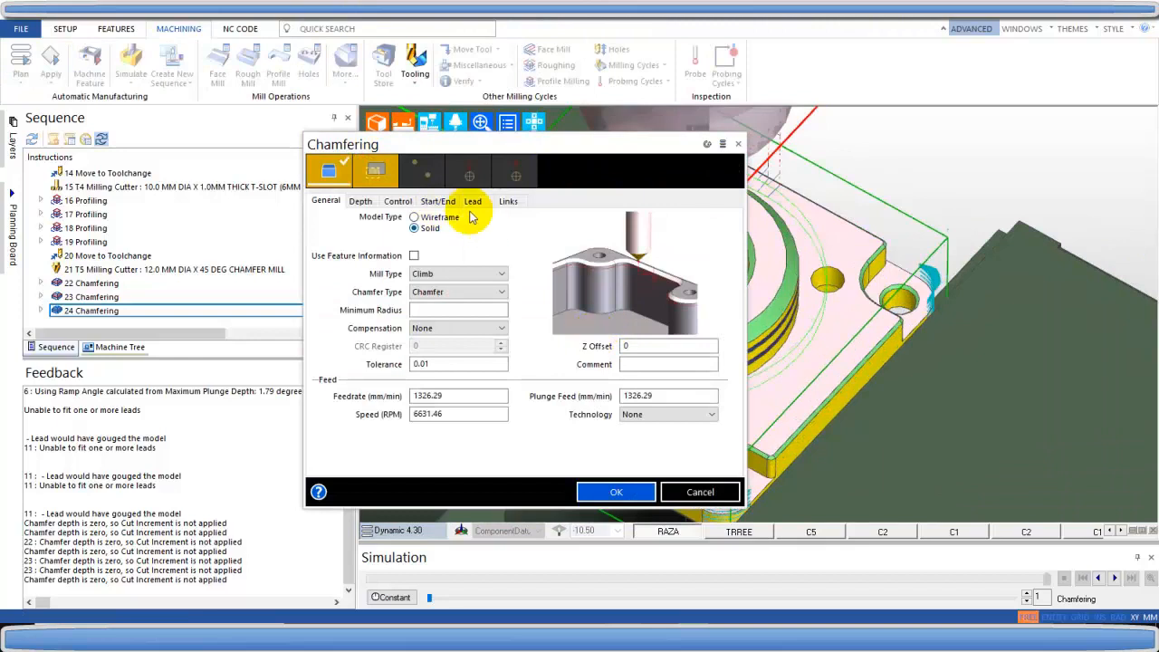
Step: Set the lead-in Length of the plate edge Chamfering cycle to 5
{"action": "left_click", "coordinate": [473, 201]}
{"action": "left_click", "coordinate": [453, 376]}
{"action": "type", "text": "5"}
{"action": "left_click", "coordinate": [616, 492]}
Step: Edit the plate edge Chamfering cycle, set its Start/End Preference to Pick and regenerate it
{"action": "scroll", "coordinate": [623, 454], "scroll_direction": "down", "scroll_amount": 2}
{"action": "middle_click_drag", "start_coordinate": [623, 460], "coordinate": [865, 304]}
{"action": "scroll", "coordinate": [831, 310], "scroll_direction": "up", "scroll_amount": 3}
{"action": "scroll", "coordinate": [100, 305], "scroll_direction": "down", "scroll_amount": 1}
{"action": "right_click", "coordinate": [141, 297]}
{"action": "left_click", "coordinate": [148, 311]}
{"action": "right_click", "coordinate": [105, 312]}
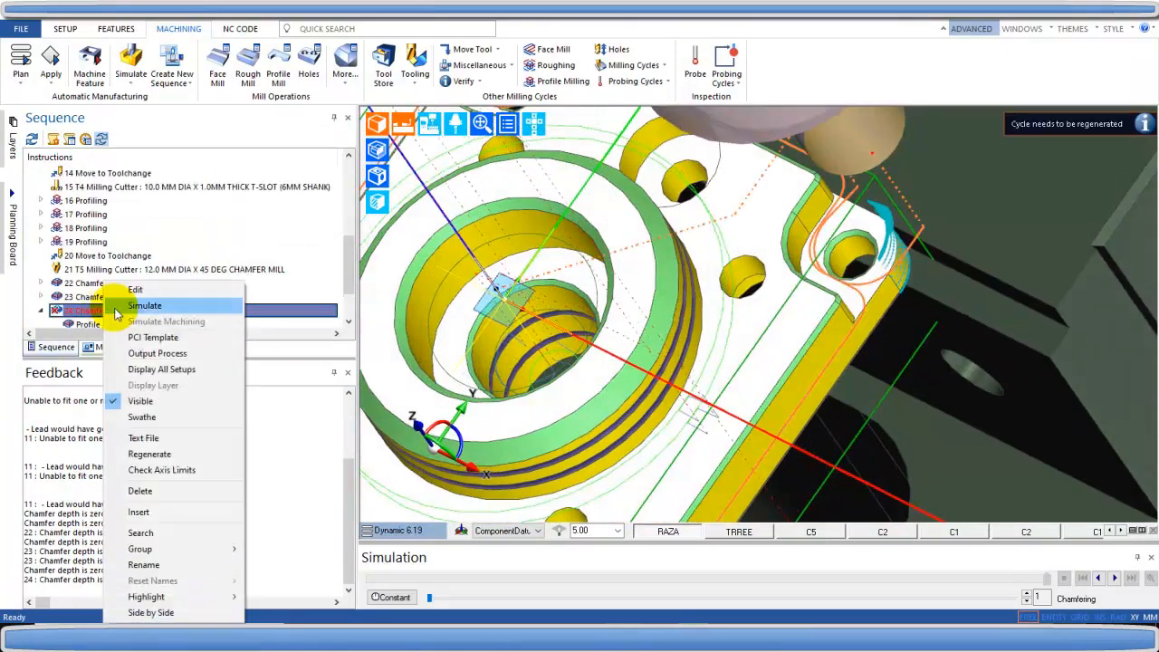
{"action": "left_click", "coordinate": [136, 288]}
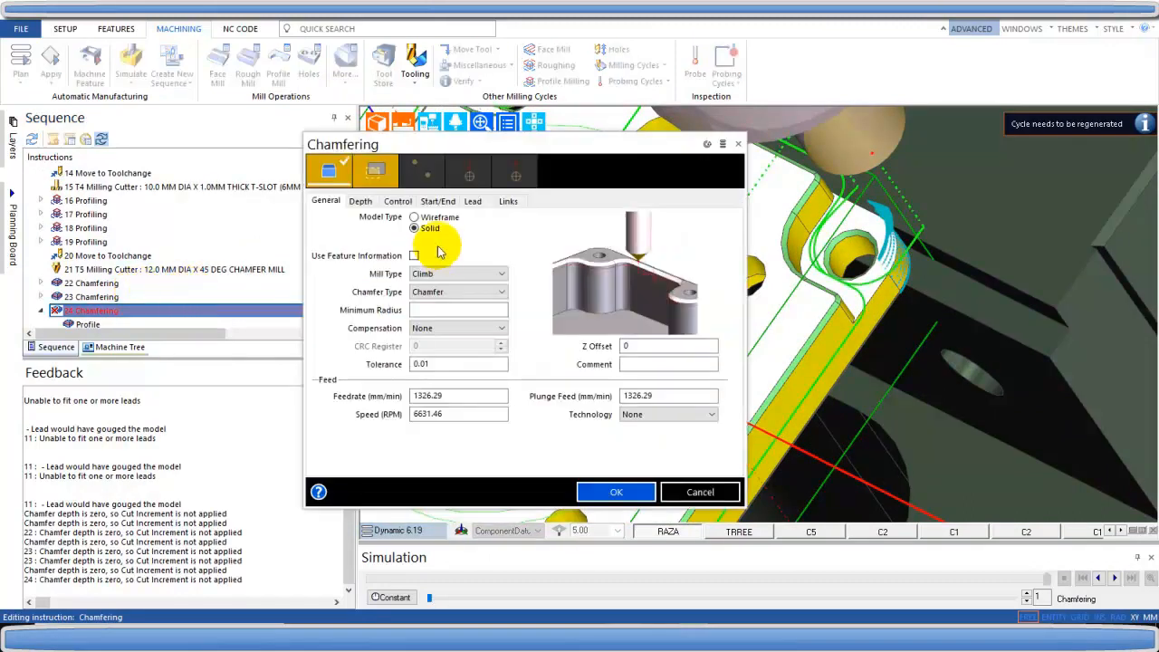
{"action": "left_click", "coordinate": [437, 201]}
{"action": "left_click", "coordinate": [414, 345]}
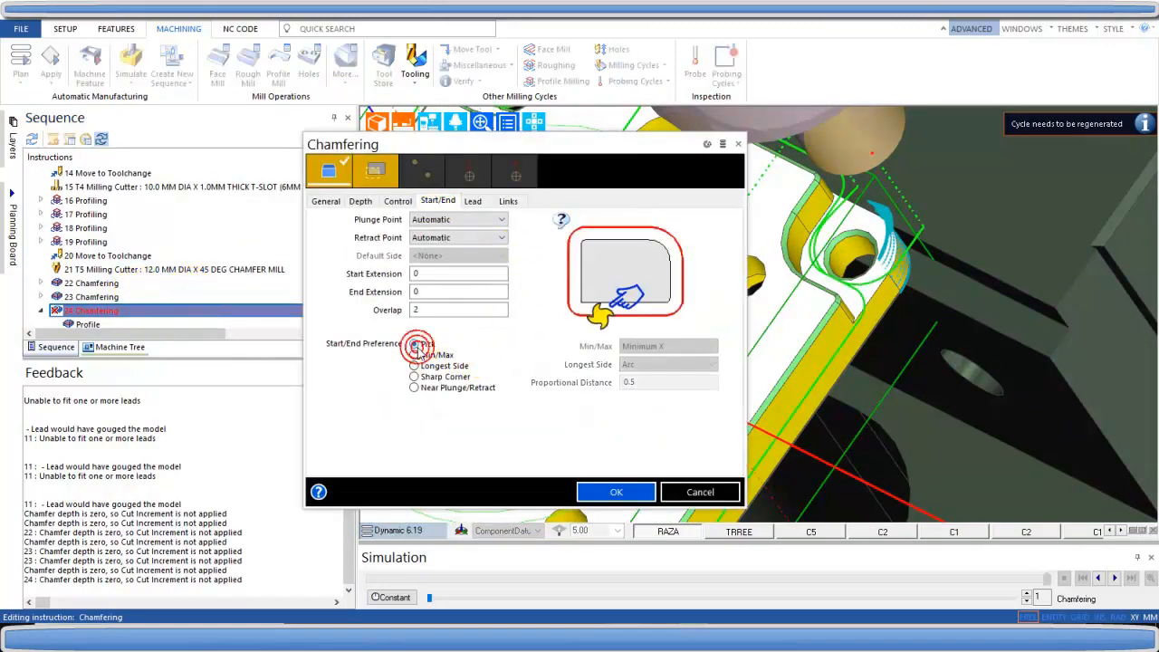
{"action": "left_click", "coordinate": [611, 492]}
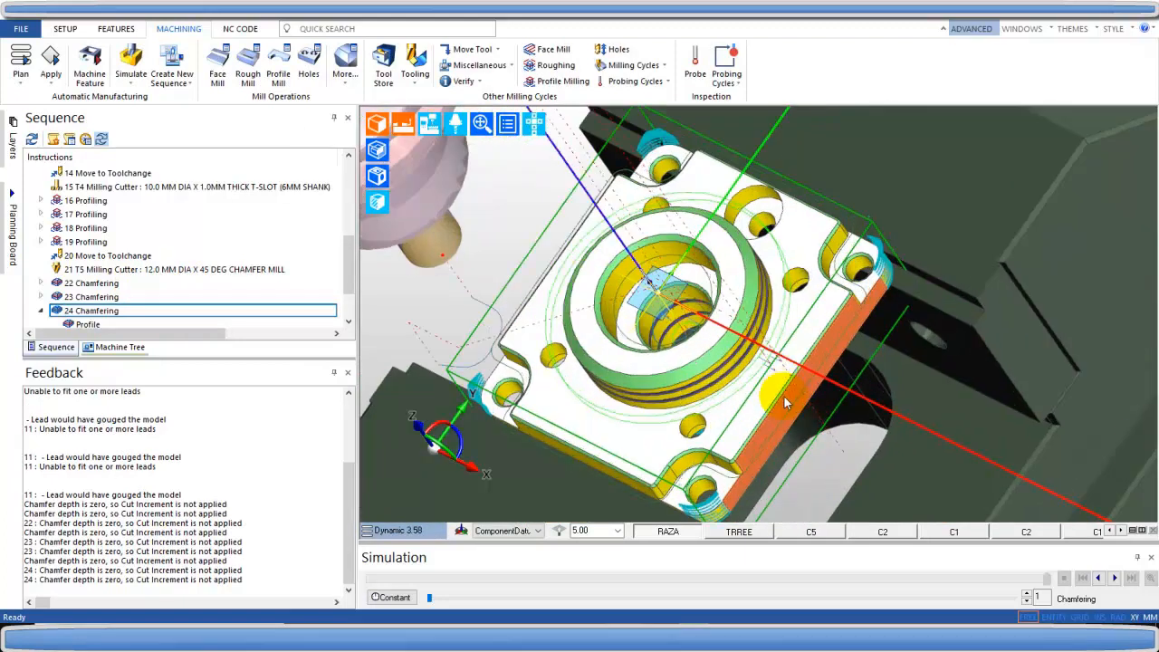
{"action": "scroll", "coordinate": [342, 325], "scroll_direction": "down", "scroll_amount": 2}
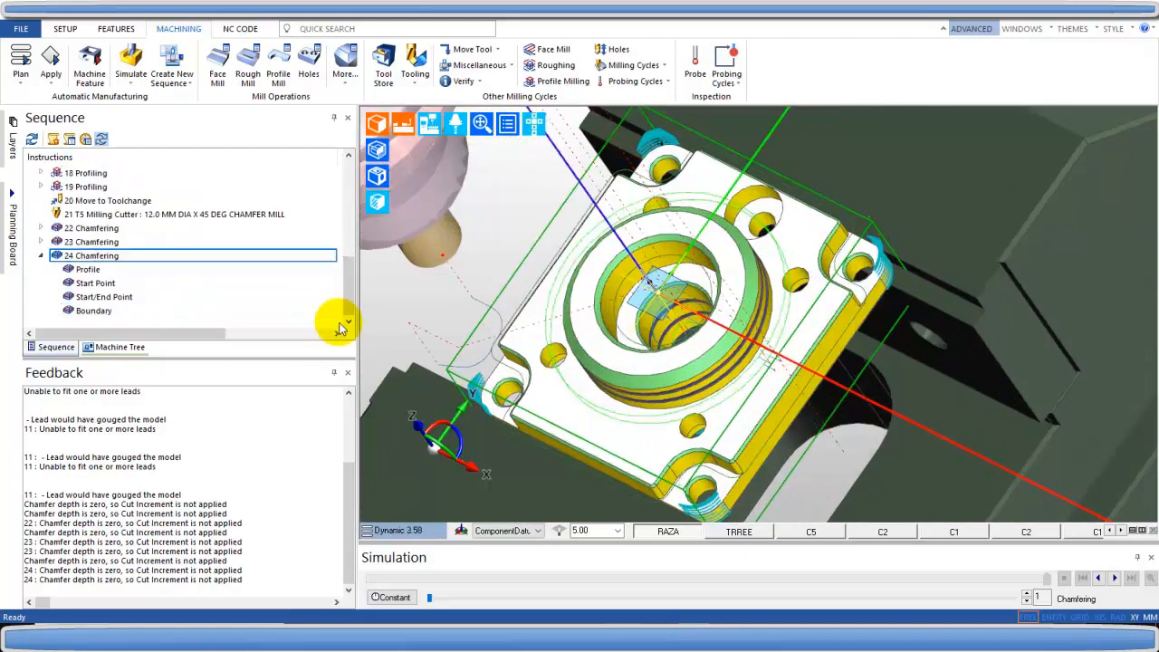
Step: Review the plate edge Chamfering cycle's Start/End settings and examine its toolpath around the plate
{"action": "double_click", "coordinate": [127, 259]}
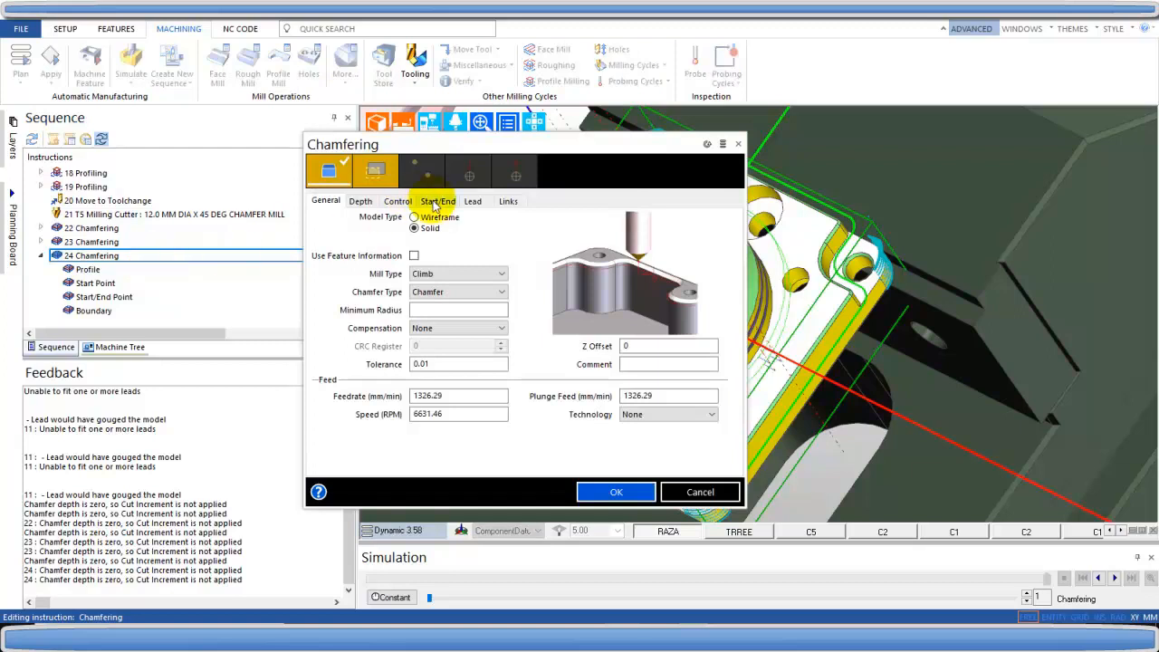
{"action": "left_click", "coordinate": [437, 201]}
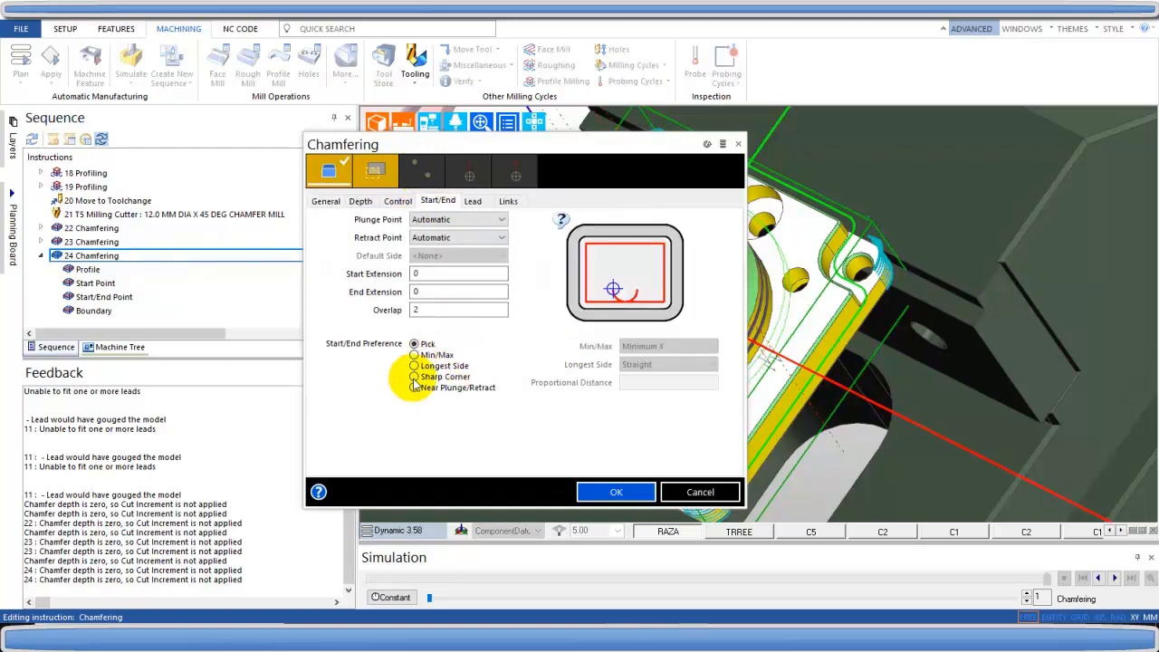
{"action": "left_click", "coordinate": [616, 492]}
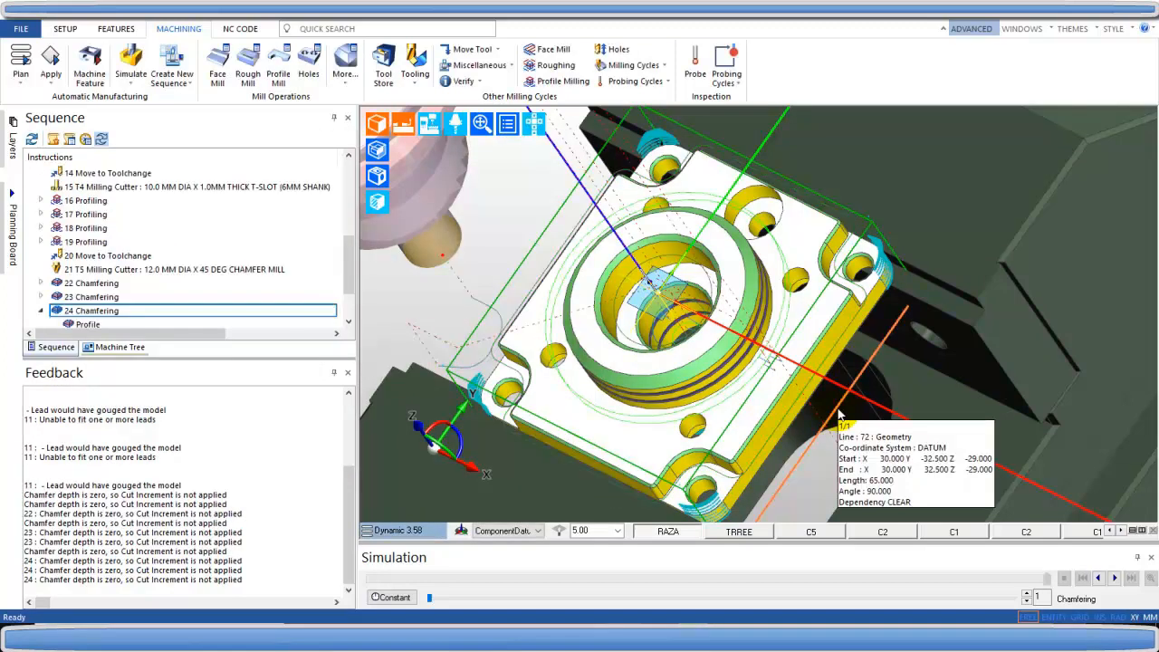
{"action": "middle_click_drag", "start_coordinate": [686, 337], "coordinate": [415, 270]}
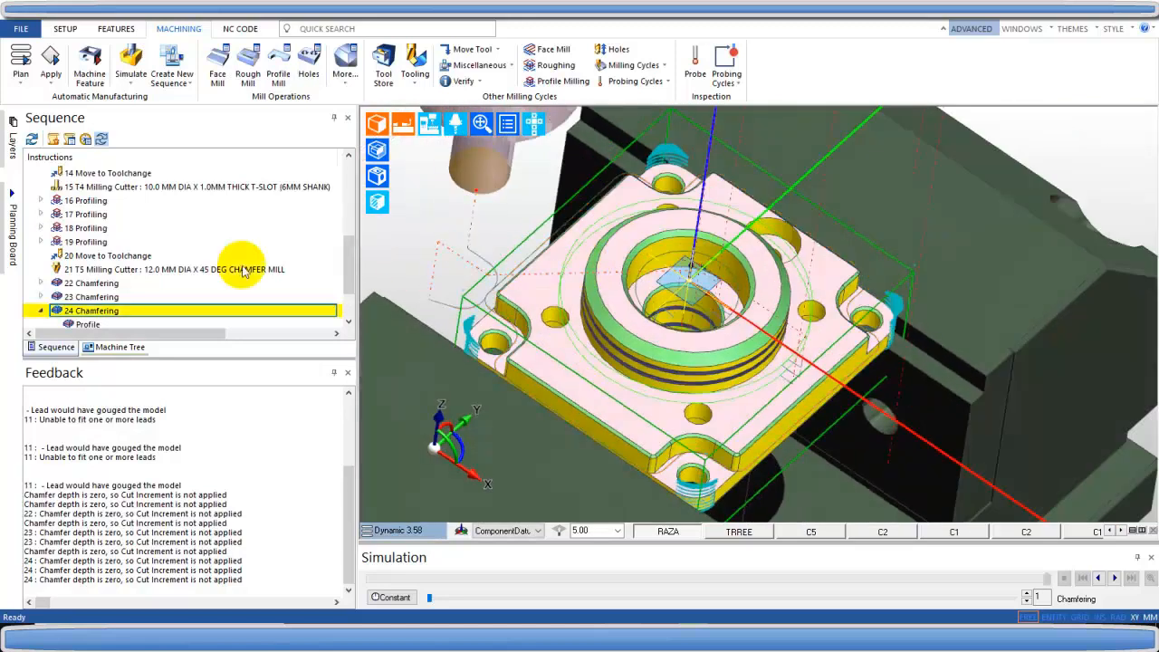
{"action": "scroll", "coordinate": [690, 344], "scroll_direction": "down", "scroll_amount": 2}
{"action": "middle_click_drag", "start_coordinate": [693, 407], "coordinate": [691, 363]}
{"action": "left_click", "coordinate": [39, 311]}
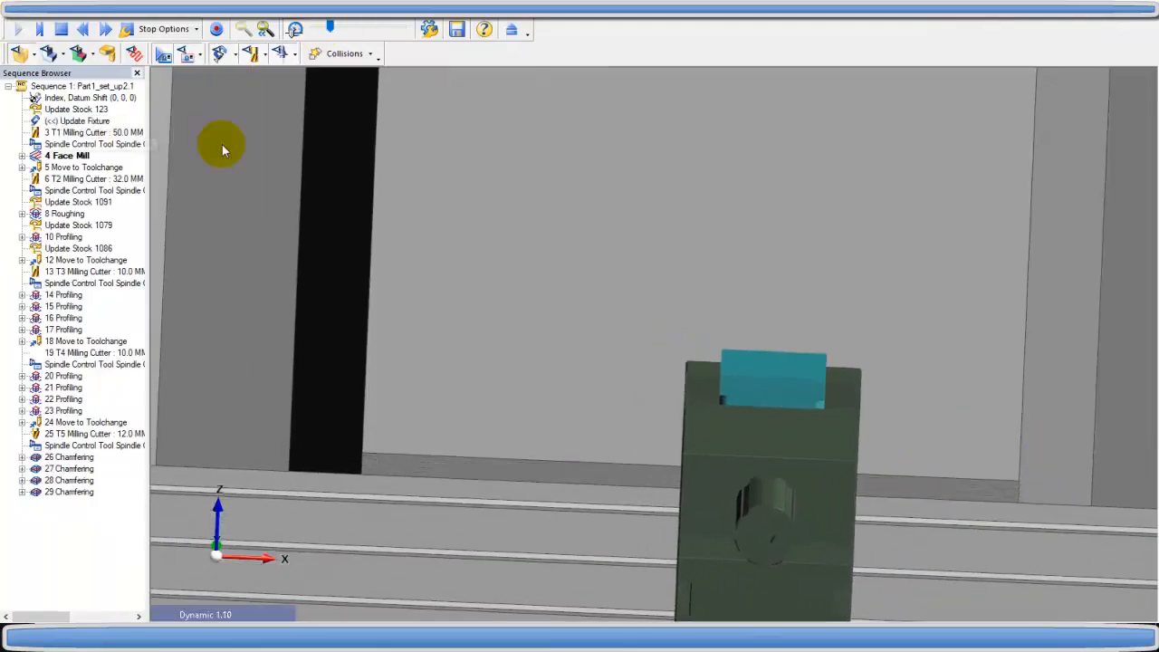
Step: Hide the machine enclosure in the simulator to view the stock and vise during the Part1_set_up2.1 simulation
{"action": "scroll", "coordinate": [265, 127], "scroll_direction": "up", "scroll_amount": 2}
{"action": "scroll", "coordinate": [457, 257], "scroll_direction": "down", "scroll_amount": 6}
{"action": "left_click", "coordinate": [184, 53]}
{"action": "scroll", "coordinate": [595, 424], "scroll_direction": "up", "scroll_amount": 2}
{"action": "scroll", "coordinate": [809, 299], "scroll_direction": "up", "scroll_amount": 3}
{"action": "scroll", "coordinate": [778, 317], "scroll_direction": "up", "scroll_amount": 1}
{"action": "scroll", "coordinate": [778, 317], "scroll_direction": "up", "scroll_amount": 2}
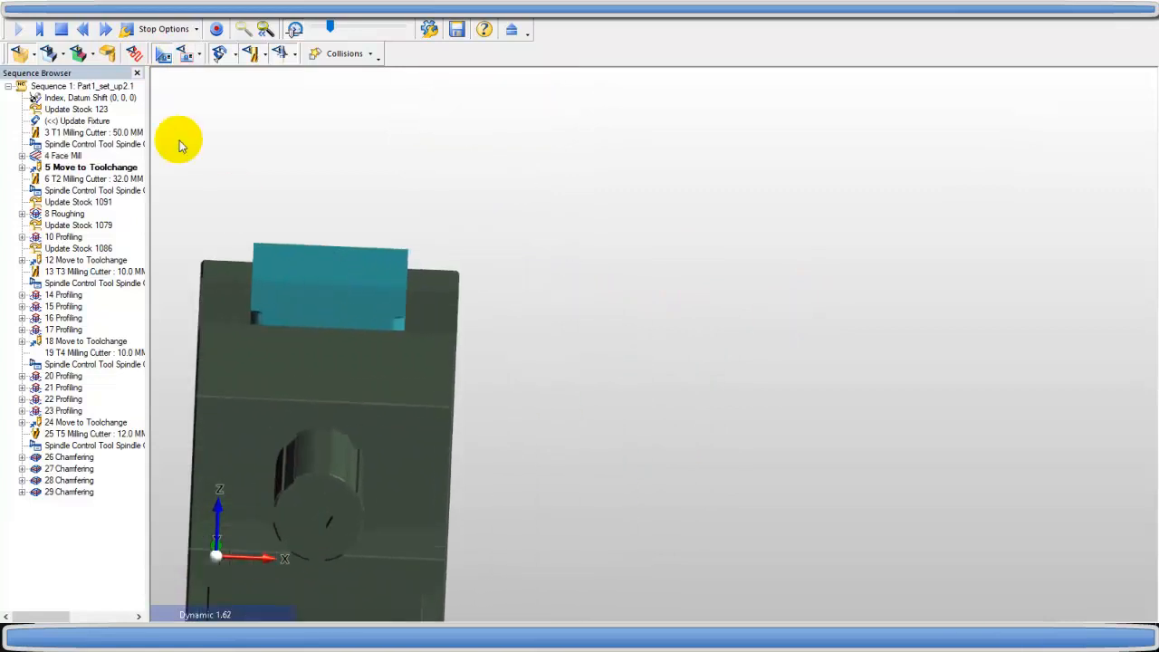